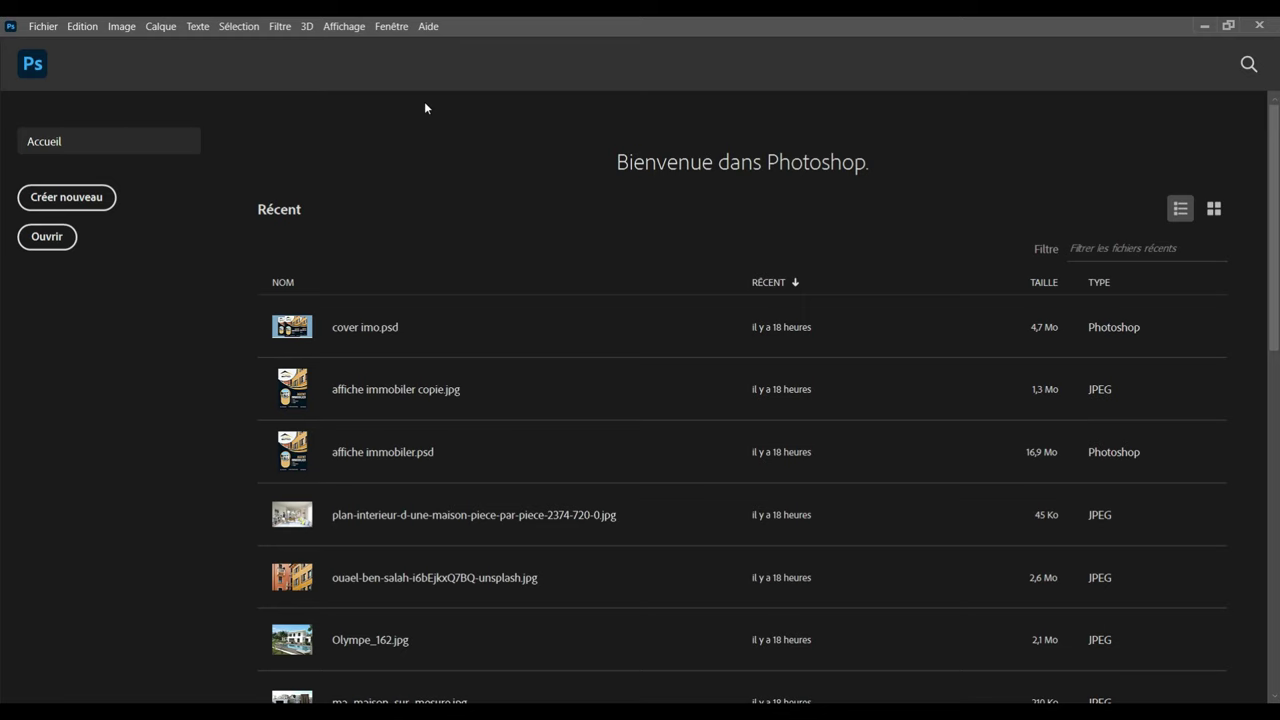
Start a new document sized 15 × 21 cm at 300 pixels per inch.
click(74, 204)
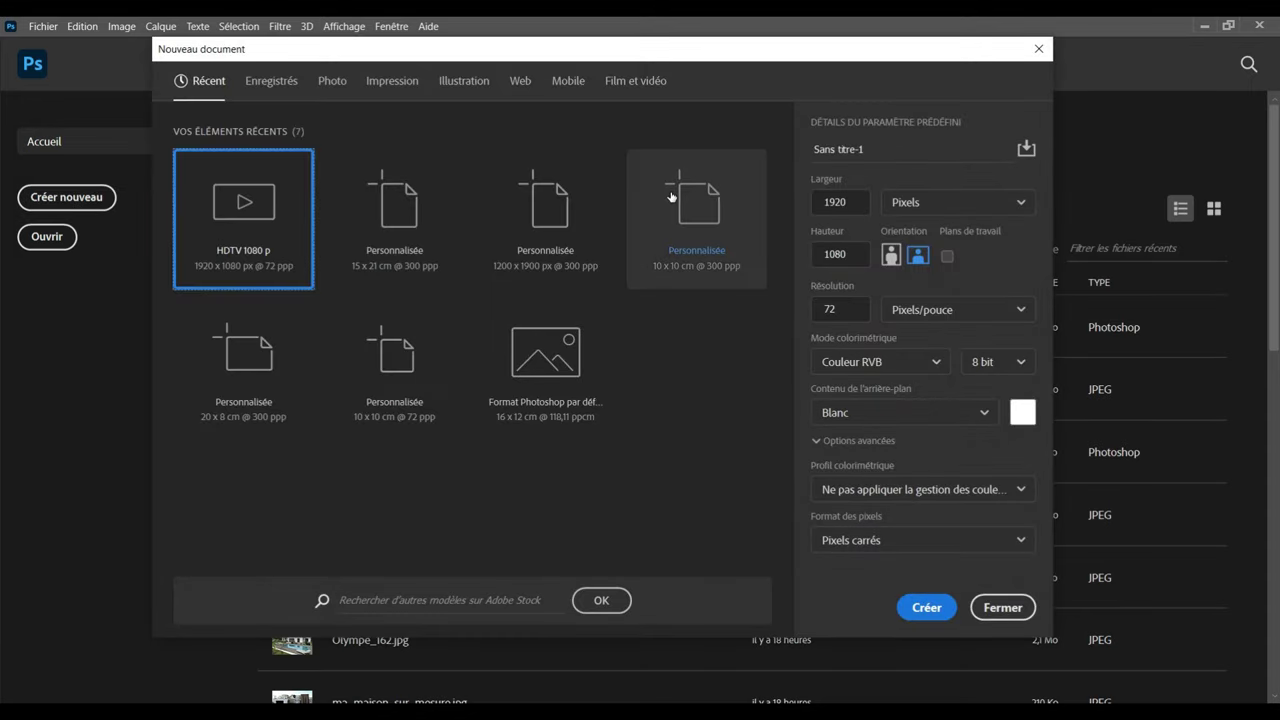
click(1027, 208)
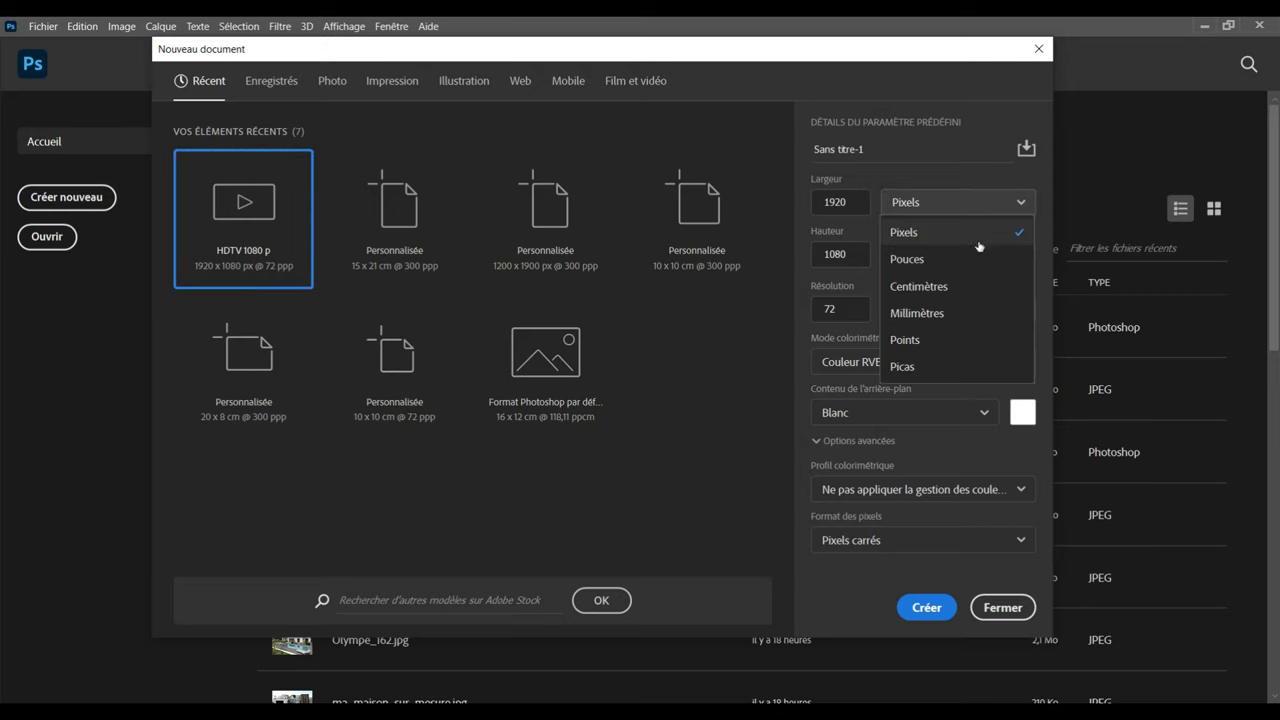
click(929, 292)
click(860, 208)
text(15)
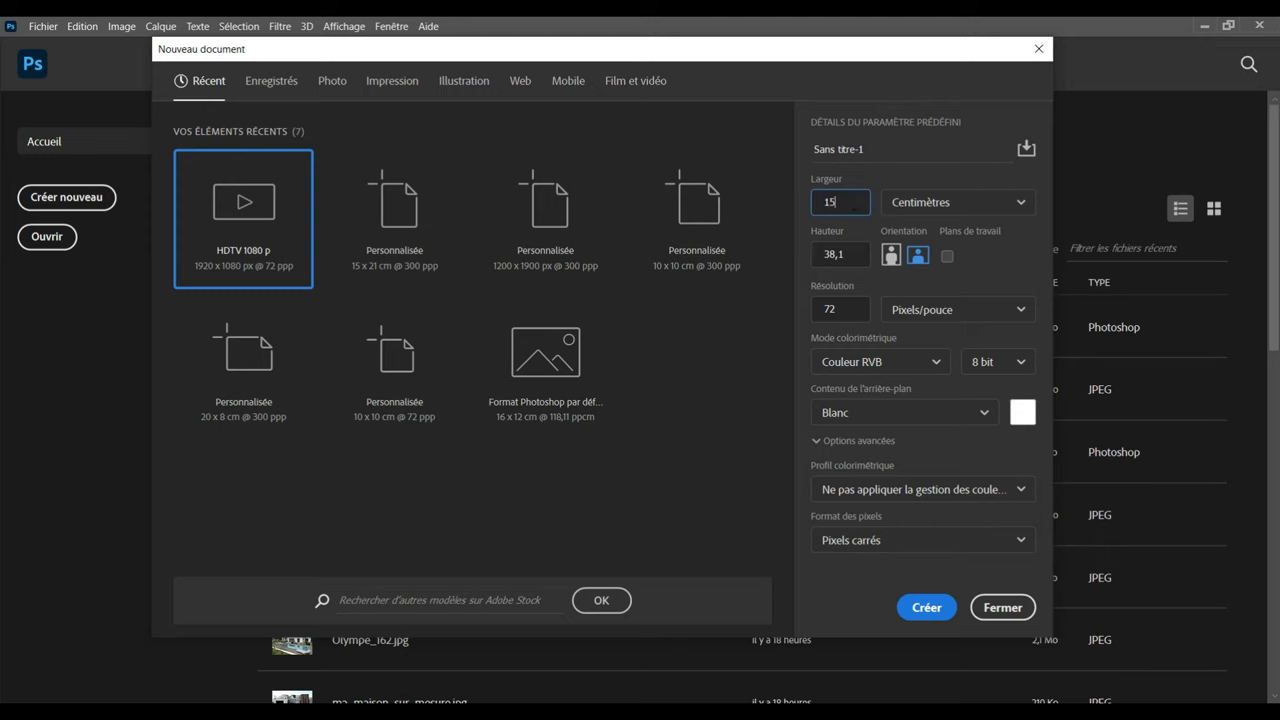
click(849, 256)
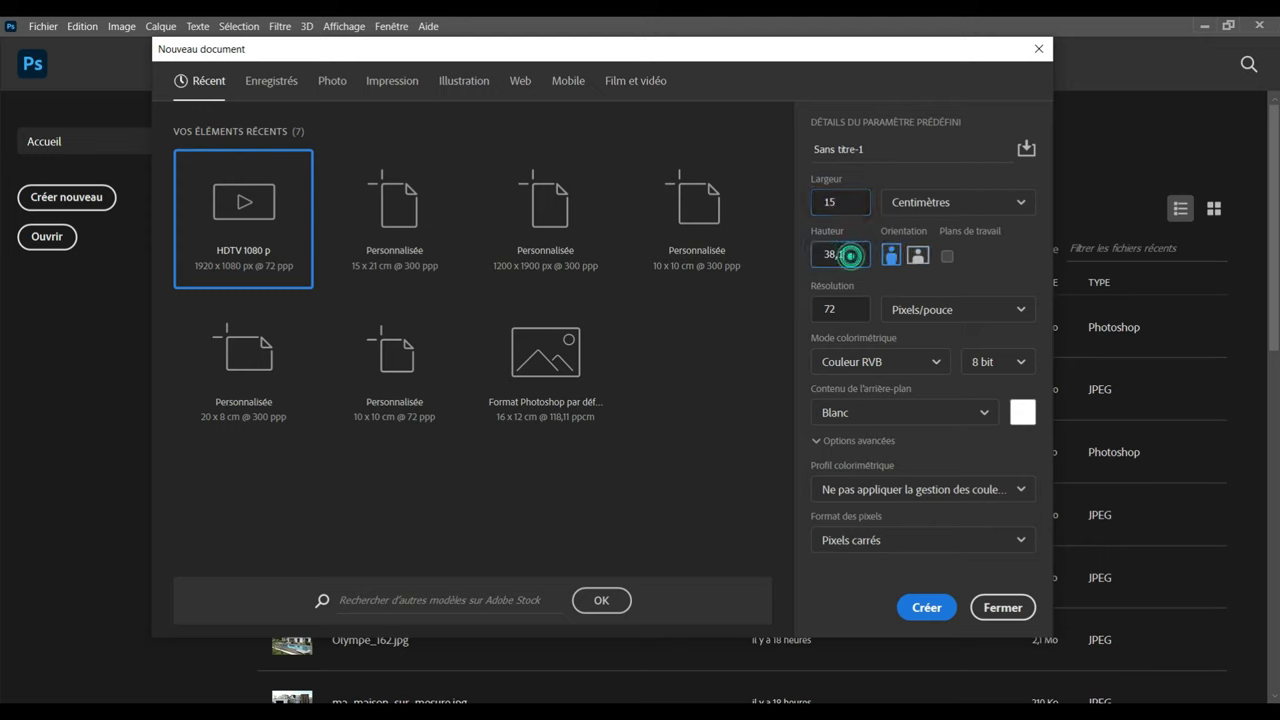
double_click(849, 256)
text(21)
click(838, 309)
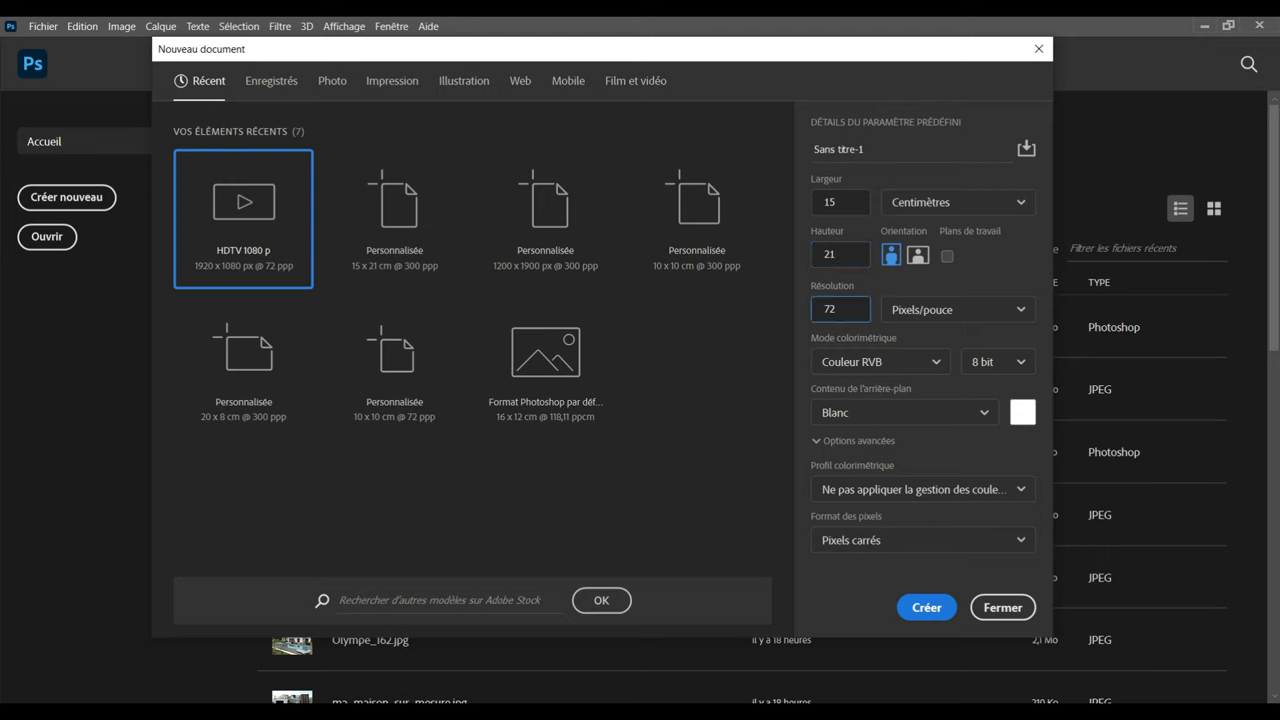
text(300)
Name the document AFFICHE IMO2 and create it.
click(889, 157)
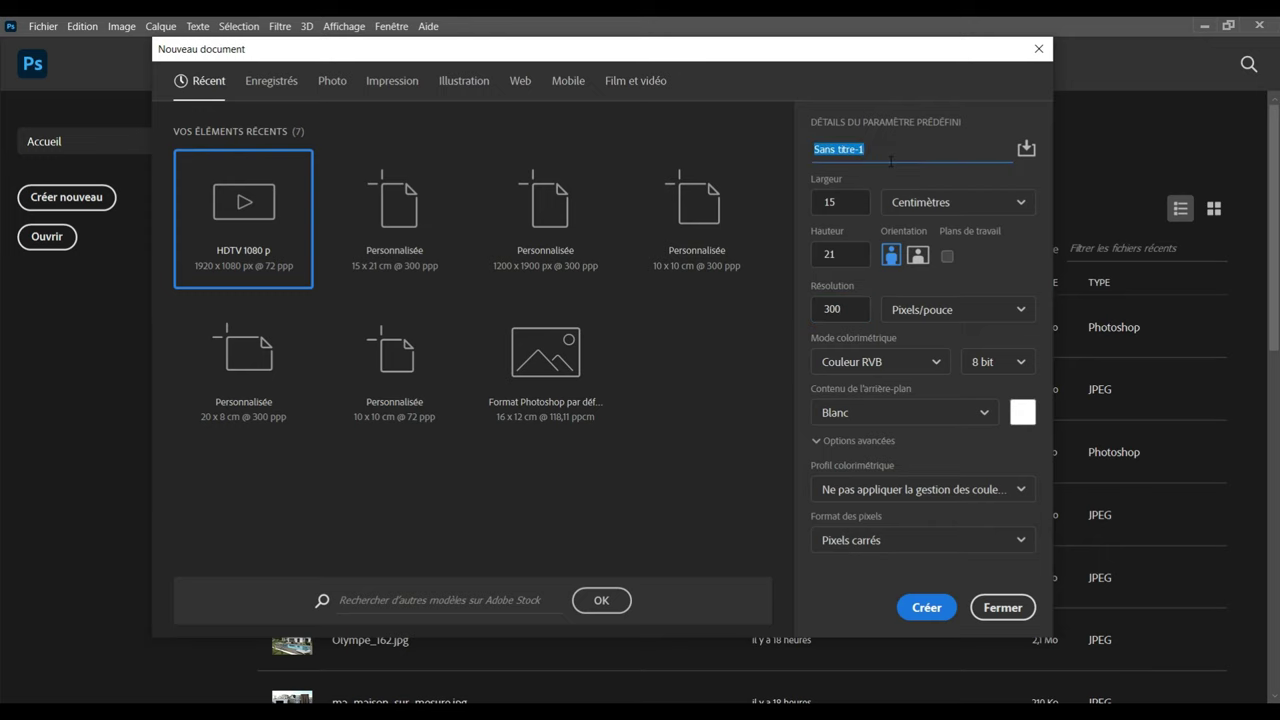
text(AFFI)
text(CHE IMO2)
click(926, 609)
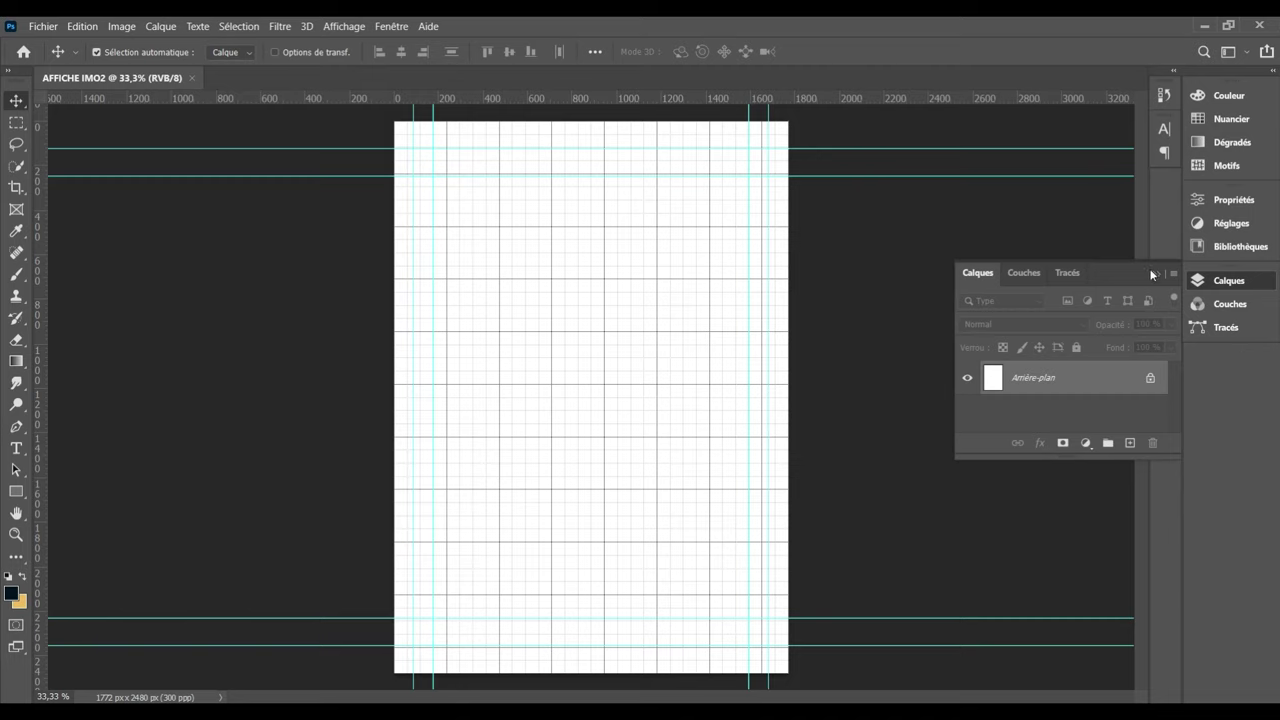
Reopen the Calques panel and show the list of new fill and adjustment layers.
click(1160, 273)
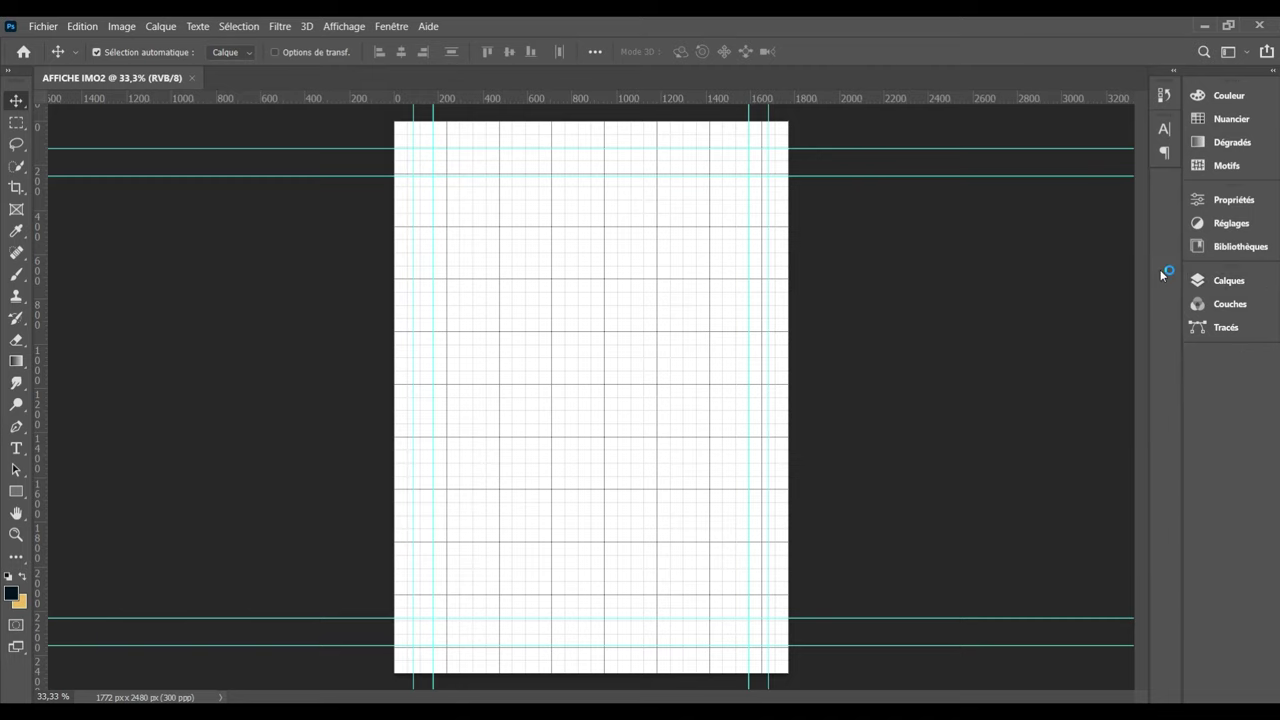
click(1238, 282)
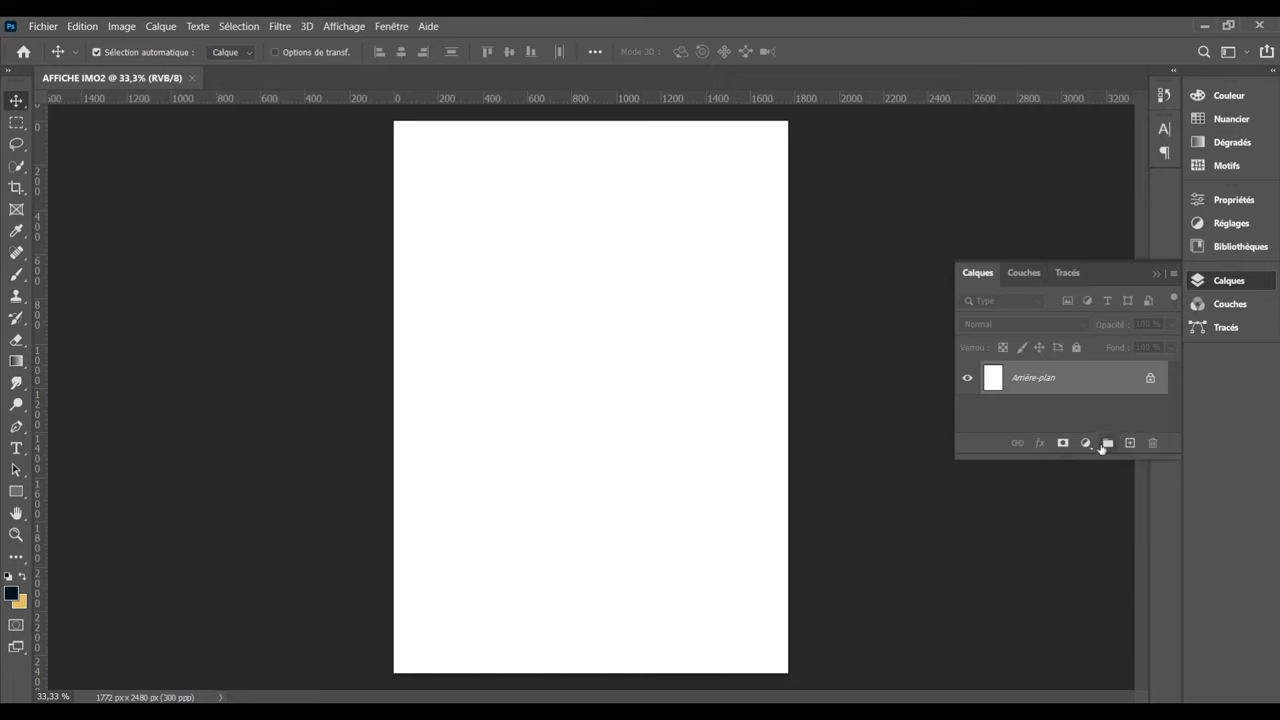
click(1087, 444)
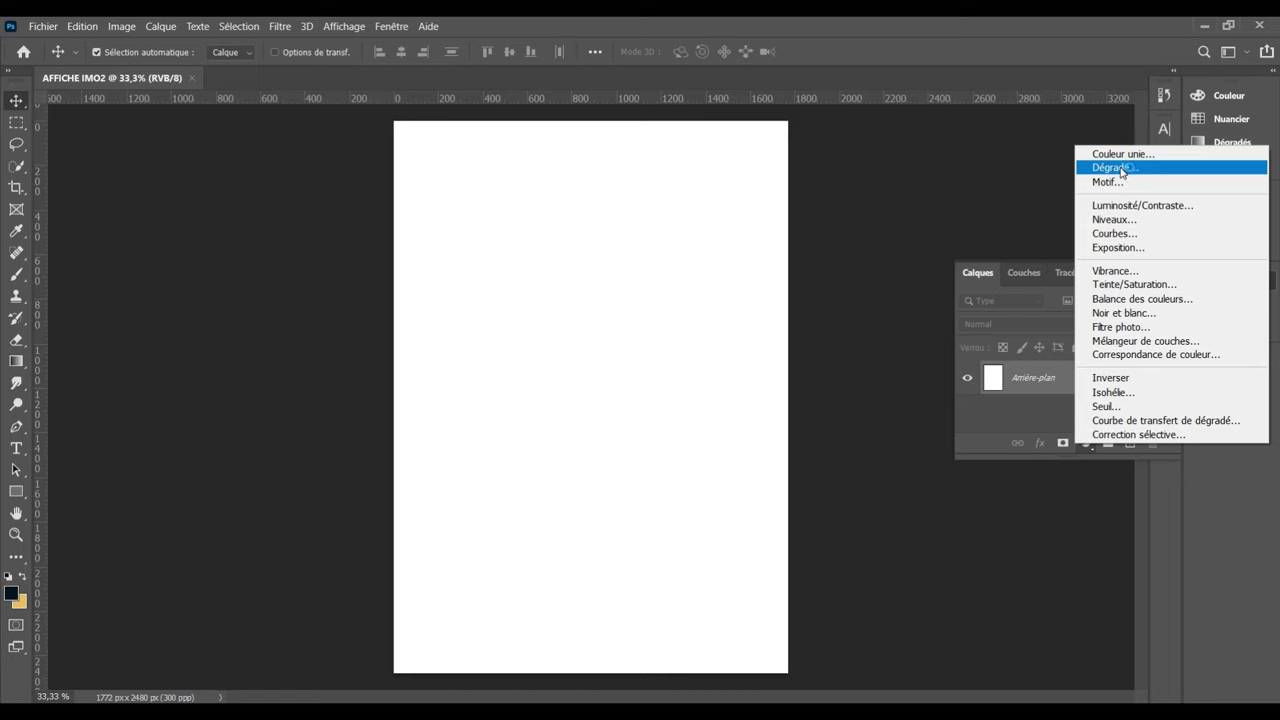
Add a gradient fill layer and set its left stop to dark green 1e5d06.
click(1121, 168)
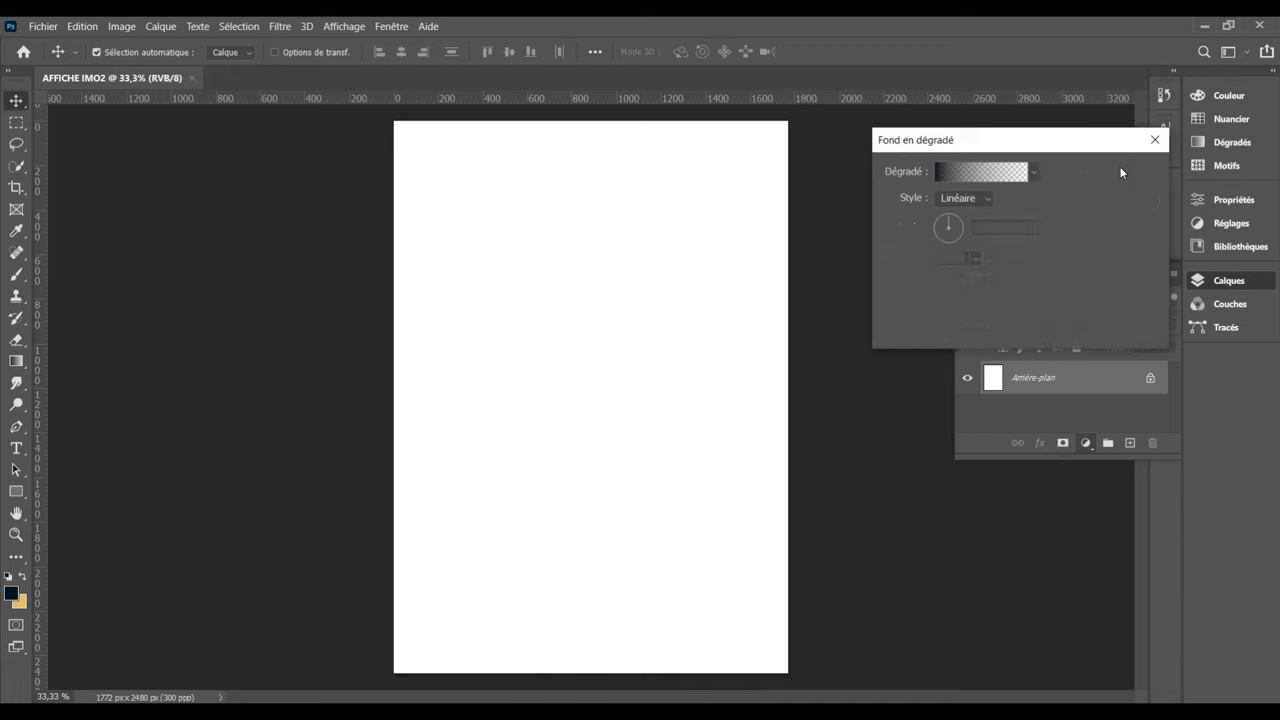
click(981, 176)
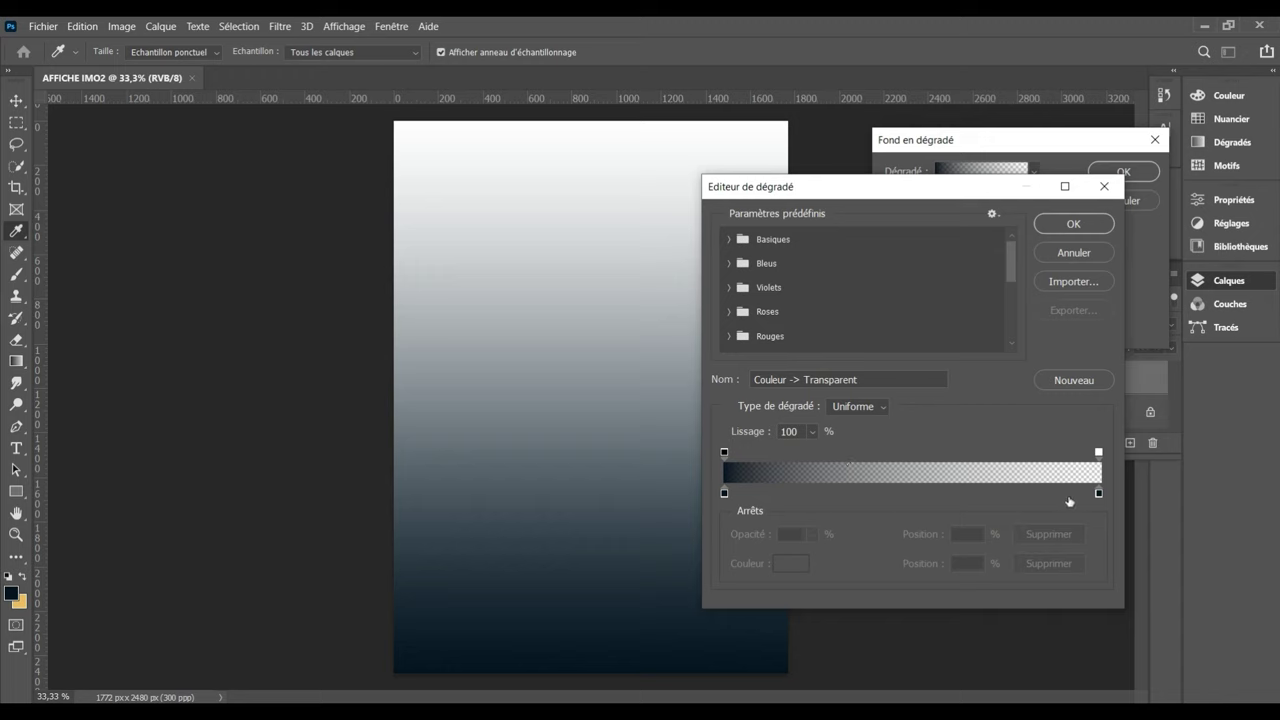
double_click(725, 494)
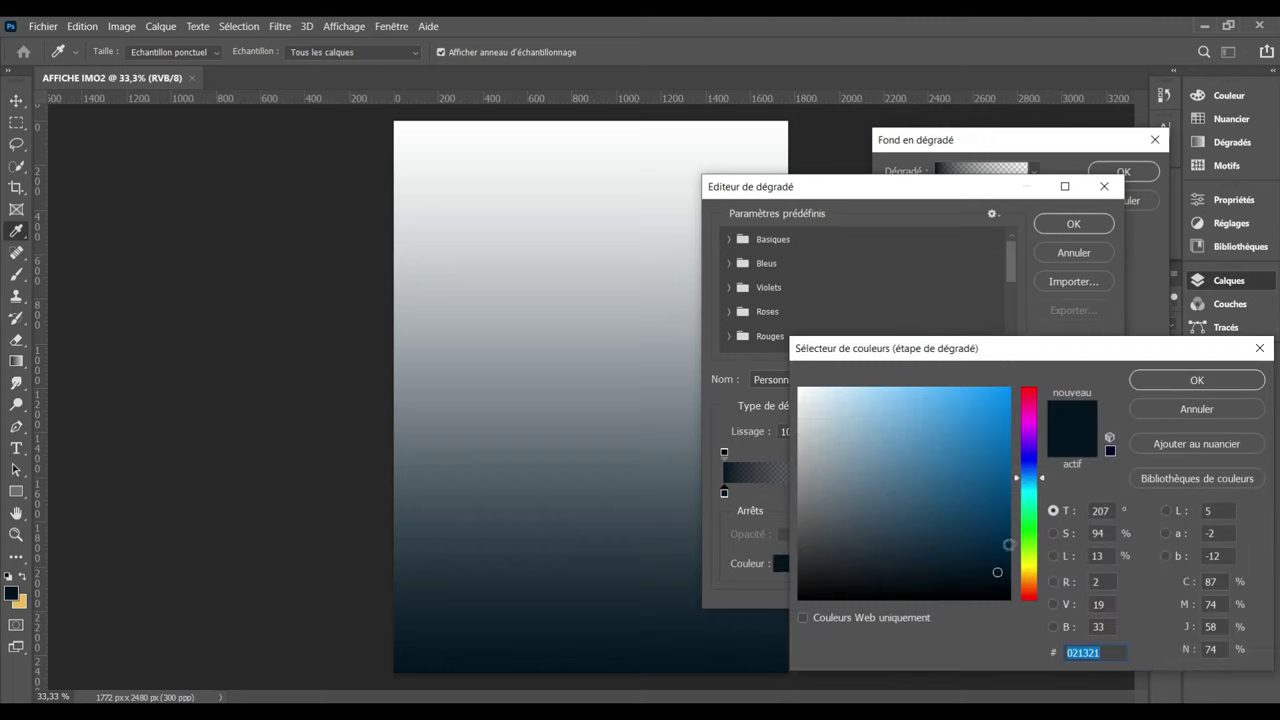
click(1031, 572)
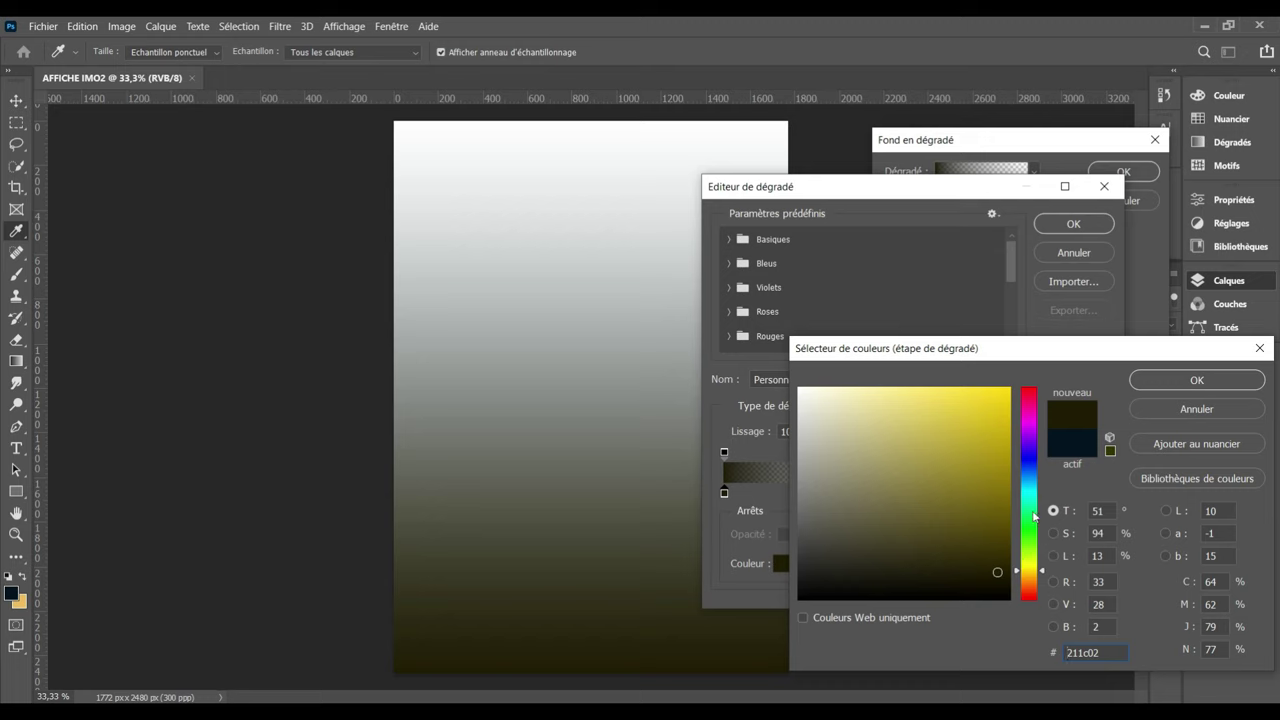
click(1032, 541)
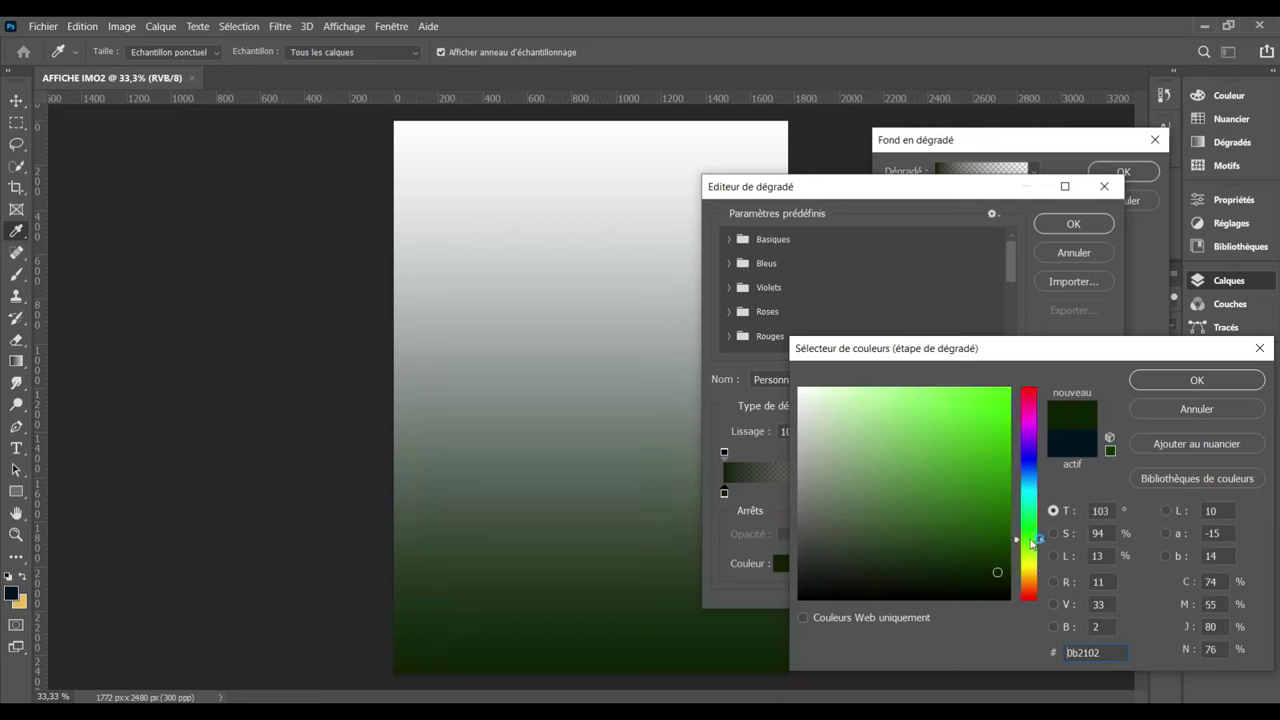
click(994, 545)
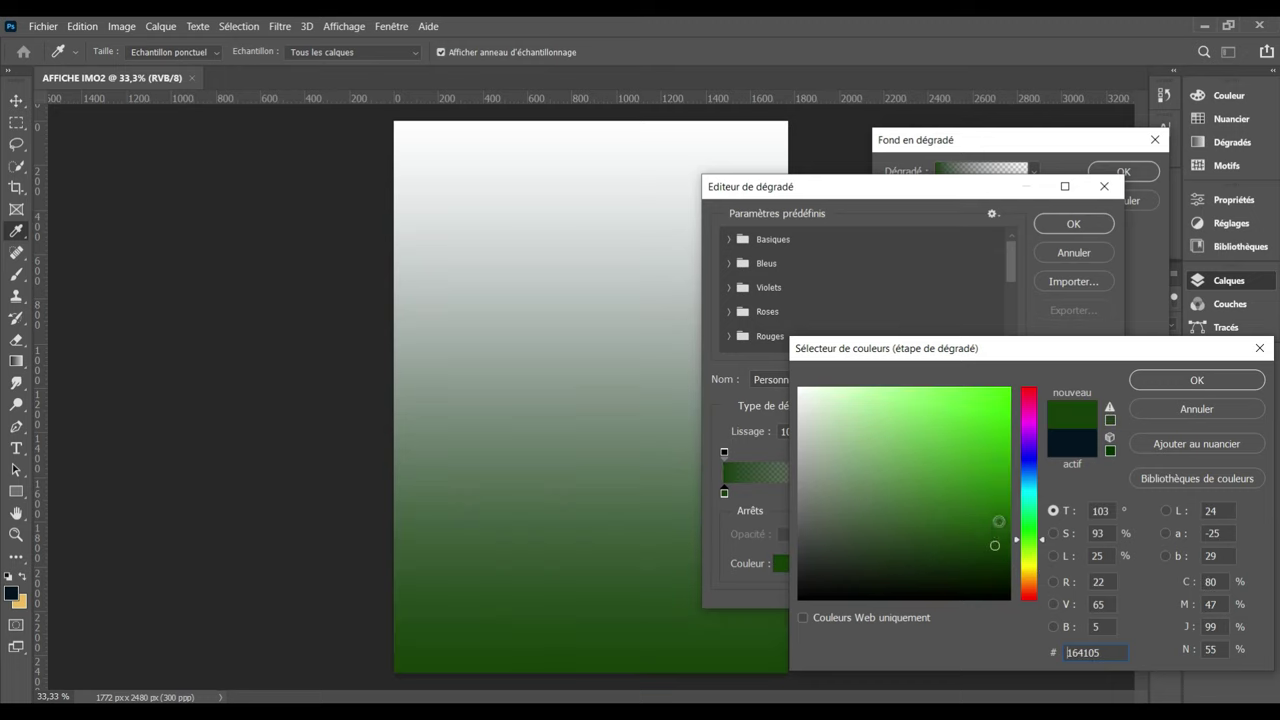
click(998, 521)
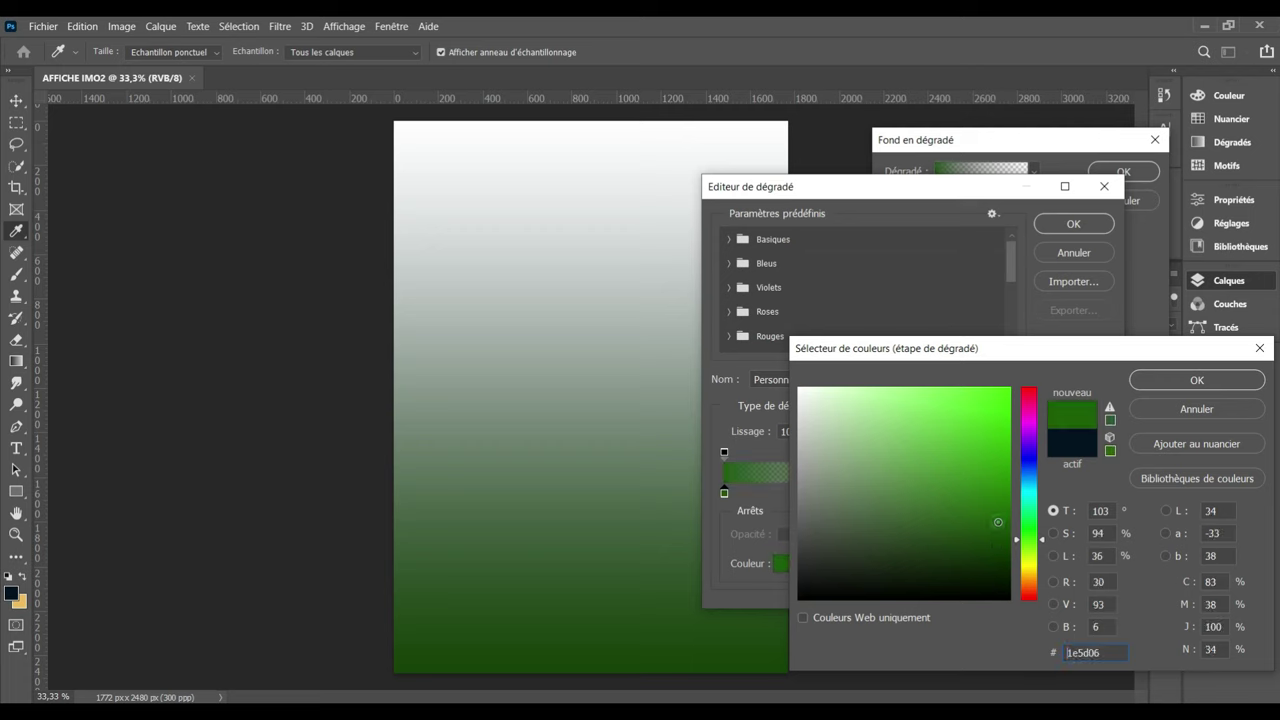
click(1166, 384)
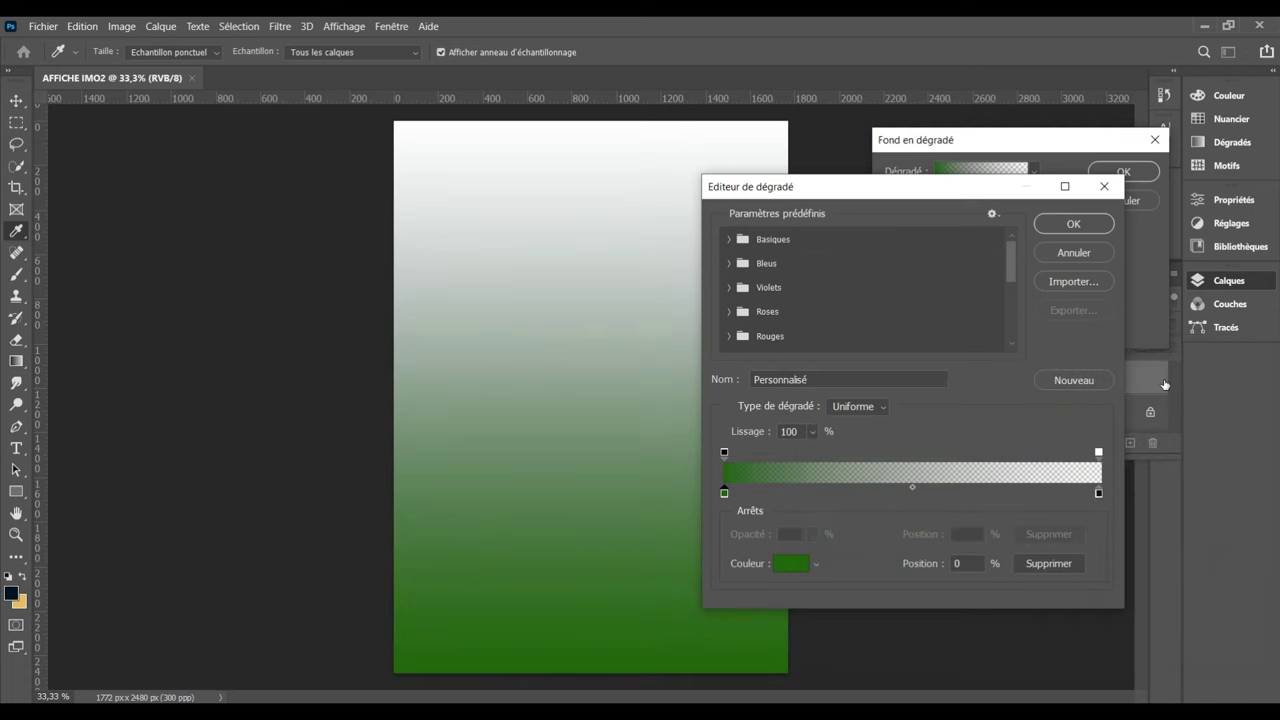
Set the right stop to light green 9cf17c at 100% opacity and apply the gradient.
click(1099, 453)
text(100)
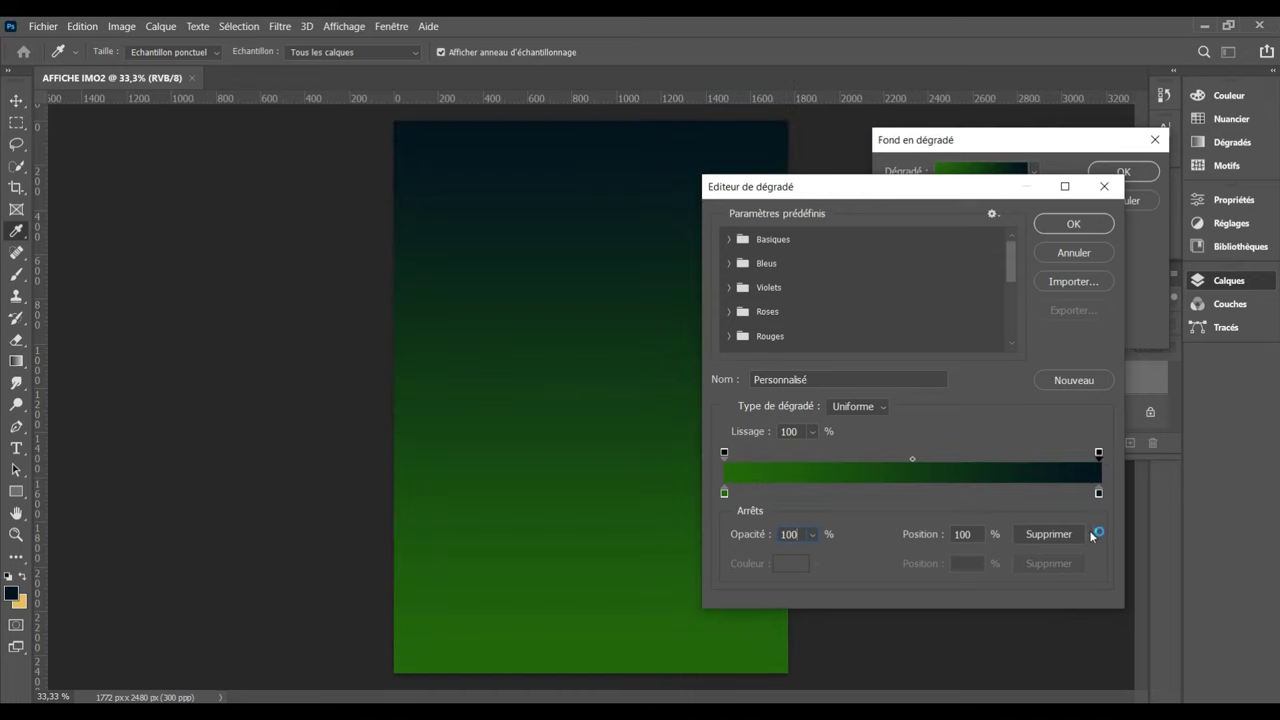
click(1099, 493)
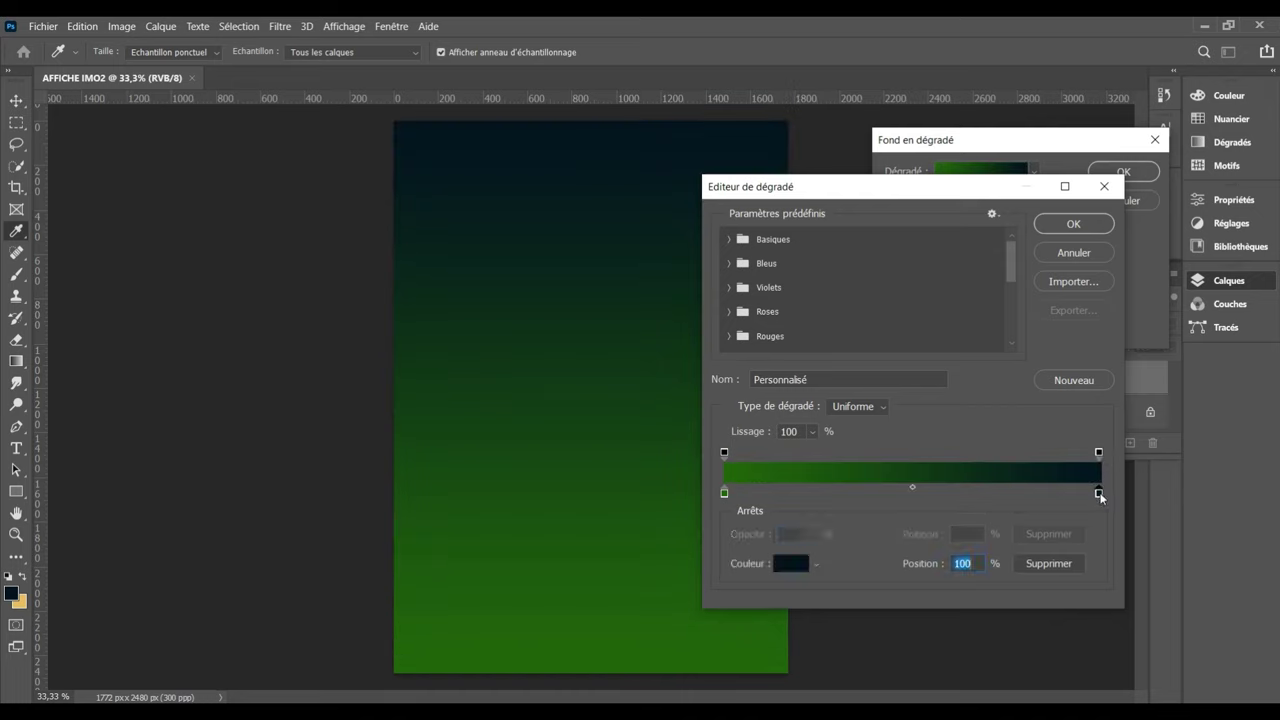
double_click(1099, 493)
drag(941, 500, 960, 469)
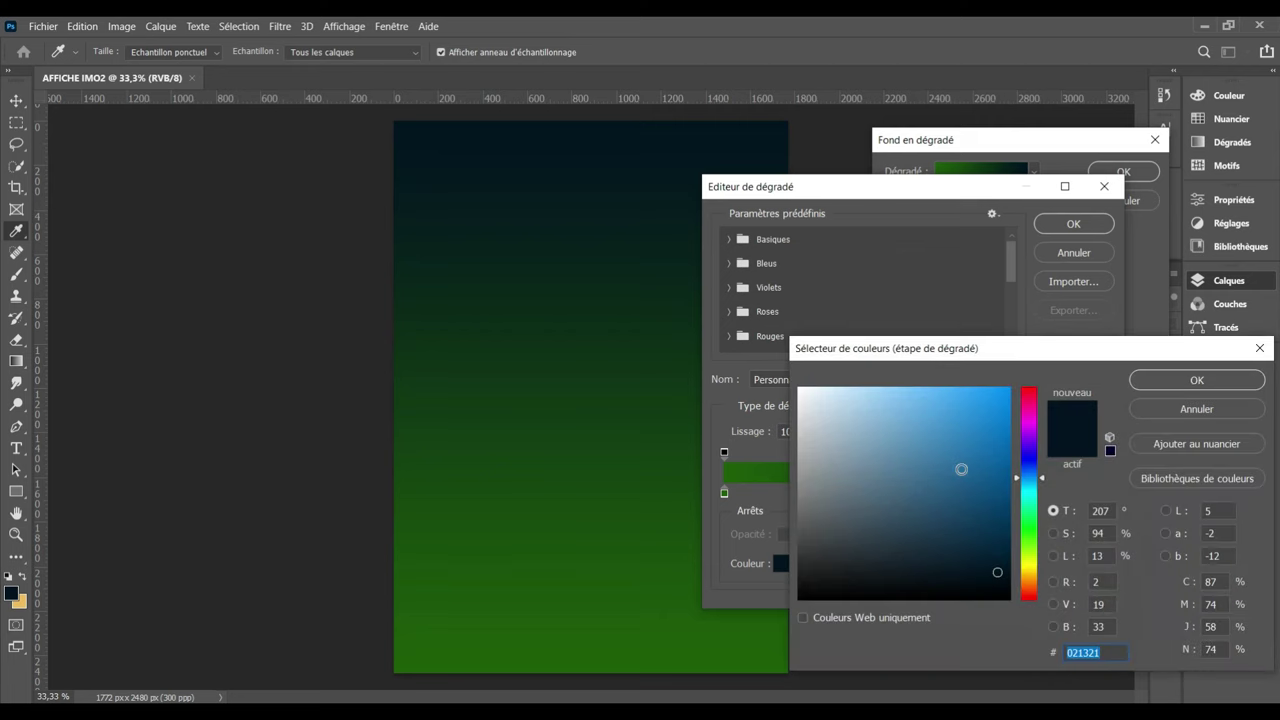
click(692, 610)
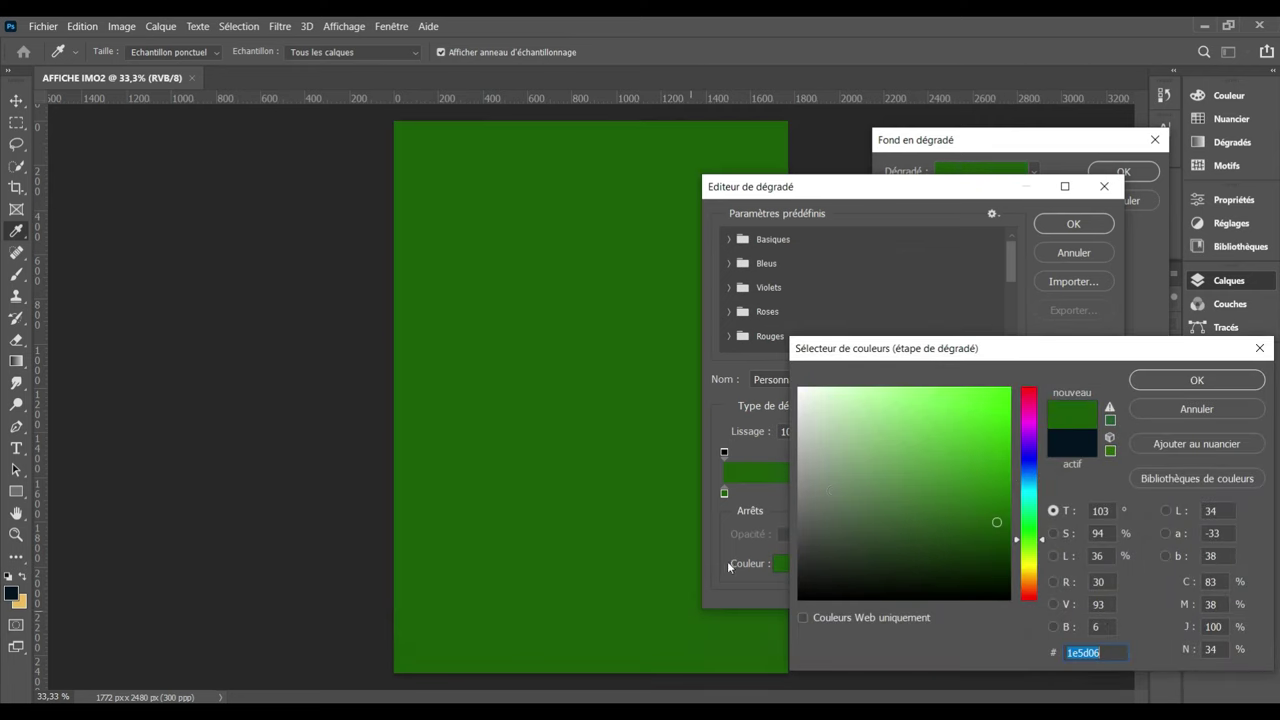
drag(905, 462, 902, 398)
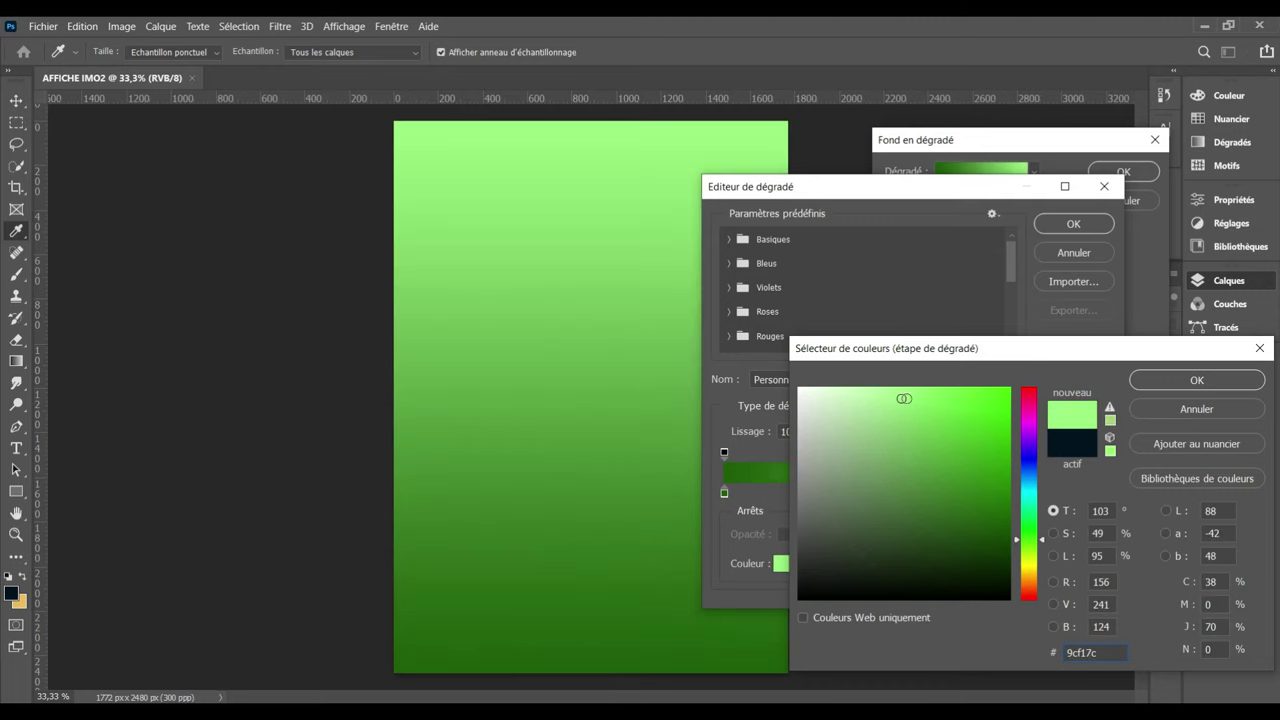
click(1145, 381)
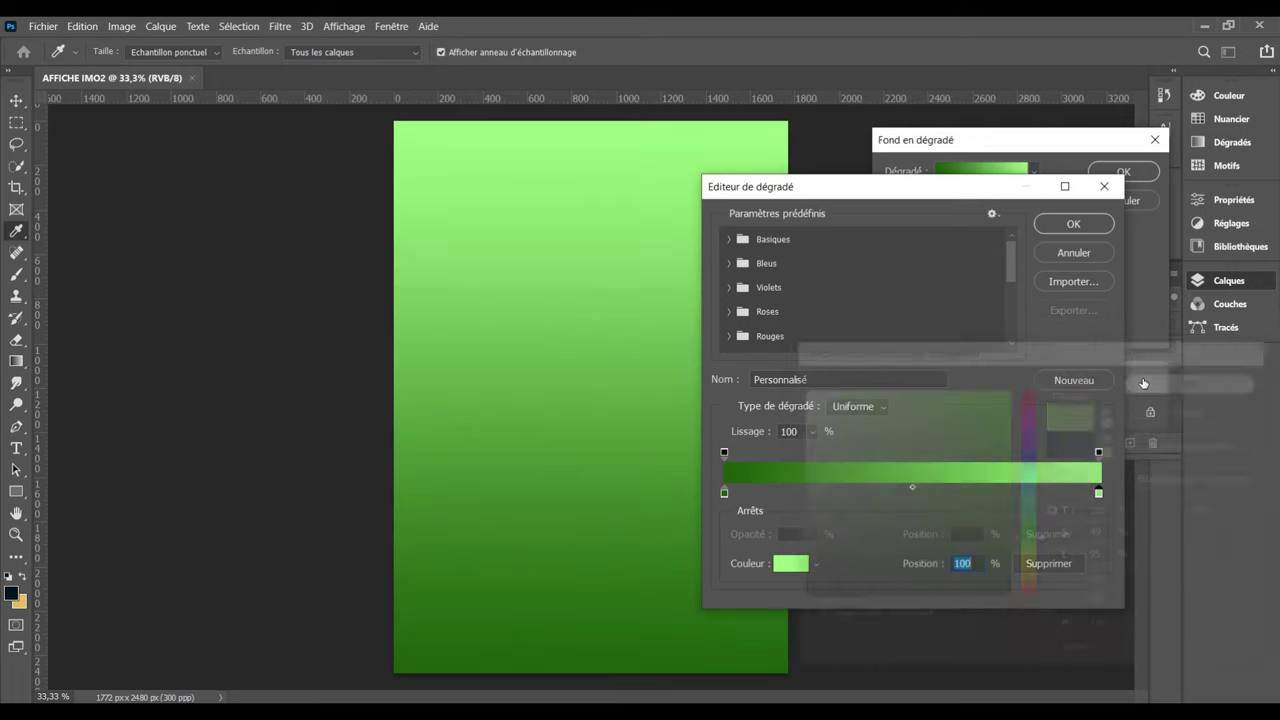
click(1073, 222)
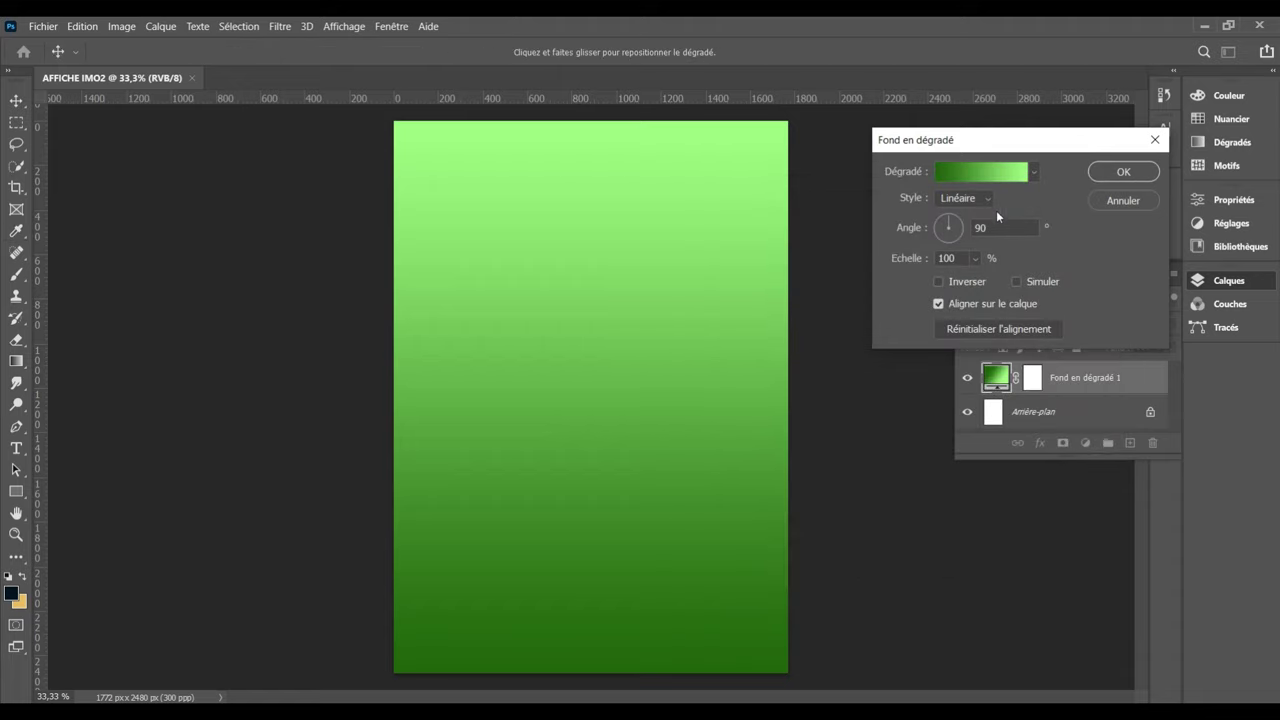
Make the gradient radial and inverted, with a greyish dark-green left stop.
click(986, 198)
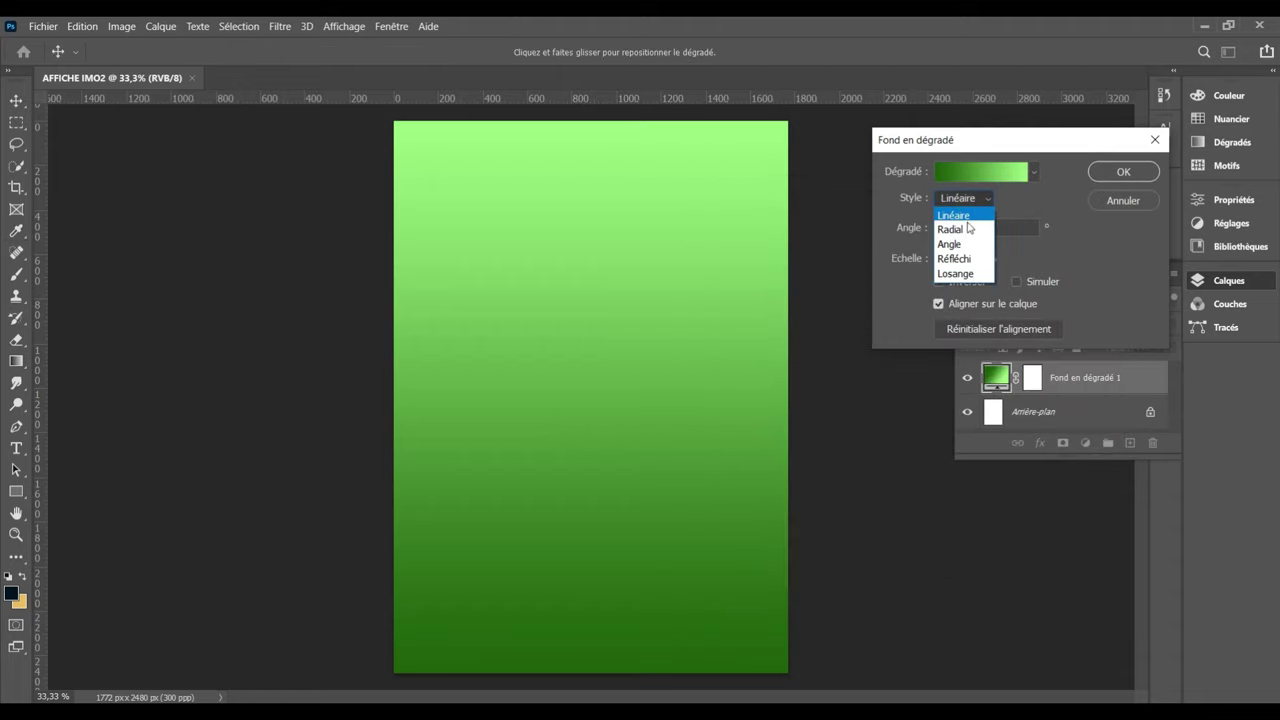
click(967, 229)
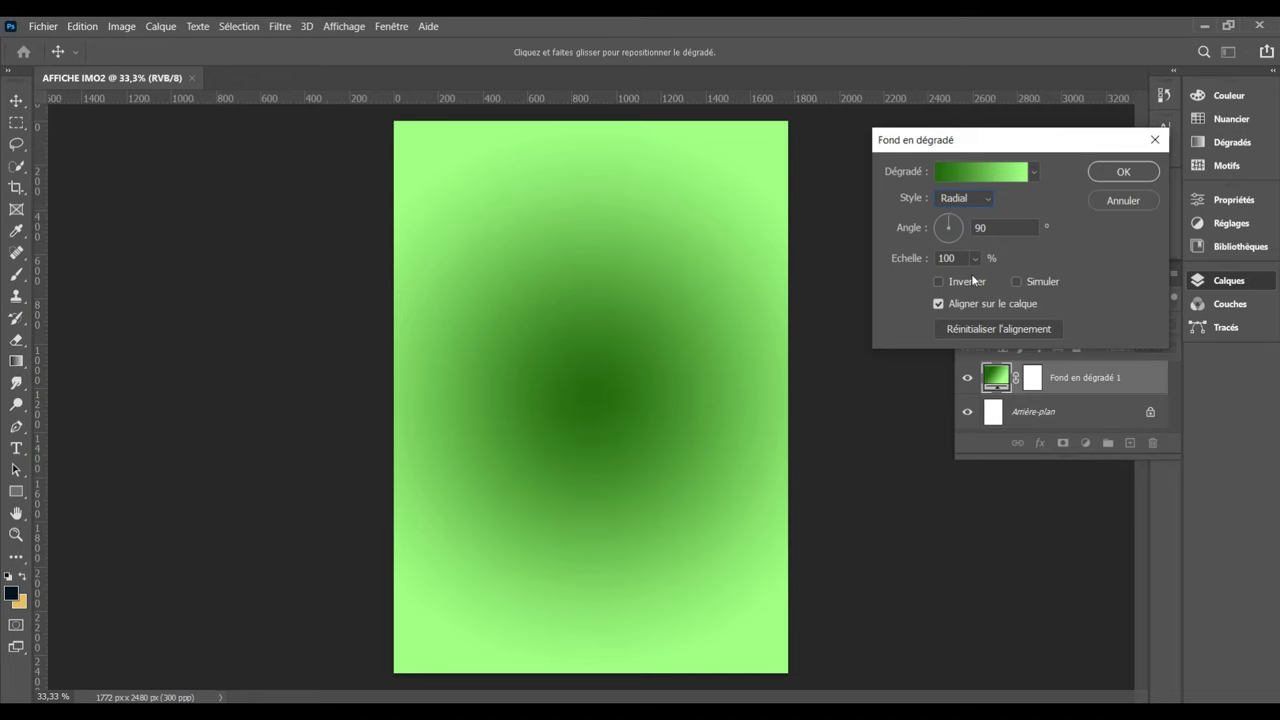
click(942, 279)
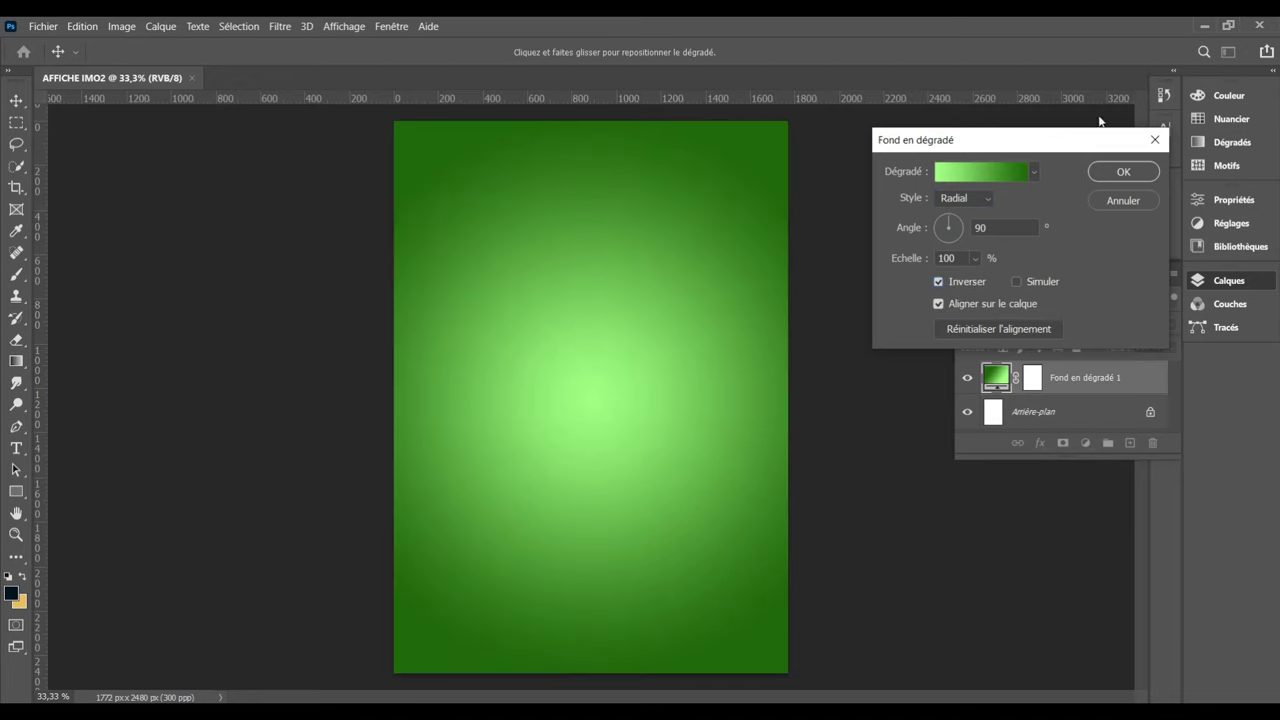
click(1004, 180)
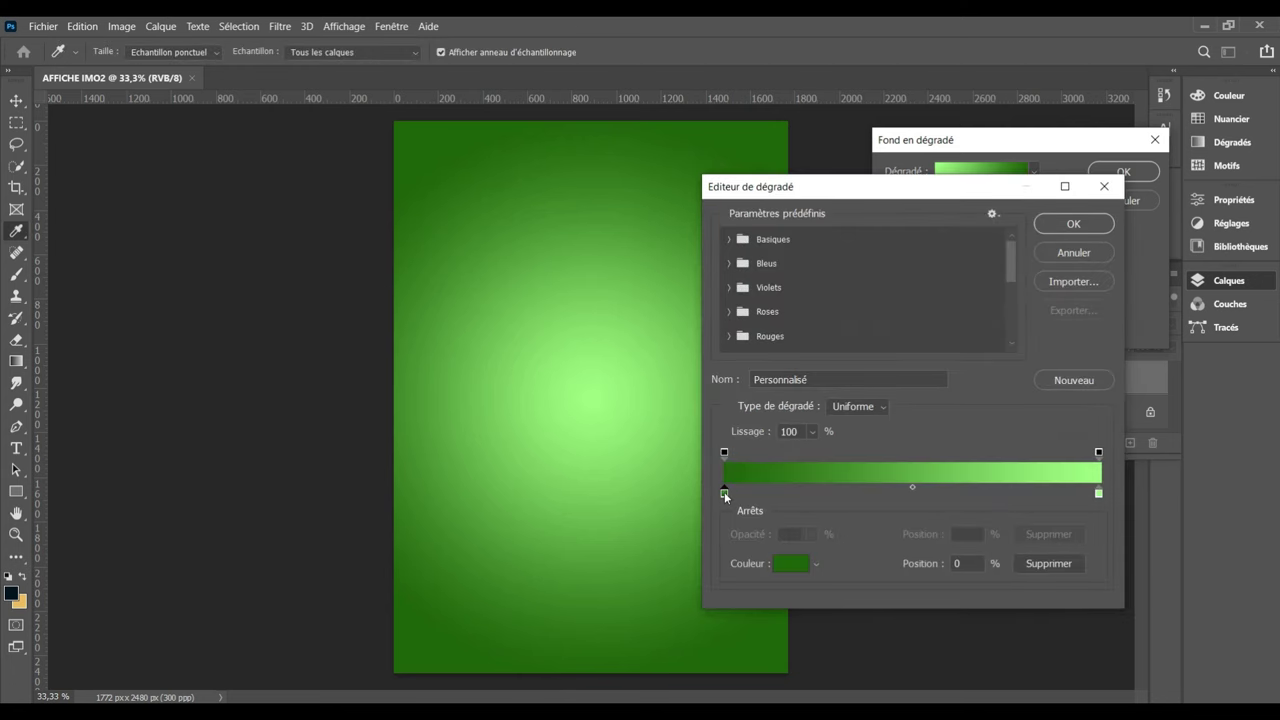
double_click(724, 491)
click(821, 540)
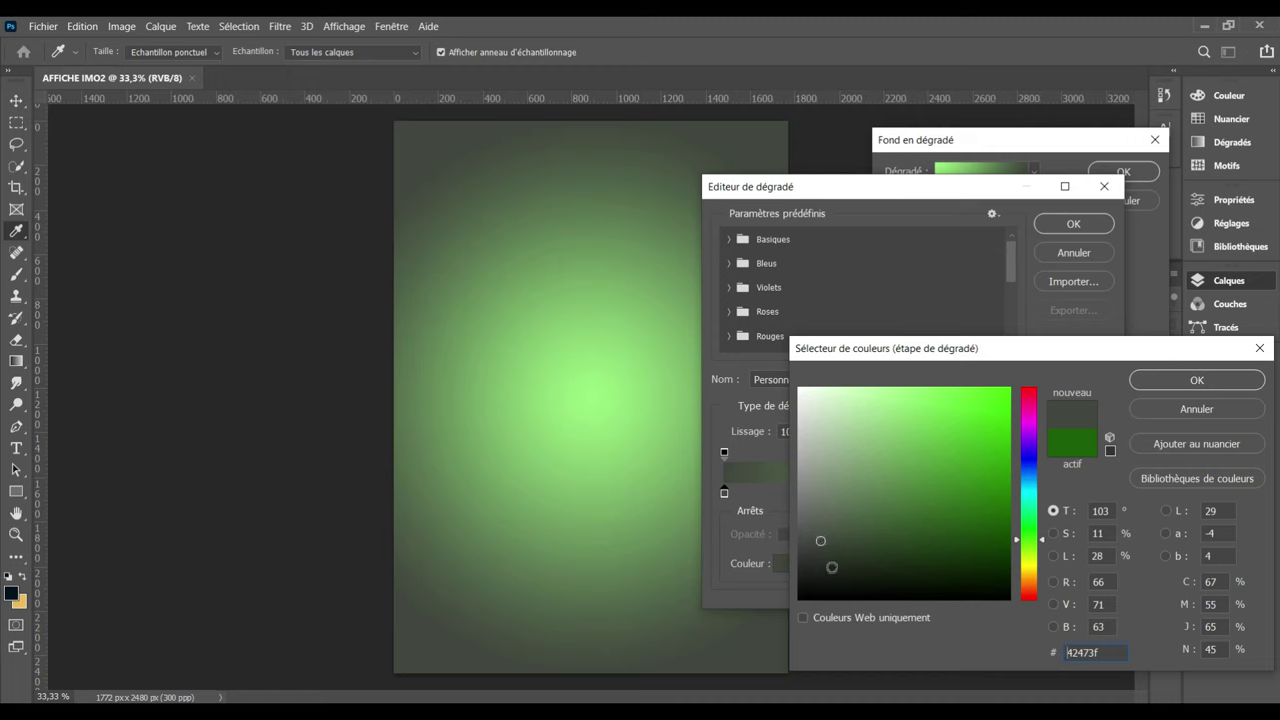
click(1168, 380)
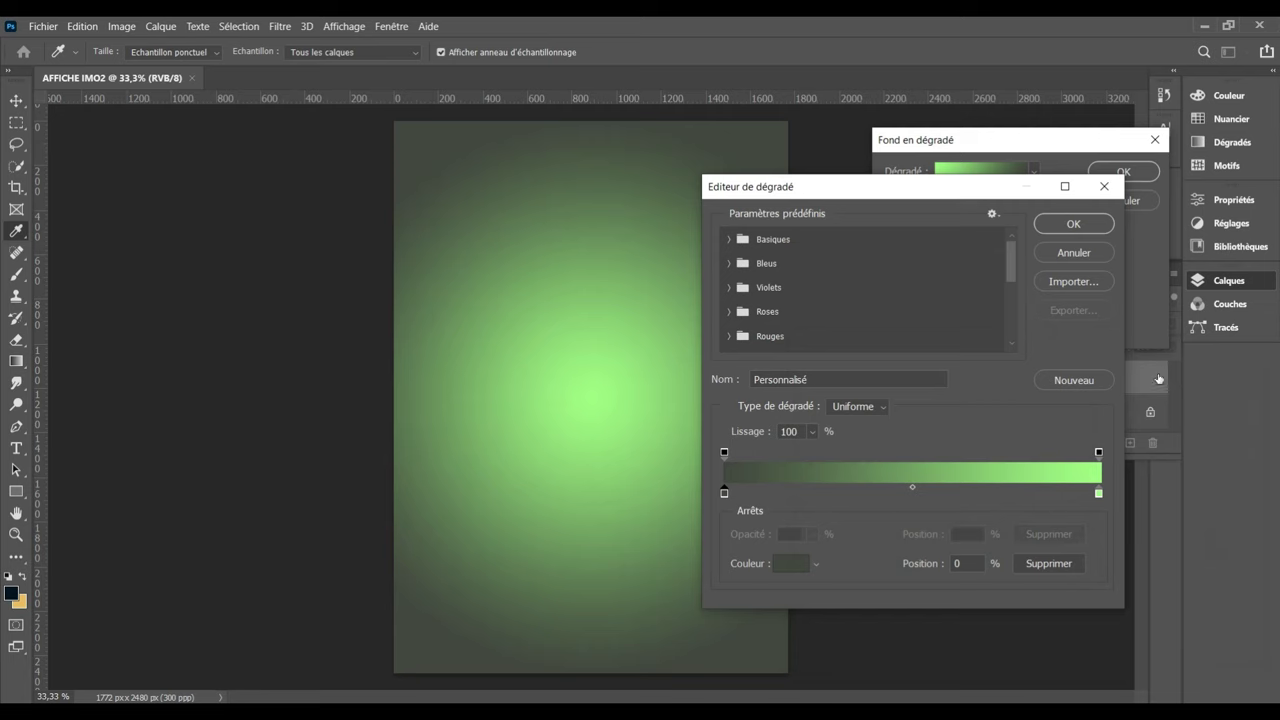
Resample the right stop to the same dark green and apply the gradient fill.
double_click(1098, 492)
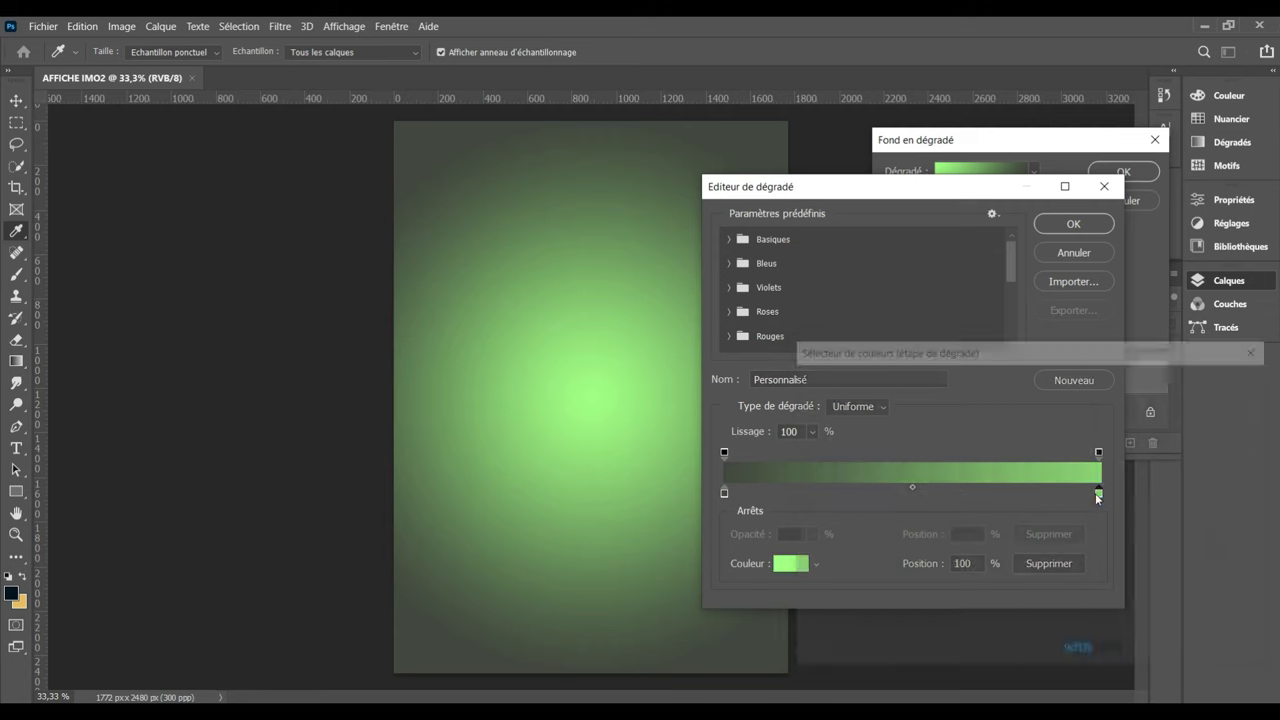
drag(879, 461, 802, 391)
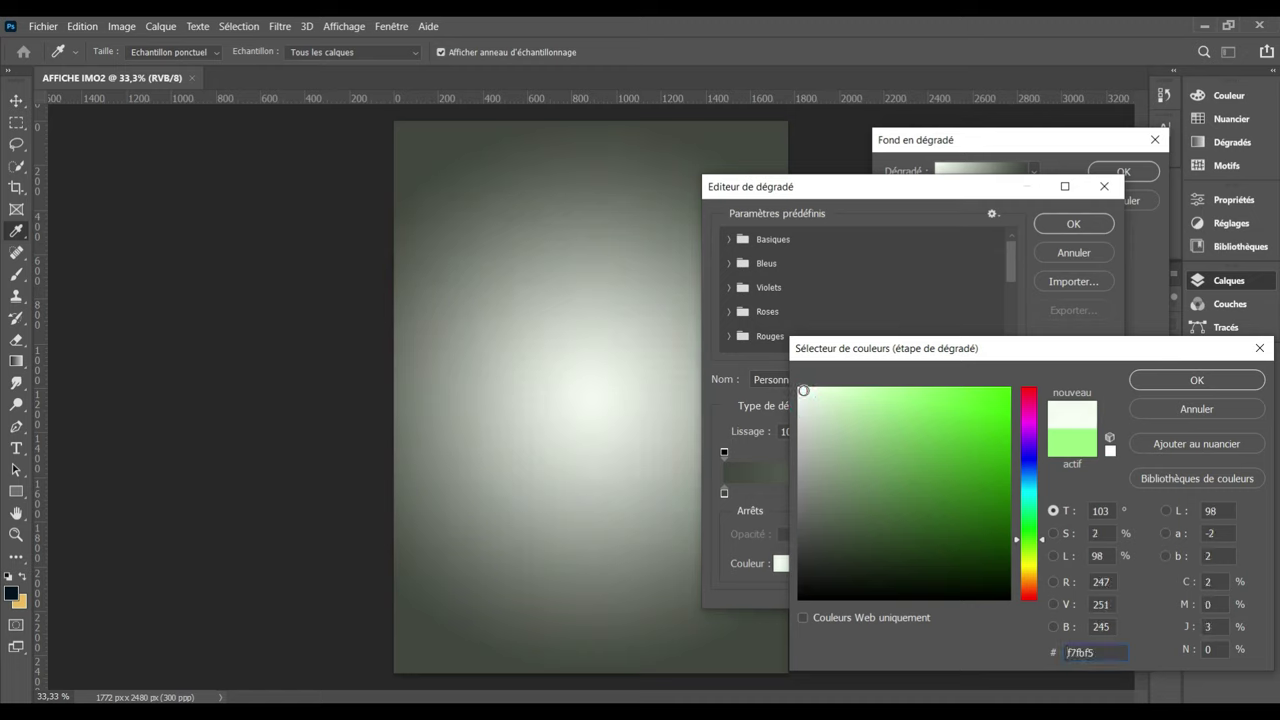
click(1178, 381)
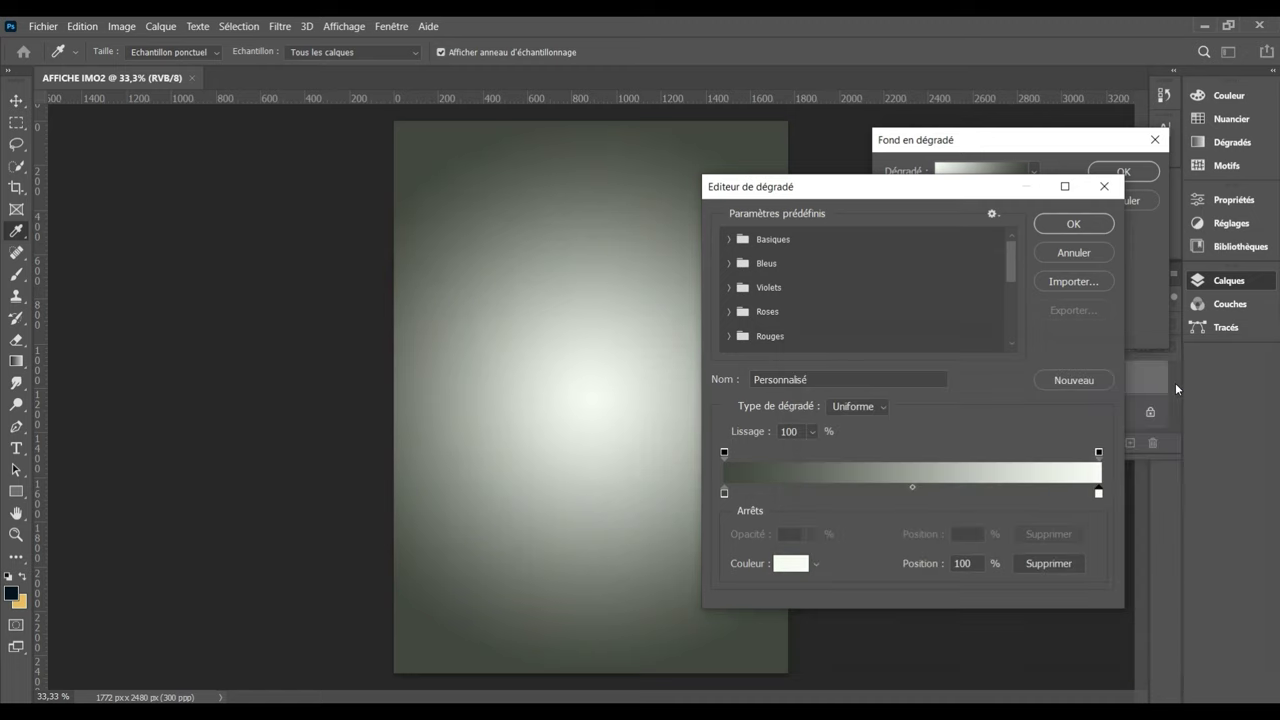
click(508, 320)
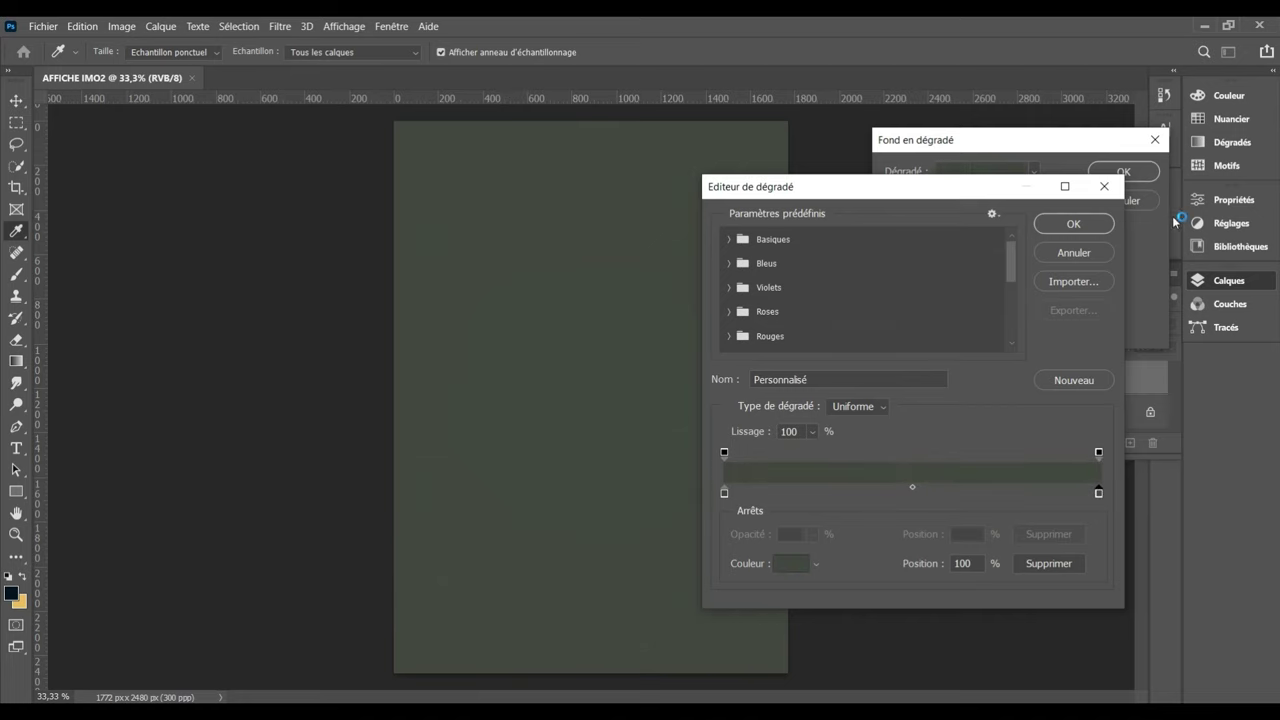
click(1074, 224)
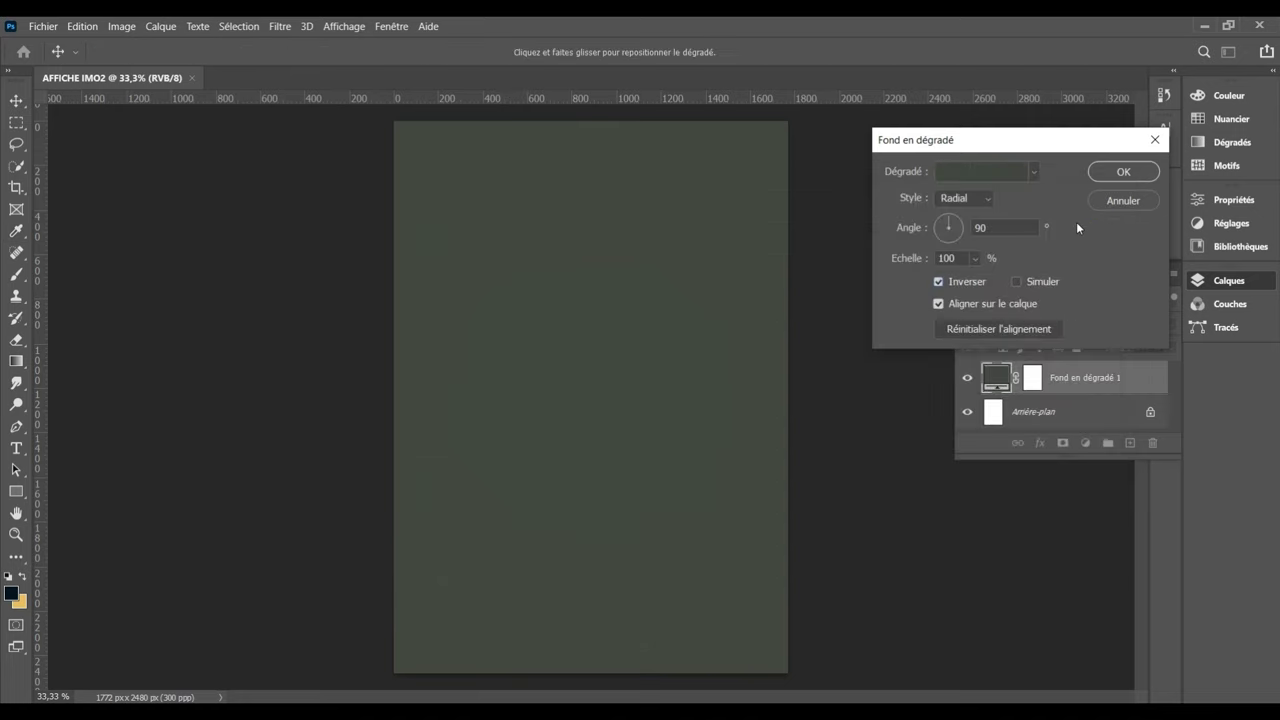
click(1123, 174)
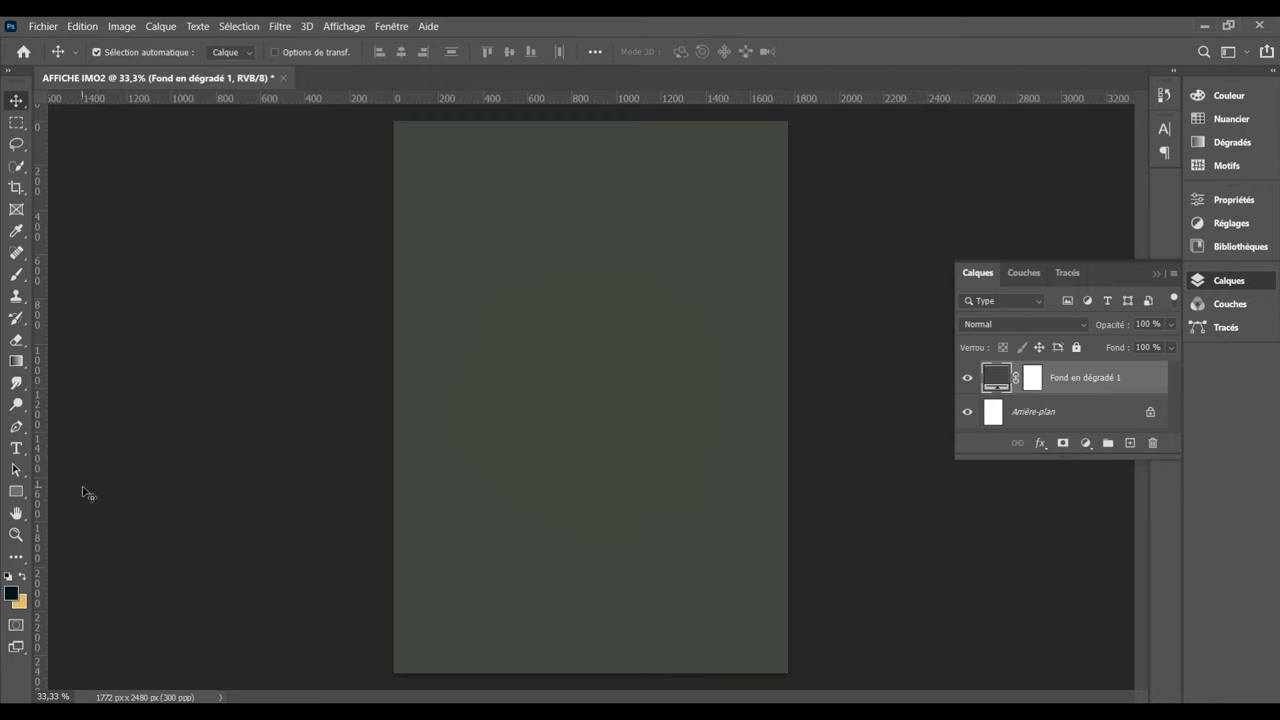
Show the margin guides and add centre guides at X 886 px and Y 1177,8 px.
click(25, 492)
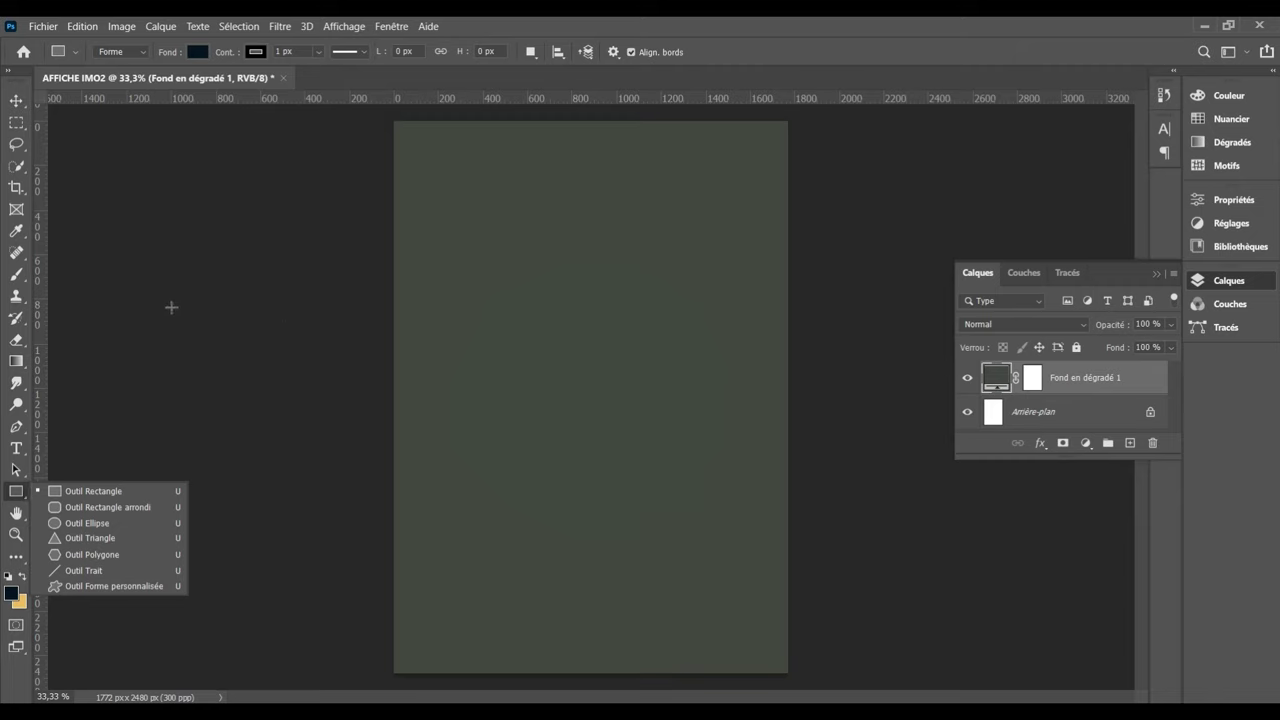
drag(42, 272, 548, 277)
drag(564, 279, 590, 280)
key(ctrl+h)
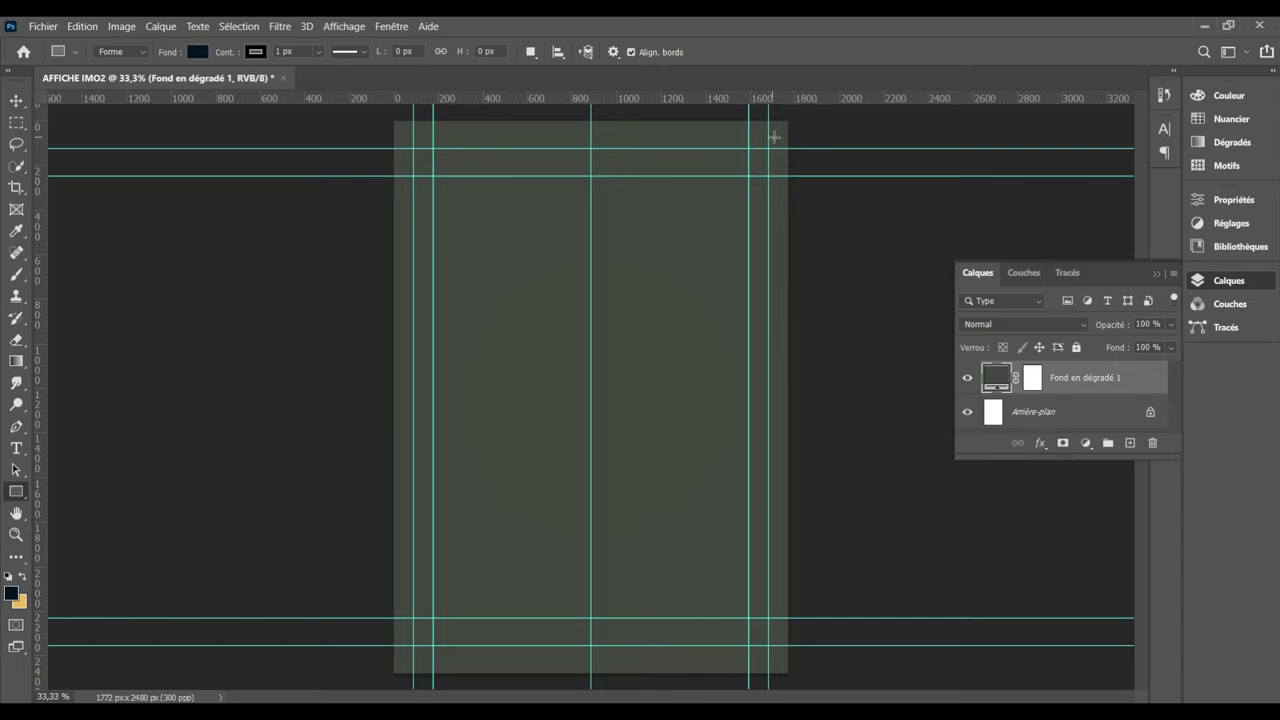
drag(669, 99, 640, 383)
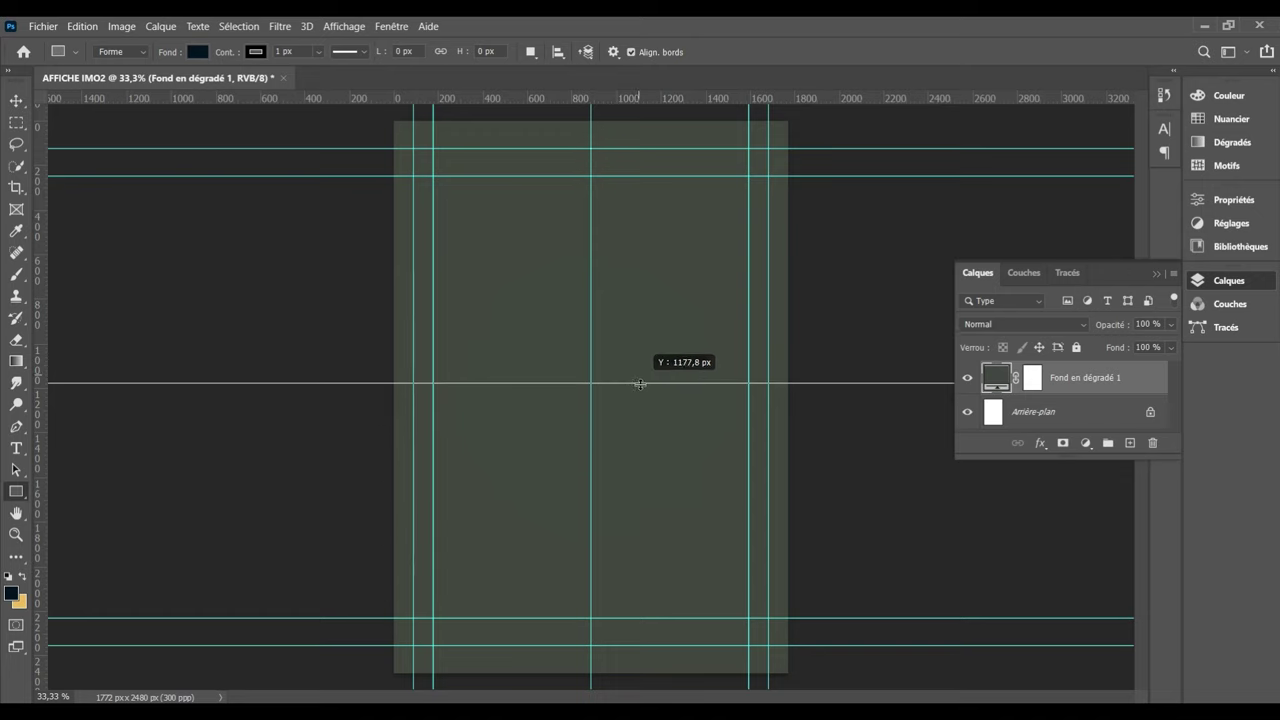
drag(640, 383, 639, 378)
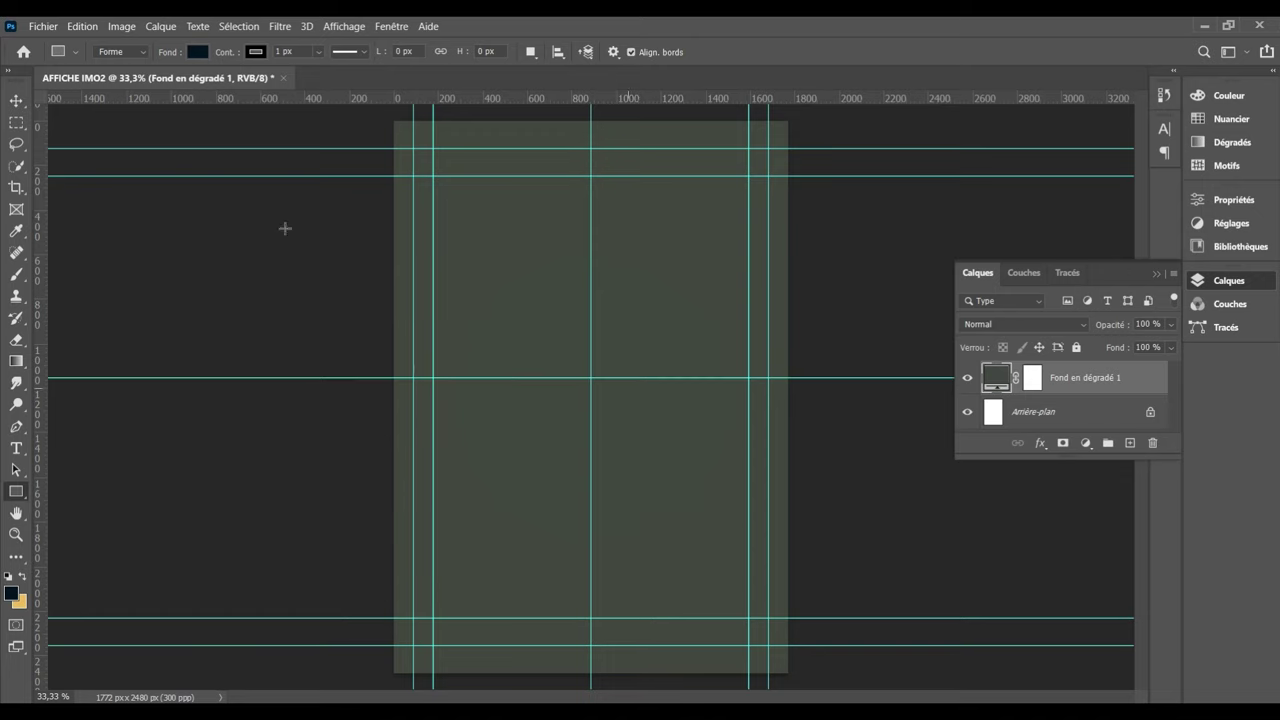
click(16, 100)
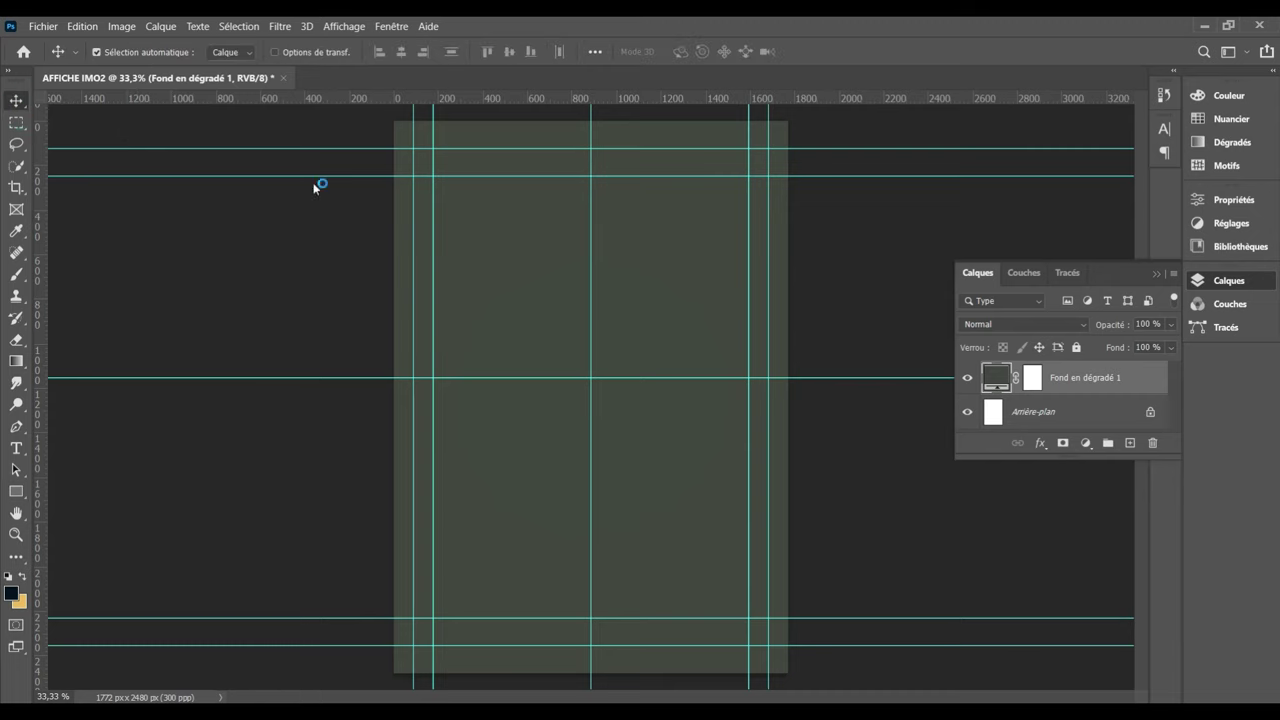
On new layer Calque 1, draw a pen triangle from both right corners to the centre and convert it to a selection.
click(1130, 442)
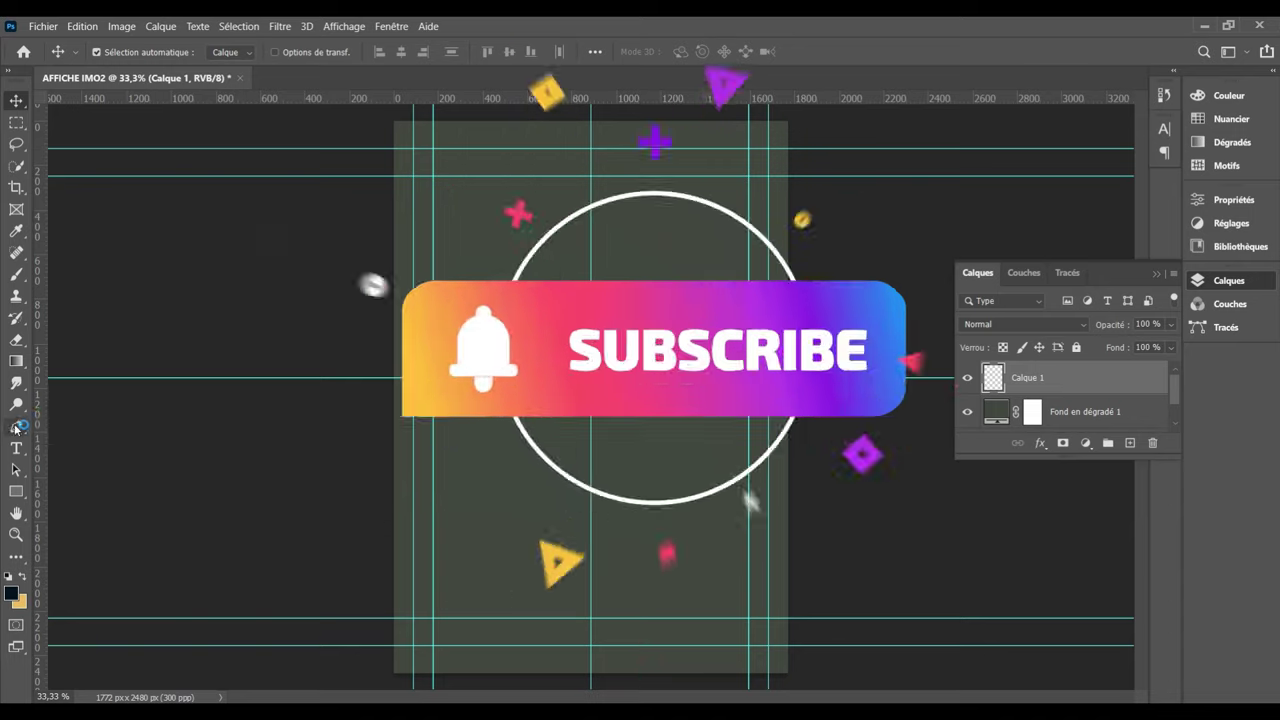
click(789, 123)
drag(789, 121, 815, 148)
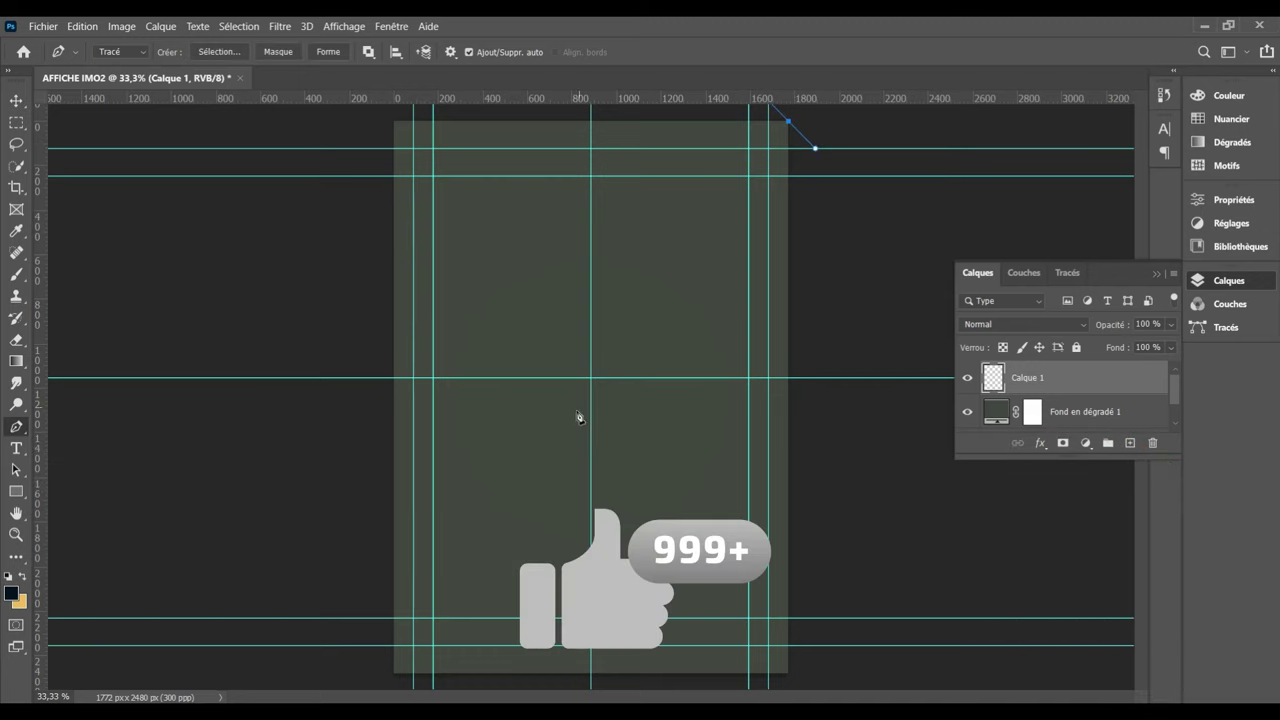
click(591, 381)
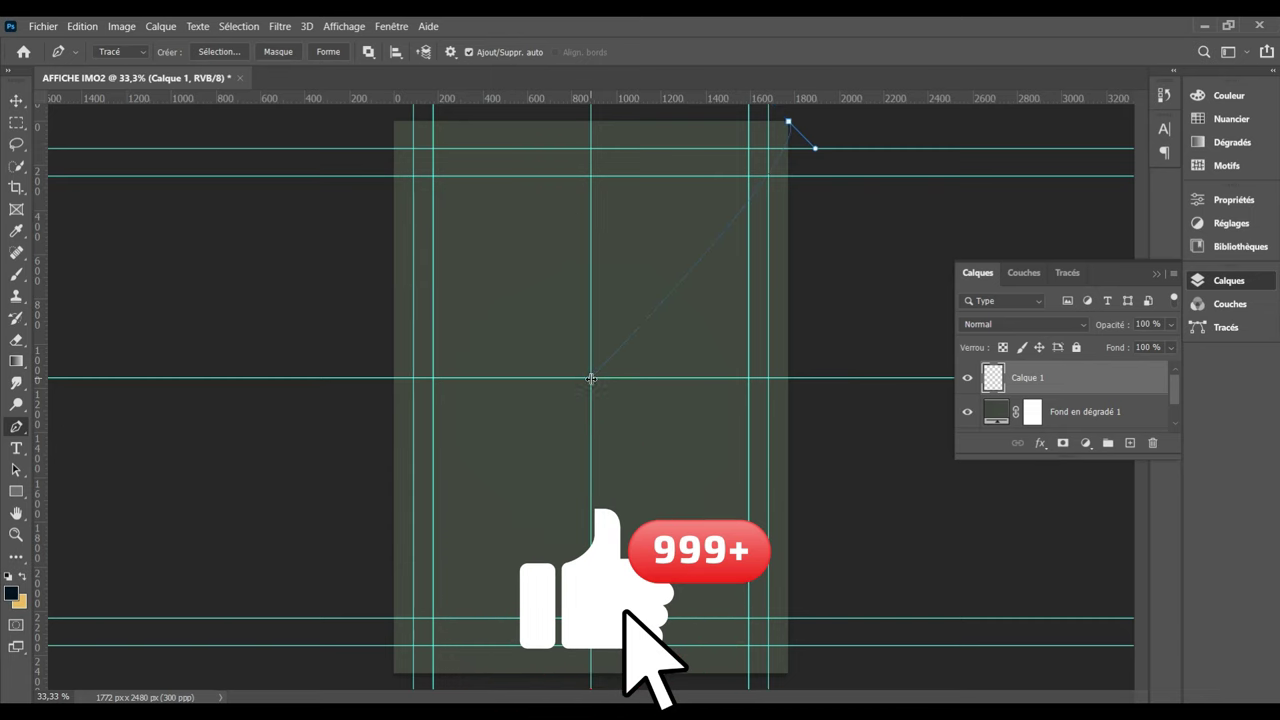
key(Escape)
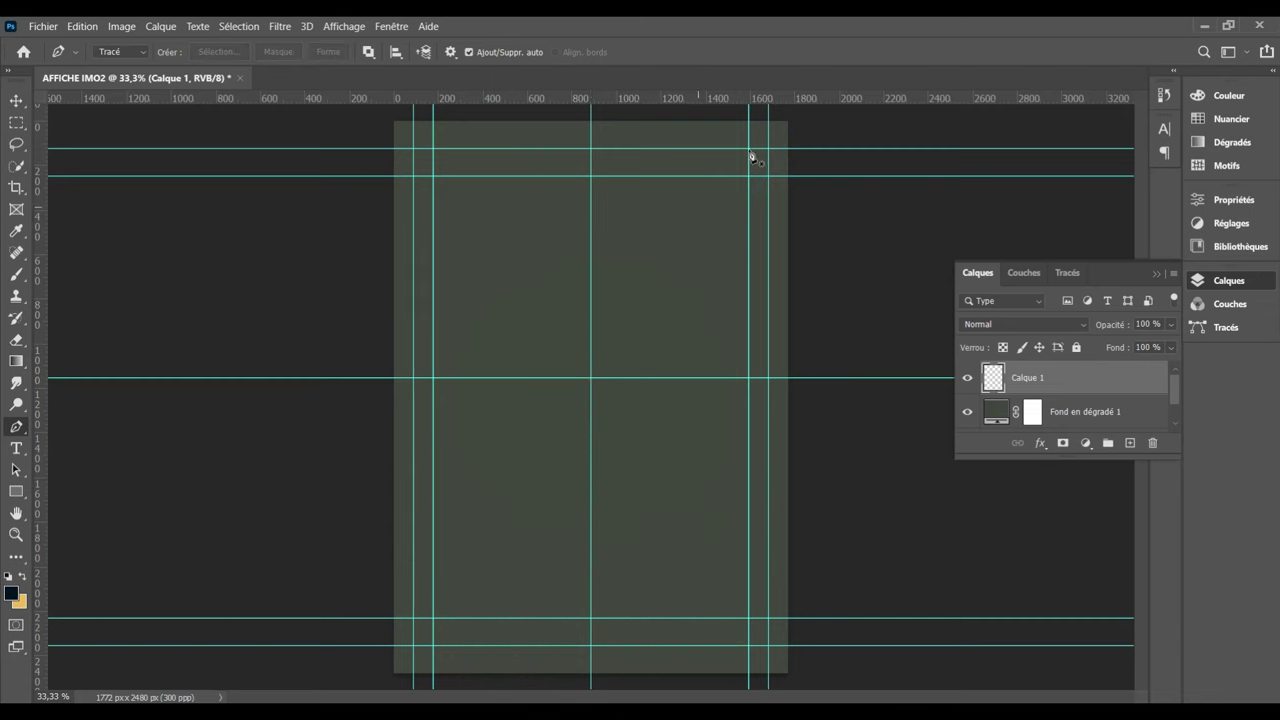
click(789, 122)
click(591, 378)
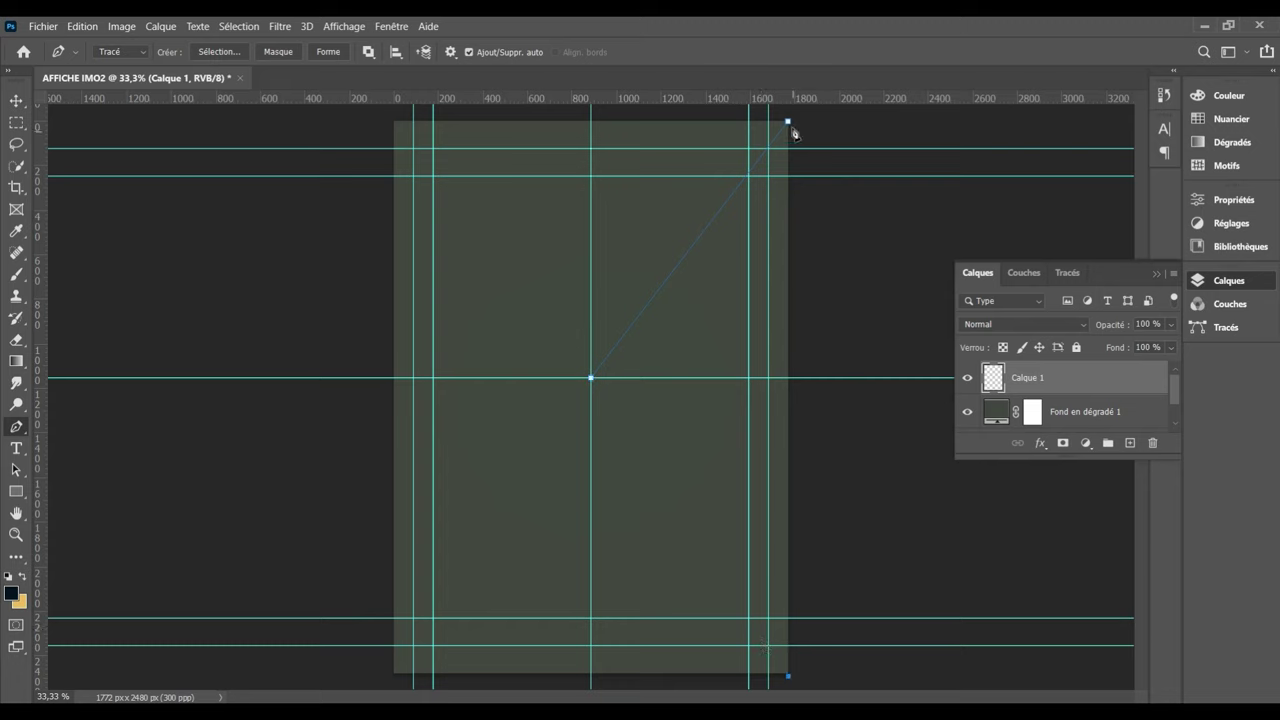
click(789, 123)
key(ctrl+Return)
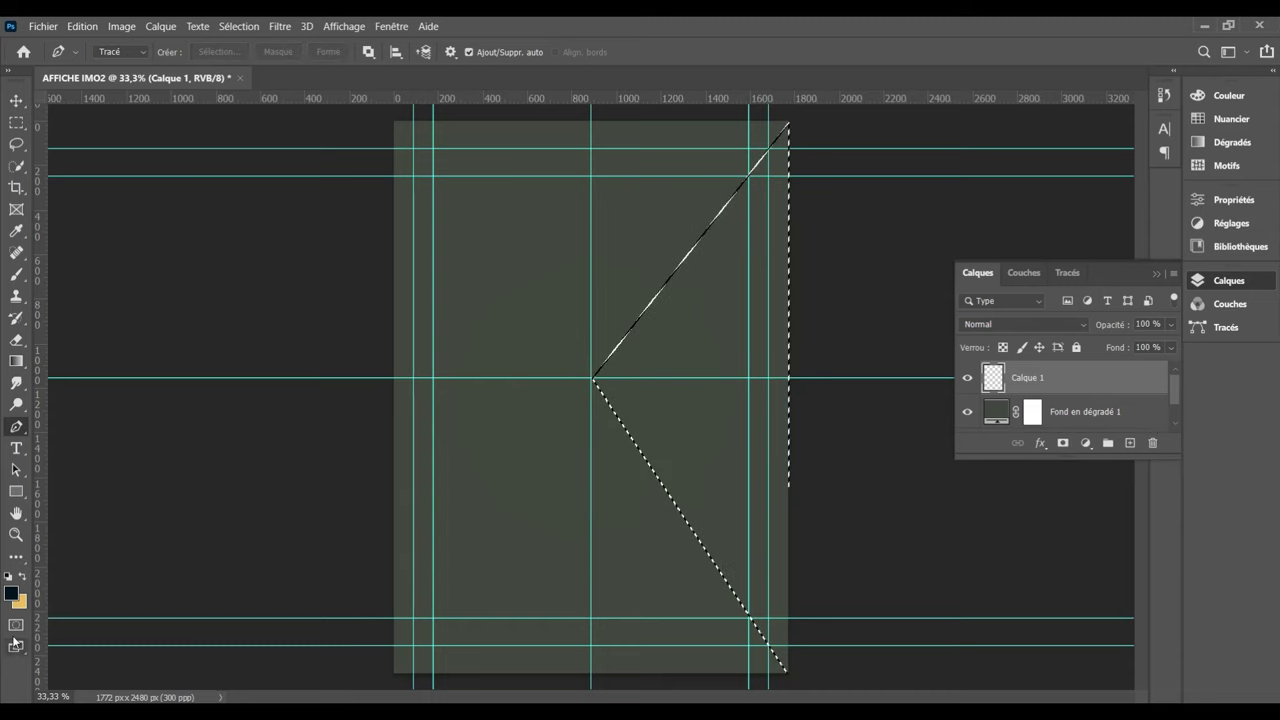
Bucket-fill the triangle selection with yellow, deselect, and hide the guides and grid.
click(28, 578)
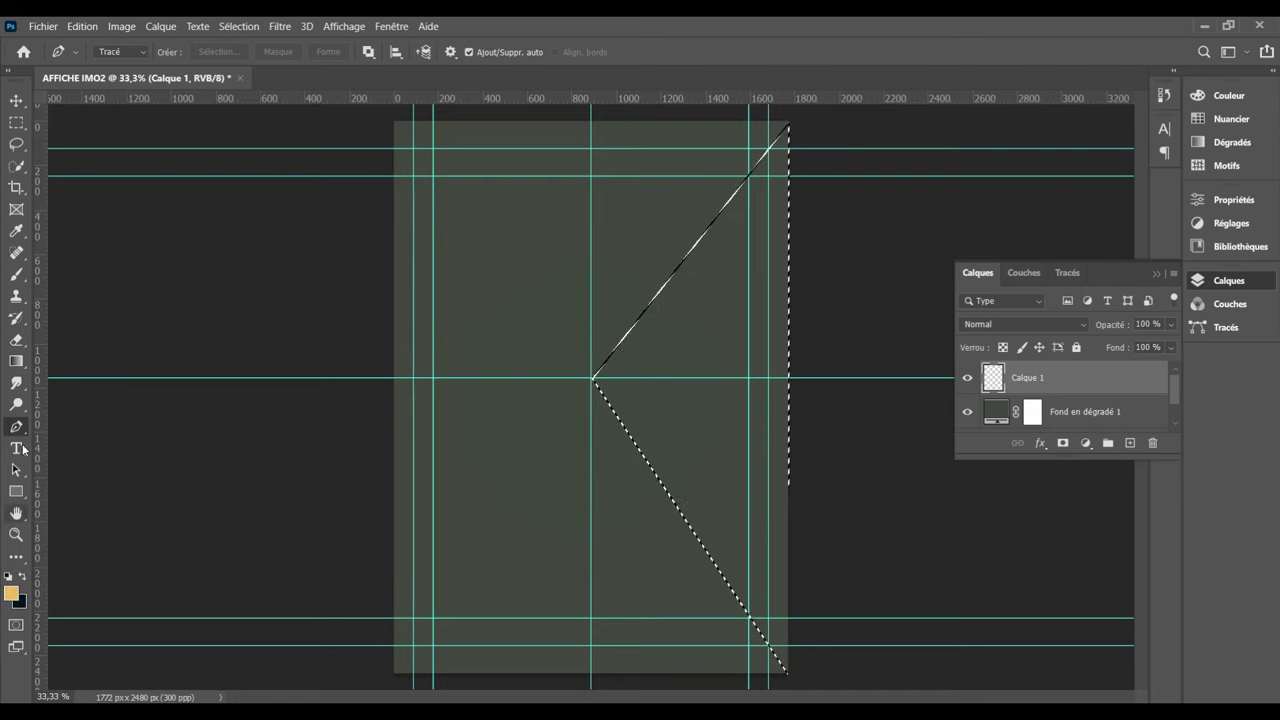
click(14, 361)
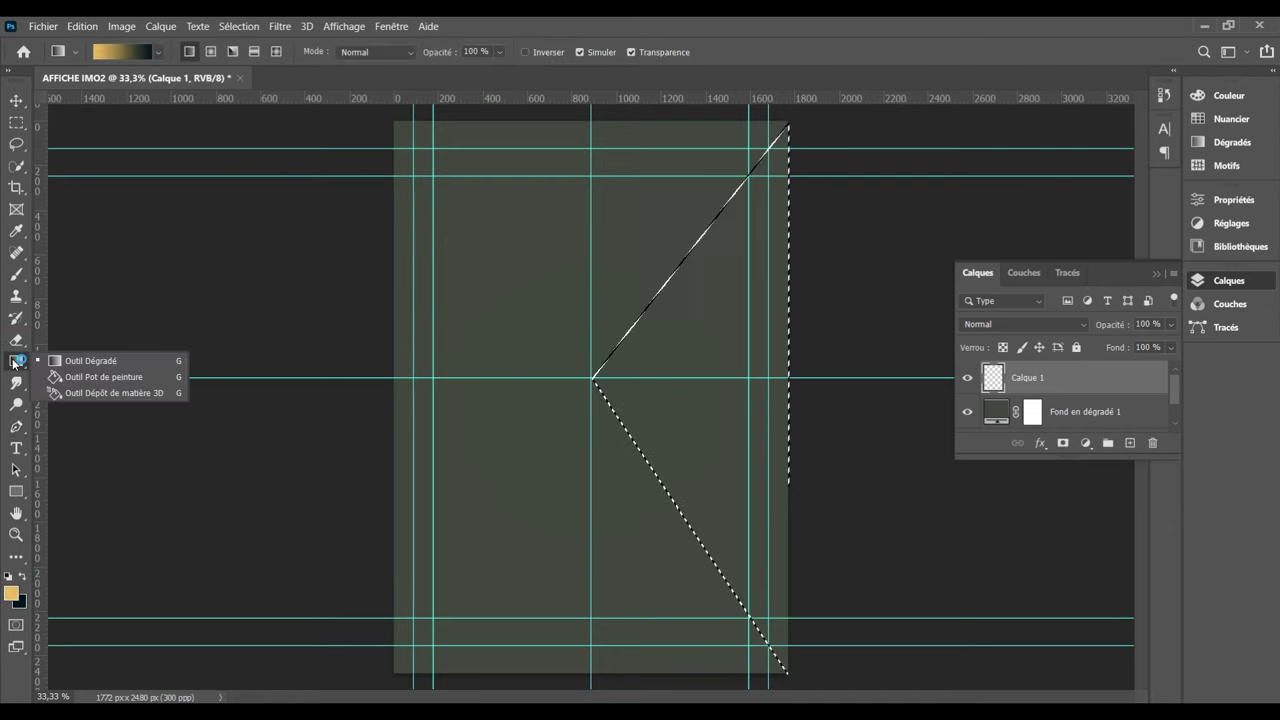
click(73, 378)
click(670, 368)
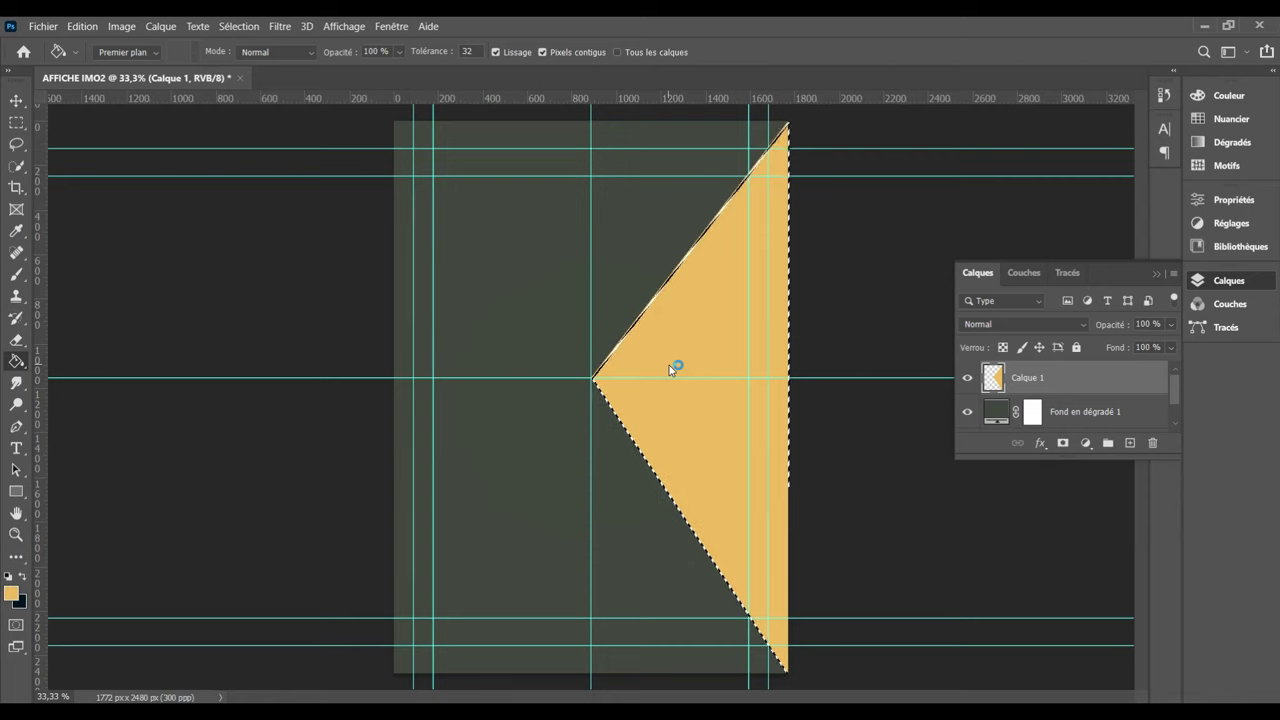
key(ctrl+d)
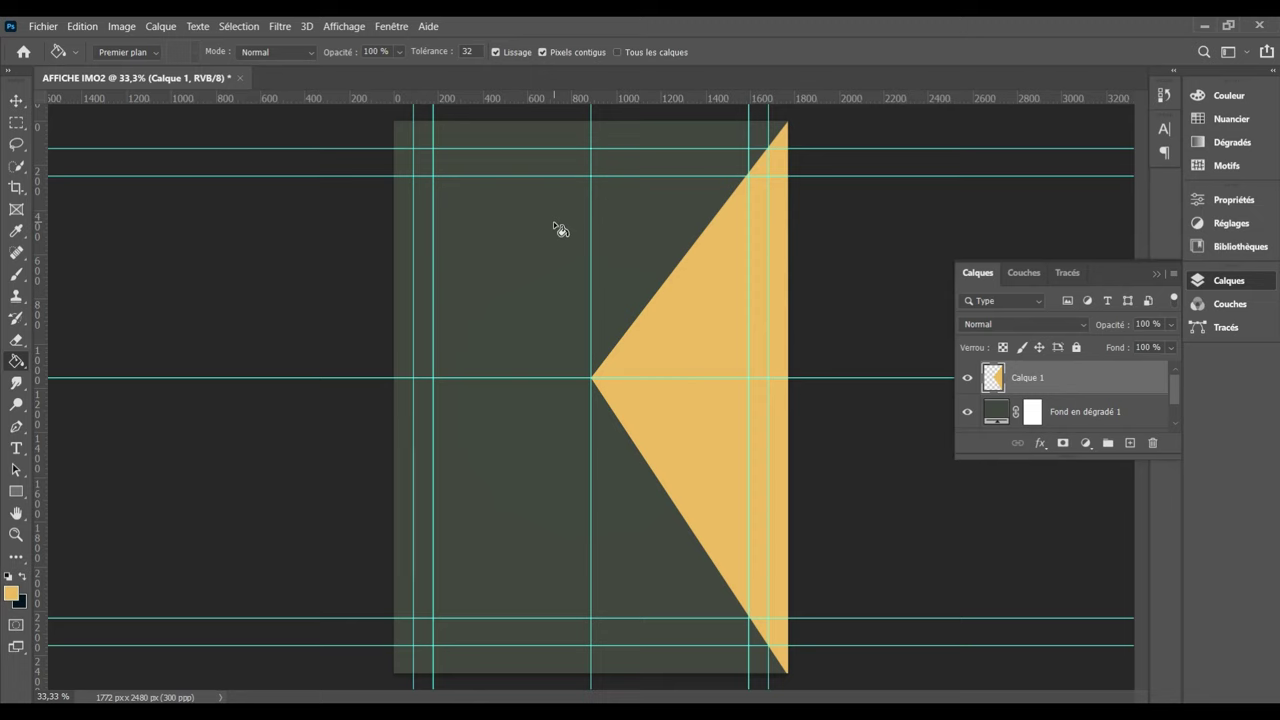
key(ctrl+apostrophe)
key(ctrl+h)
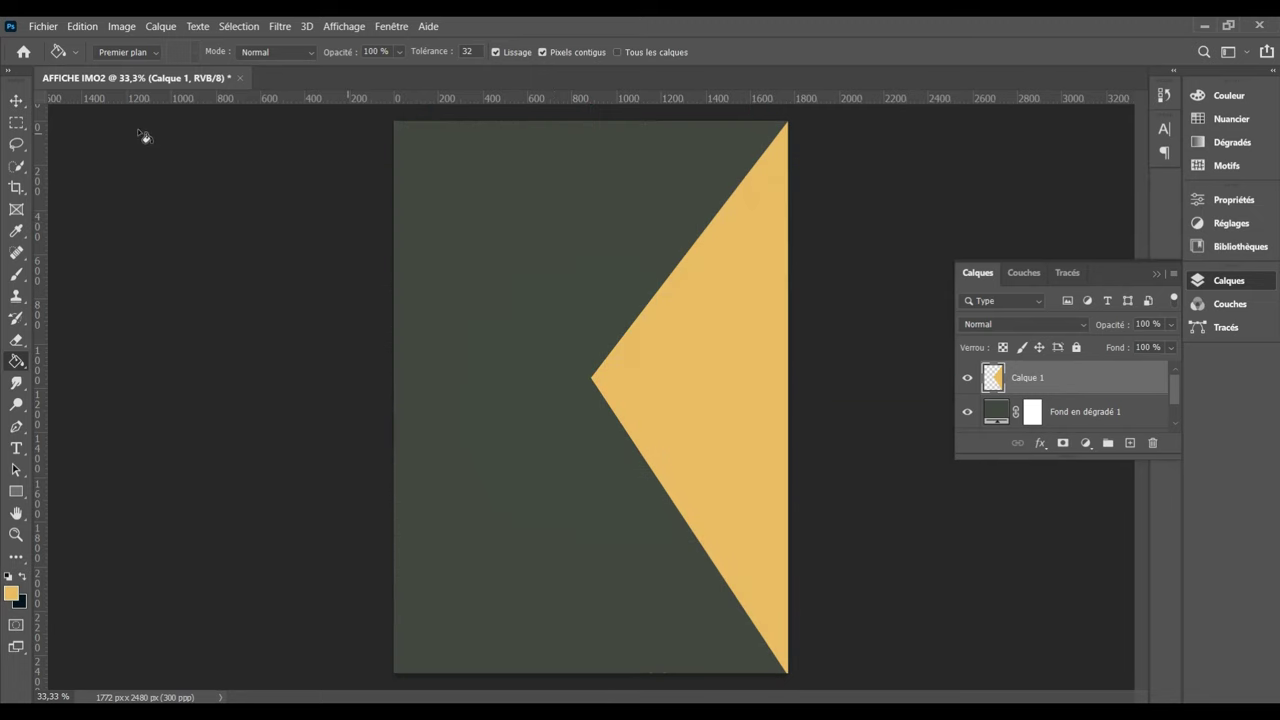
click(15, 103)
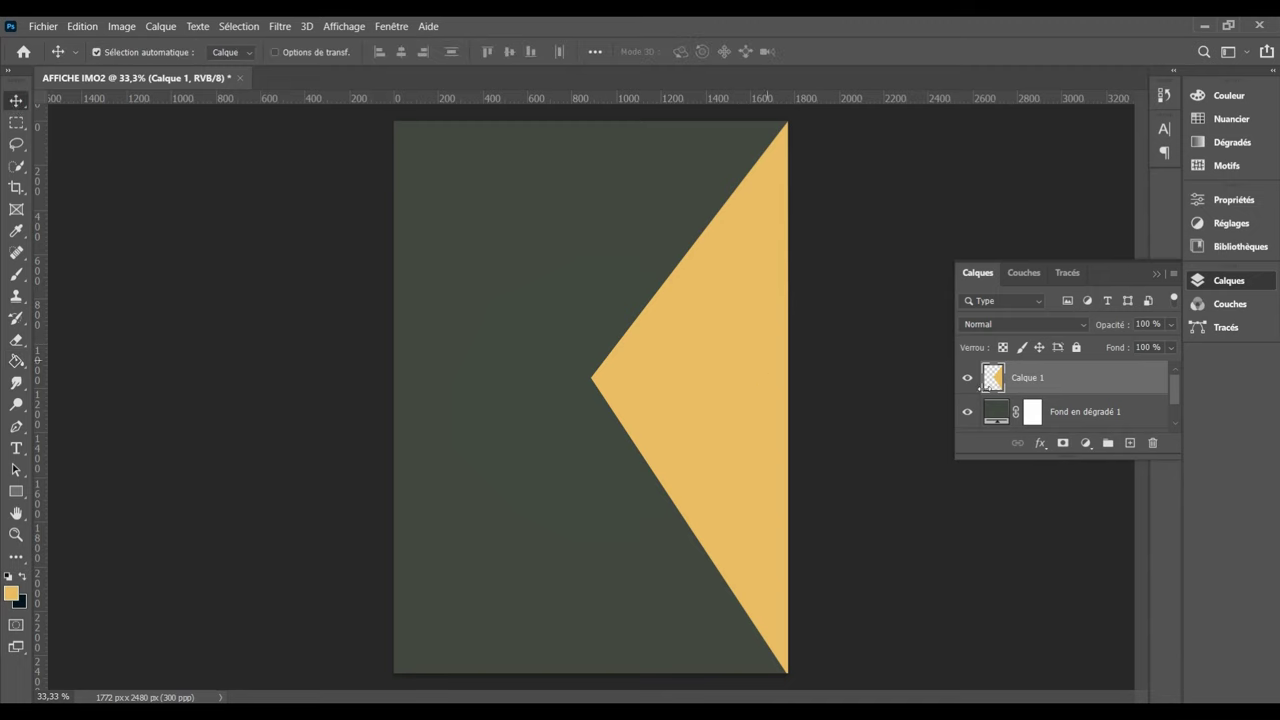
Duplicate the yellow triangle layer and scale the original Calque 1 to about 104%.
key(ctrl+j)
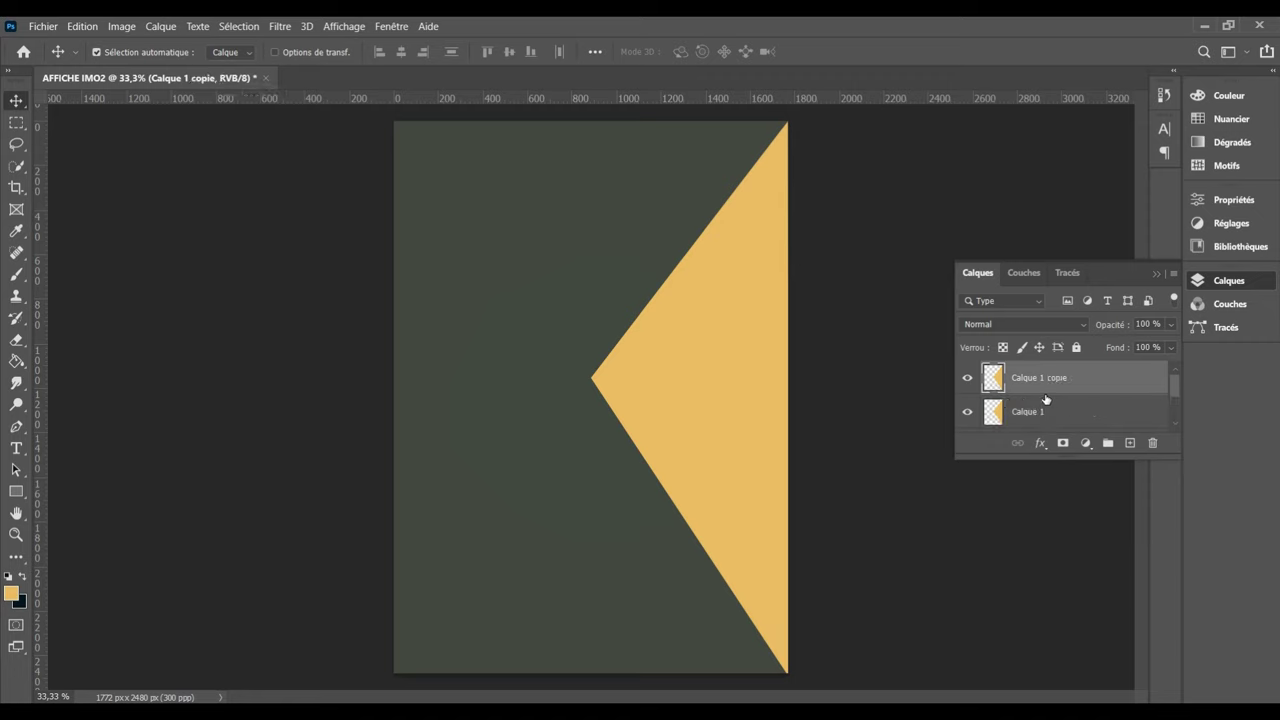
click(1043, 409)
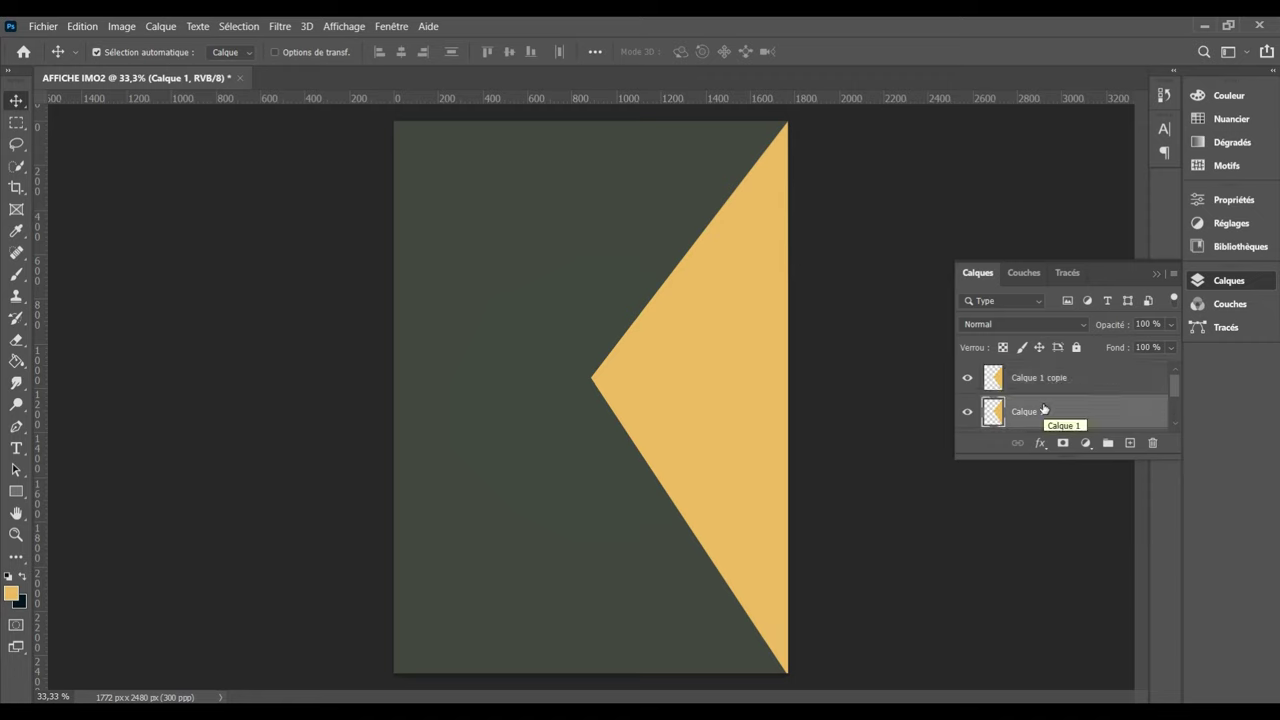
key(ctrl)
key(ctrl+t)
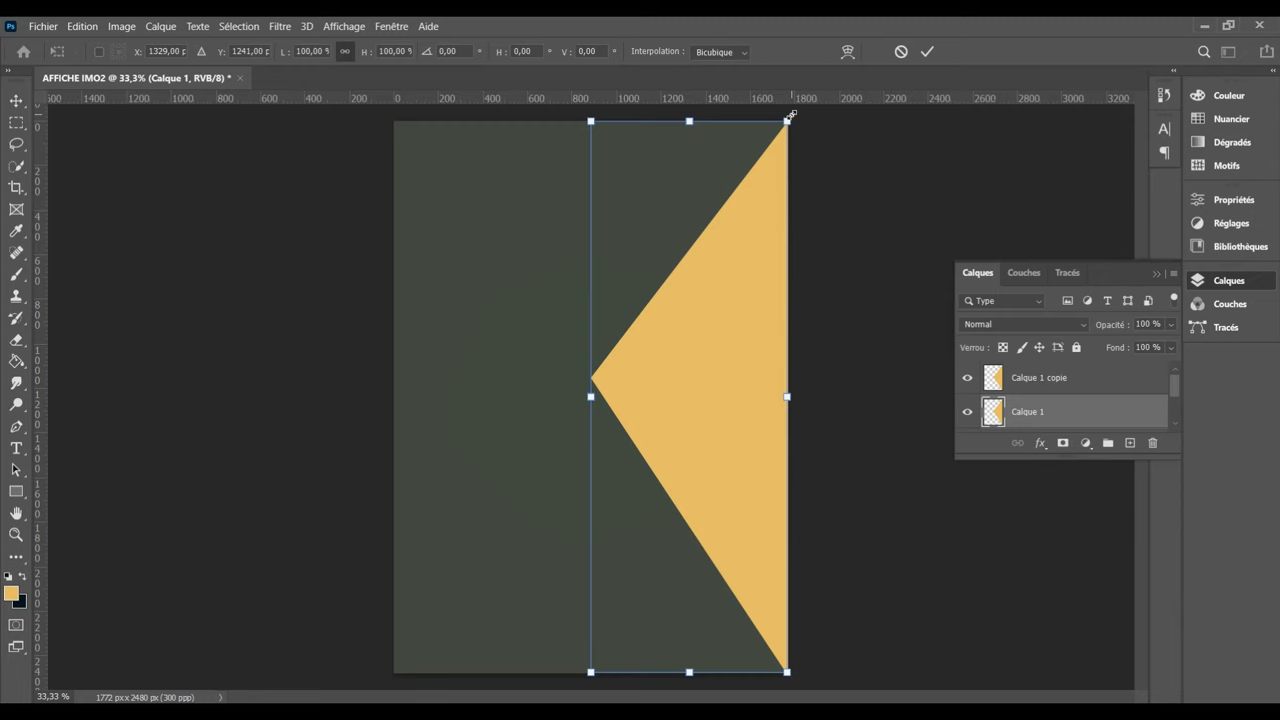
mouse_move(788, 118)
mouse_down()
mouse_move(801, 100)
mouse_move(884, 98)
mouse_up()
key(Return)
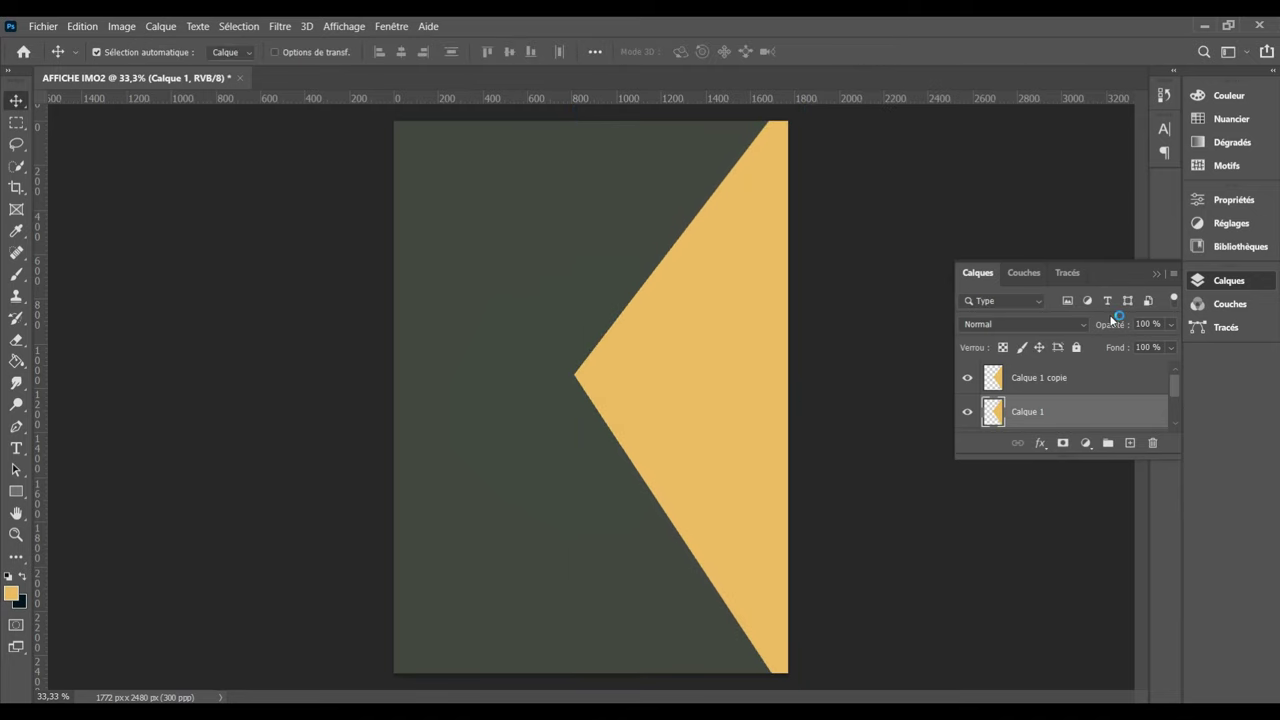
click(1080, 386)
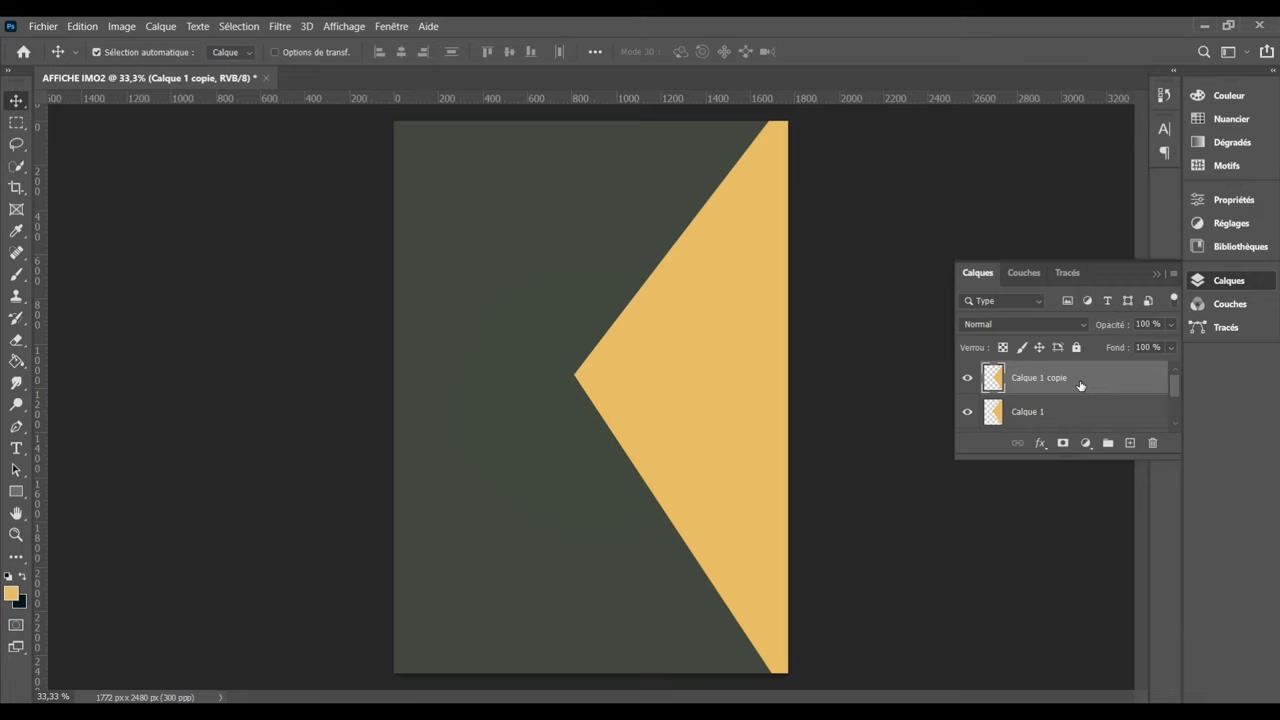
Set the background colour to near-white and bucket-fill the chevron shape.
click(20, 600)
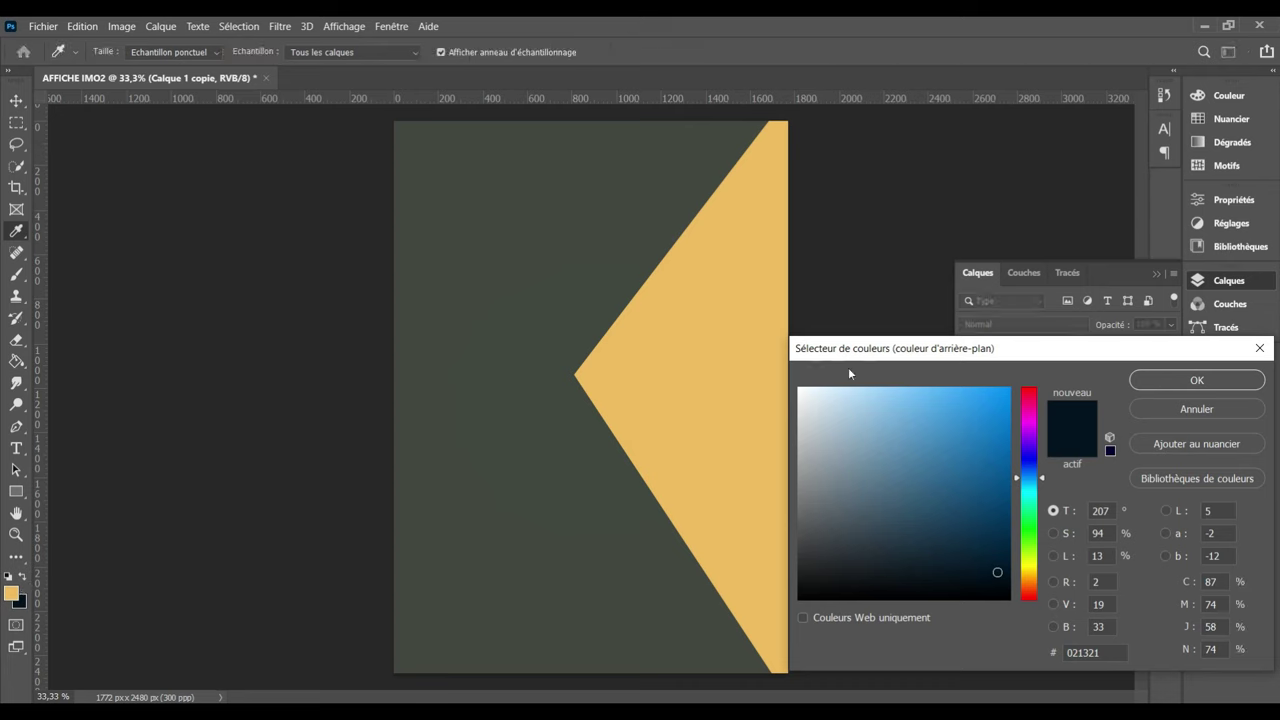
click(802, 392)
click(1197, 380)
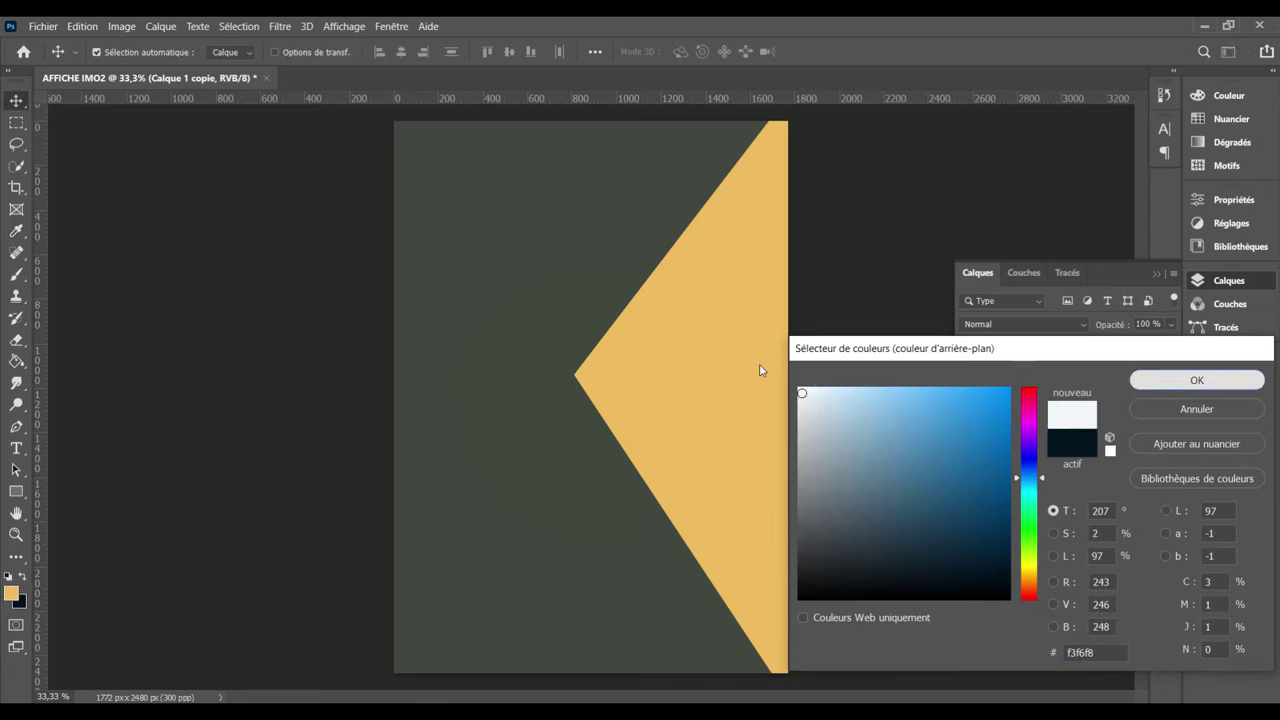
click(18, 362)
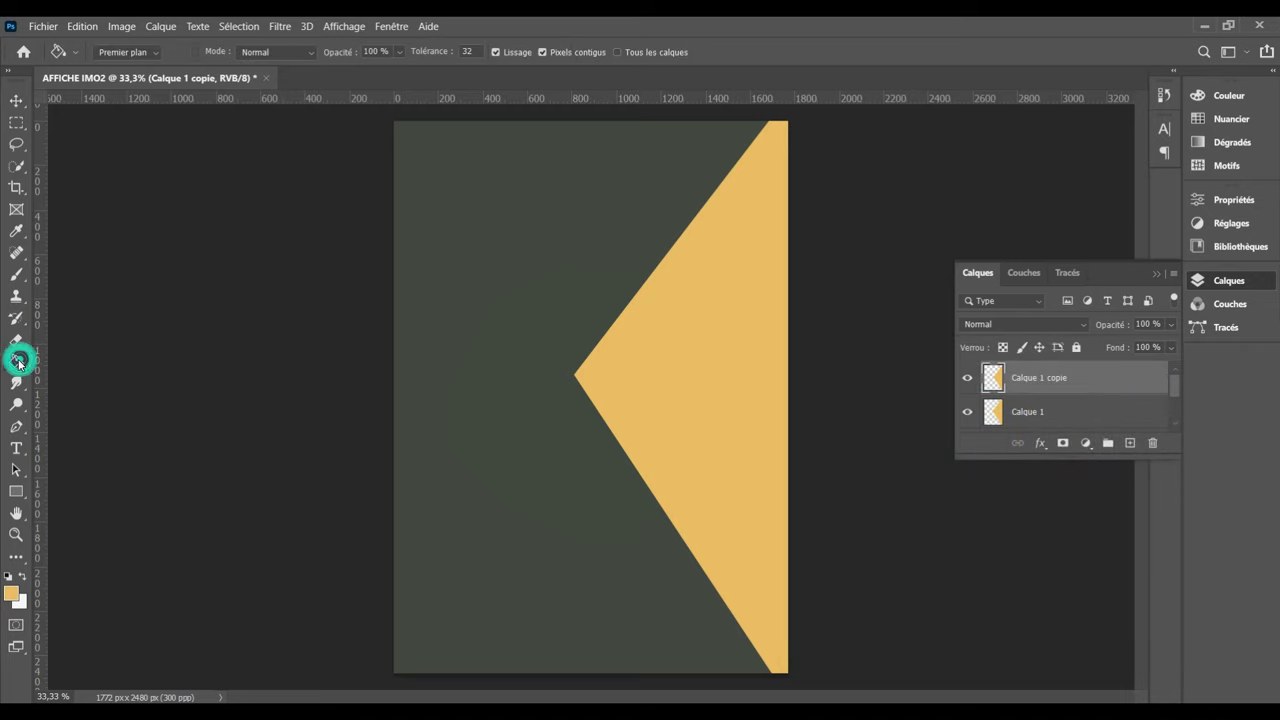
click(676, 345)
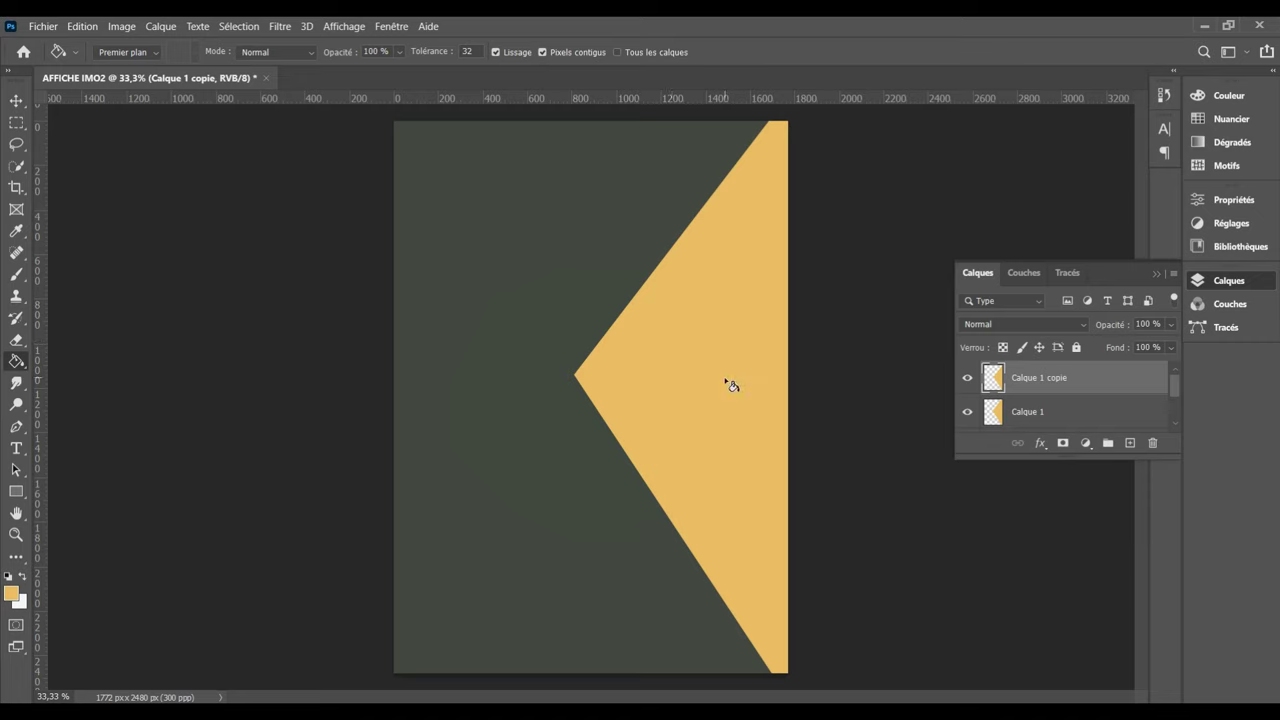
Give Calque 1 copie a near-white #fbfaf9 Color Overlay layer style.
double_click(1130, 396)
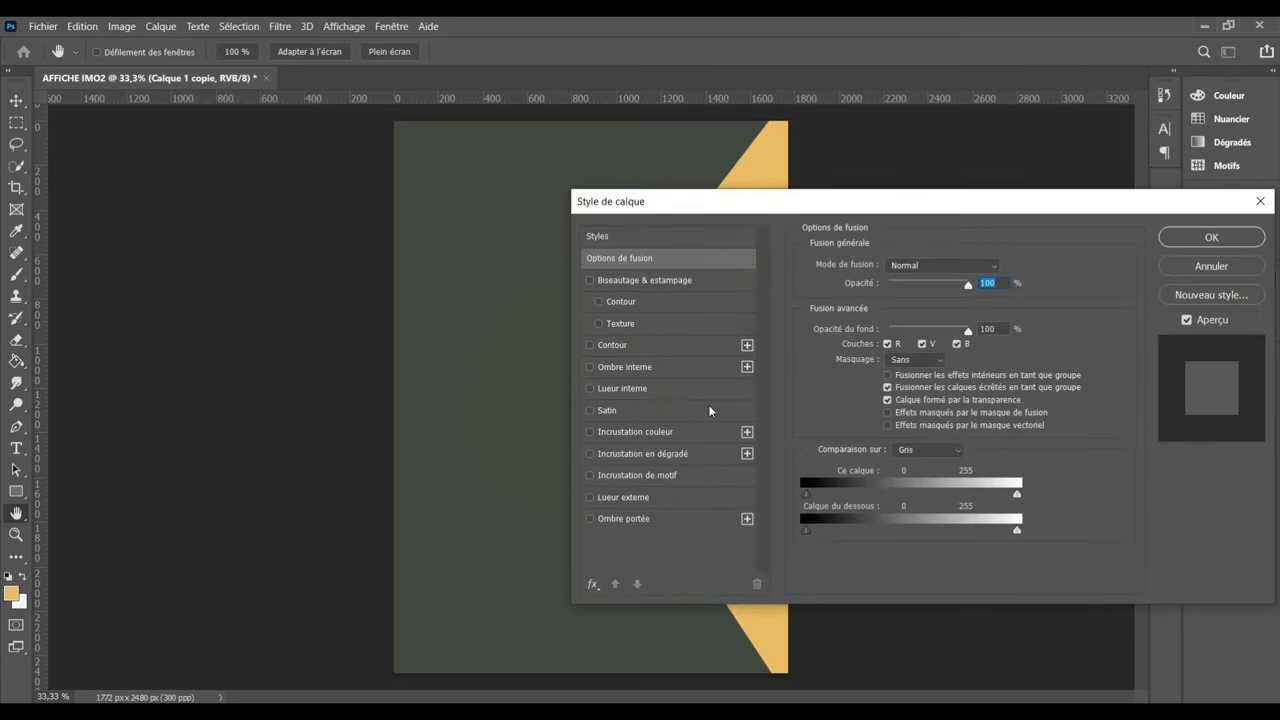
click(671, 432)
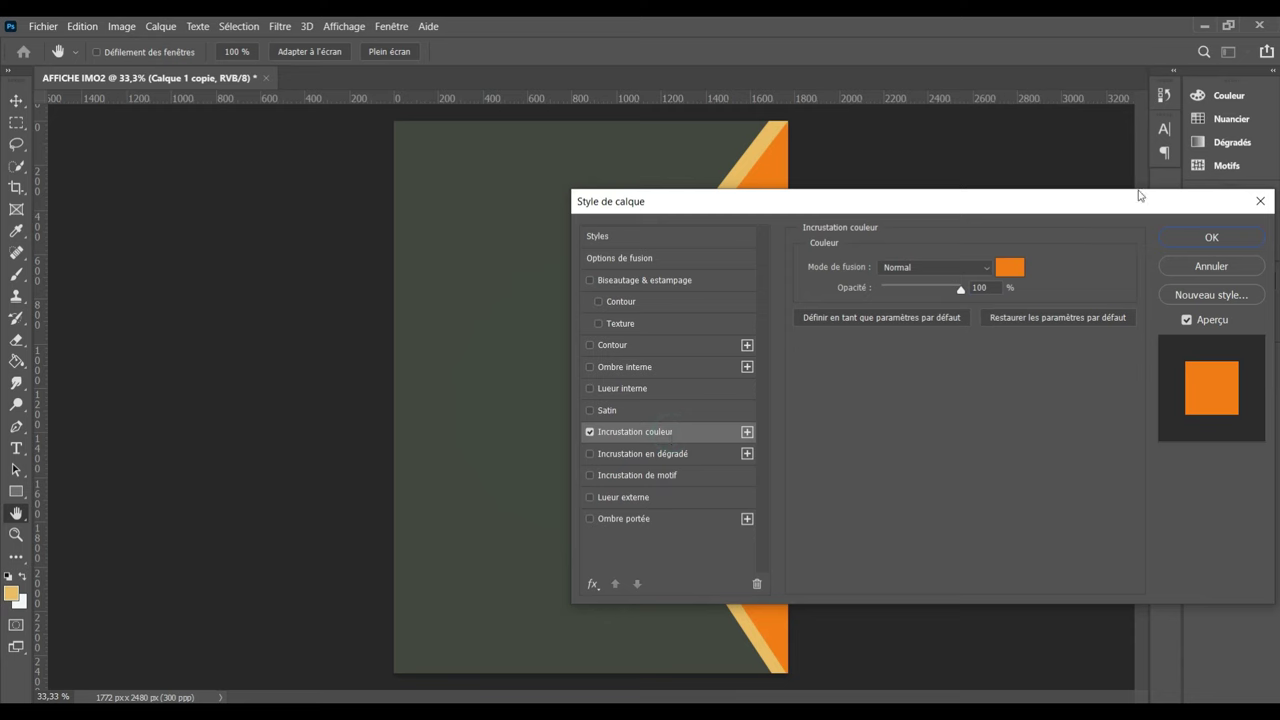
click(1010, 268)
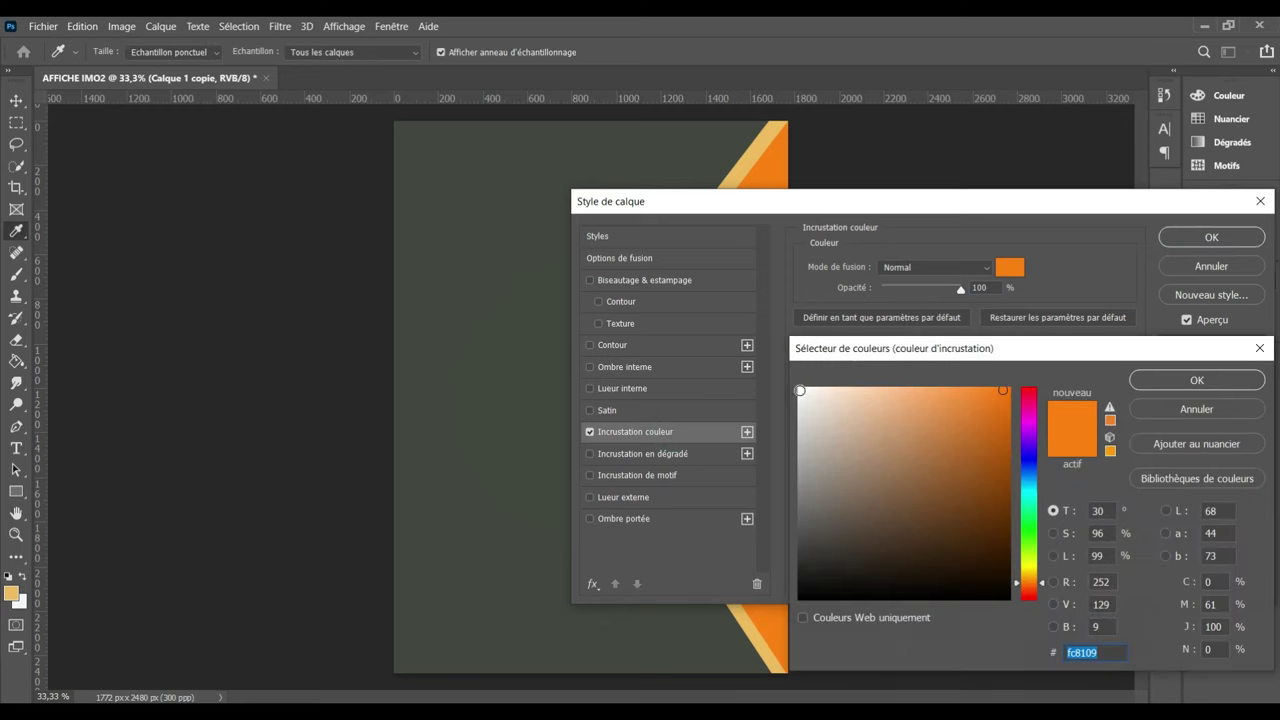
click(800, 390)
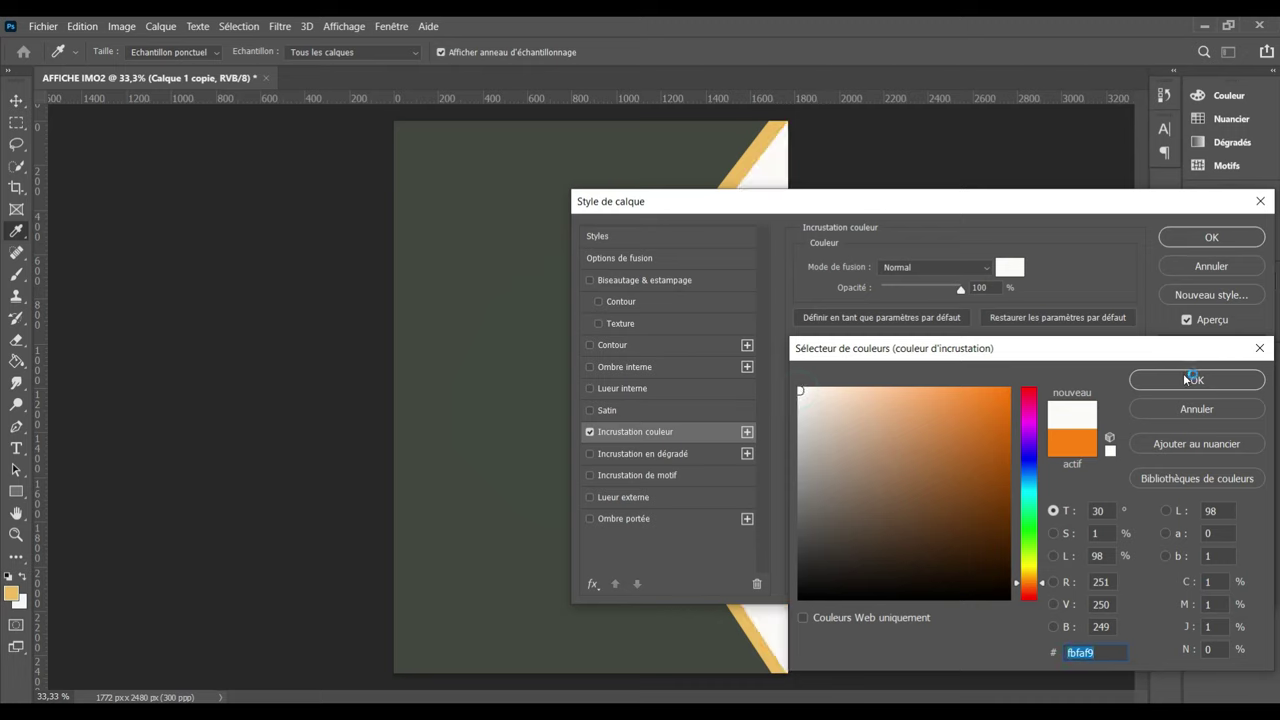
click(1188, 379)
click(1188, 243)
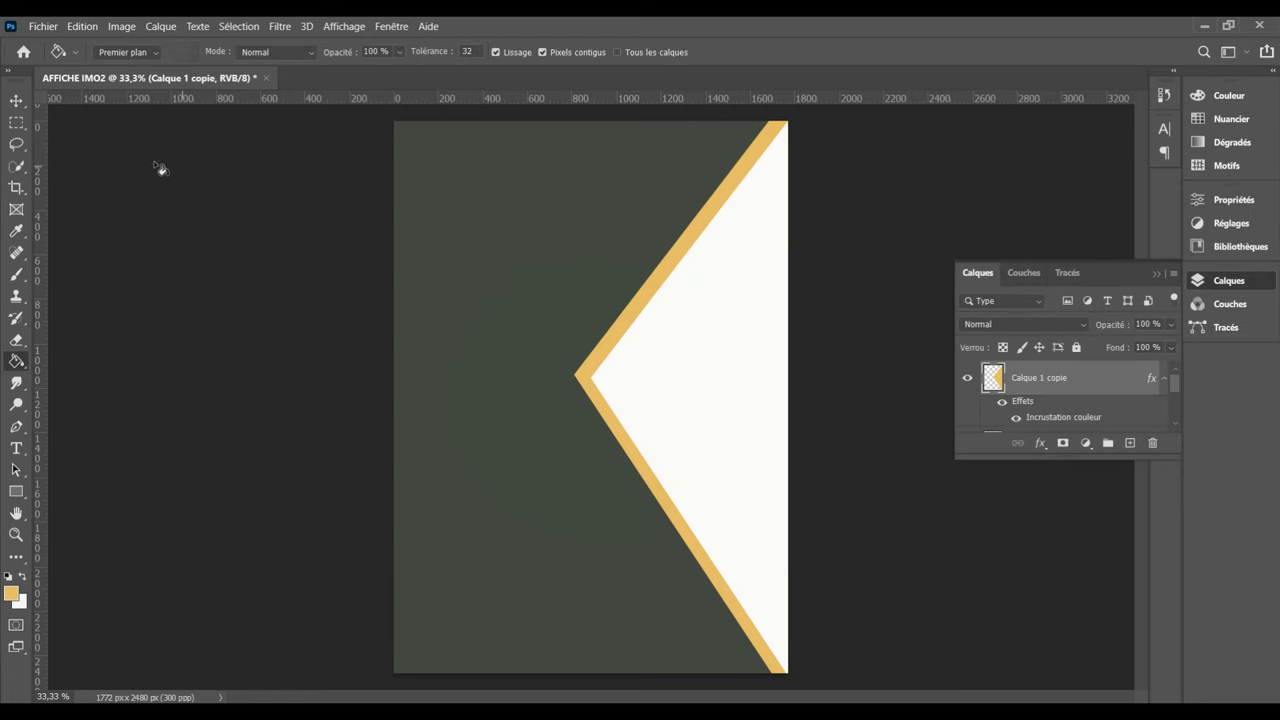
click(17, 98)
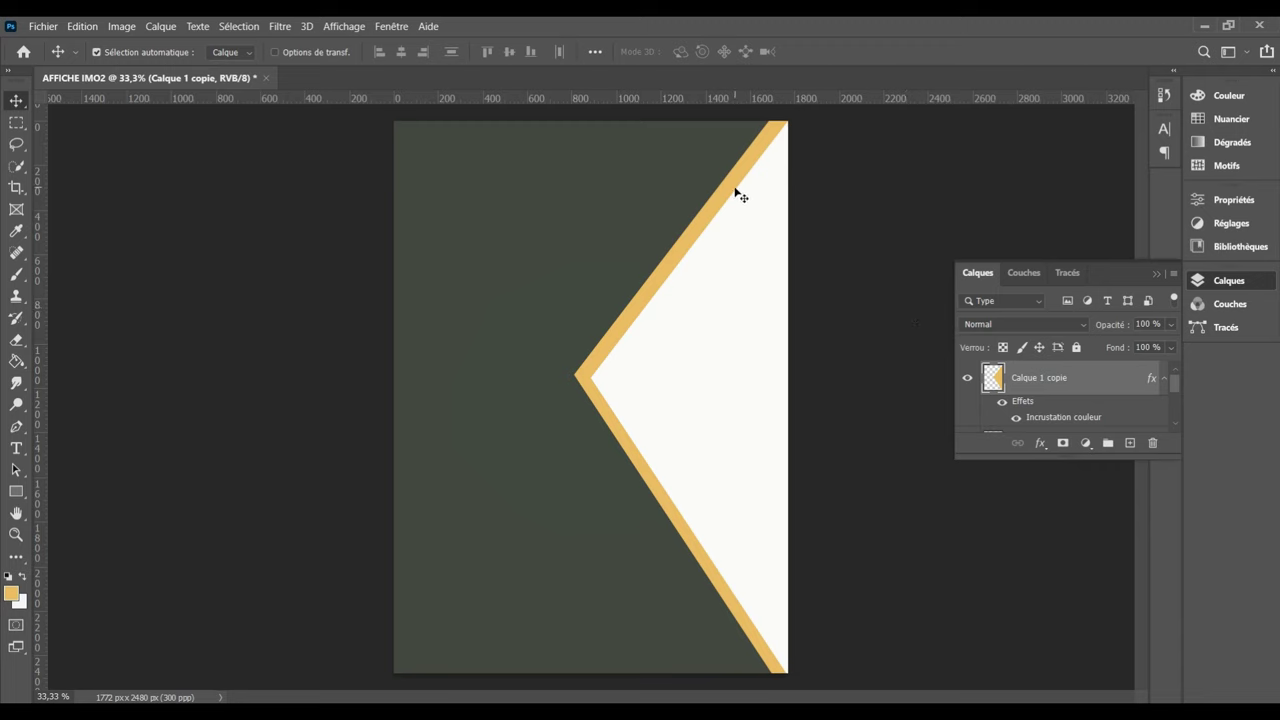
Nudge the yellow Calque 1 layer left with the arrow keys, then reselect the white chevron layer.
scroll(1137, 386, down, 1)
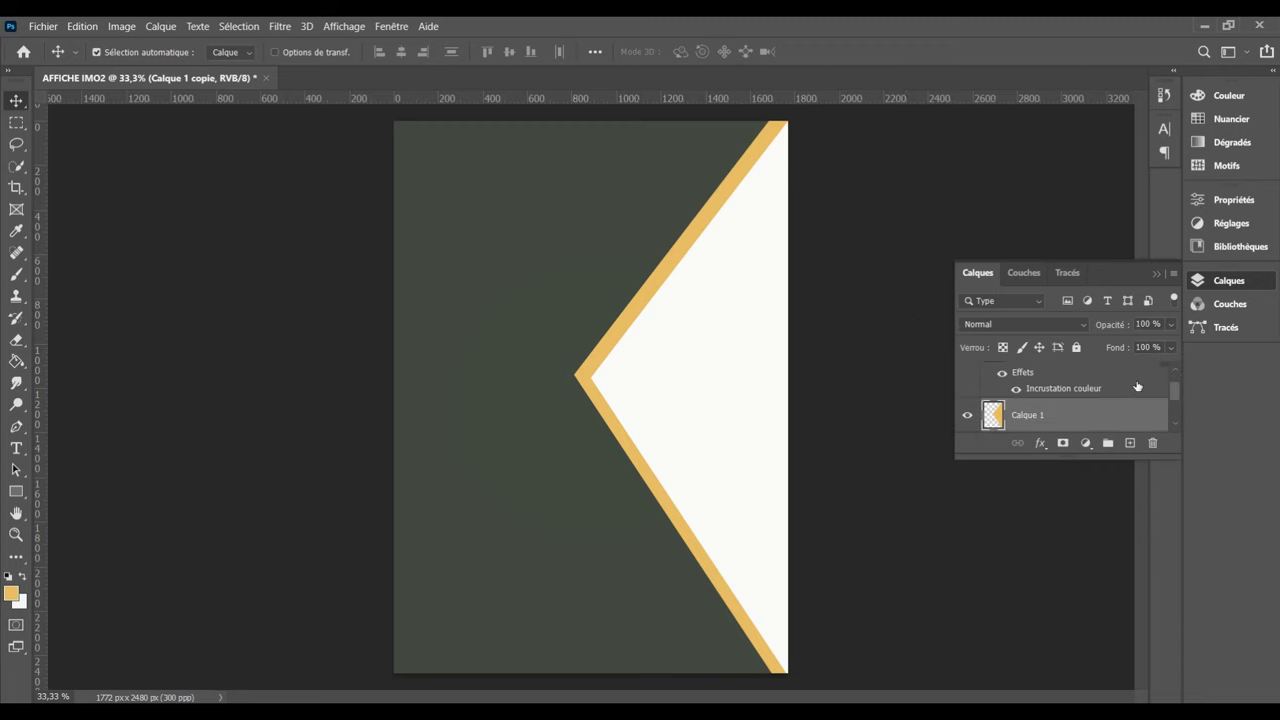
key(Left)
key(Left)
key(Left)
key(Left)
key(Left)
key(Left)
key(Left)
key(Left)
key(Left)
key(Left)
key(Left)
key(Left)
key(Left)
key(Left)
key(Left)
key(Left)
key(Left)
key(Left)
key(Left)
key(Left)
key(Left)
key(Left)
key(Left)
key(Left)
key(Left)
key(Left)
key(Left)
key(Left)
key(Left)
key(Left)
key(Left)
key(Left)
key(Left)
key(Left)
key(Left)
key(Left)
key(Right)
key(Right)
key(Right)
key(Right)
key(Right)
key(Right)
key(Right)
key(Right)
key(Right)
key(Right)
key(Right)
key(Right)
key(Right)
key(Right)
key(Right)
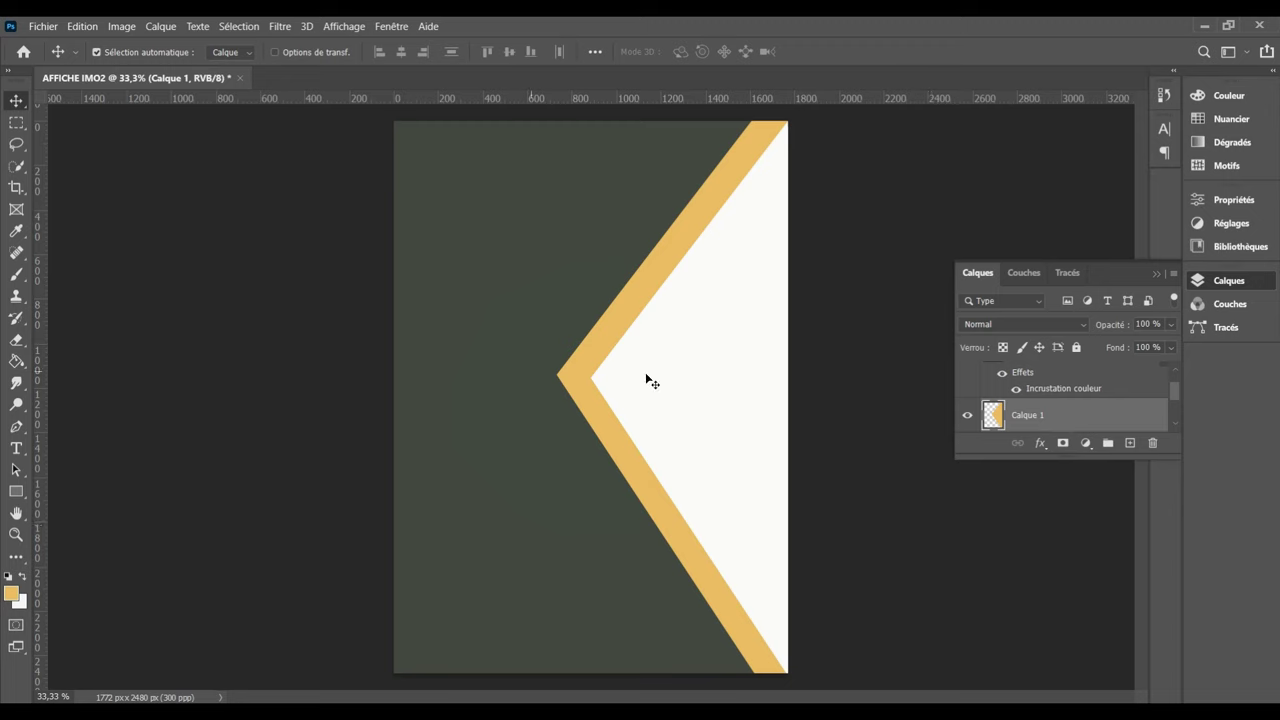
alt+click(729, 390)
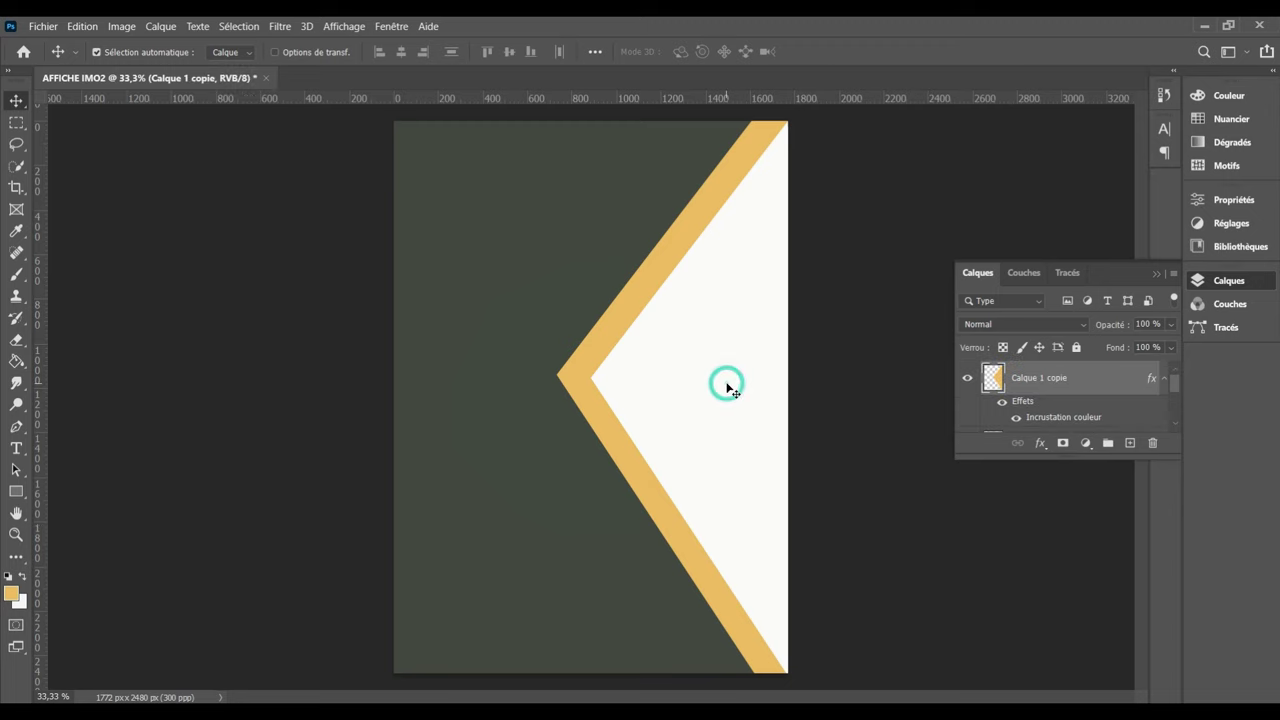
click(1166, 381)
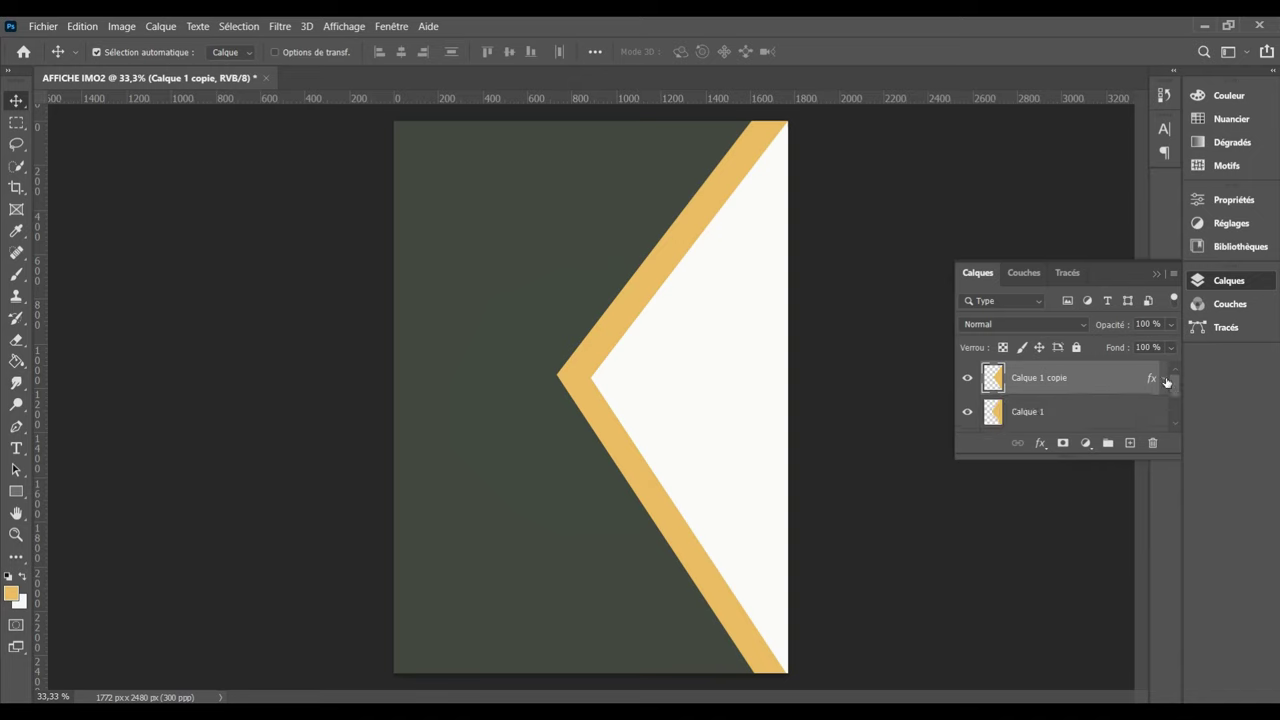
Duplicate the white chevron, flip the copy horizontally and shrink it to about 58%.
key(ctrl+j)
key(ctrl+t)
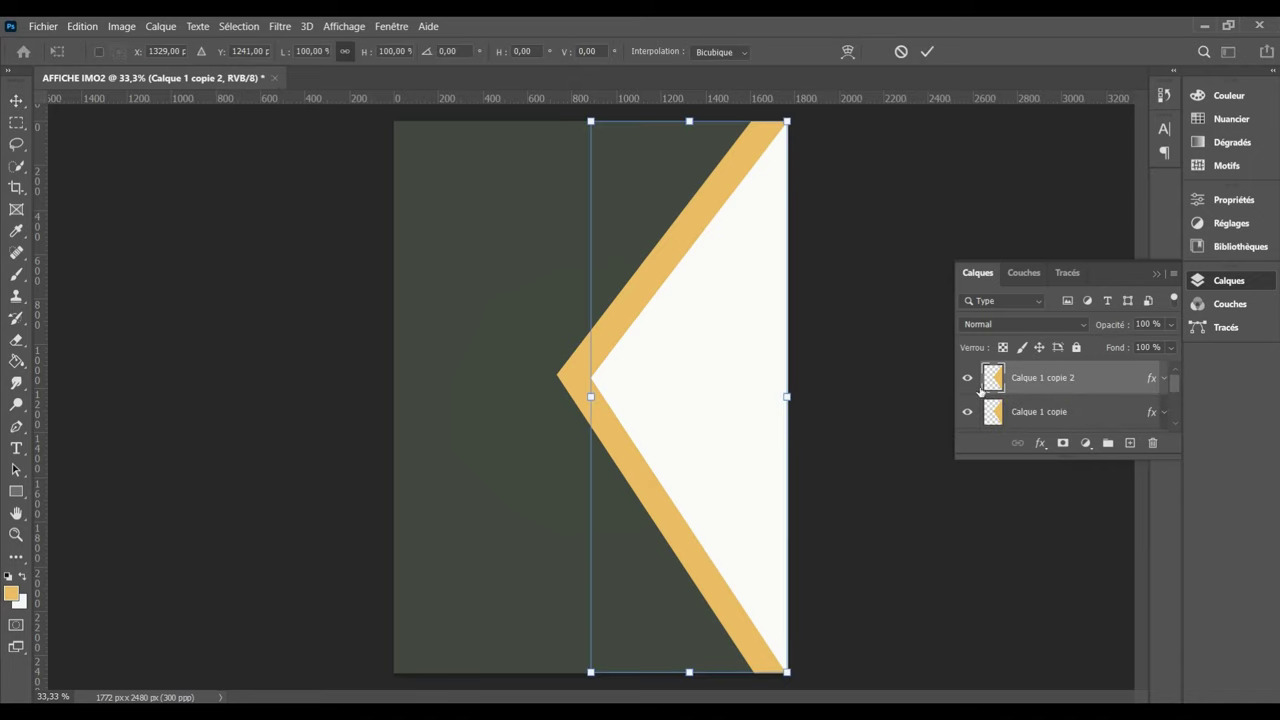
right_click(727, 388)
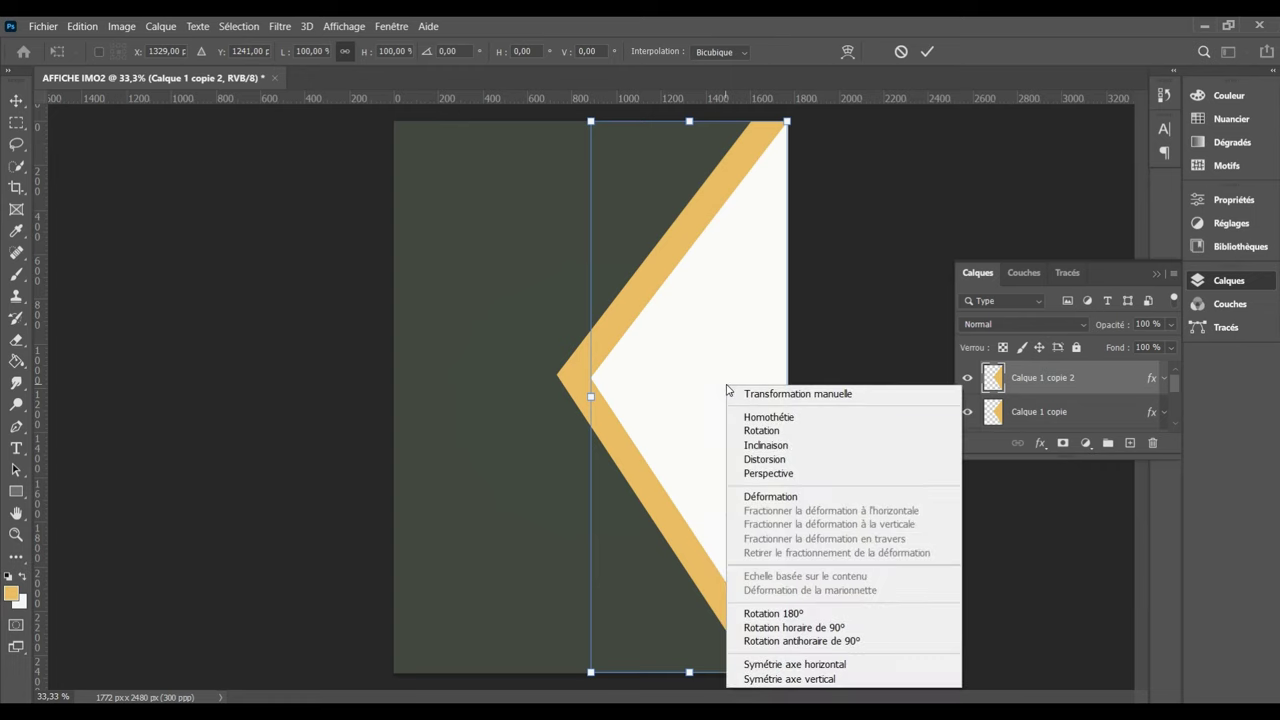
click(765, 665)
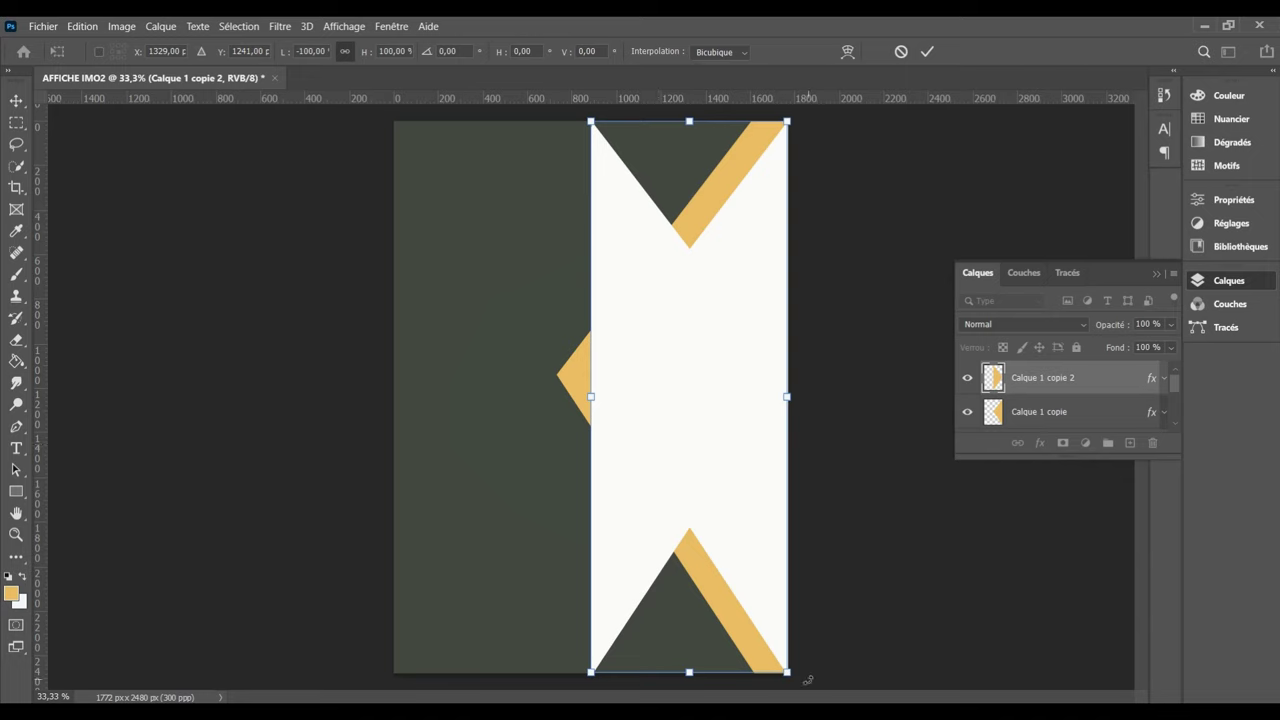
drag(788, 674, 688, 576)
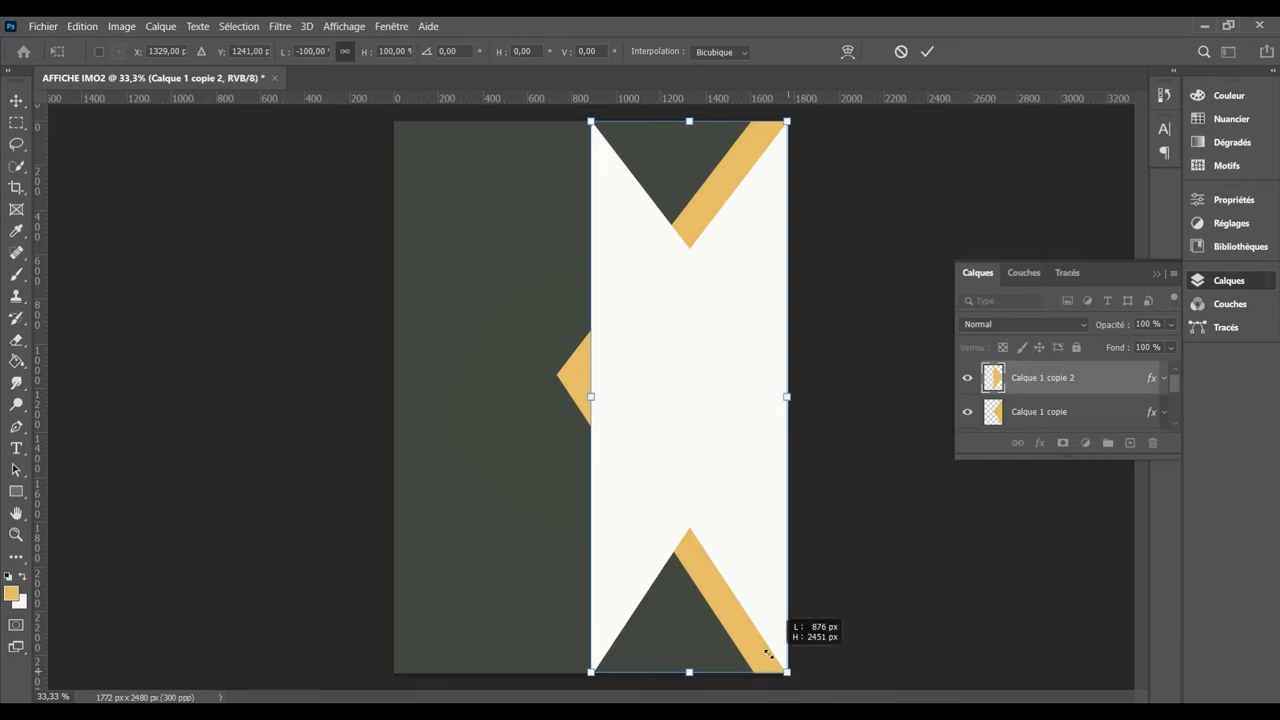
Place the copy in the top-left corner, rotated about -90° and slightly enlarged.
drag(665, 448, 432, 241)
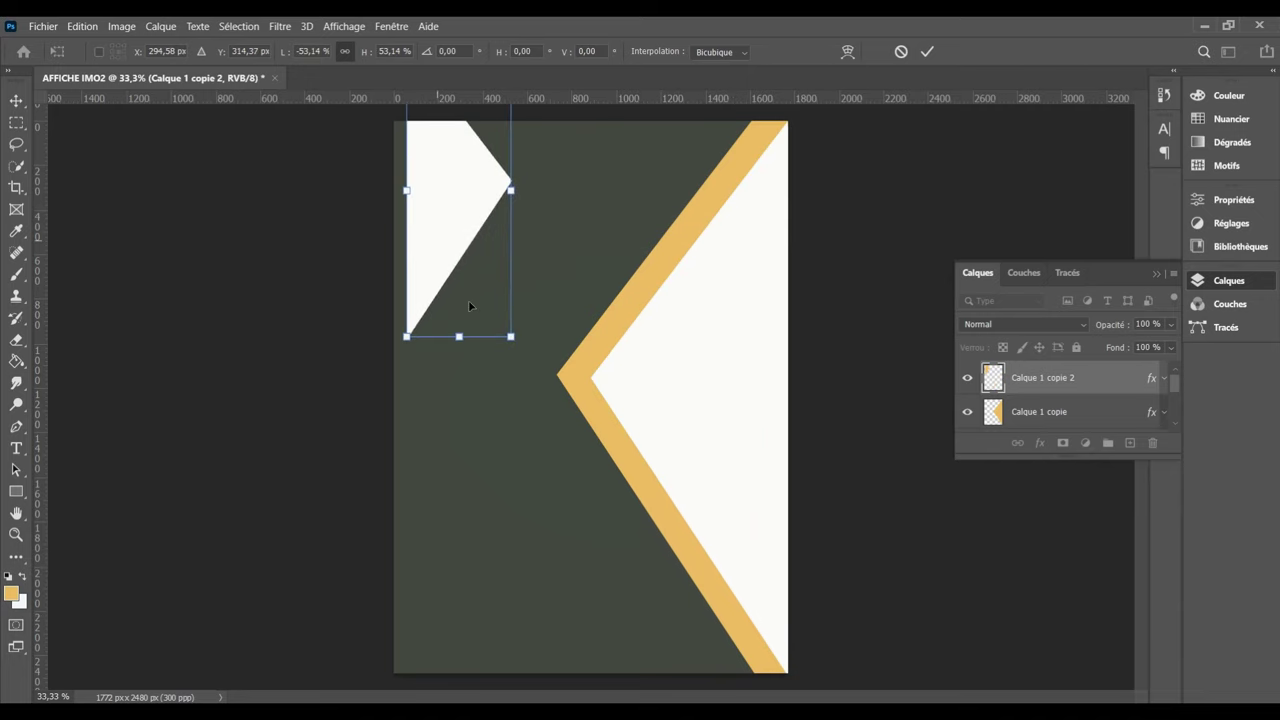
mouse_move(530, 344)
mouse_down()
mouse_move(346, 347)
mouse_move(266, 255)
mouse_move(266, 284)
mouse_up()
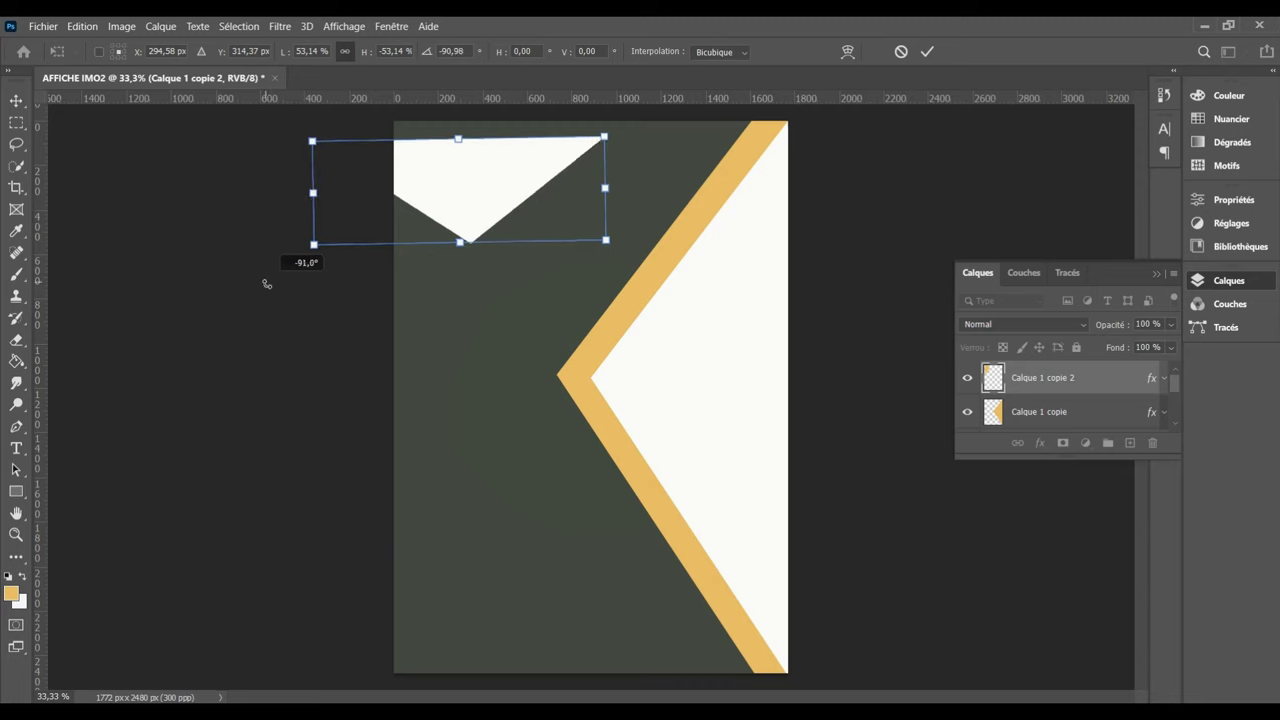
drag(266, 284, 264, 282)
key(Up)
key(Up)
key(Up)
key(Up)
key(Up)
key(Up)
key(Up)
key(Up)
key(Up)
key(Up)
key(Up)
key(Up)
key(Up)
key(Up)
key(Up)
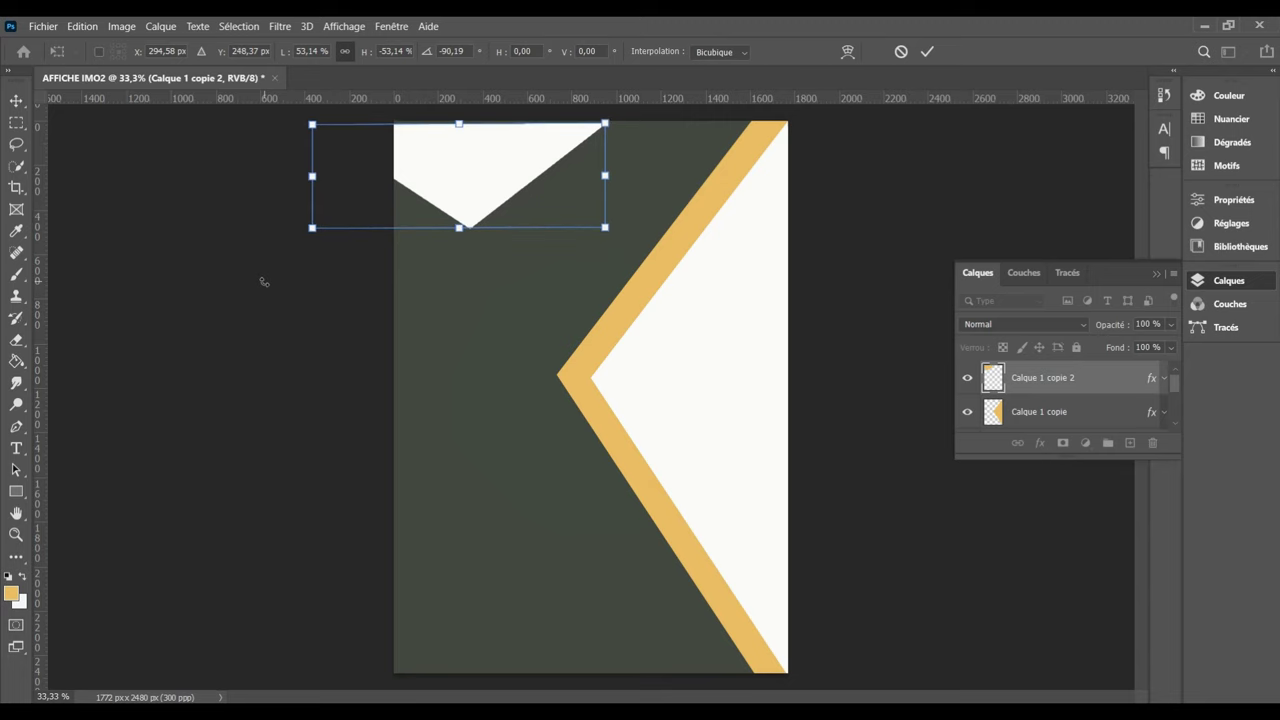
mouse_move(603, 228)
mouse_down()
mouse_move(650, 275)
mouse_move(641, 270)
mouse_move(705, 242)
mouse_up()
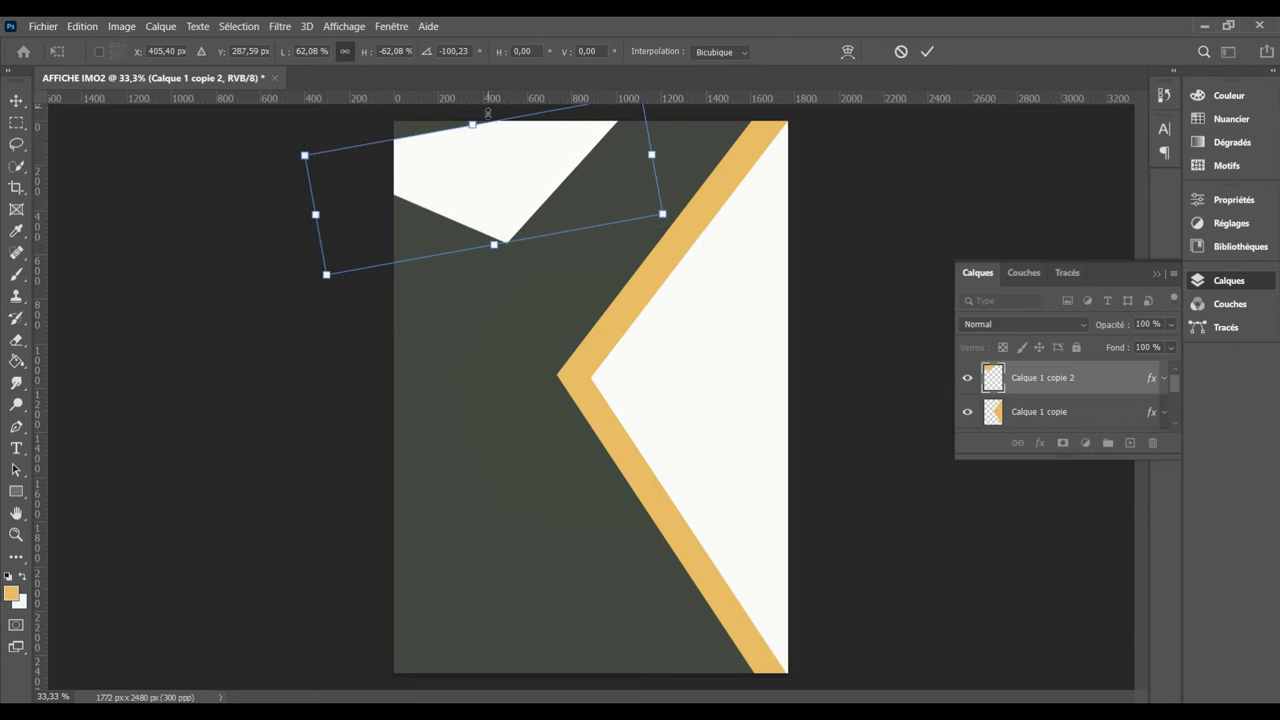
drag(471, 118, 446, 79)
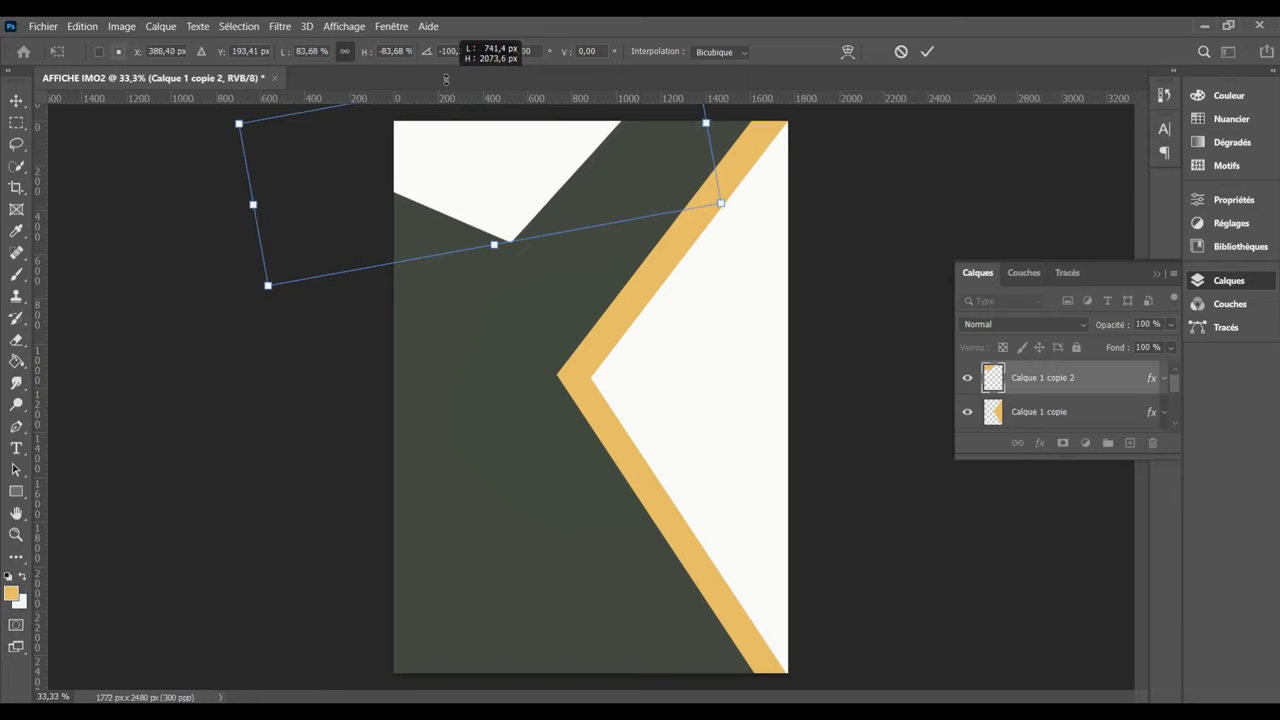
key(Return)
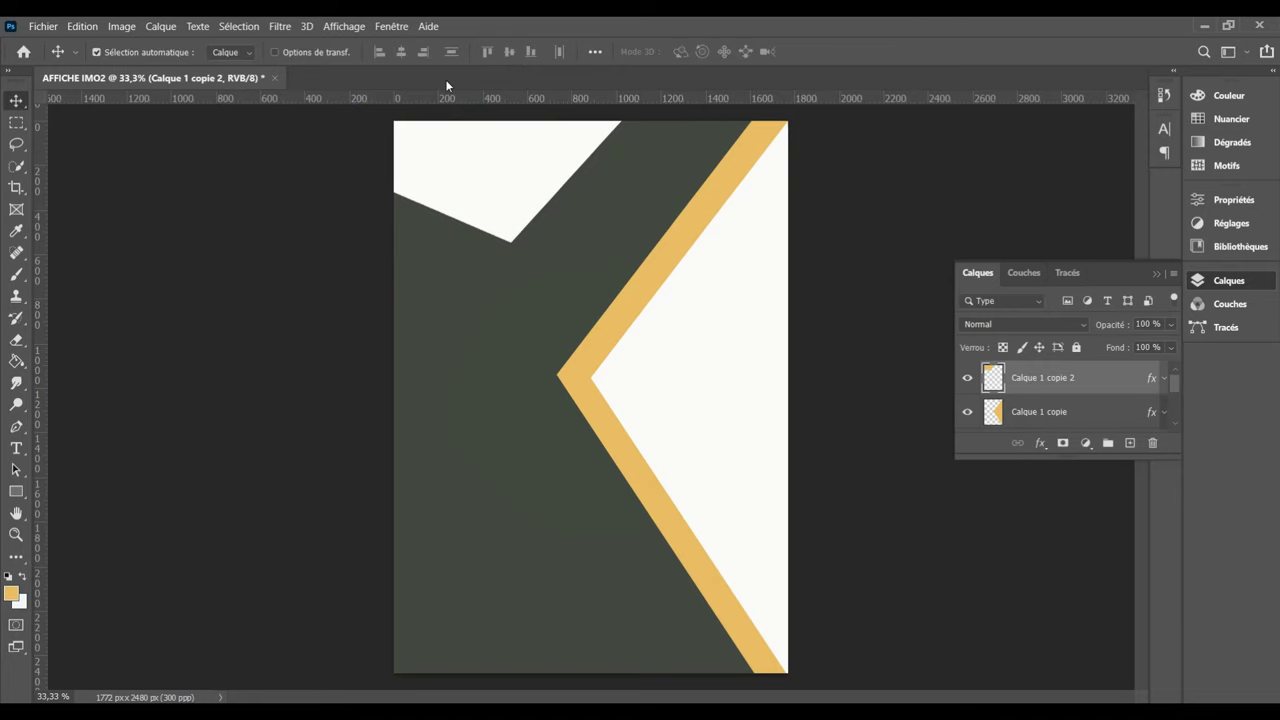
key(Down)
key(Down)
key(Down)
key(Down)
key(Down)
key(Down)
key(Down)
key(Down)
key(Down)
key(Down)
key(Down)
key(Down)
key(Down)
key(Down)
key(Down)
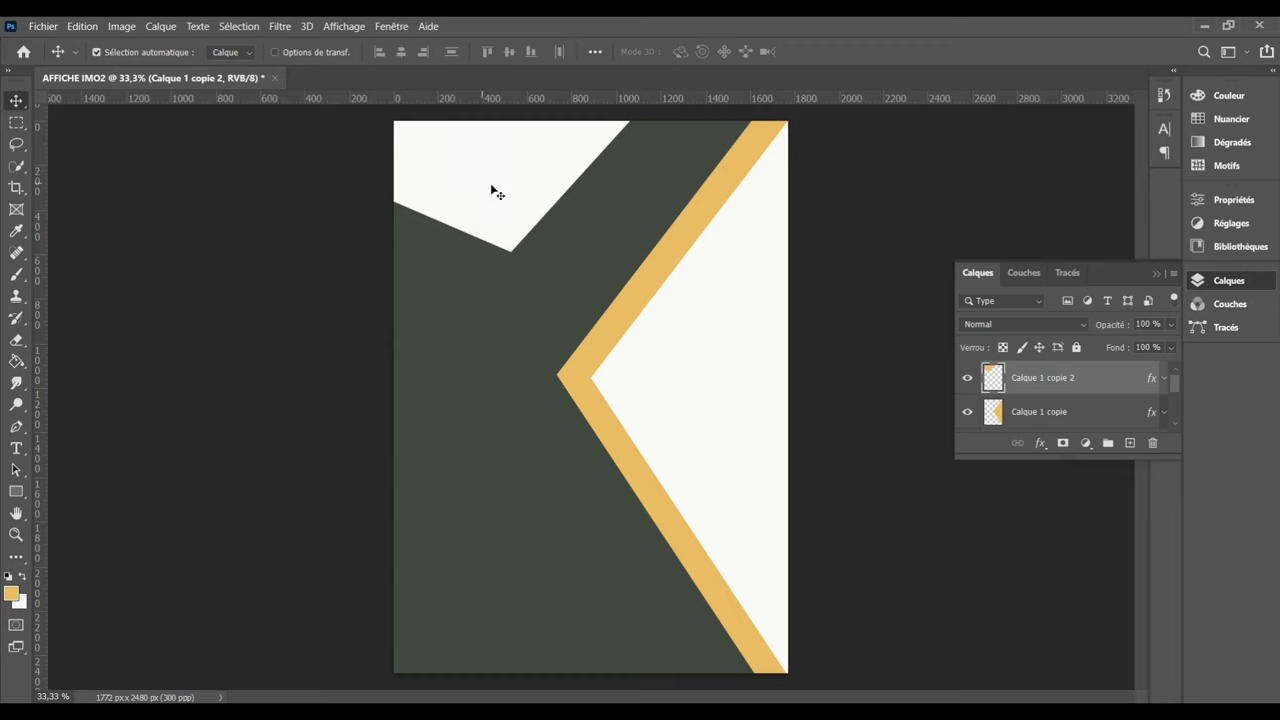
Delete the top-left white wedge layer and bring up the list of shape tools.
drag(497, 188, 468, 181)
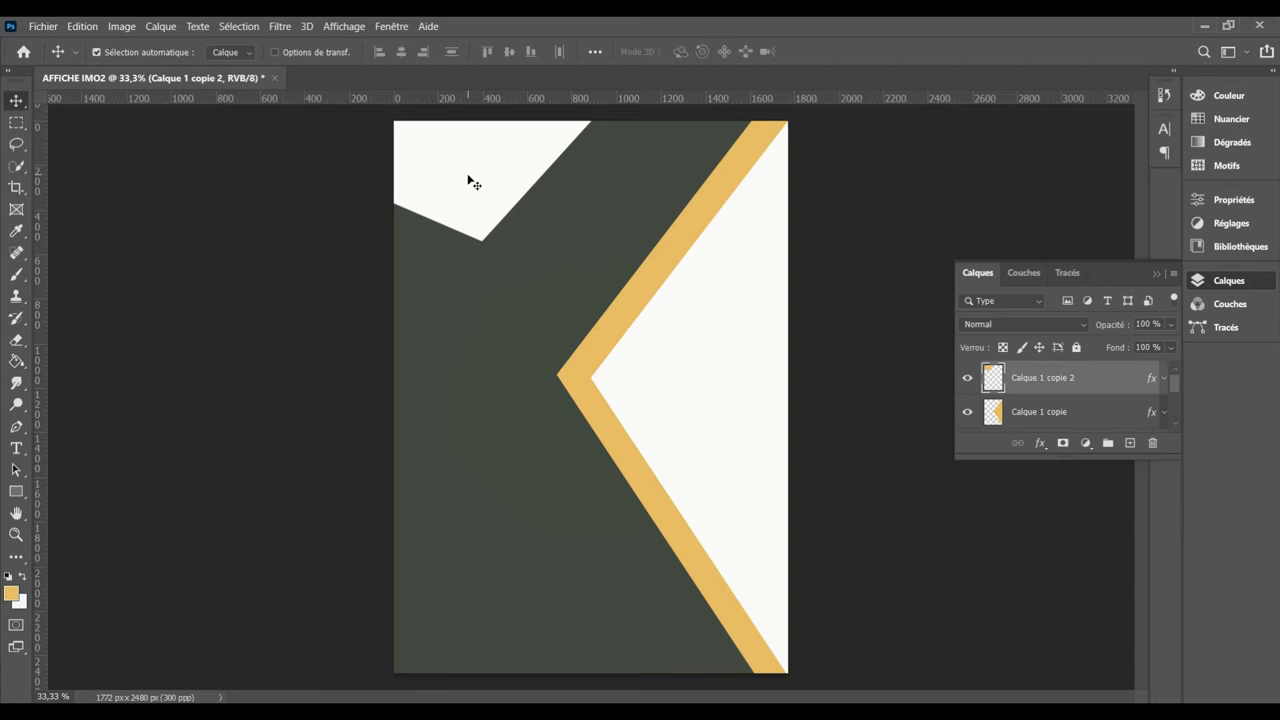
key(Delete)
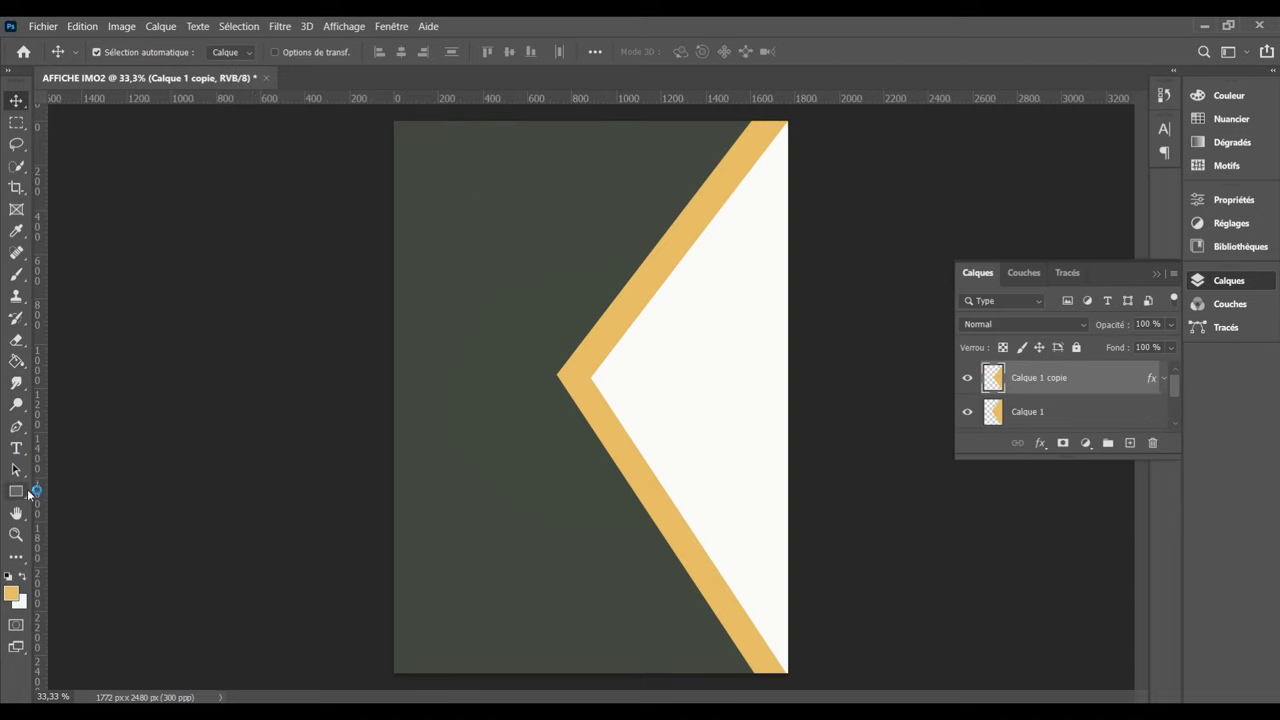
click(18, 491)
right_click(18, 491)
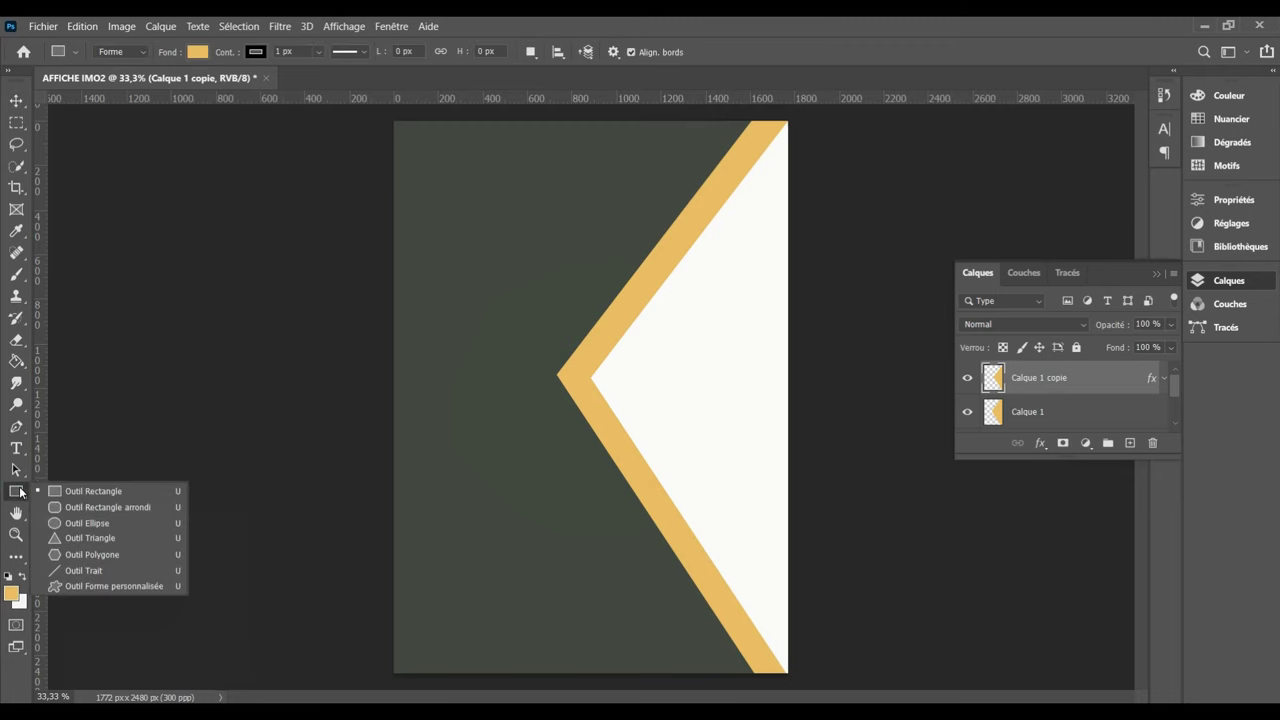
Draw yellow hexagon Polygone 1 over the chevron's point, nudge it up-left, and show the layers.
click(104, 556)
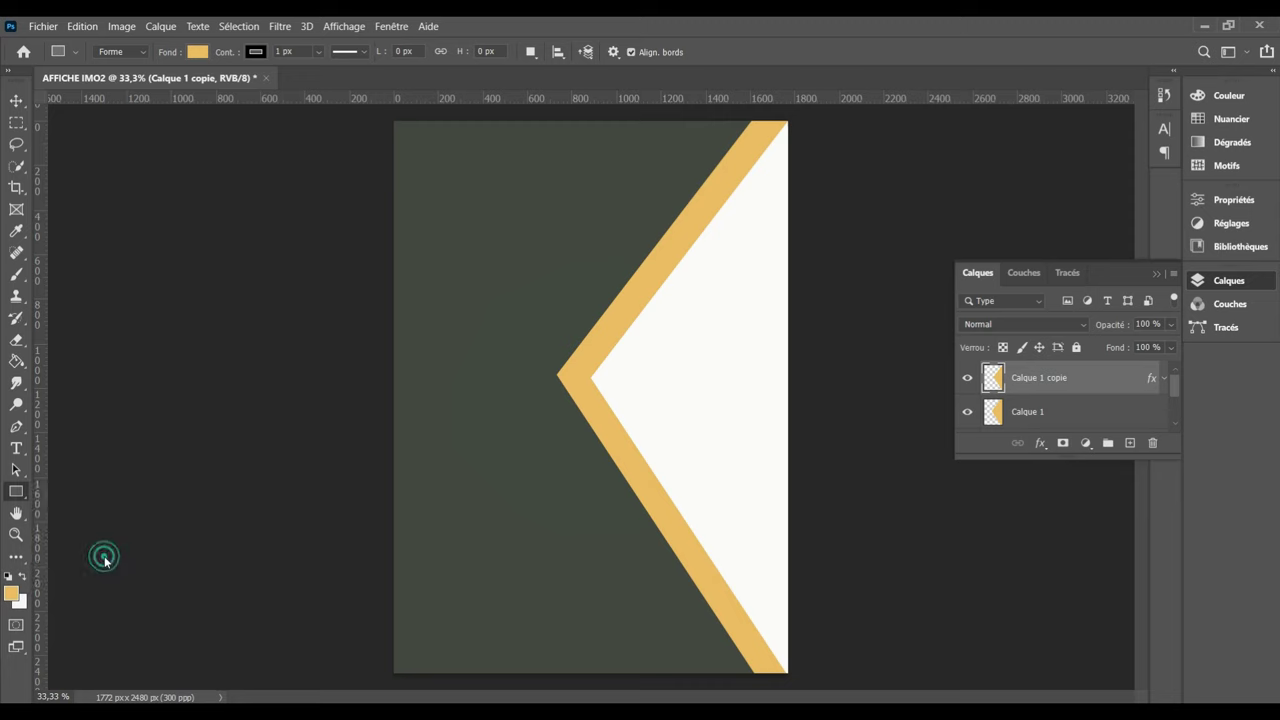
drag(463, 306, 649, 488)
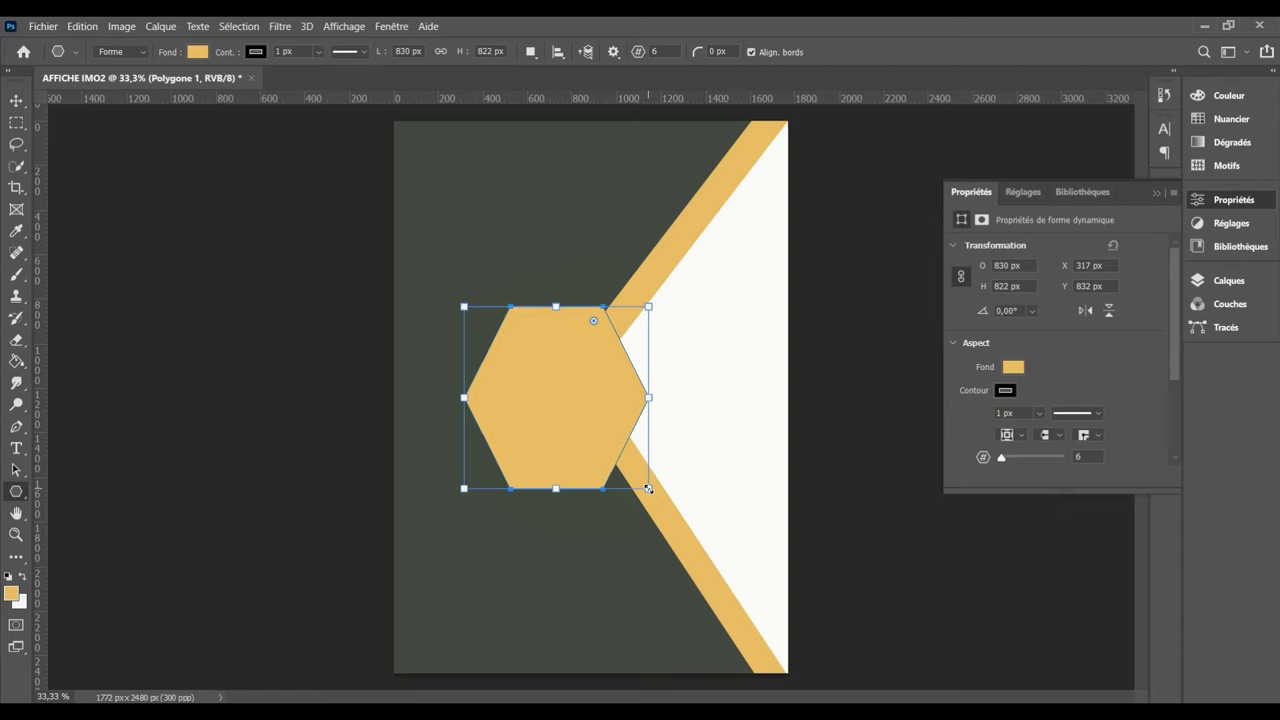
key(ctrl+z)
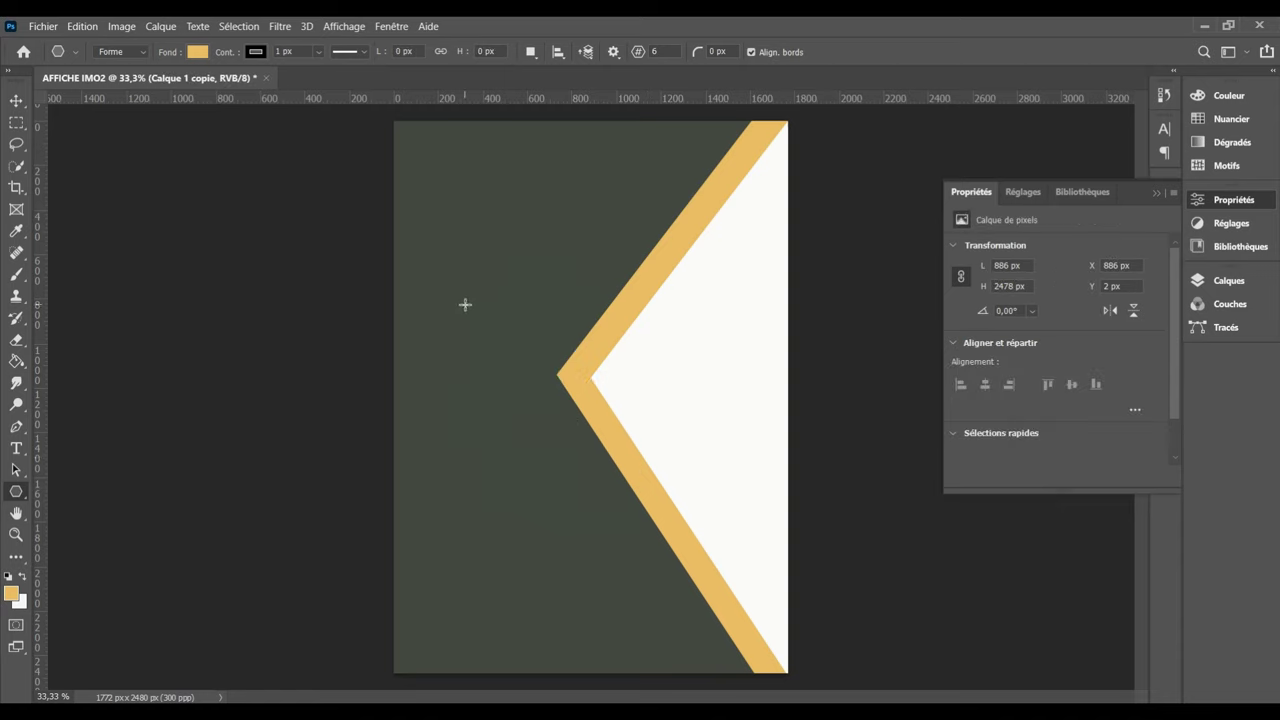
mouse_move(465, 304)
mouse_down()
mouse_move(658, 548)
mouse_move(676, 606)
mouse_up()
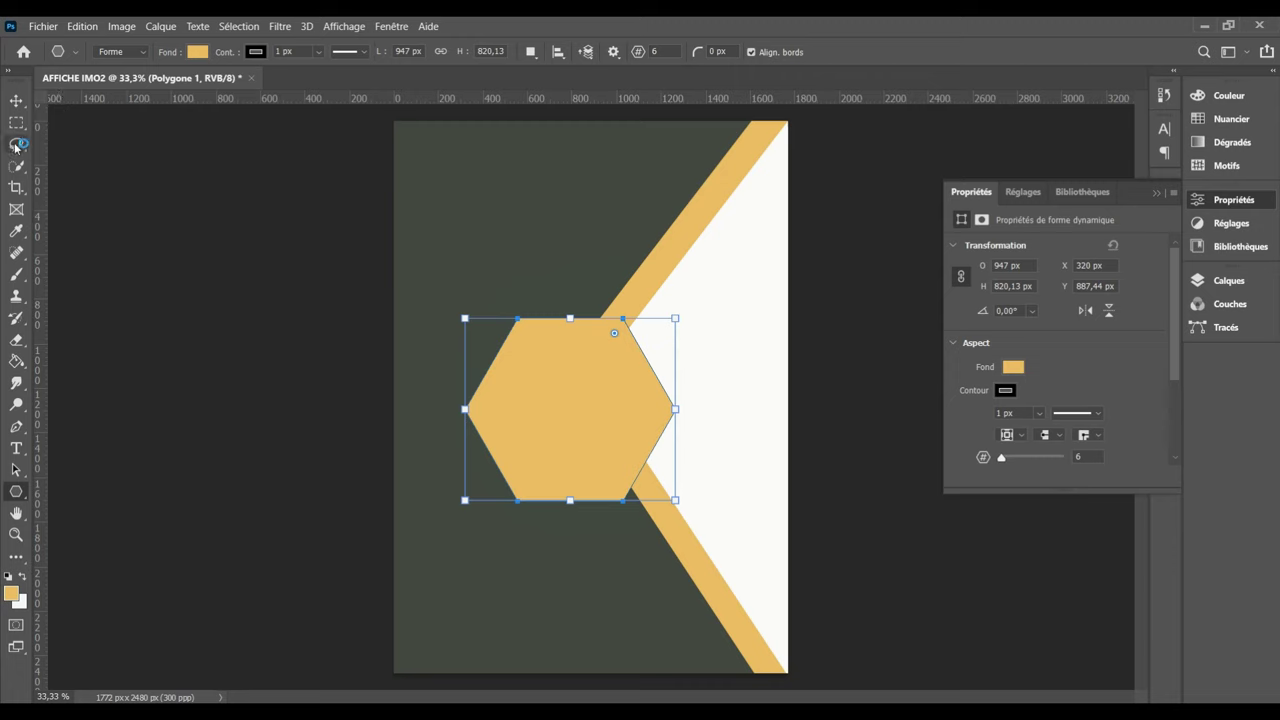
click(16, 101)
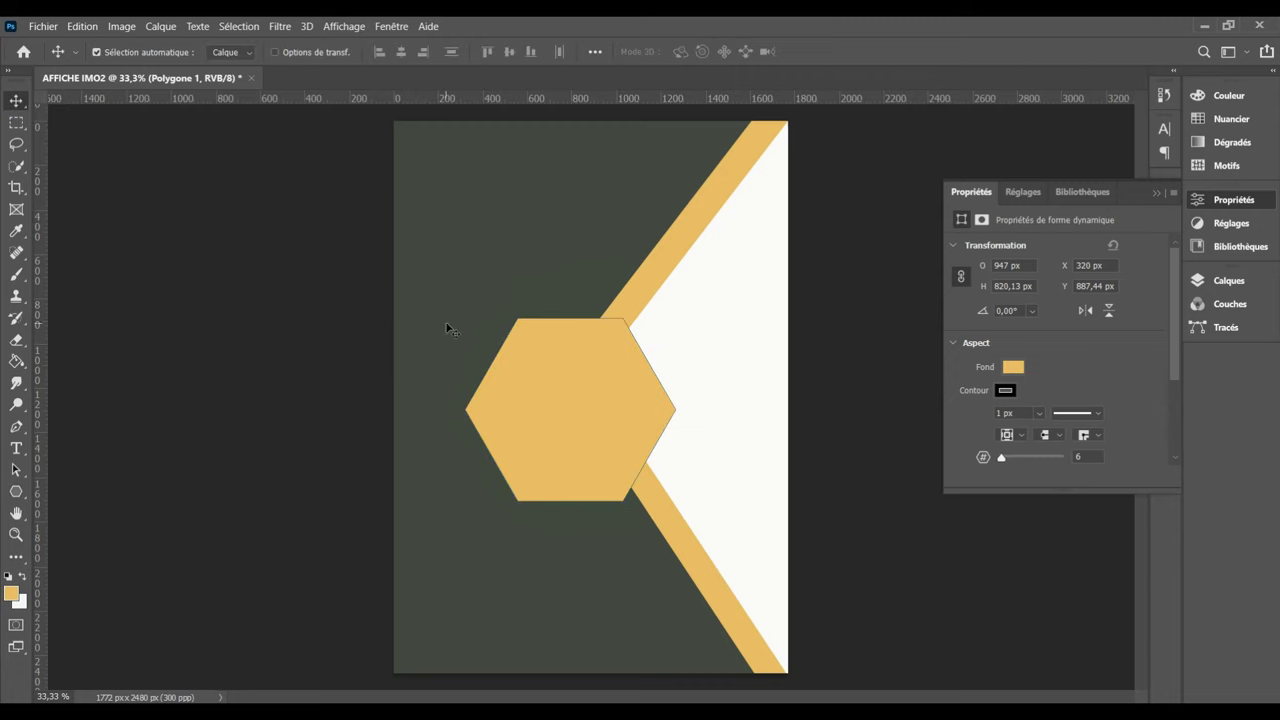
drag(554, 394, 538, 367)
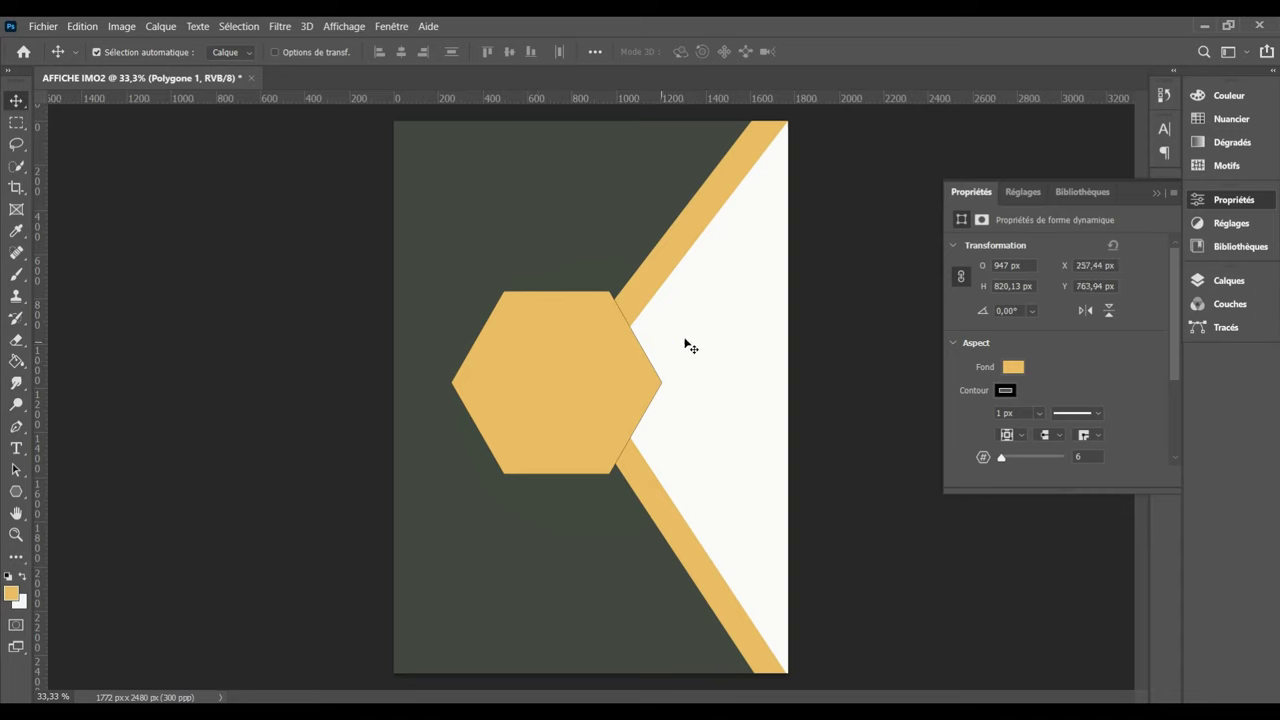
click(1234, 283)
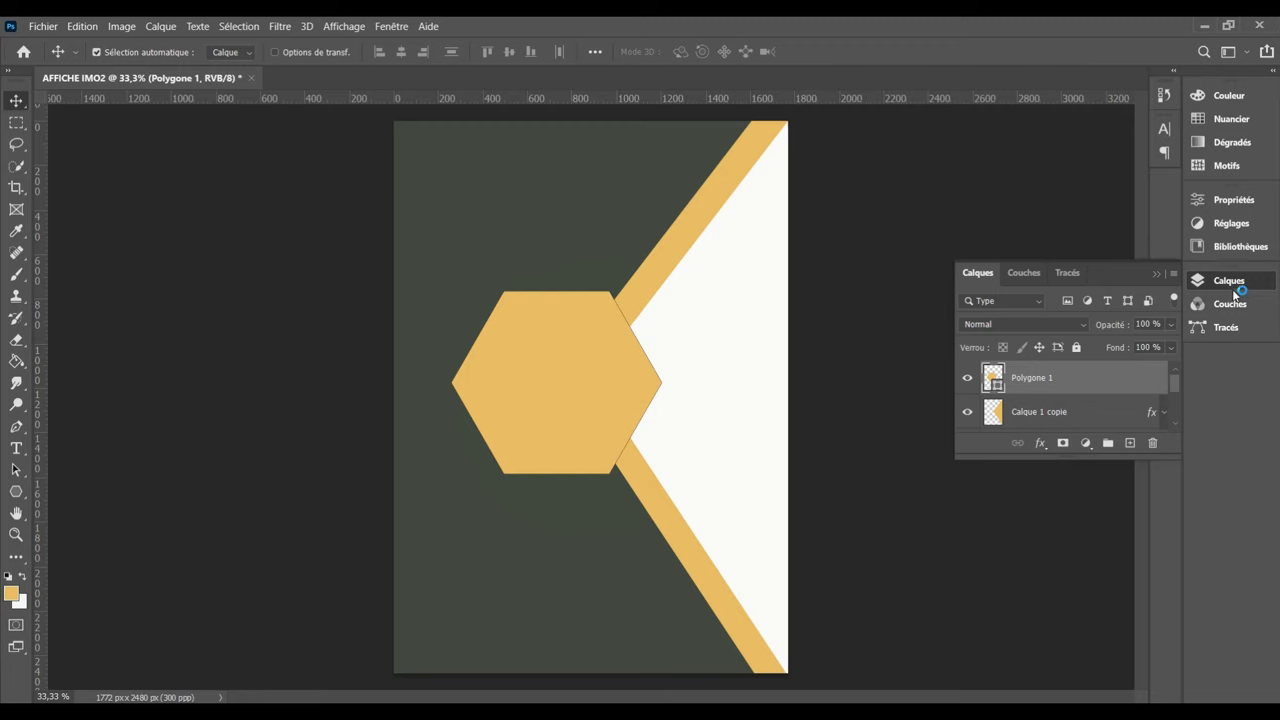
click(1233, 285)
Fill the hexagon with the chevron's white, sampled in the colour picker.
double_click(1004, 384)
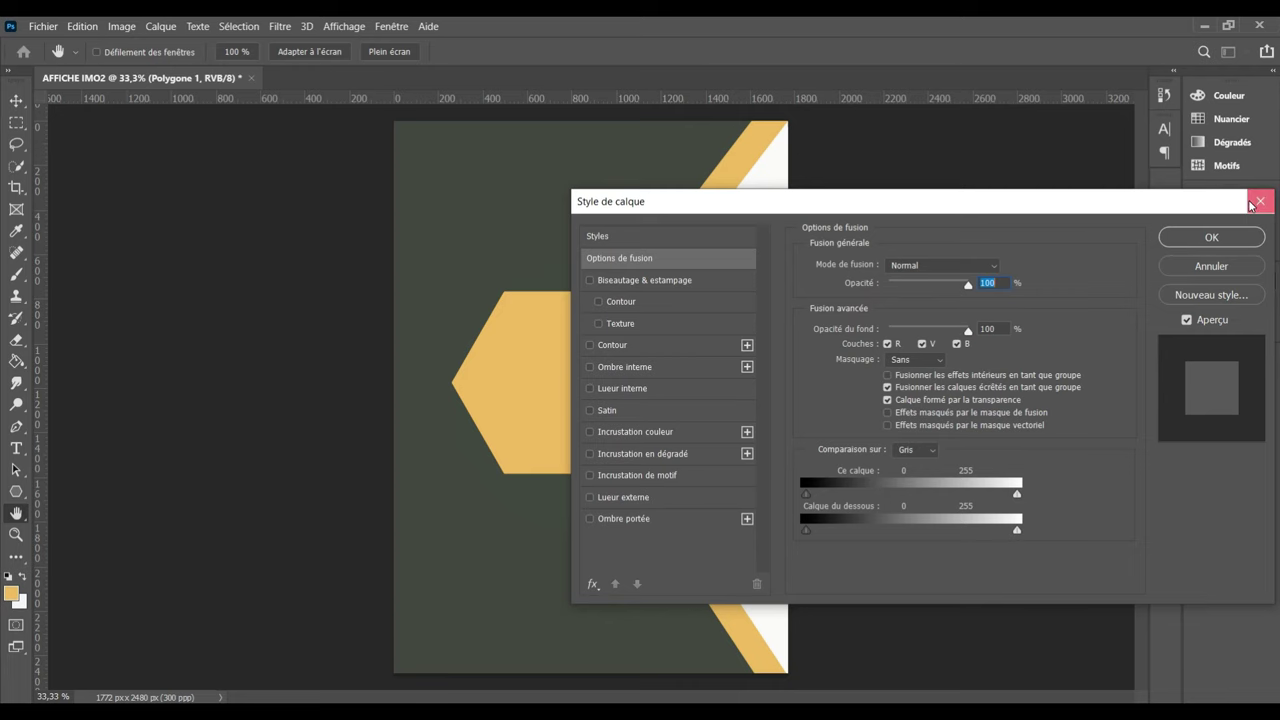
click(1260, 200)
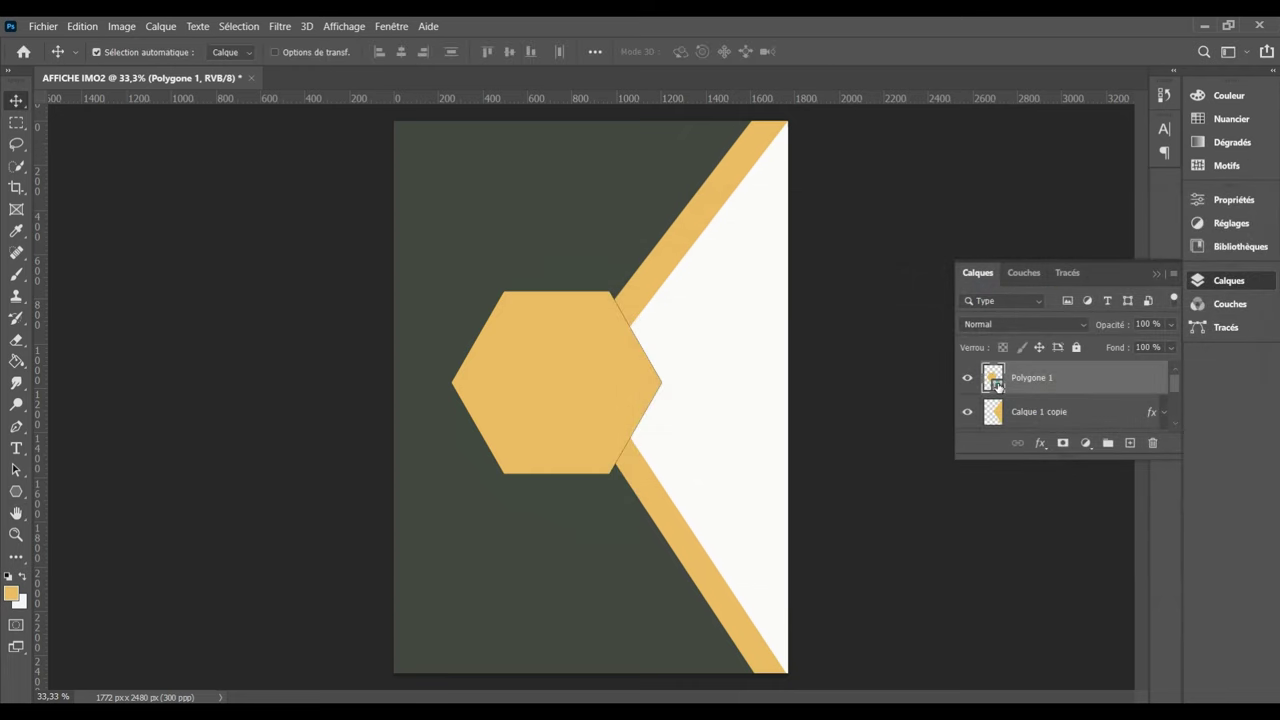
double_click(995, 382)
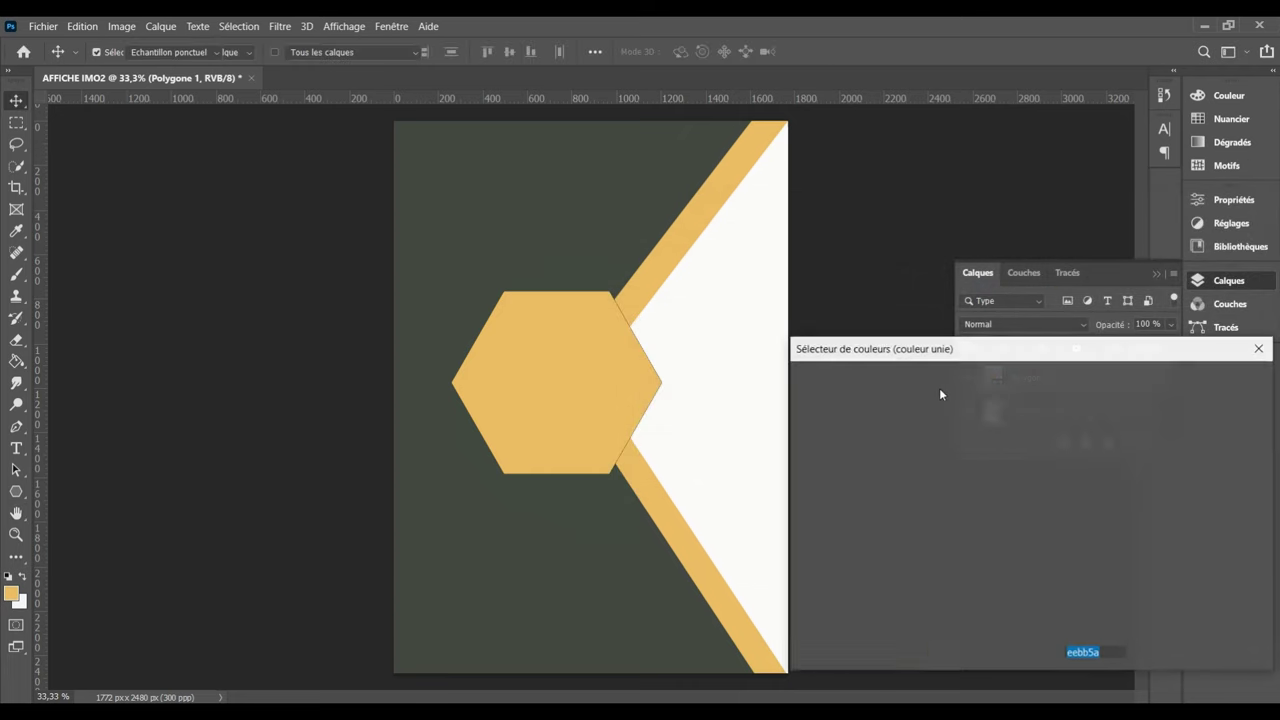
click(744, 340)
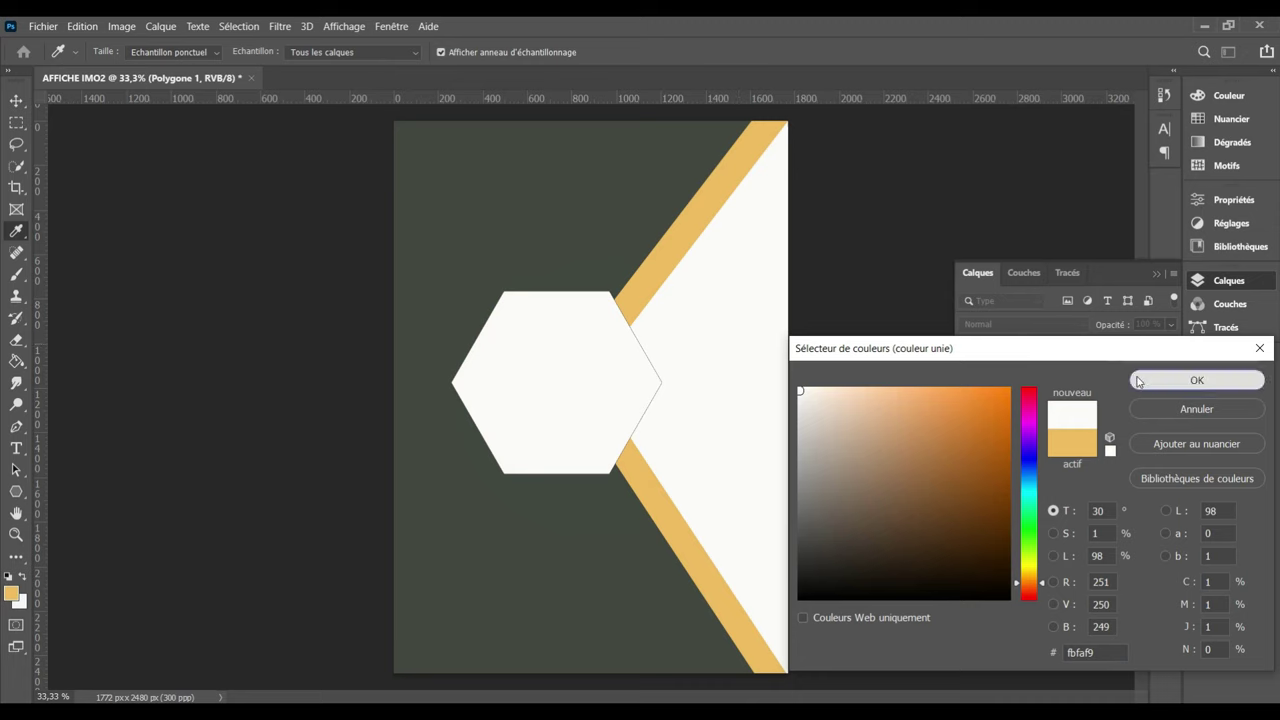
click(1138, 381)
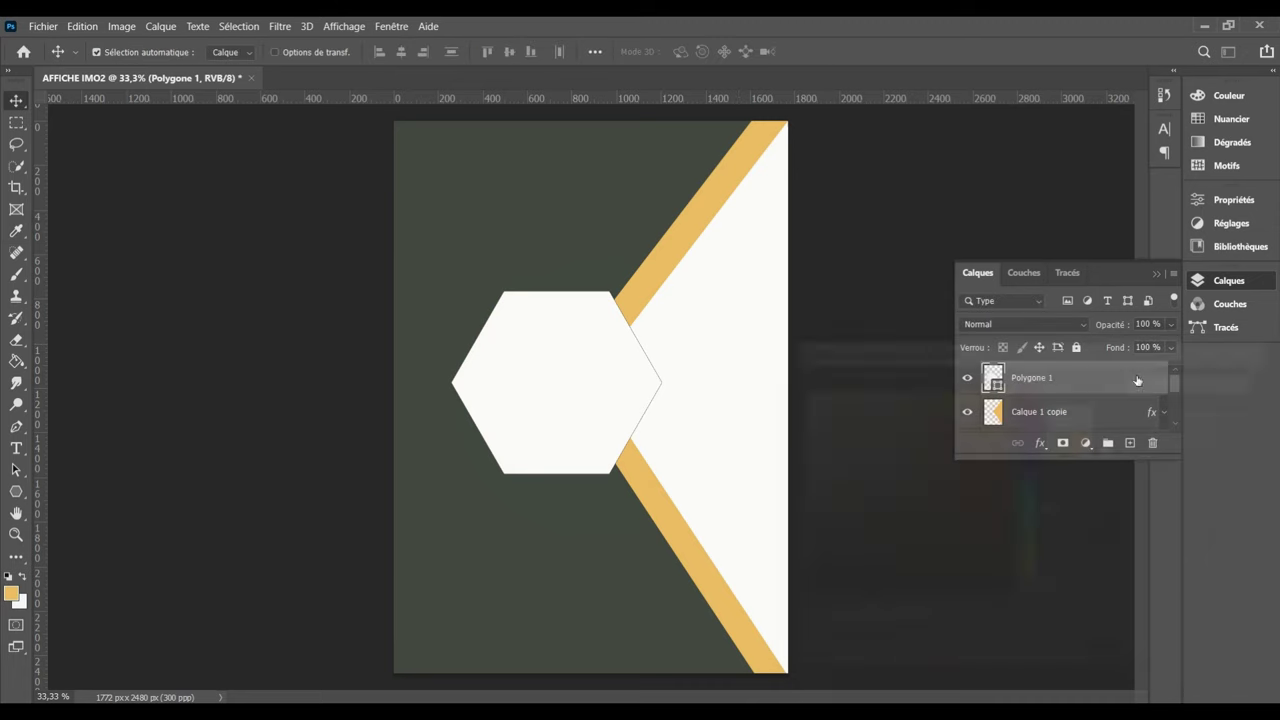
Give the hexagon a 22 px yellow outline.
click(16, 491)
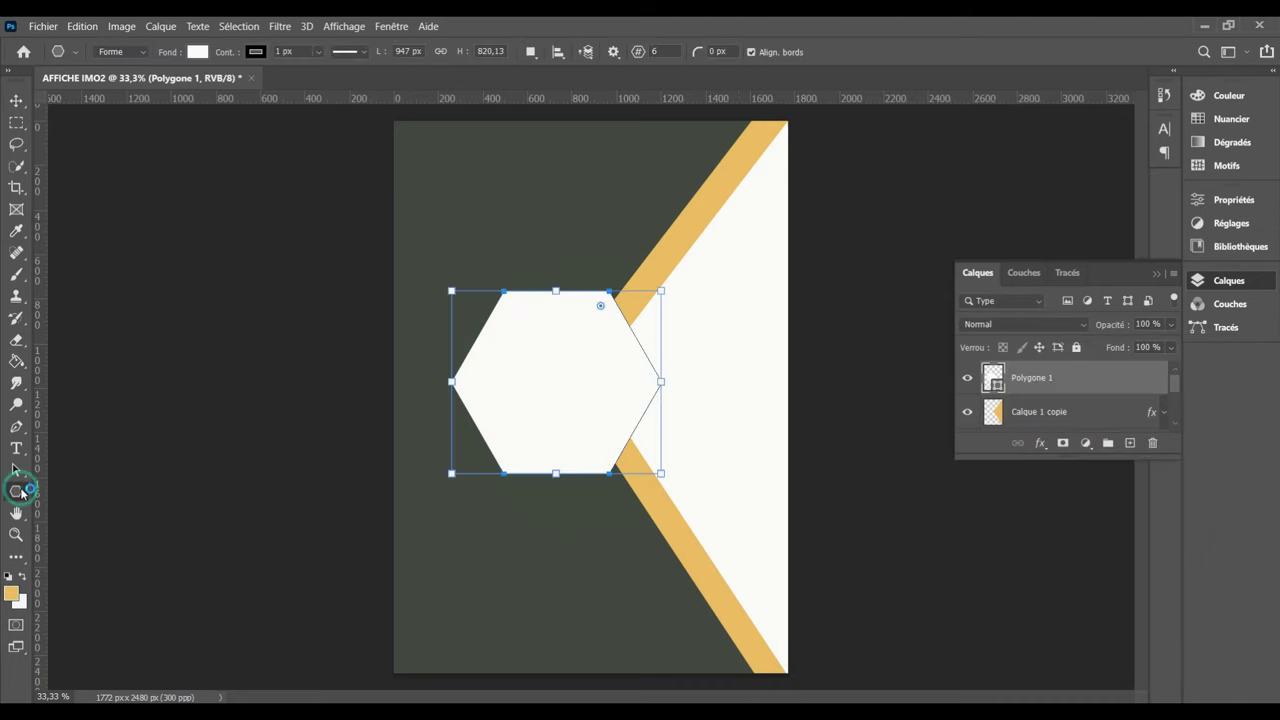
click(281, 53)
key(Up)
key(Return)
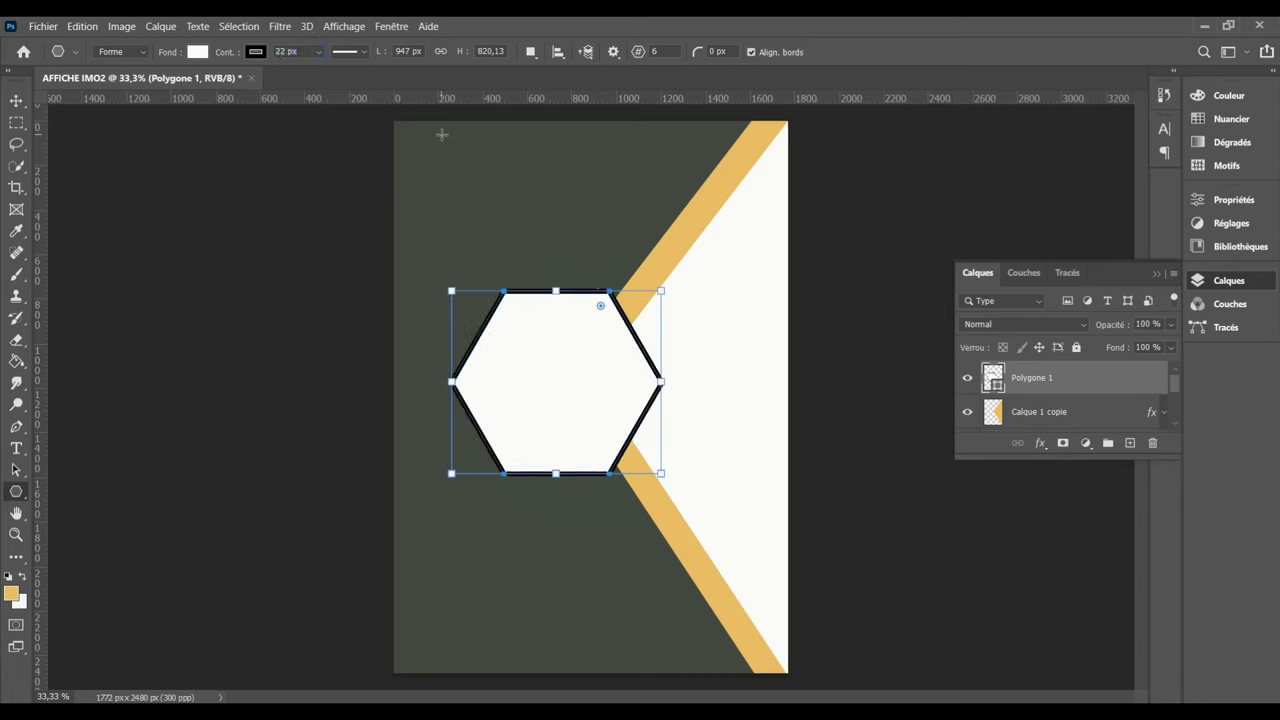
click(256, 51)
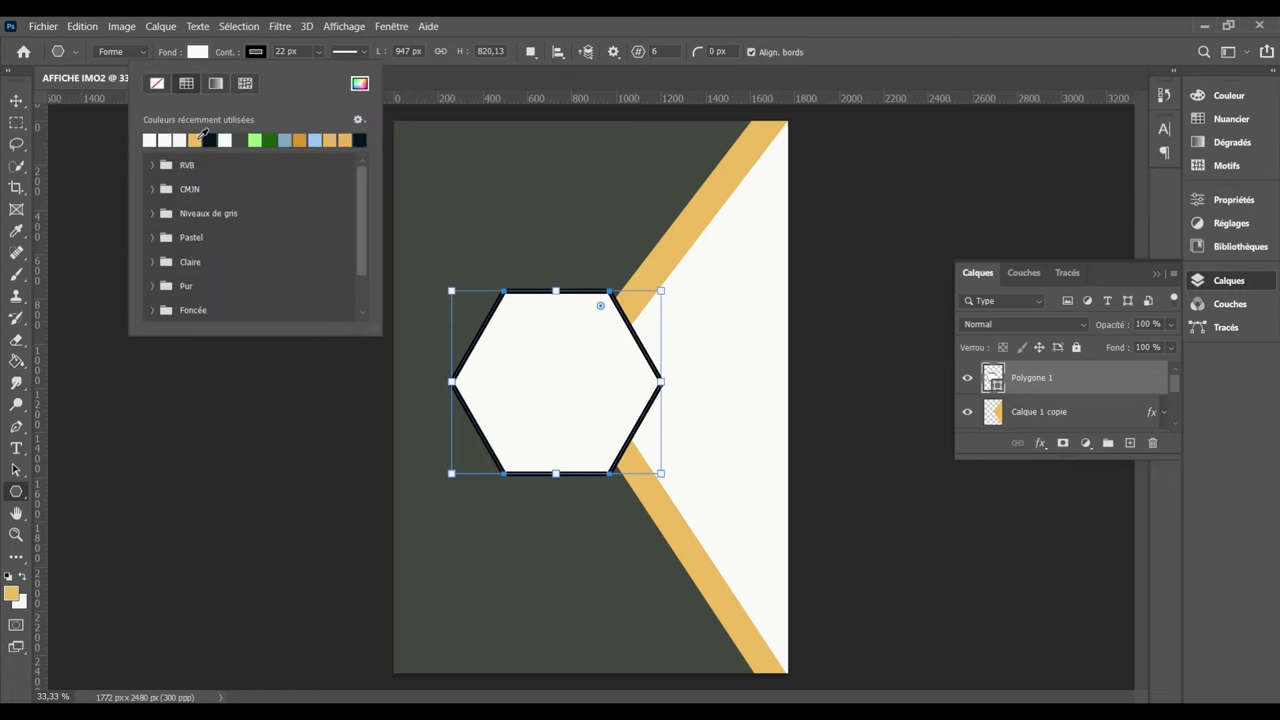
click(196, 140)
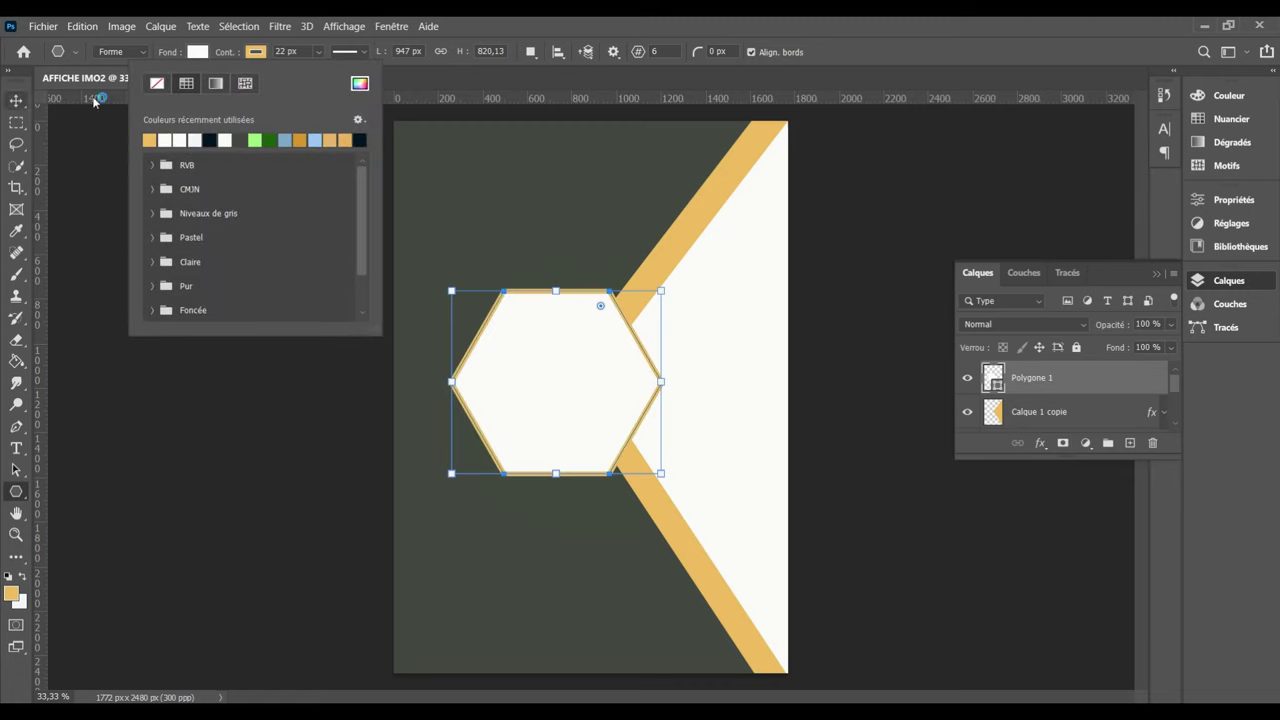
Scale the hexagon down to about 64% and nudge it up slightly.
click(17, 101)
key(ctrl+t)
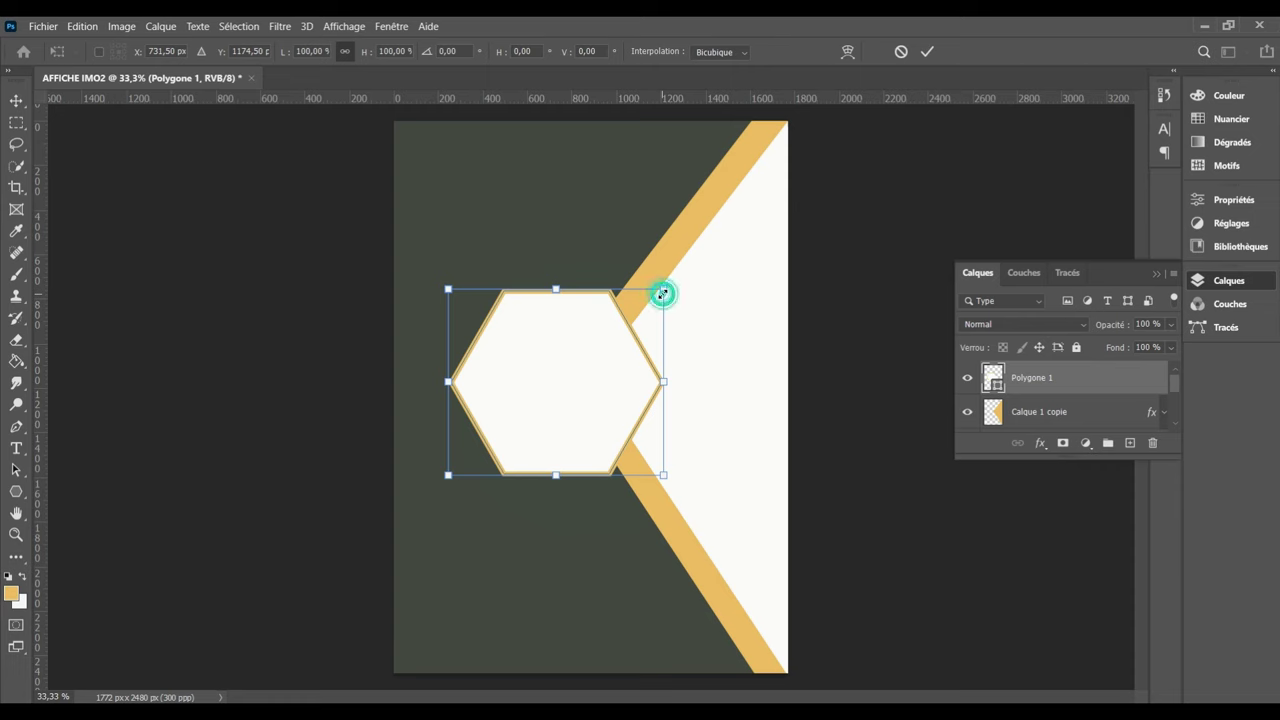
drag(663, 289, 647, 357)
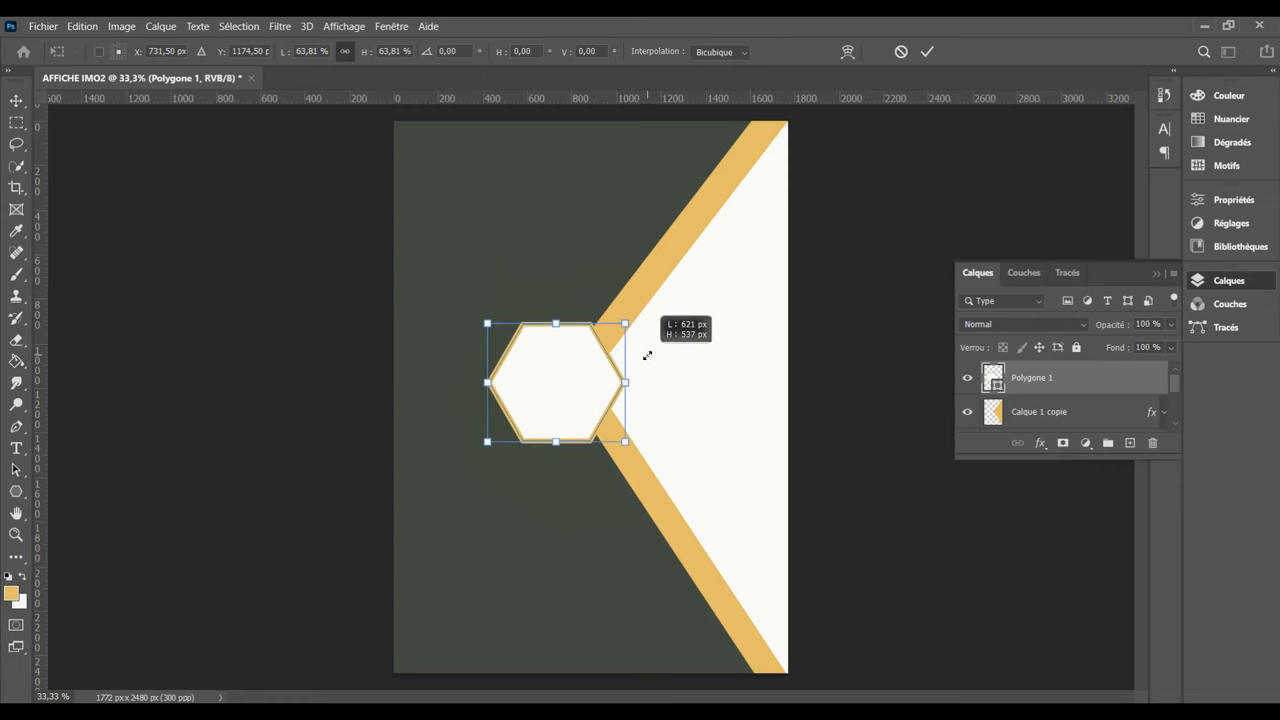
key(Return)
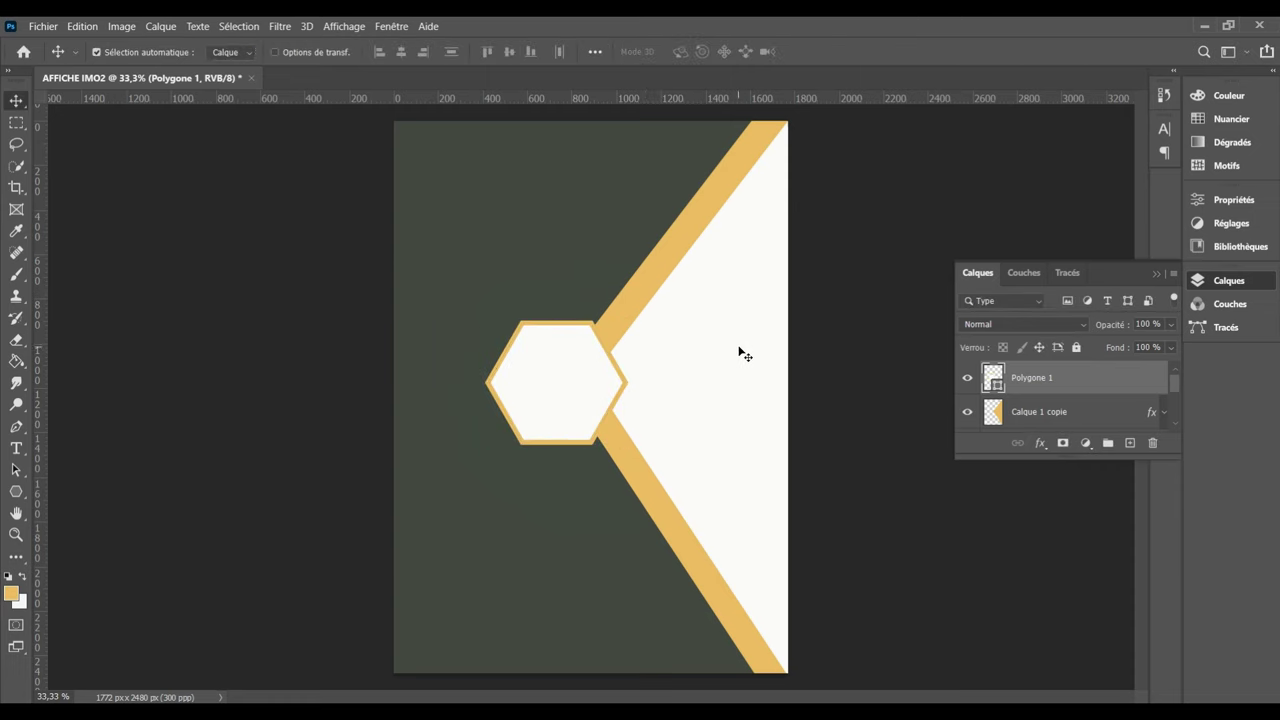
key(Up)
key(Up)
key(Up)
key(Up)
key(Up)
key(Up)
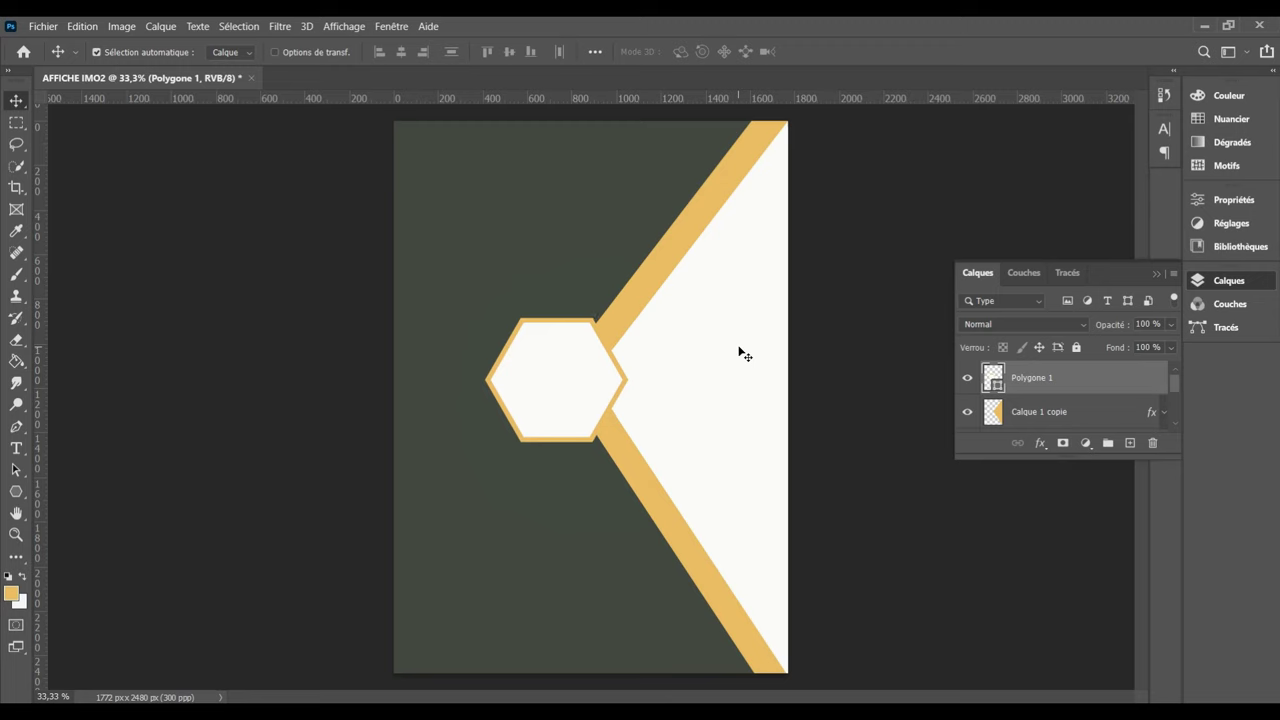
Duplicate the hexagon and place the copy directly below the original.
key(ctrl+j)
key(ctrl+t)
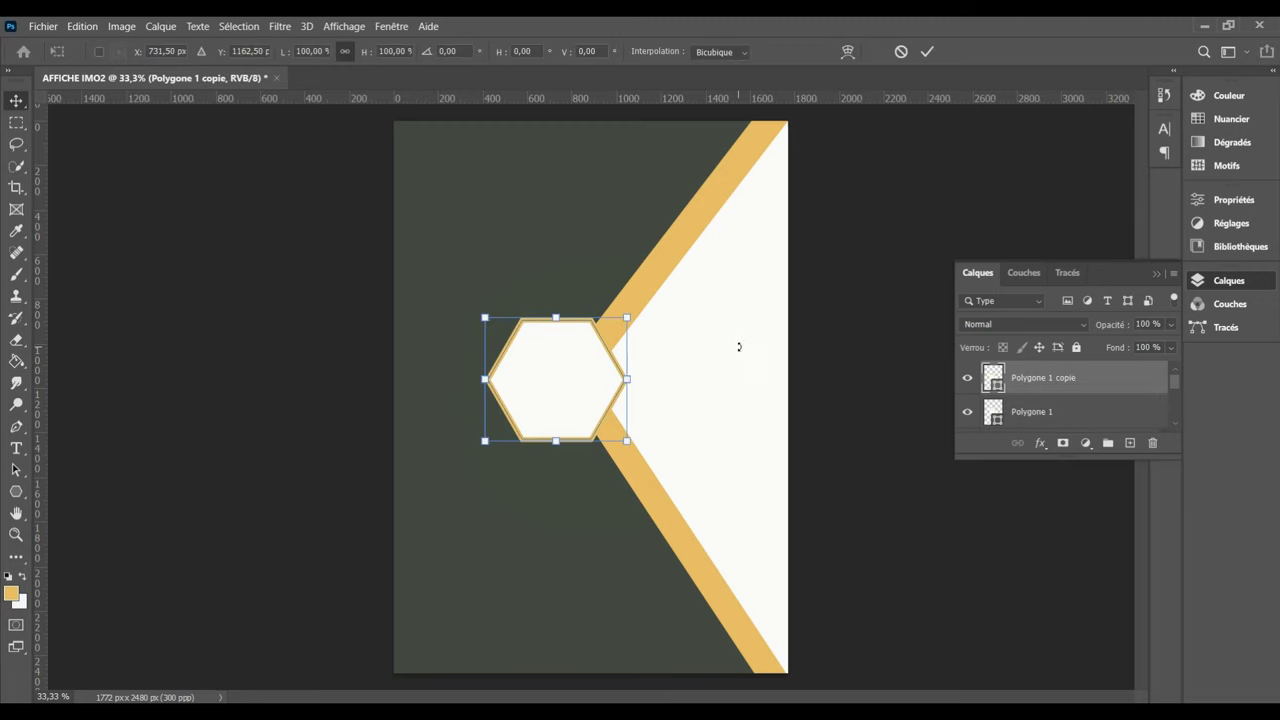
drag(536, 403, 541, 534)
key(Up)
key(Up)
key(Up)
key(Up)
key(Up)
key(Up)
key(Up)
key(Up)
key(Up)
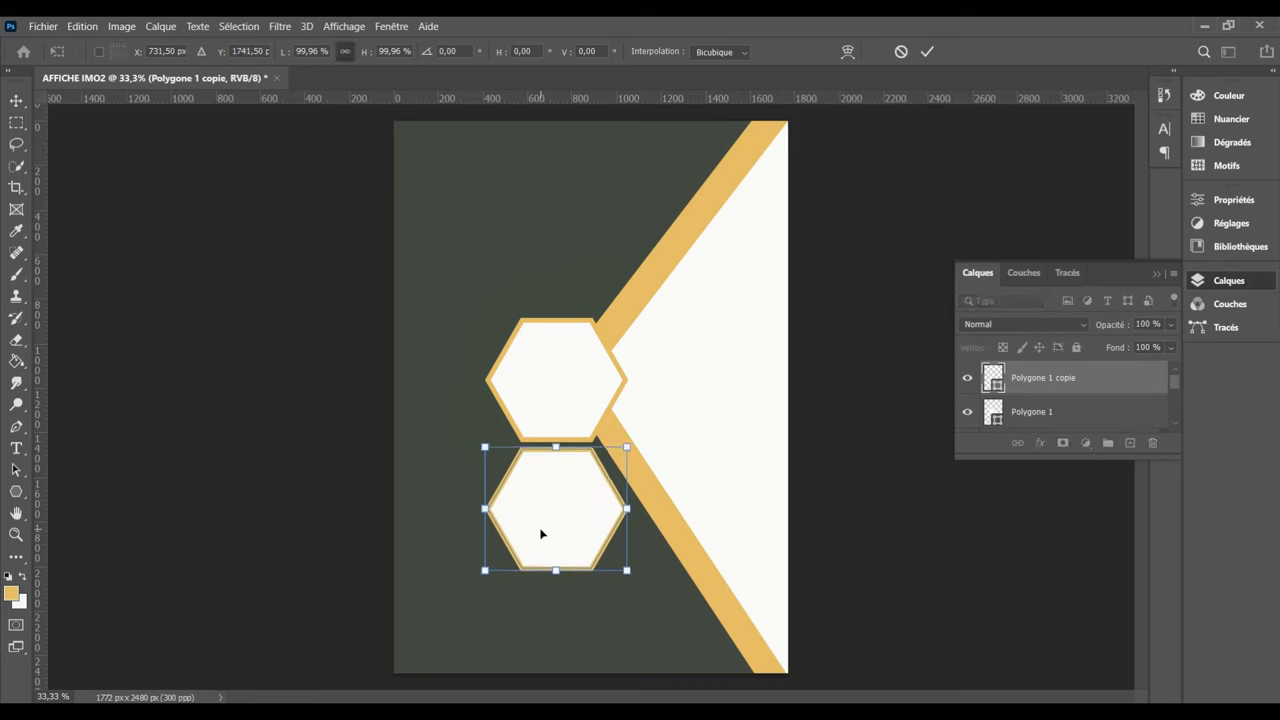
key(Return)
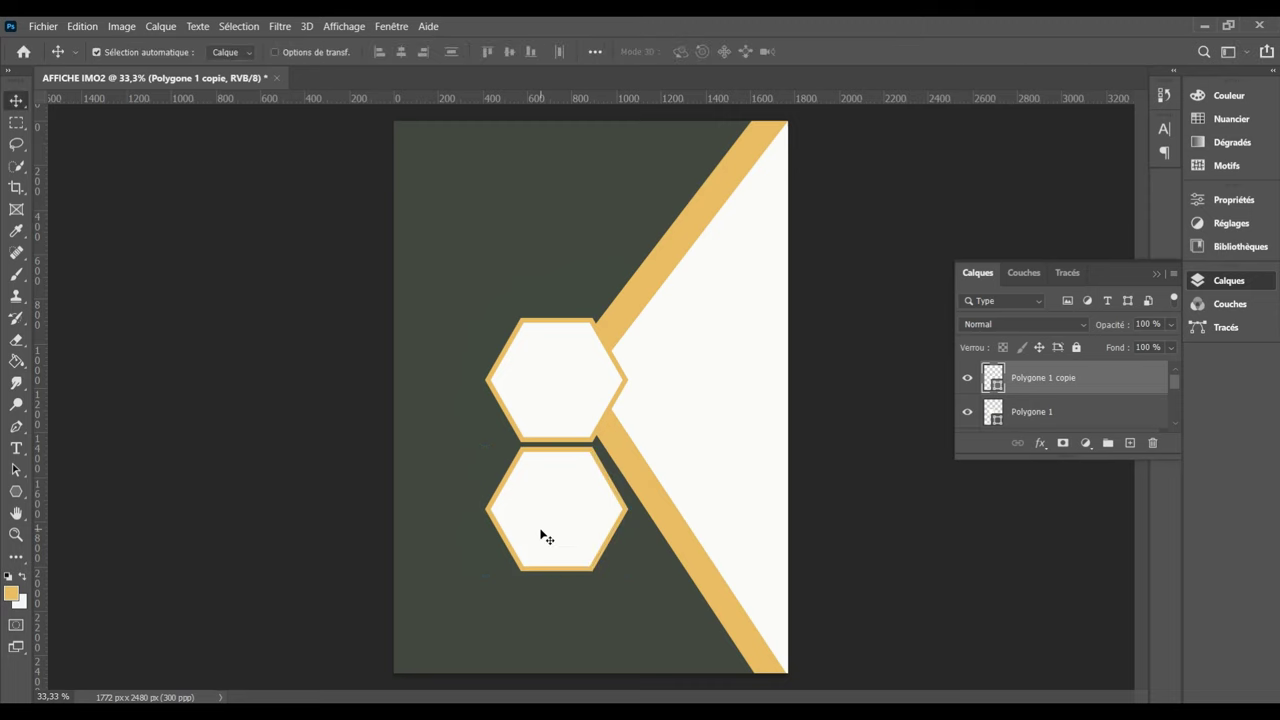
Add a third hexagon to the left on the page edge, fitted against the other two.
key(ctrl+j)
key(ctrl+t)
mouse_move(539, 531)
mouse_down()
mouse_move(396, 451)
mouse_move(406, 465)
mouse_up()
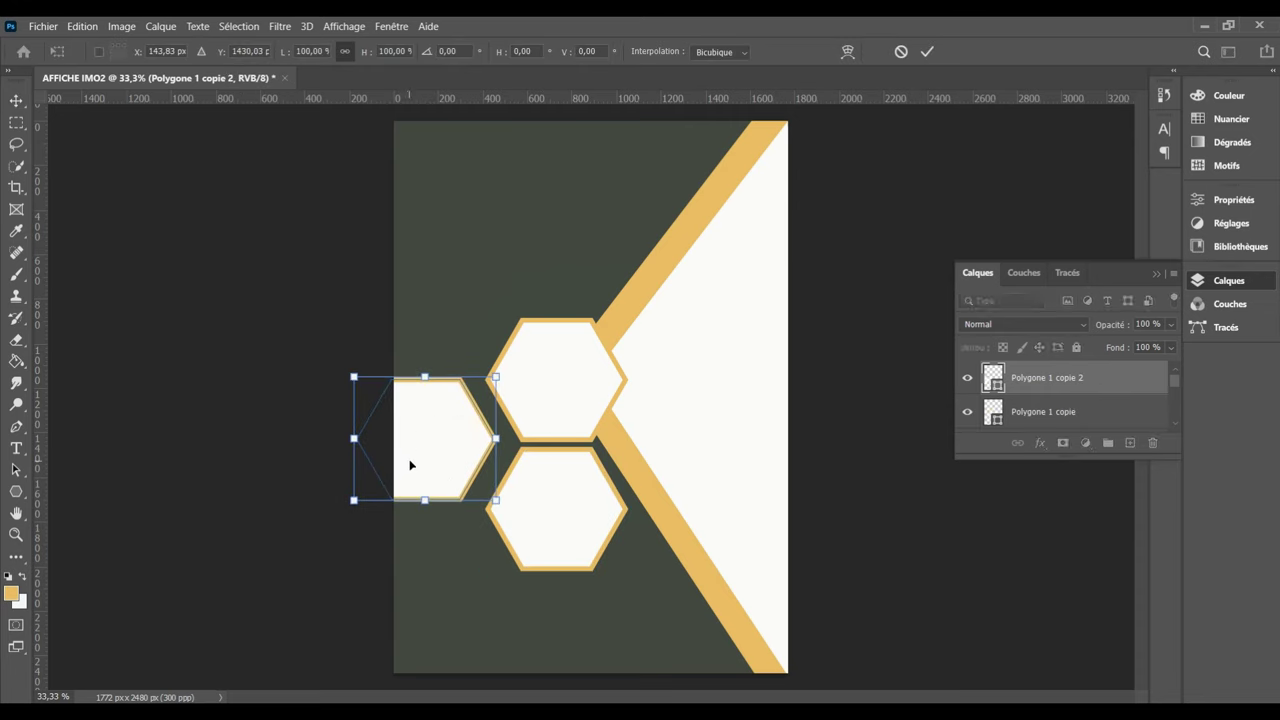
key(Right)
key(Right)
key(Right)
key(Right)
key(Right)
key(Down)
key(Down)
key(Down)
key(Down)
key(Right)
key(Right)
key(Right)
key(Right)
key(Right)
key(Right)
key(Right)
key(Right)
key(Right)
key(Right)
key(Right)
key(Right)
key(Right)
key(Right)
key(Right)
key(Right)
key(Right)
key(Right)
key(Right)
key(Right)
key(Down)
key(Down)
key(Right)
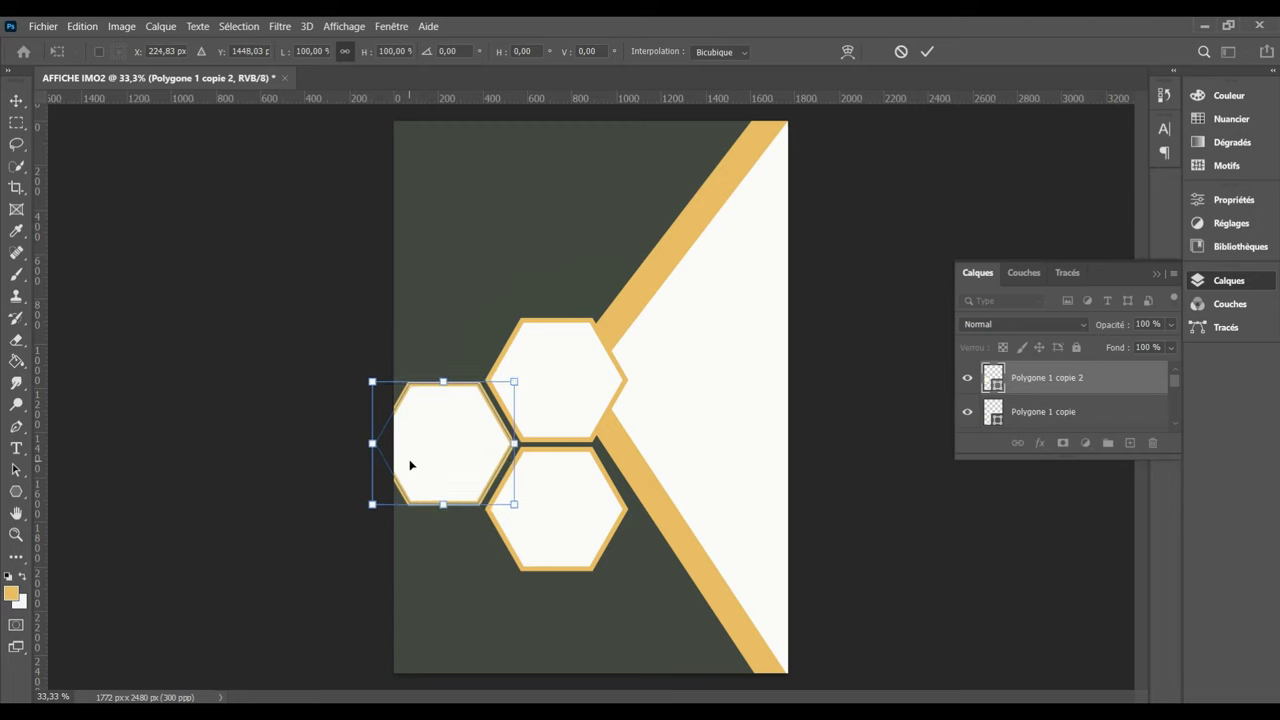
key(Return)
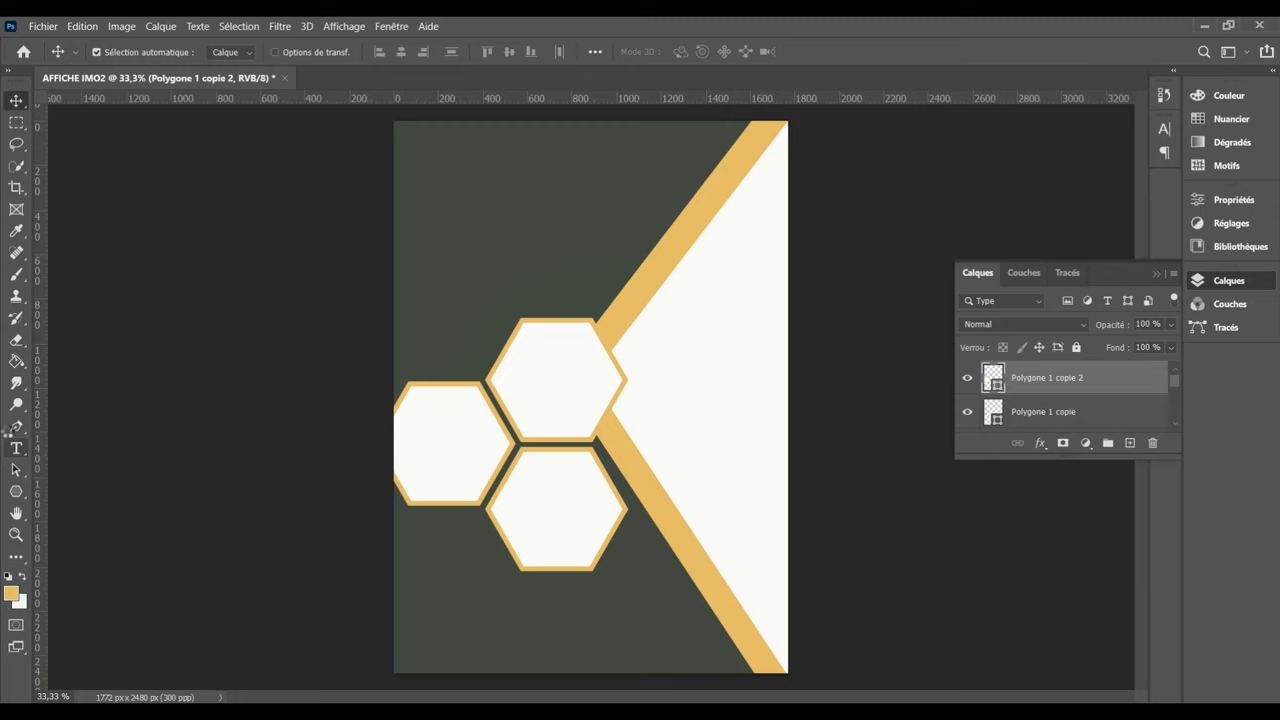
Add a white Antonio Bold 18 pt telephone-number line near the bottom left.
click(18, 450)
click(422, 631)
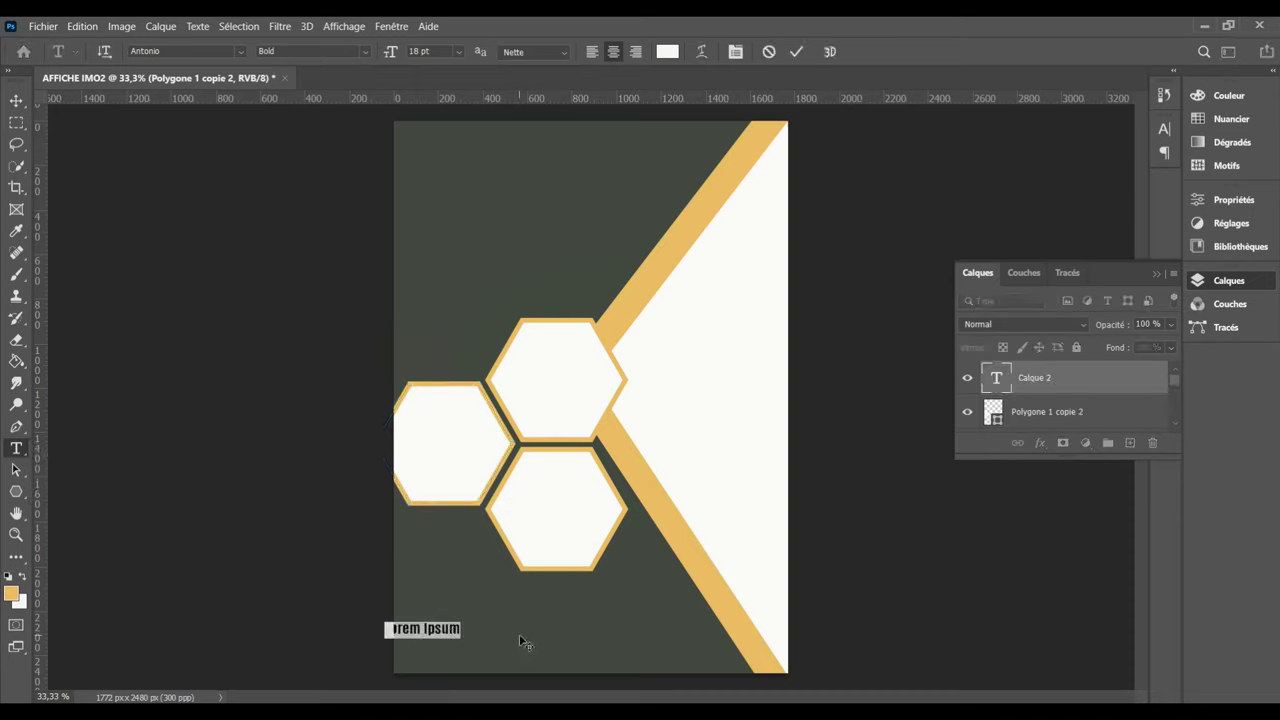
key(BackSpace)
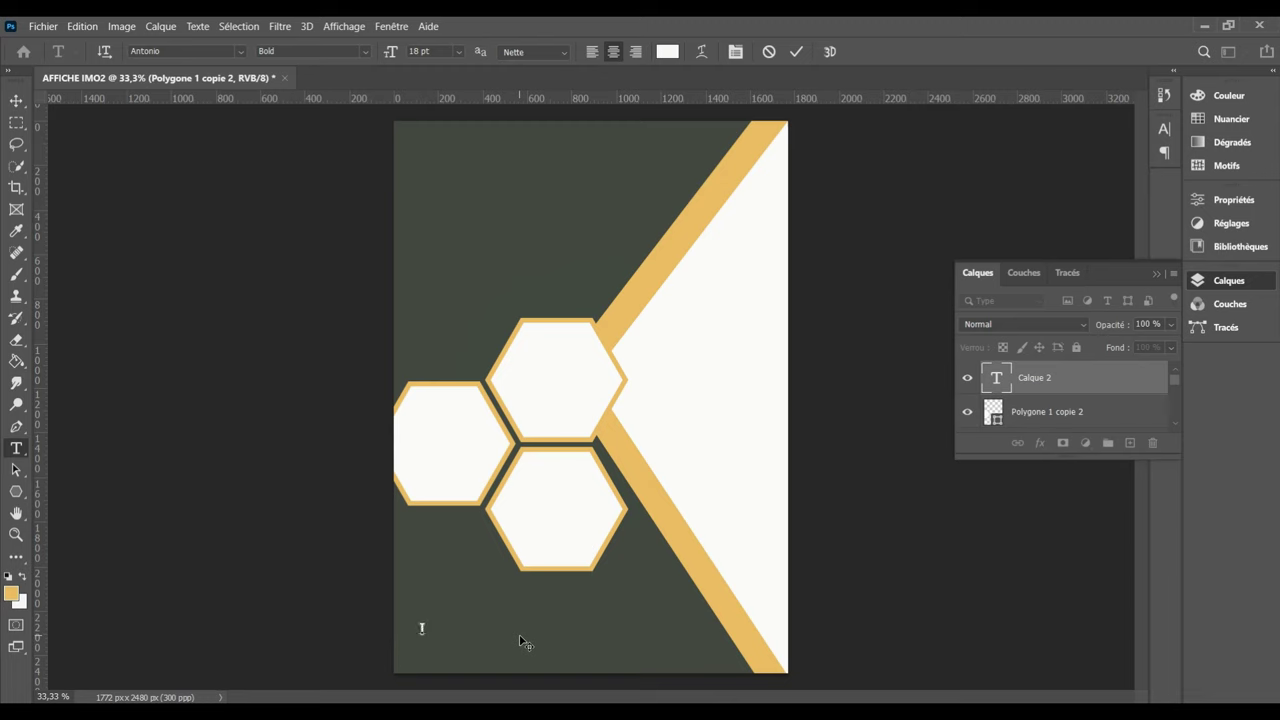
text(Tel)
text( : 0000)
key(BackSpace)
text(000 001)
click(796, 53)
click(99, 132)
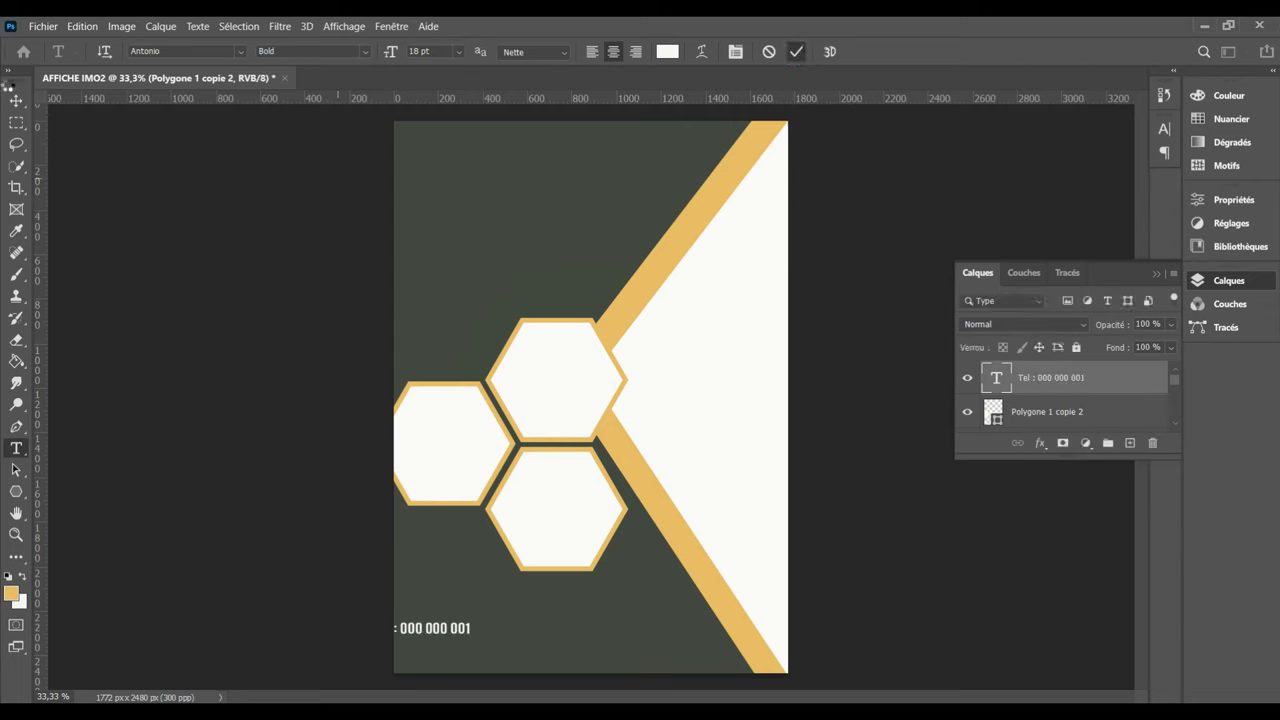
Position the telephone text near the poster's bottom-left corner.
click(16, 100)
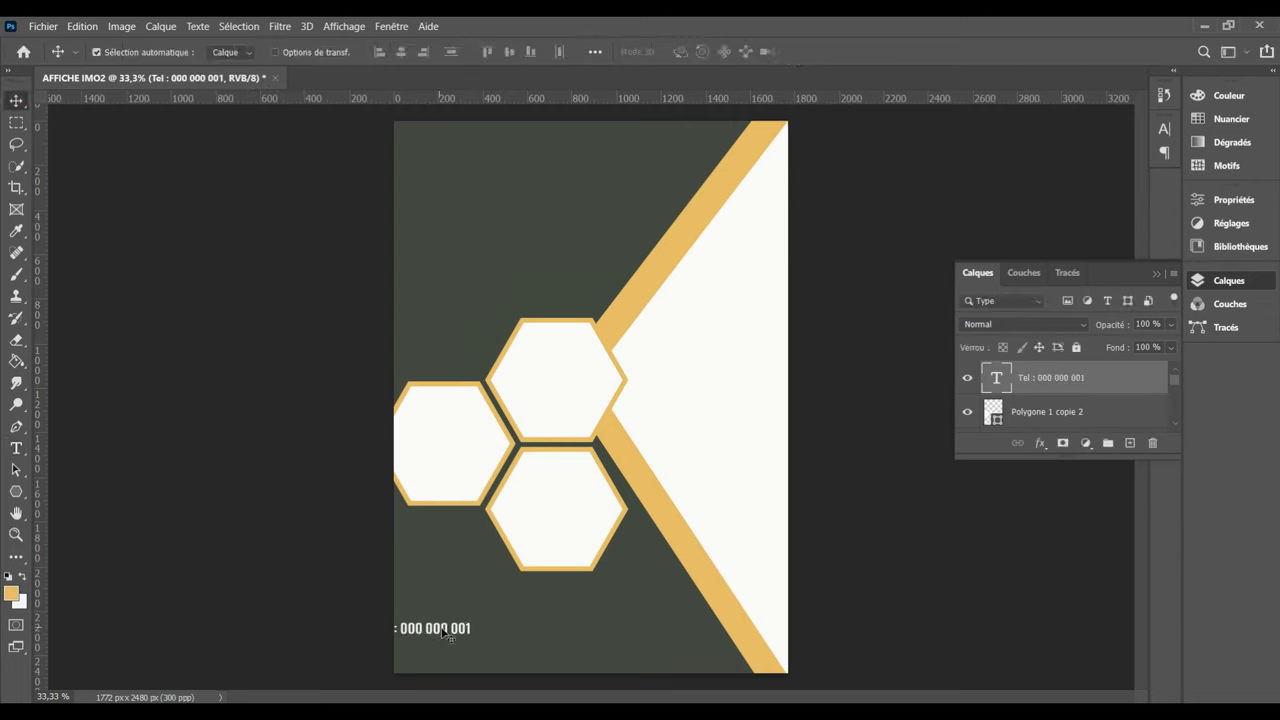
drag(443, 632, 488, 647)
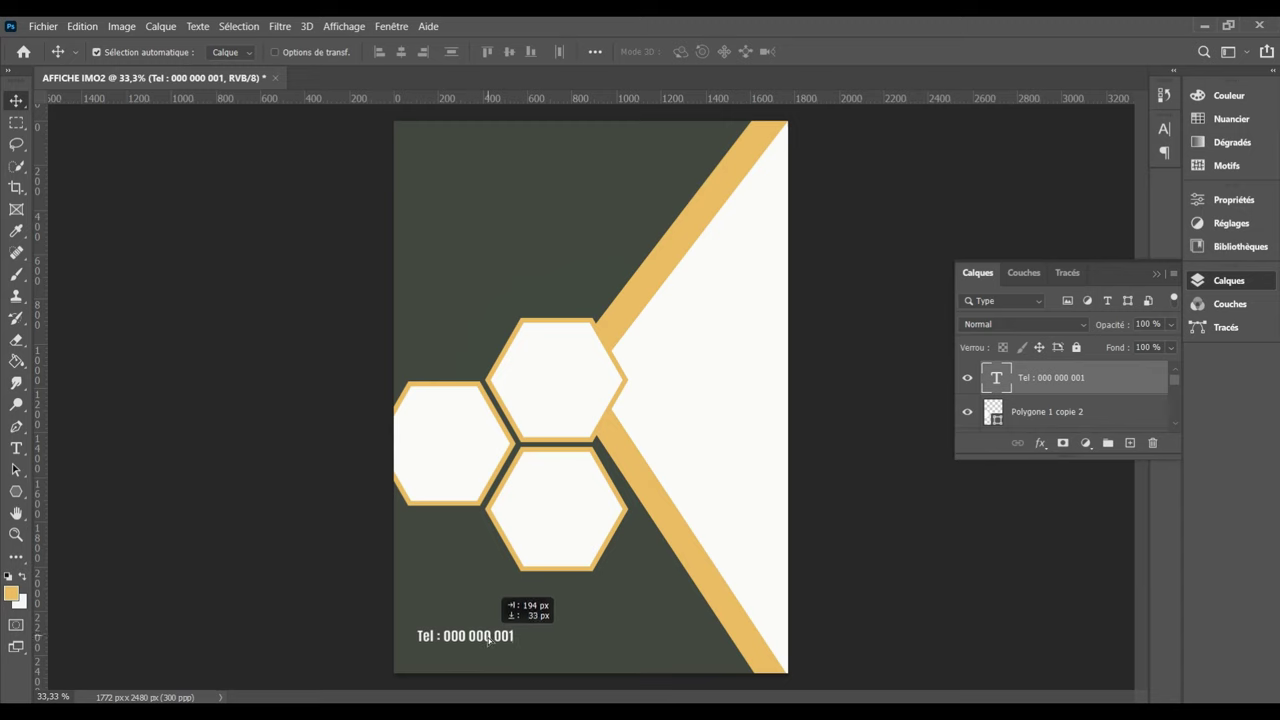
drag(488, 648, 477, 622)
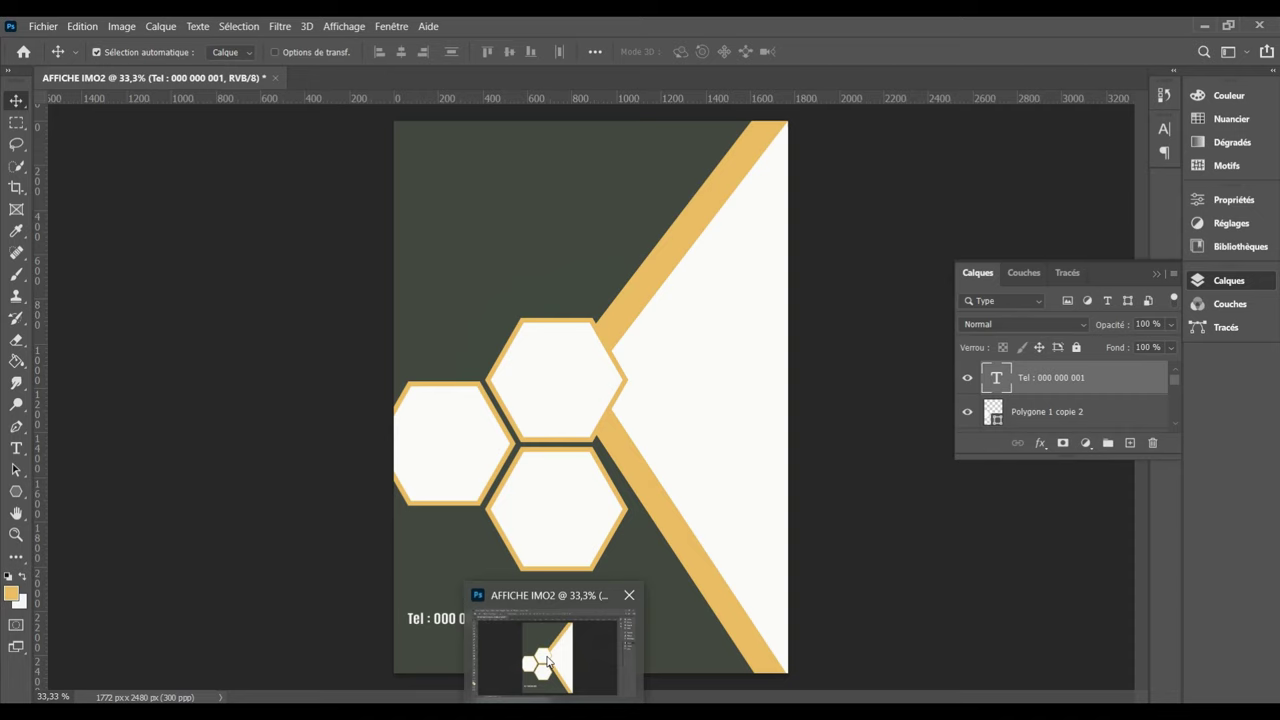
Add an e-mail line and a 'Siège Social' head-office address line under the phone number.
key(t)
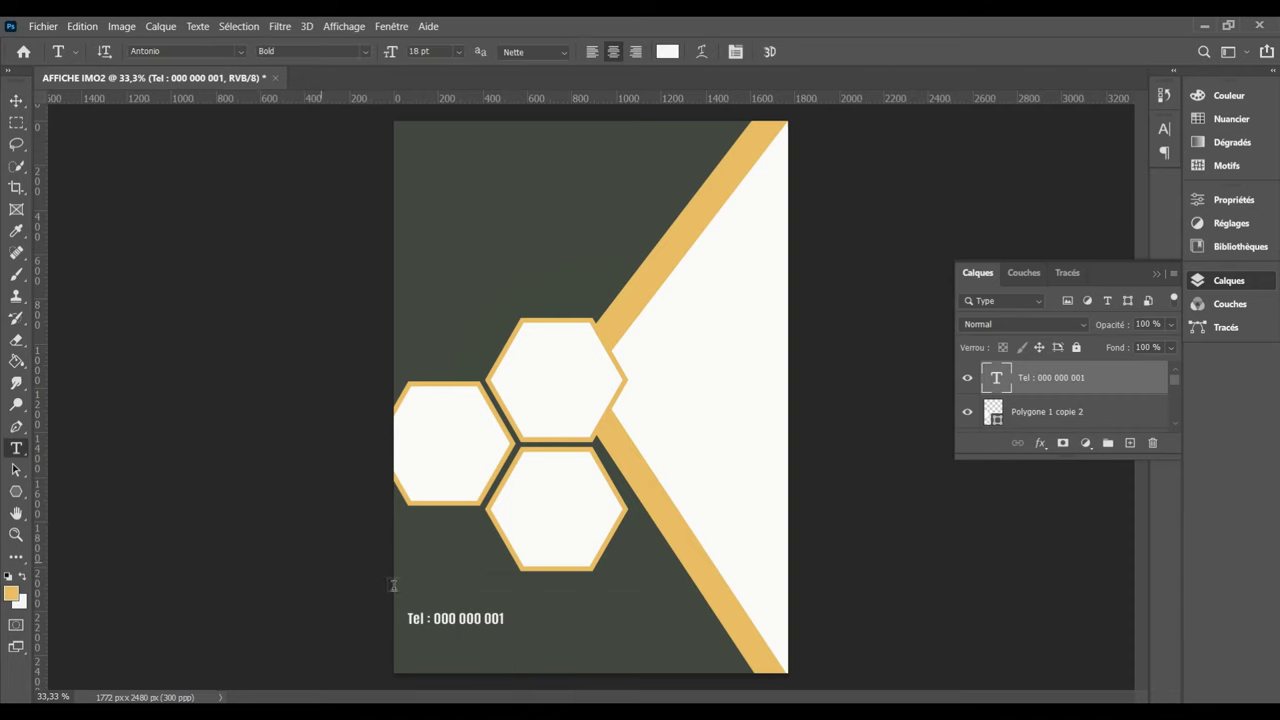
click(503, 618)
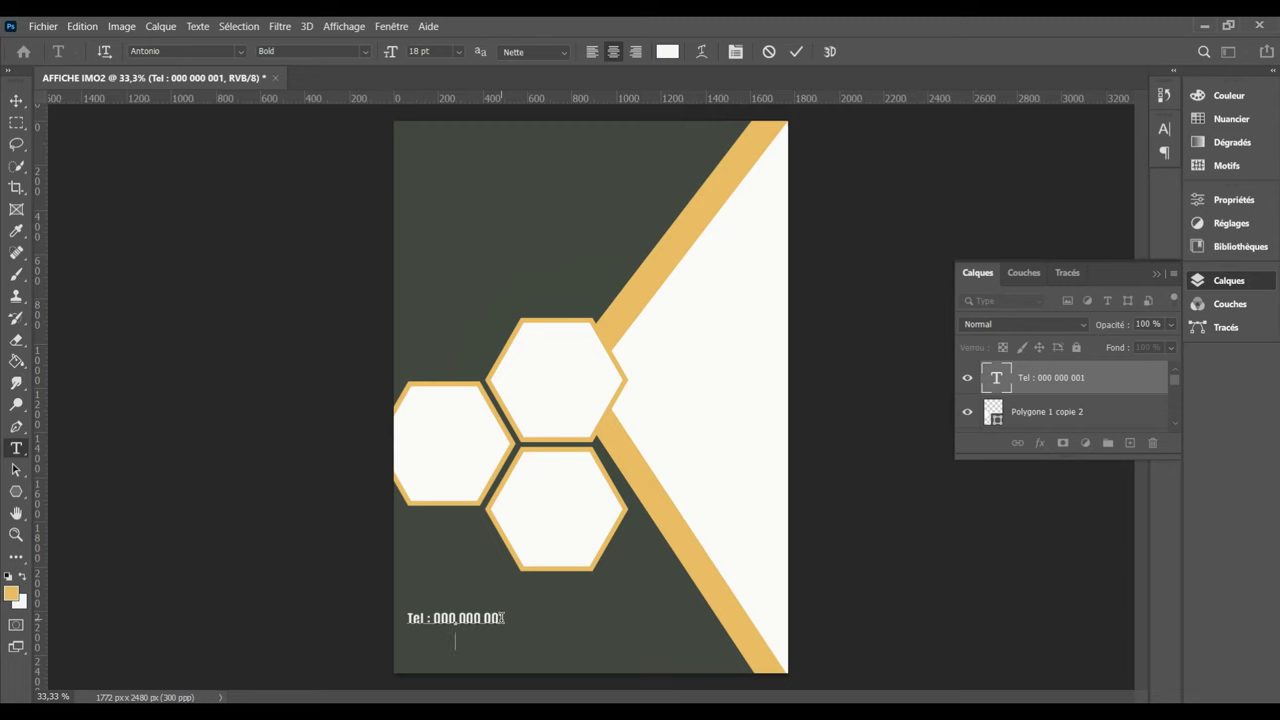
key(Return)
text(E)
text(-mail)
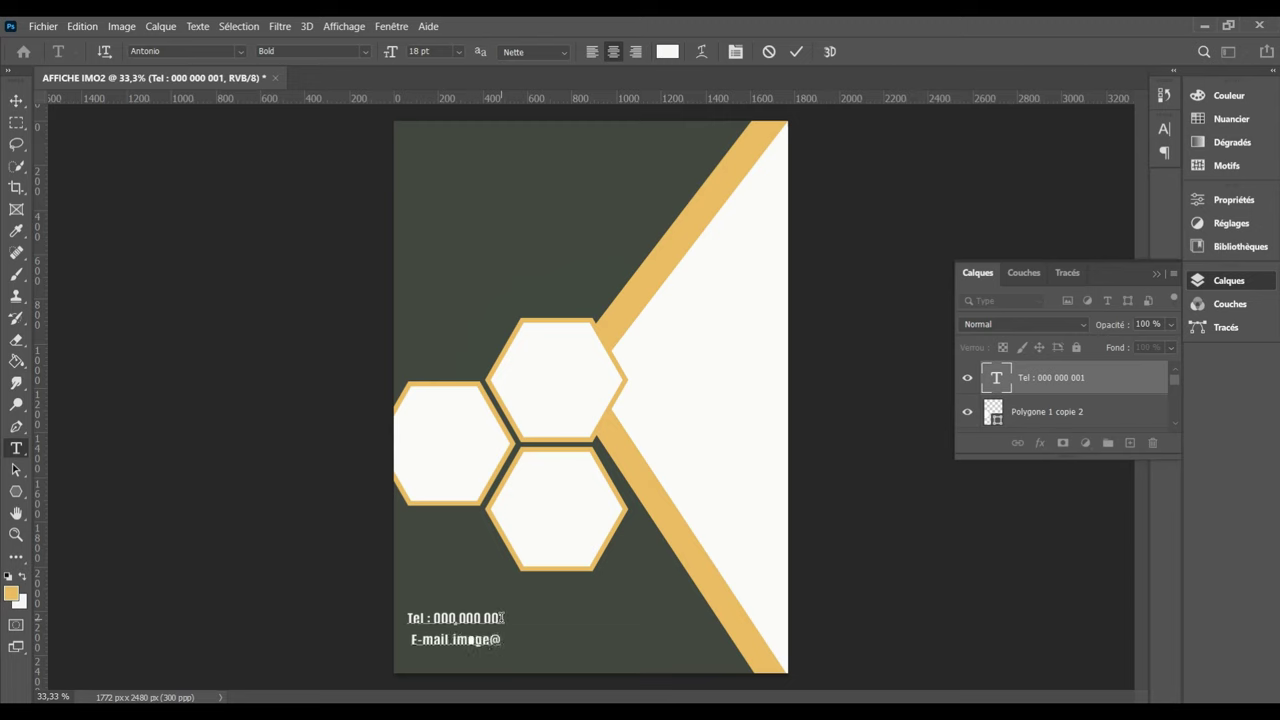
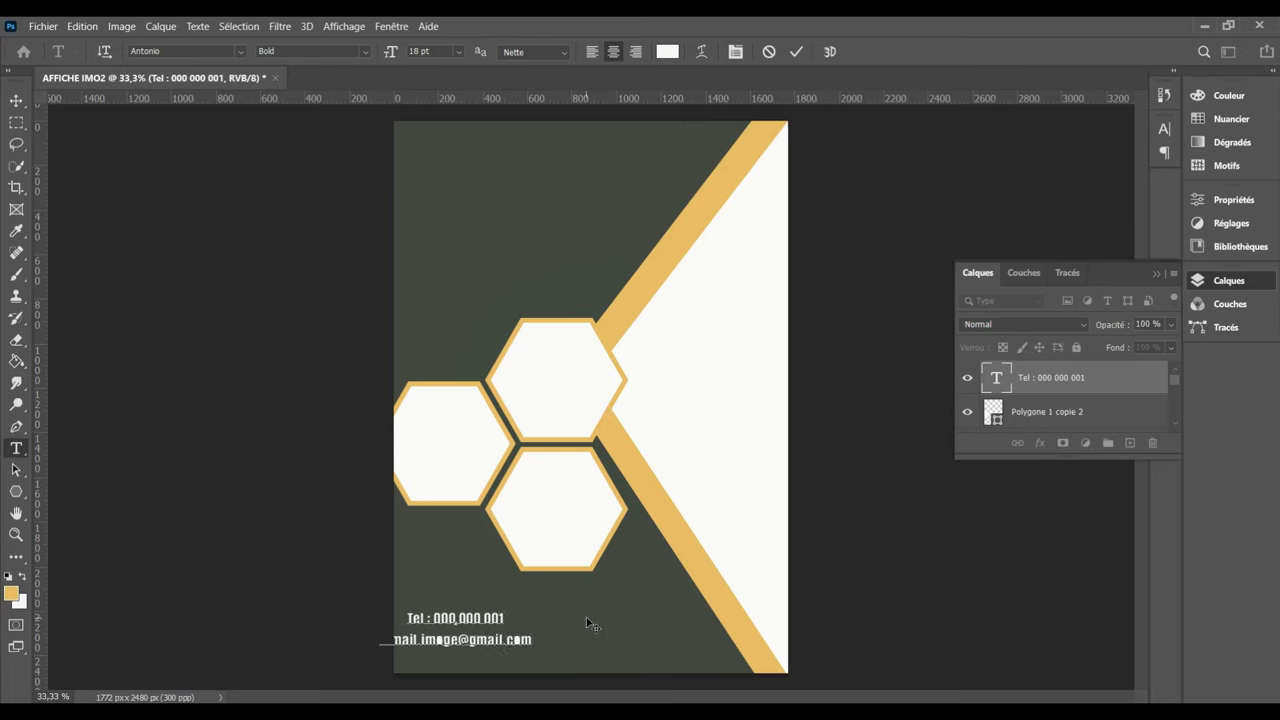
text(S)
text(i)
text(èg)
text(e Soci)
text(al)
text(,)
text(A bi)
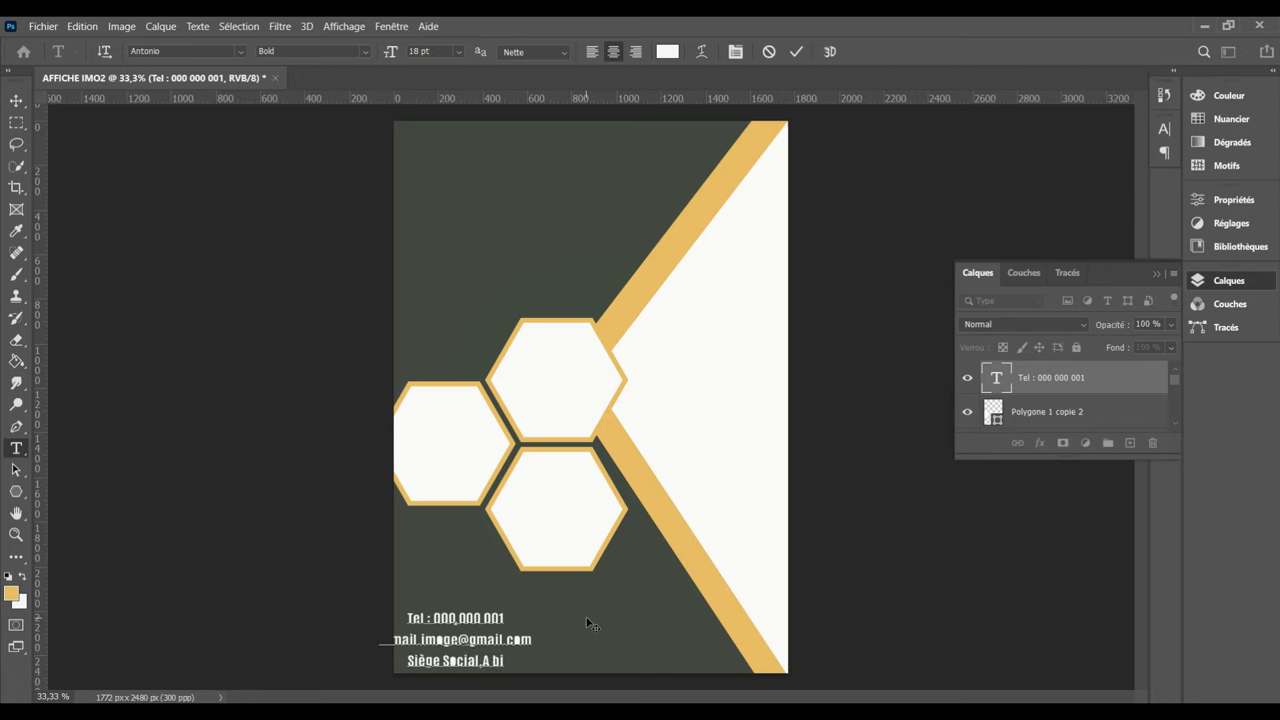
key(BackSpace)
key(BackSpace)
key(BackSpace)
text(bi dian)
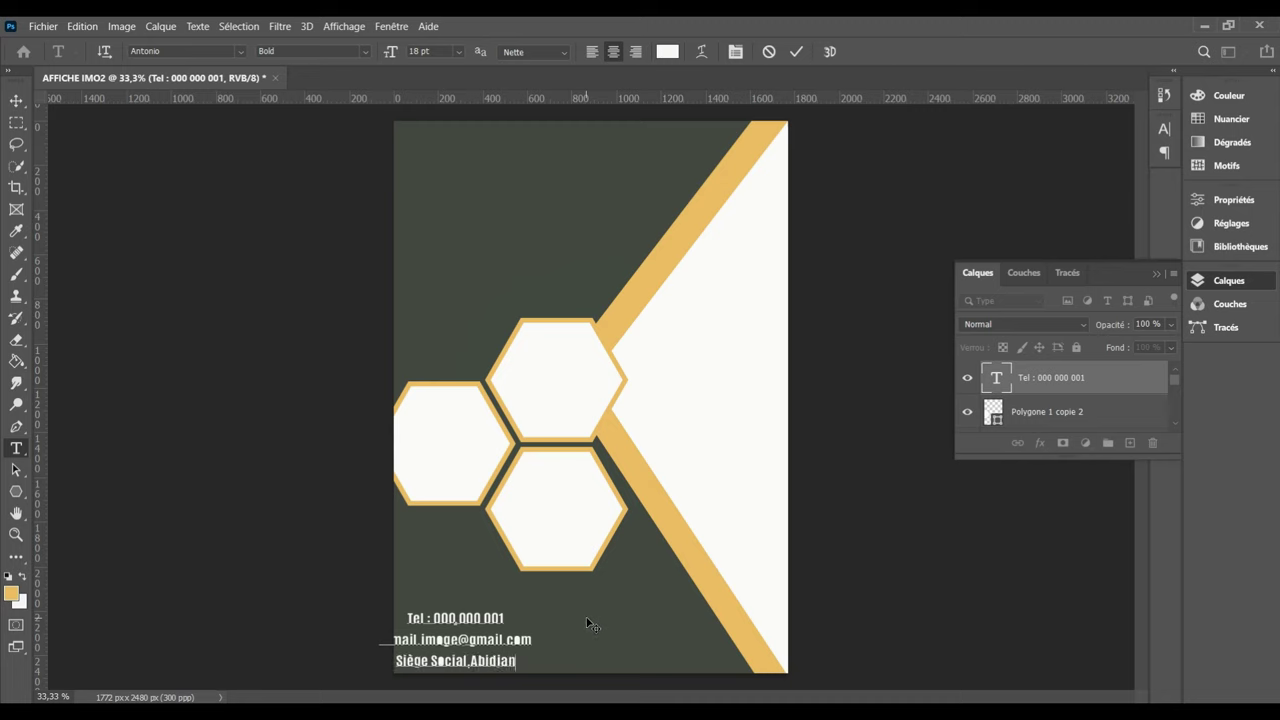
text( cocody)
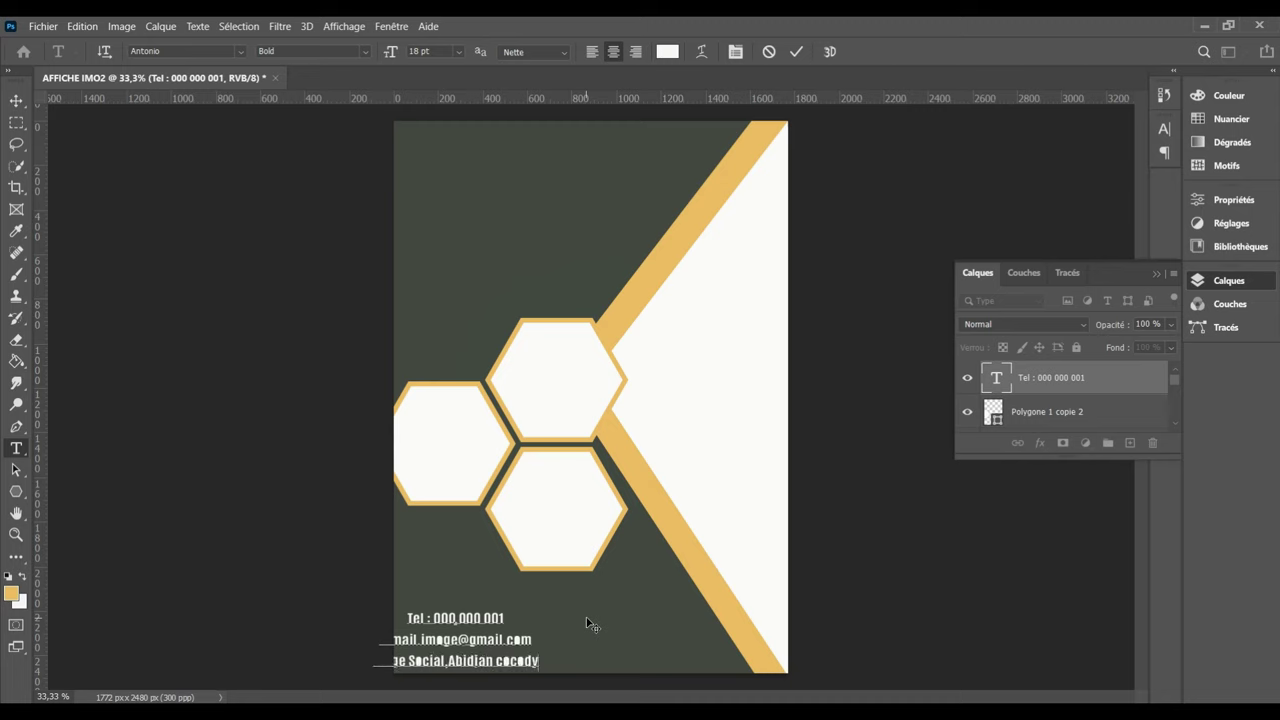
text( le)
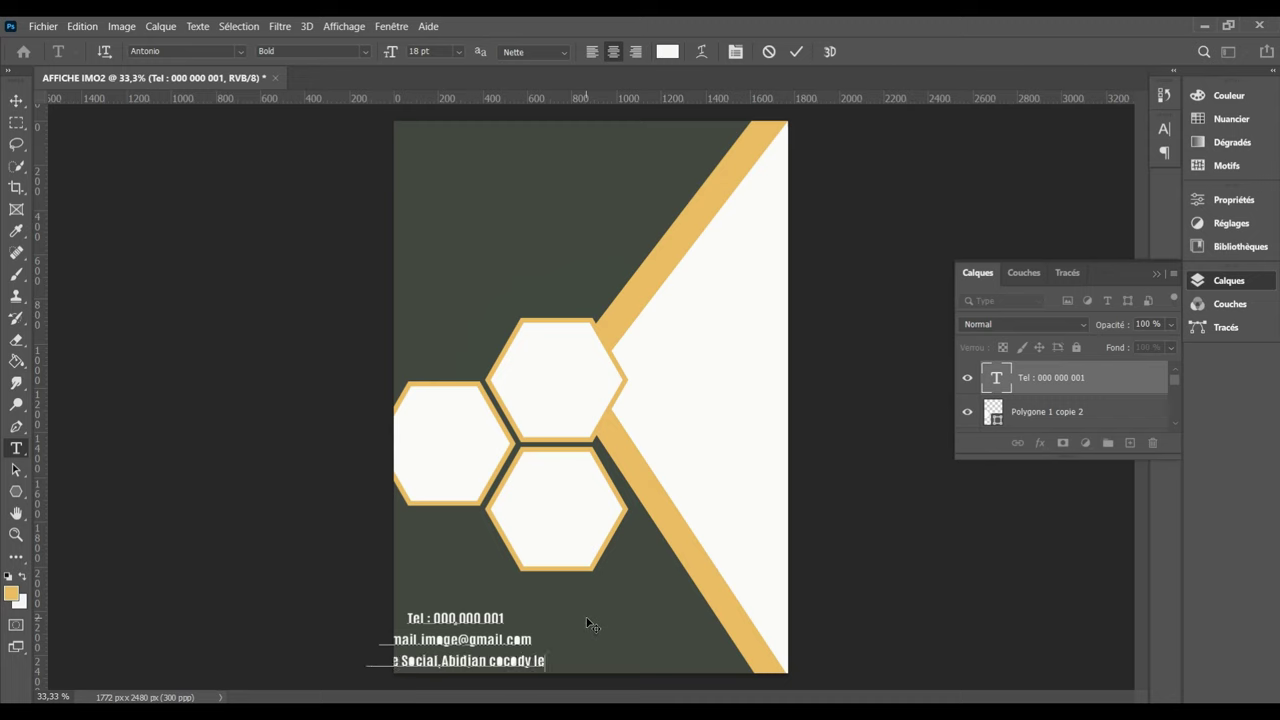
text( Mahou)
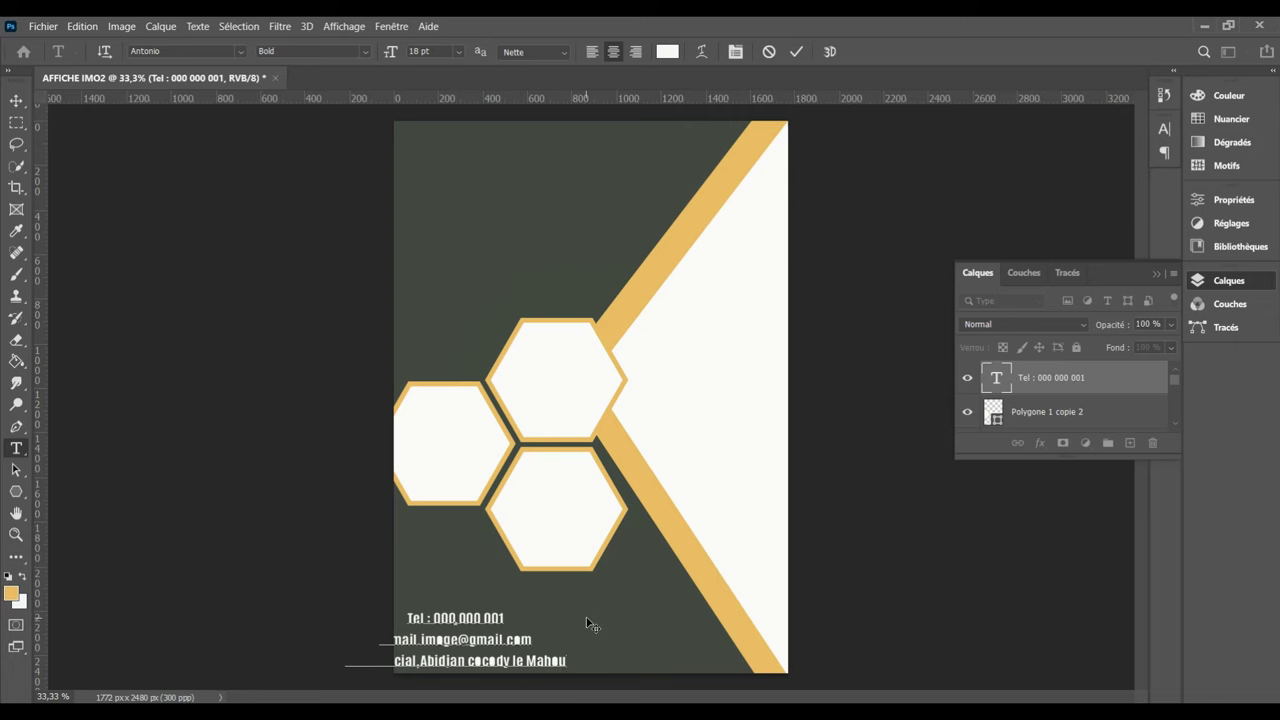
key(ctrl+a)
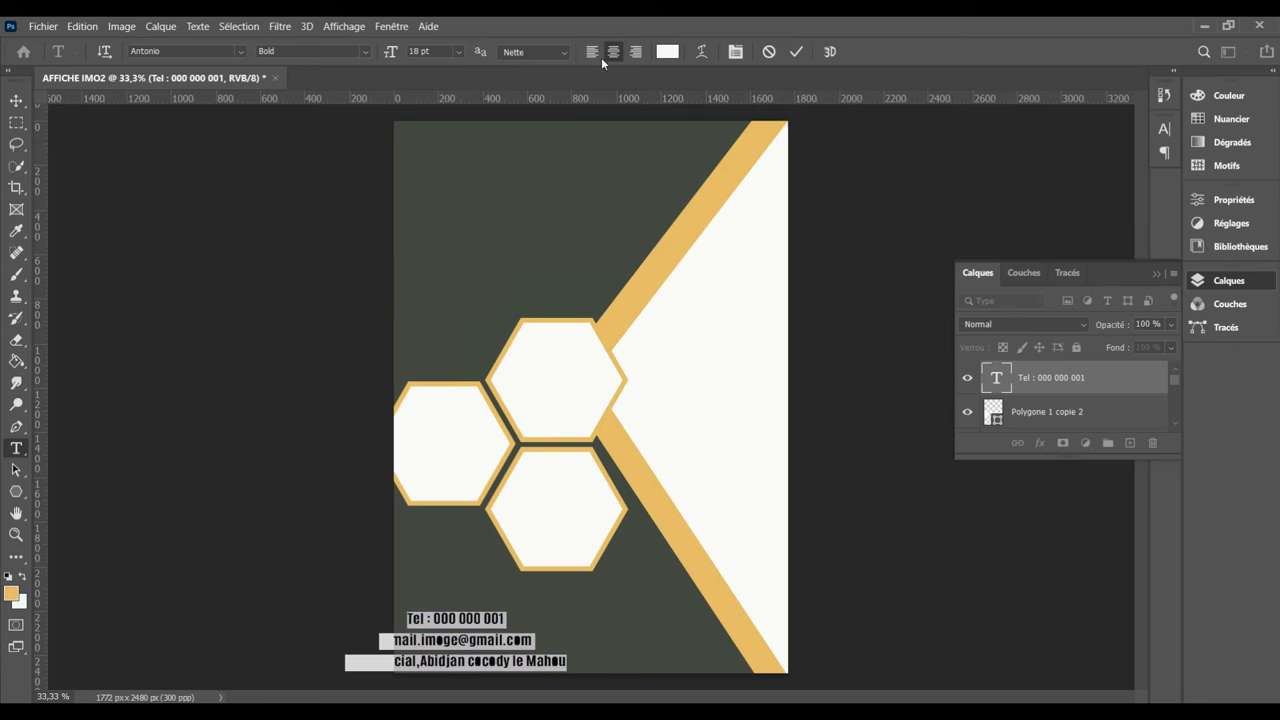
Left-align the contact text and change its font to Cambria.
click(594, 52)
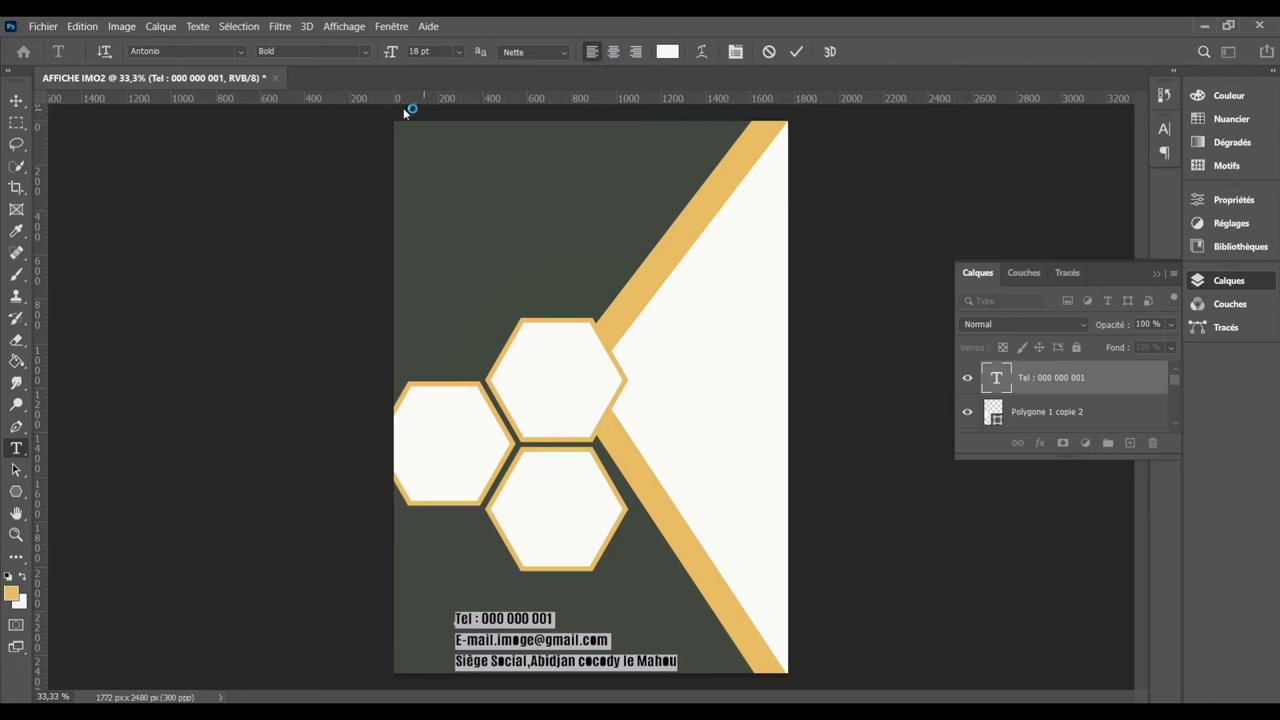
click(167, 52)
text(Arial Rounded)
key(Return)
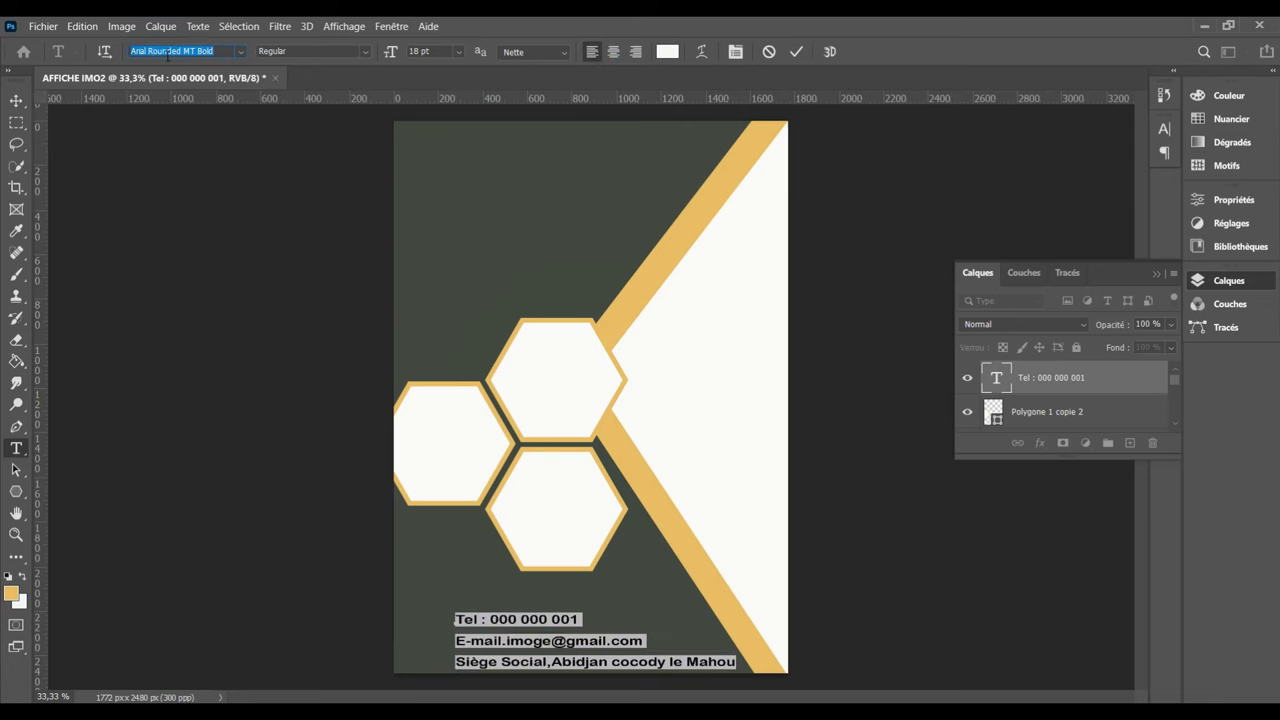
click(167, 52)
text(ca)
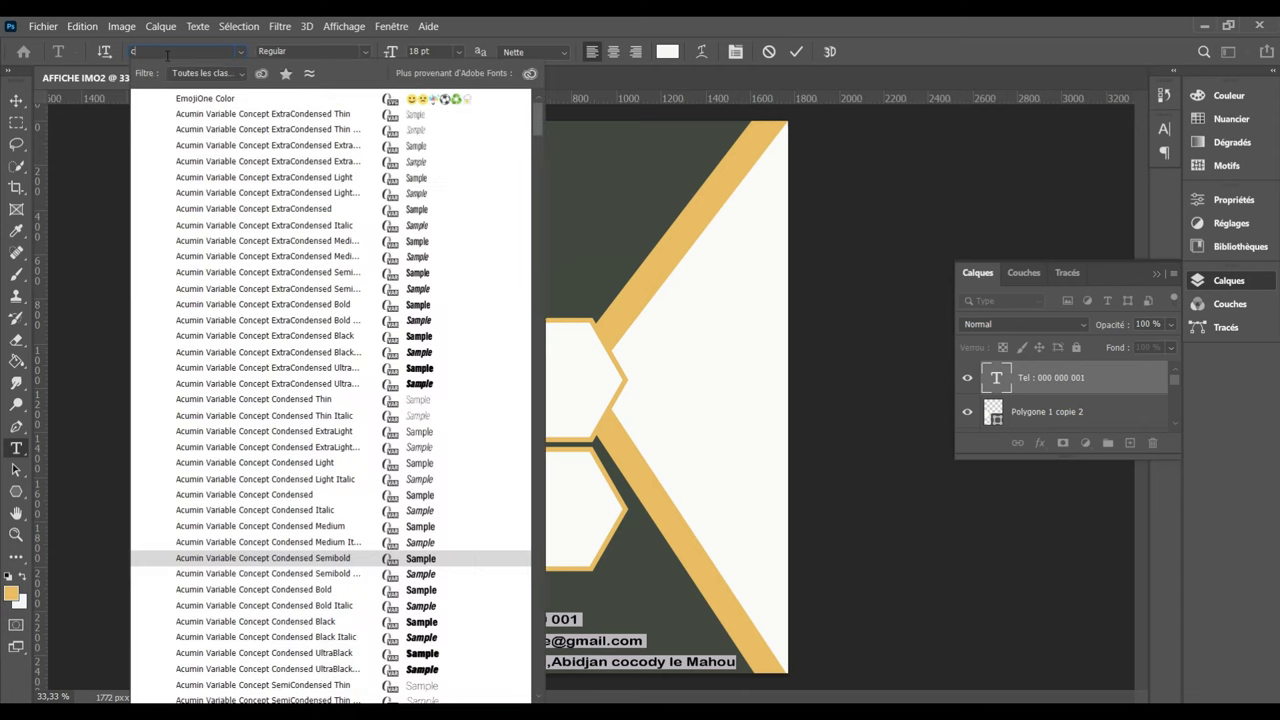
text(mbria)
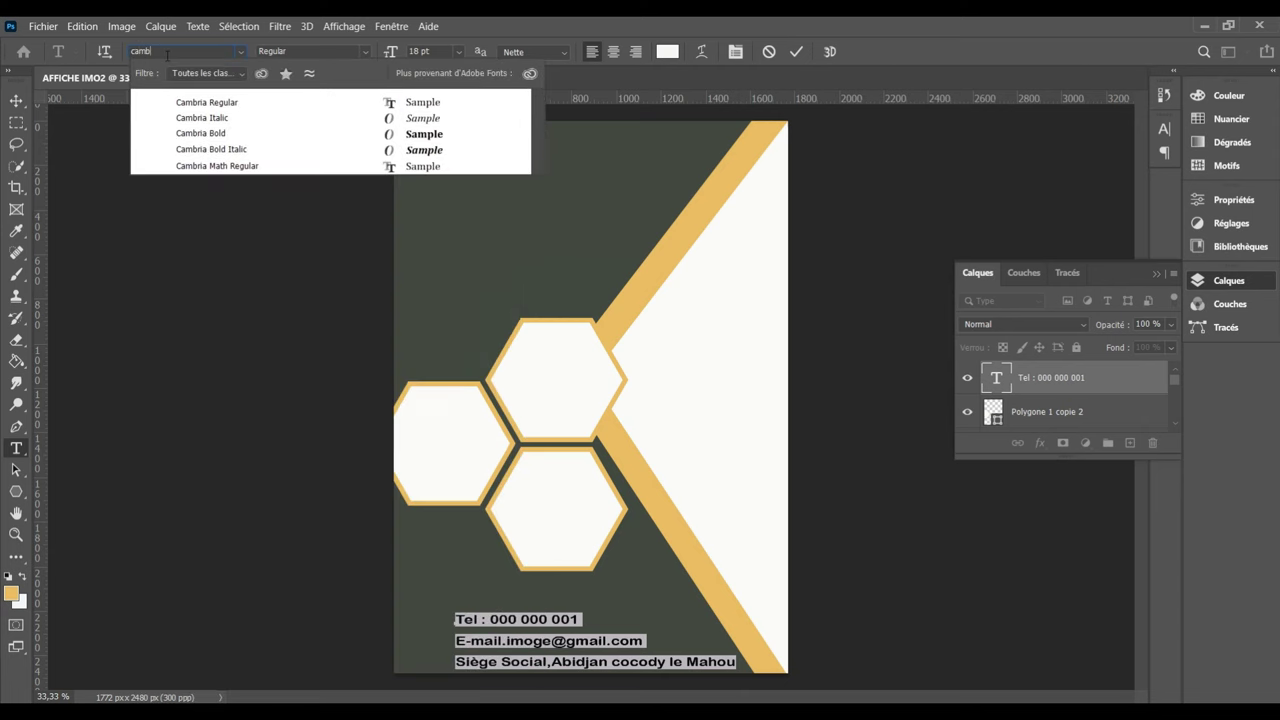
click(405, 137)
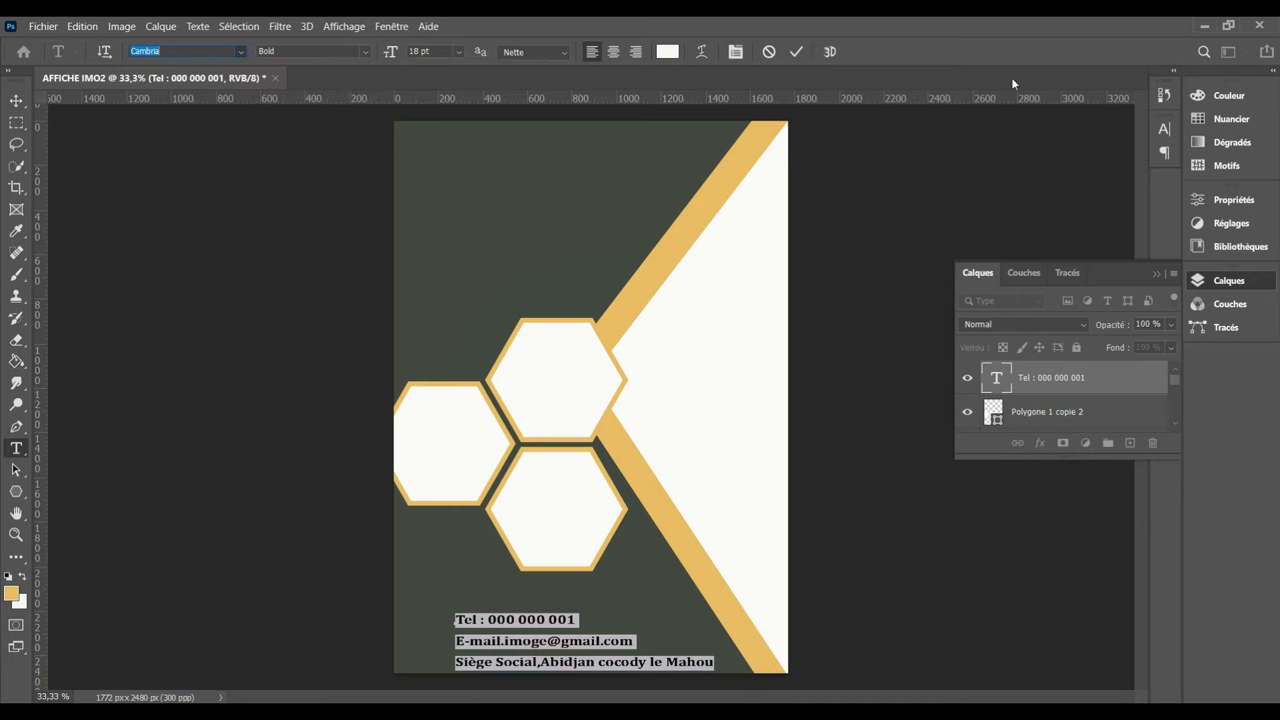
text(Antonio)
Set 15 pt leading, switch Cambria to Regular, and commit the text.
click(1164, 128)
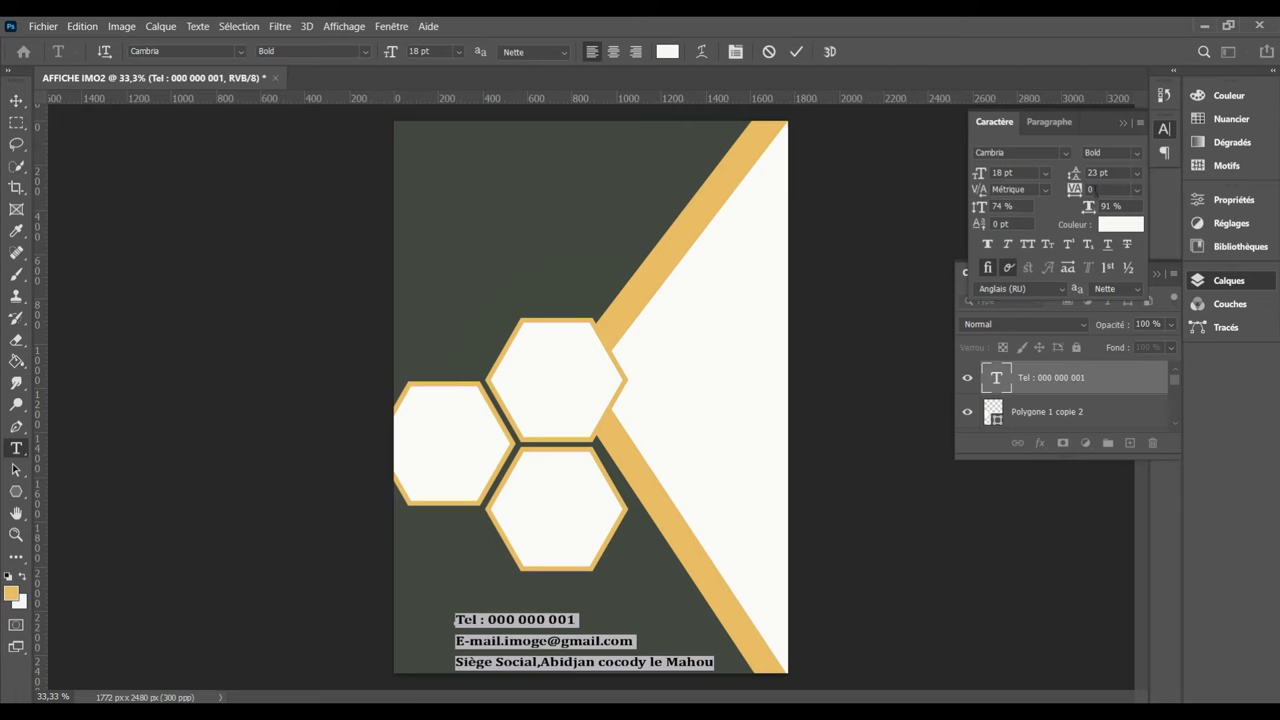
scroll(1093, 174, down, 2)
scroll(1093, 174, down, 2)
scroll(1094, 175, down, 2)
scroll(1096, 176, down, 2)
scroll(1094, 175, down, 1)
scroll(1094, 175, down, 1)
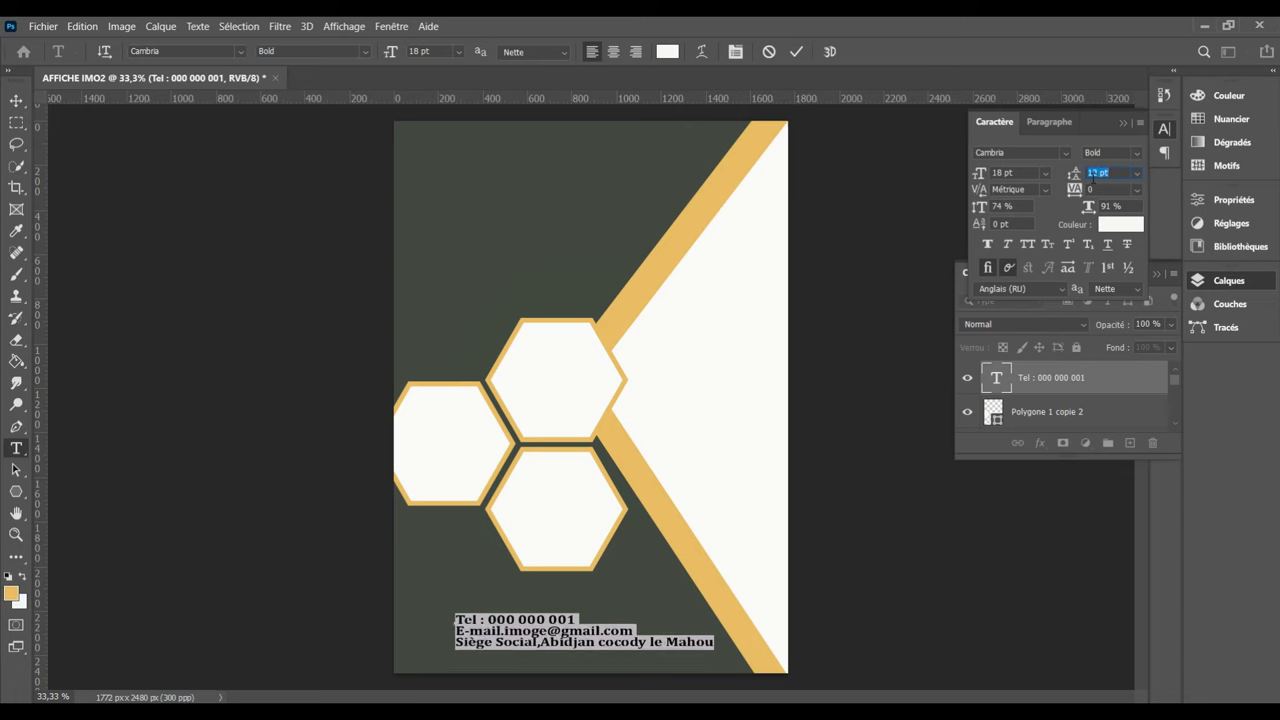
scroll(1094, 174, up, 1)
scroll(1094, 174, up, 1)
scroll(1094, 174, up, 1)
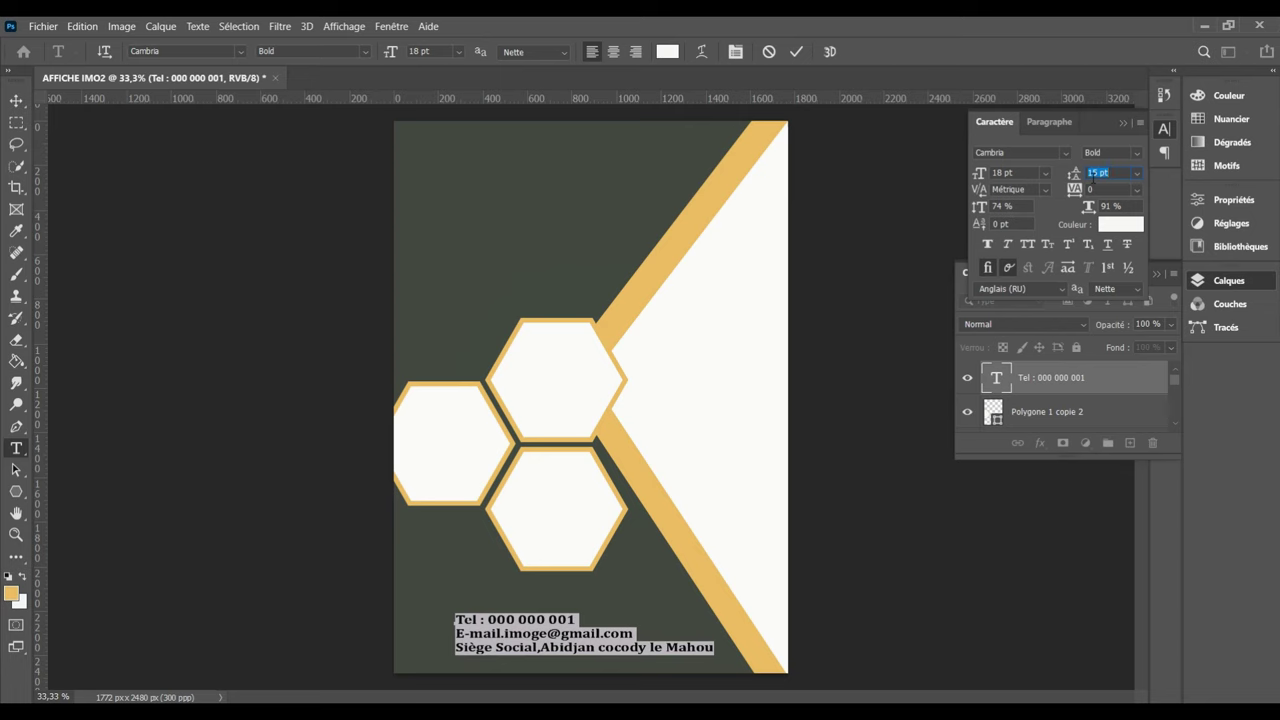
click(363, 52)
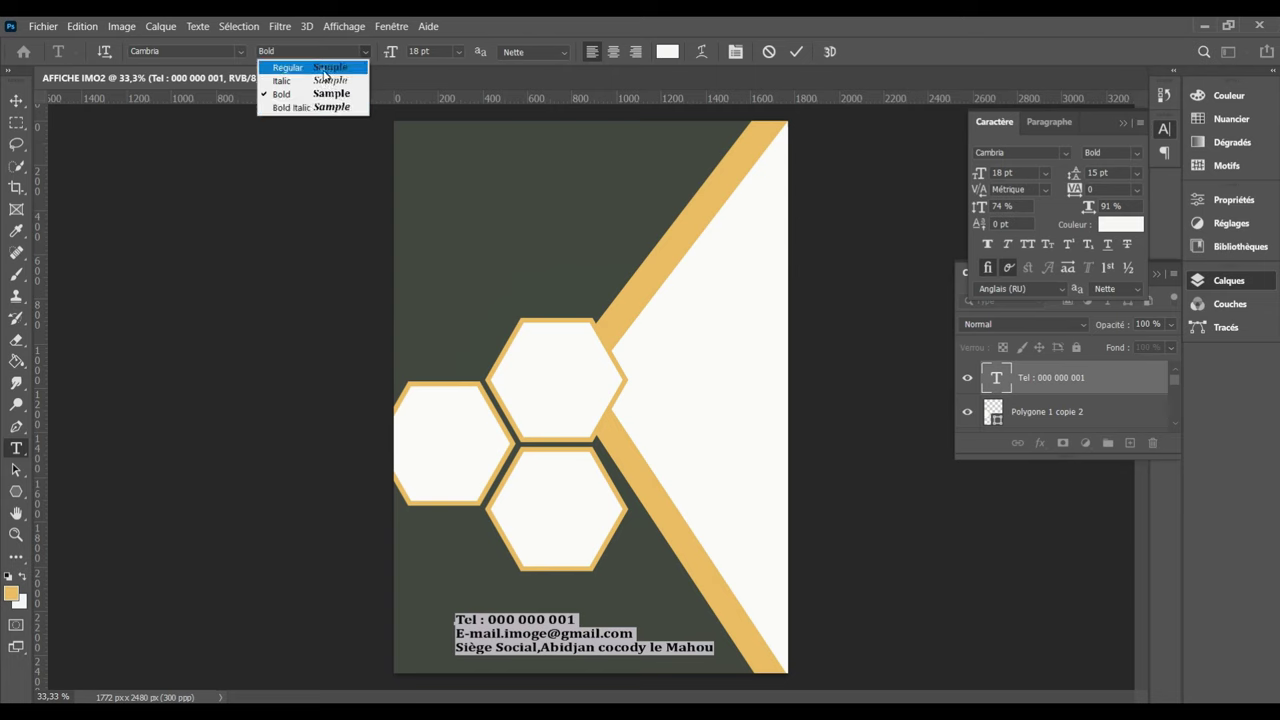
click(325, 70)
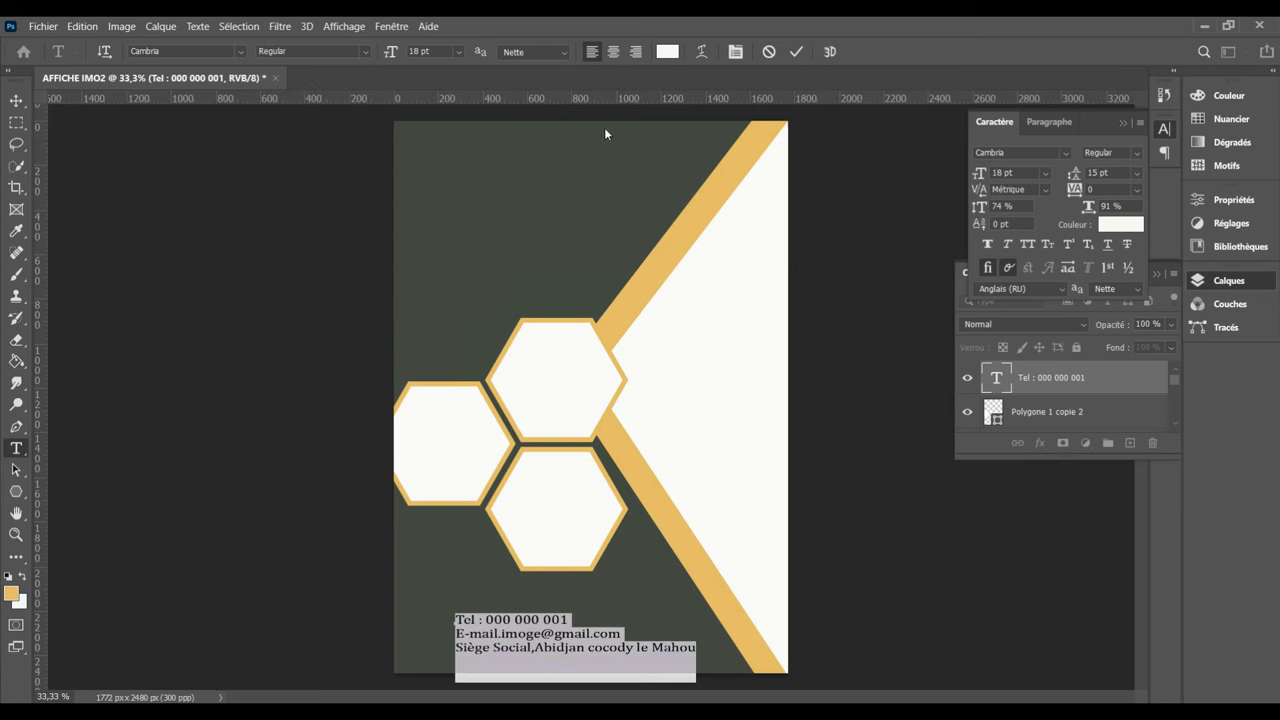
click(800, 55)
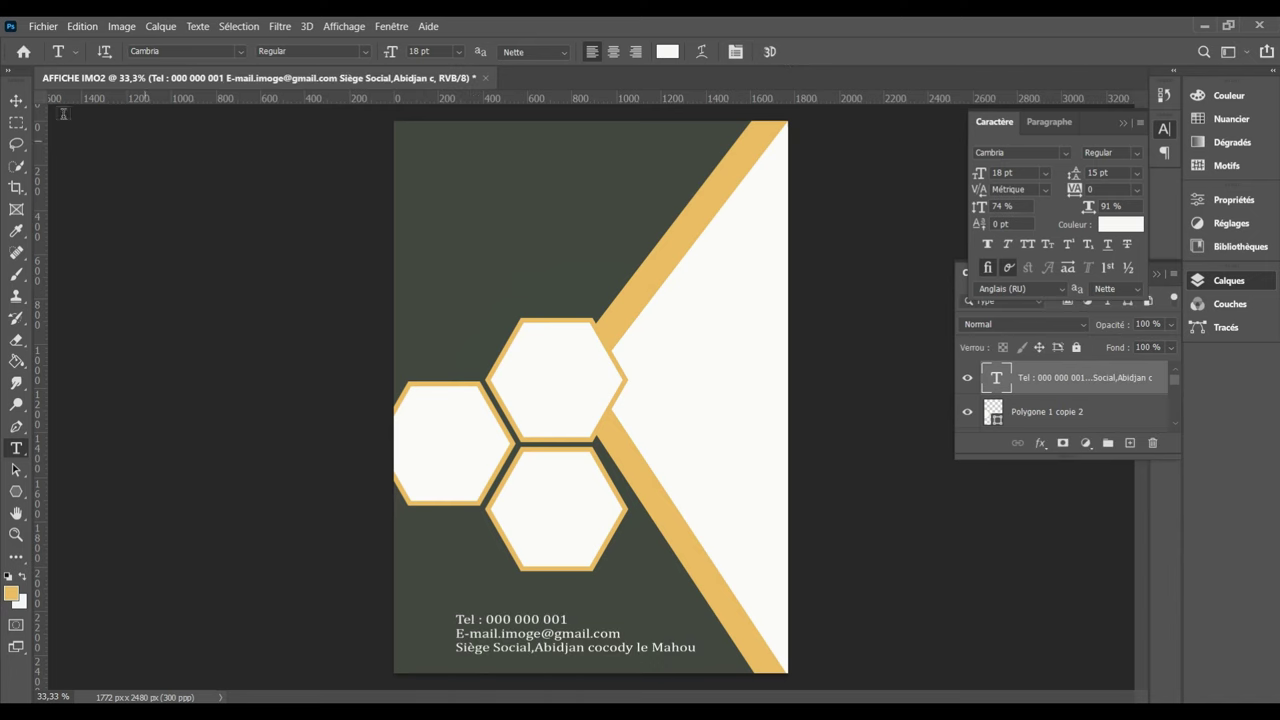
Change the whole contact block's font to Baloo Paaji 2 Bold.
click(503, 641)
key(ctrl+a)
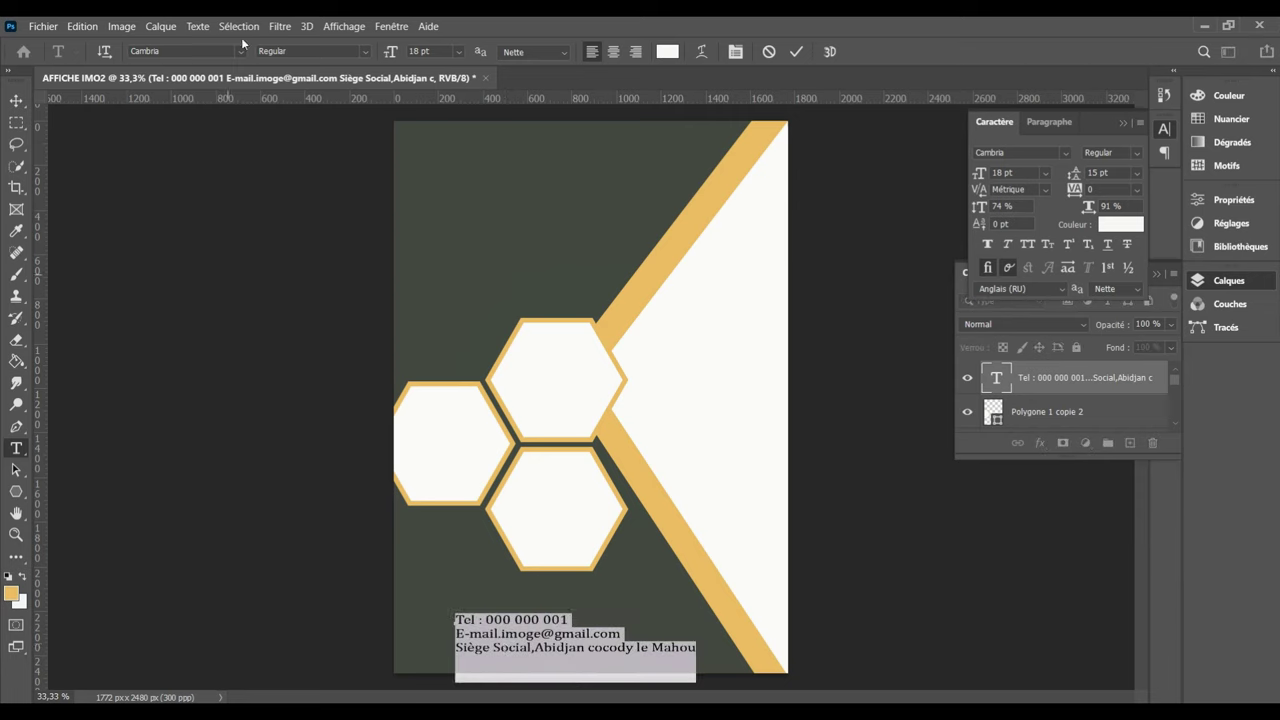
click(196, 50)
text(a)
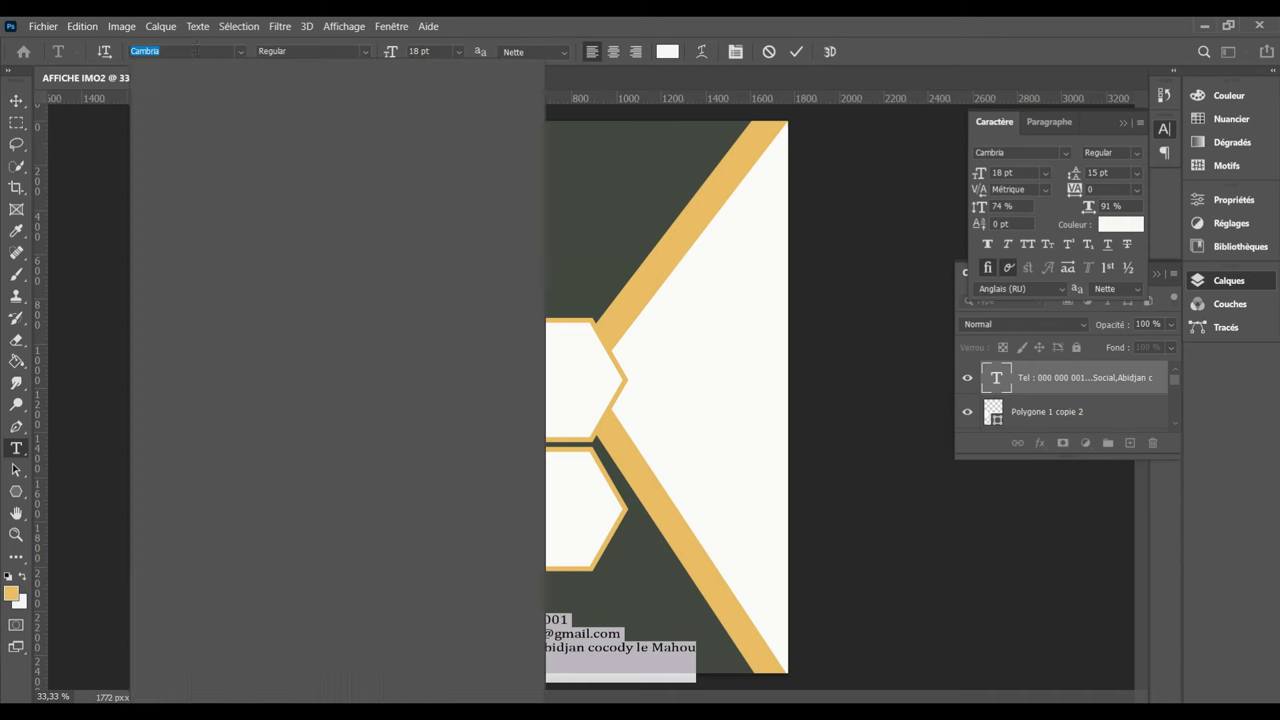
text(m)
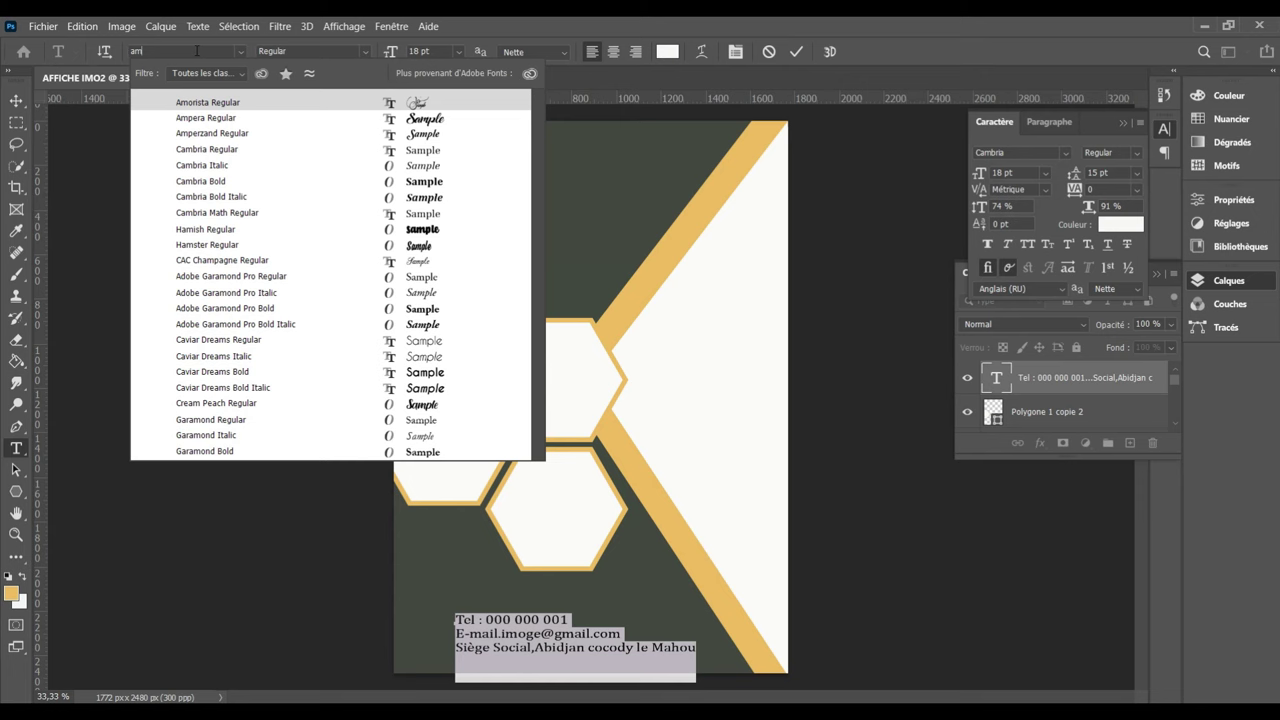
key(BackSpace)
key(BackSpace)
text(a)
key(BackSpace)
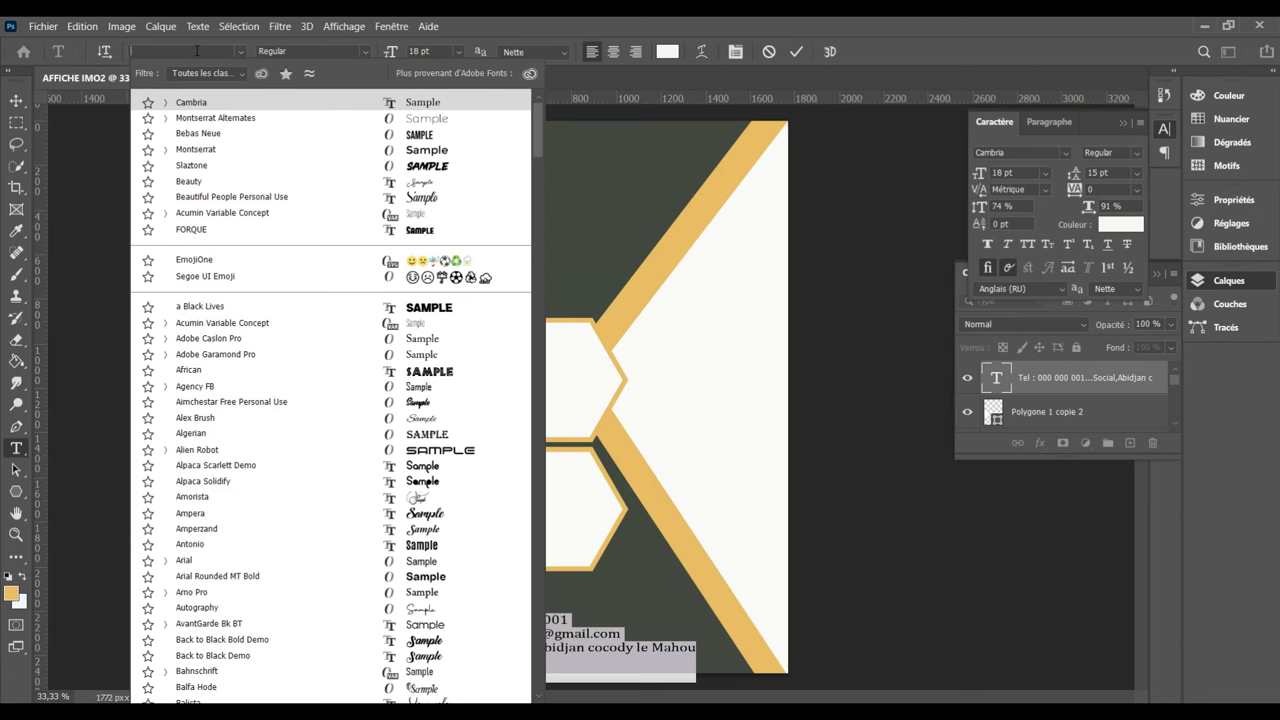
text(ba)
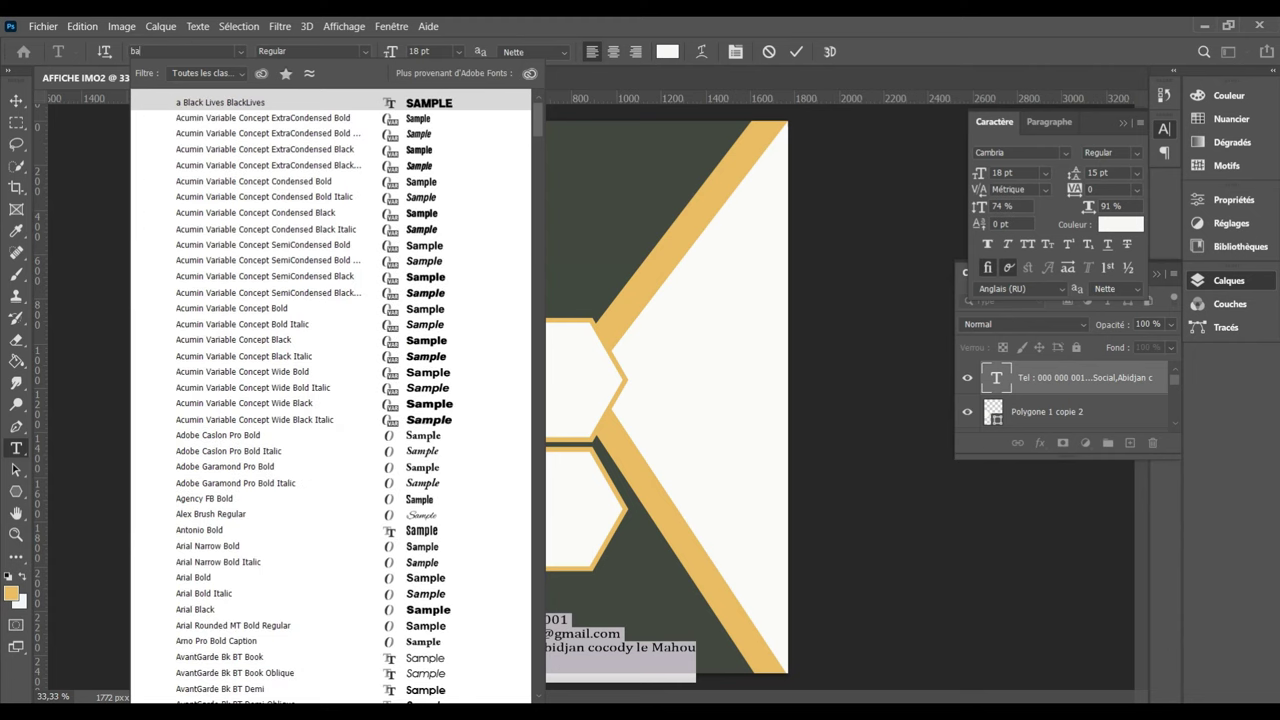
text(loo)
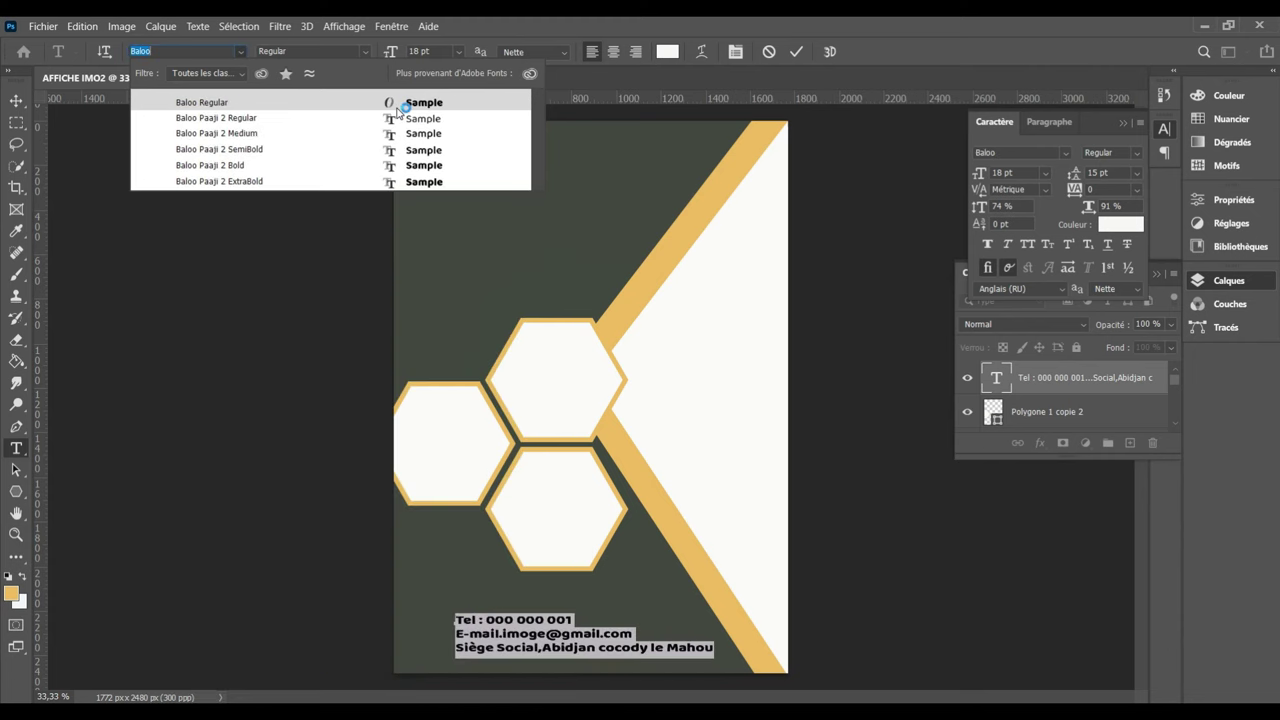
key(Down)
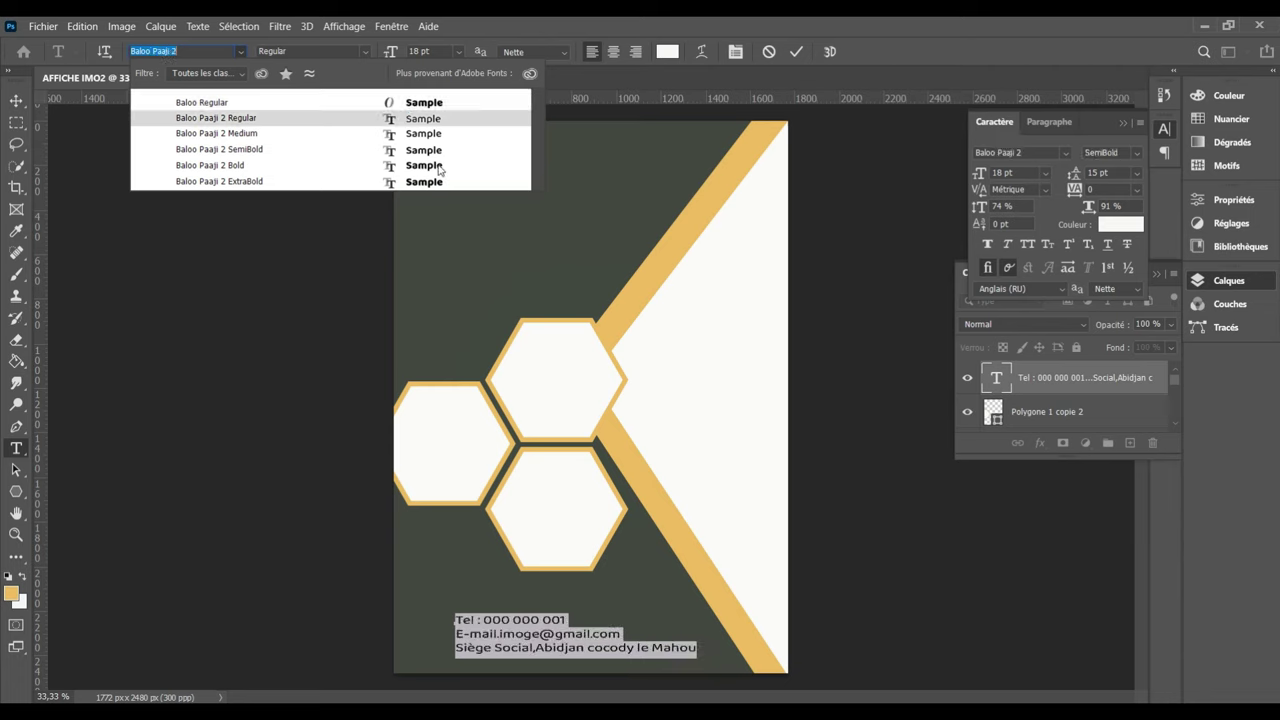
key(Down)
key(Down)
key(Down)
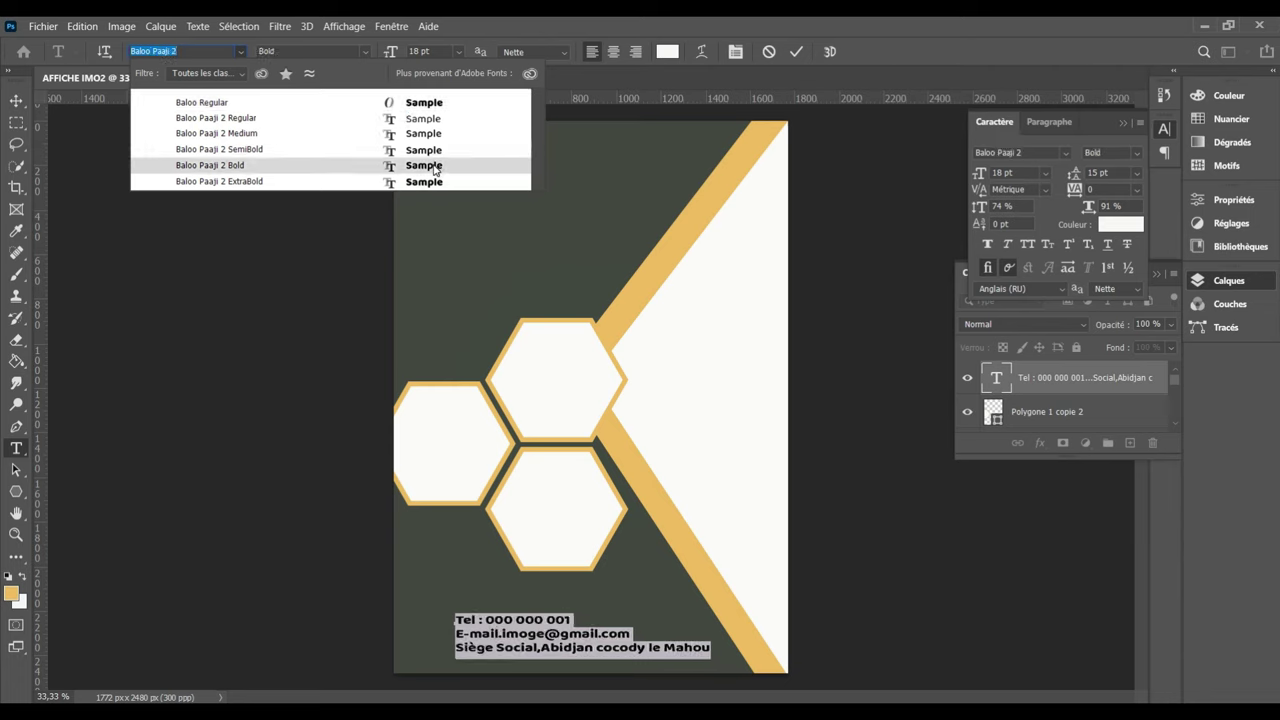
click(433, 166)
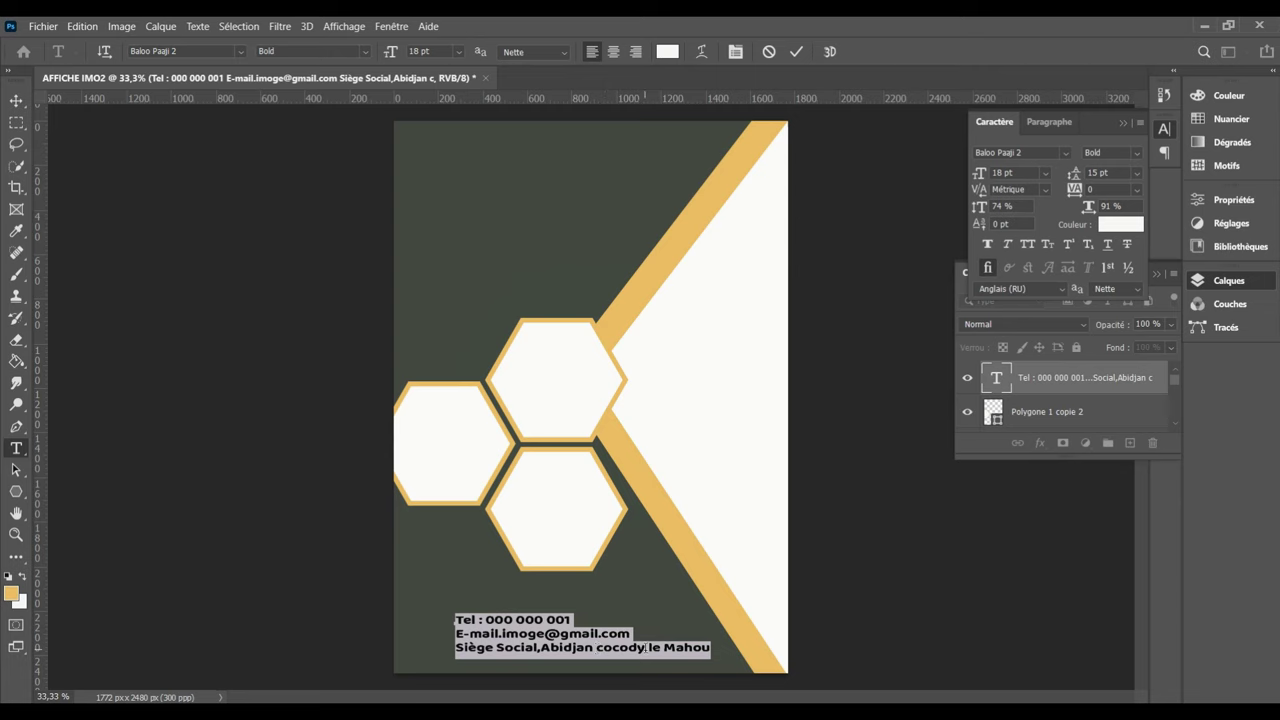
Wrap the end of the address onto its own fourth line after 'cocody' and commit.
click(648, 647)
key(Return)
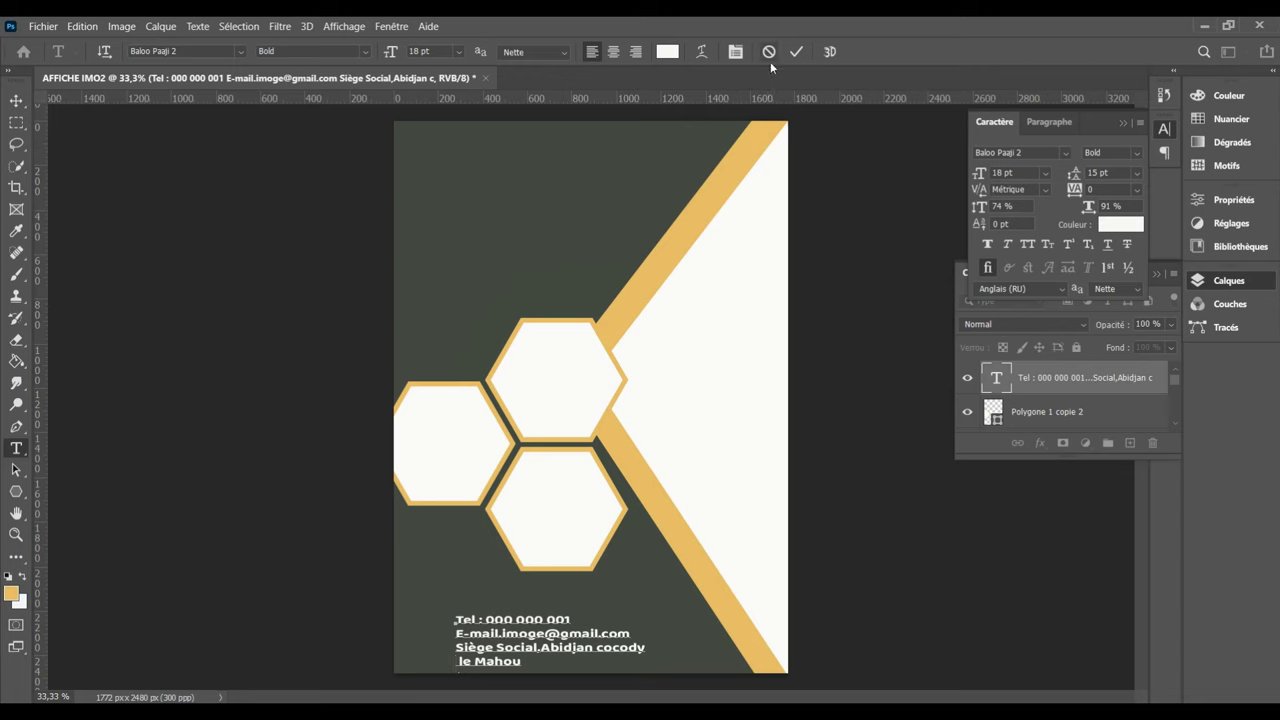
click(796, 51)
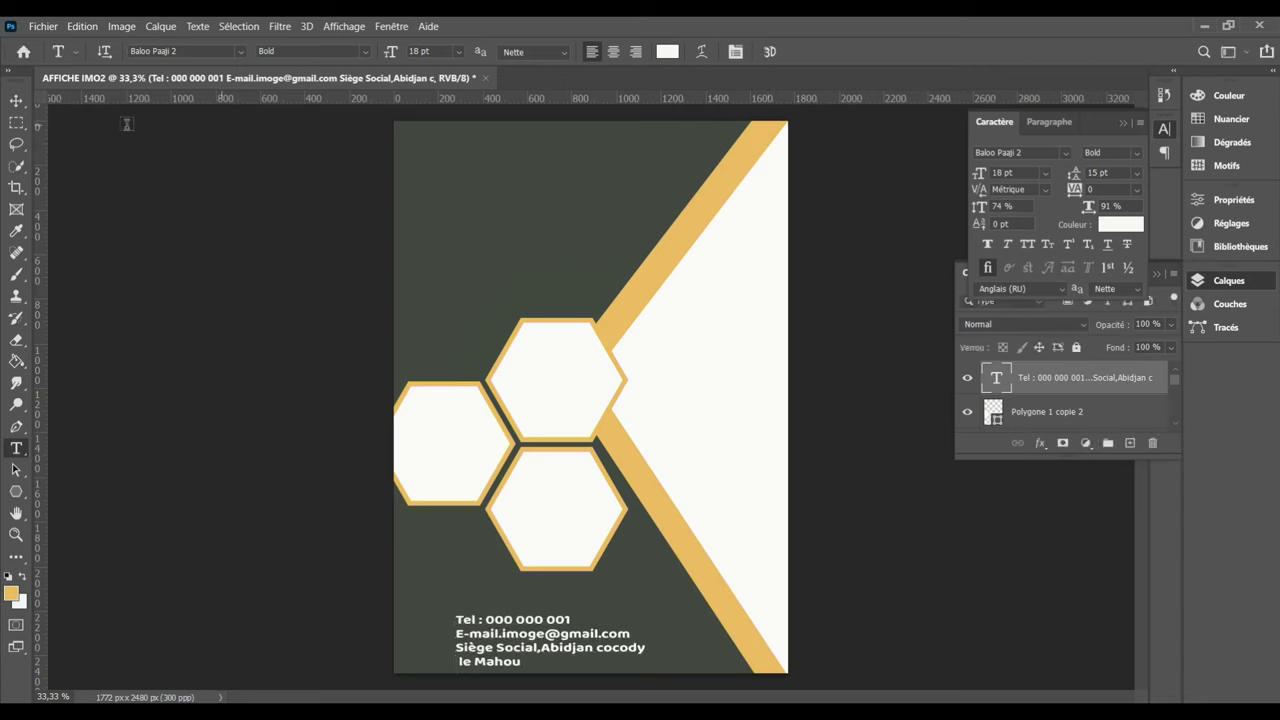
Drag the four-line contact block up and left toward the bottom-left corner.
click(16, 100)
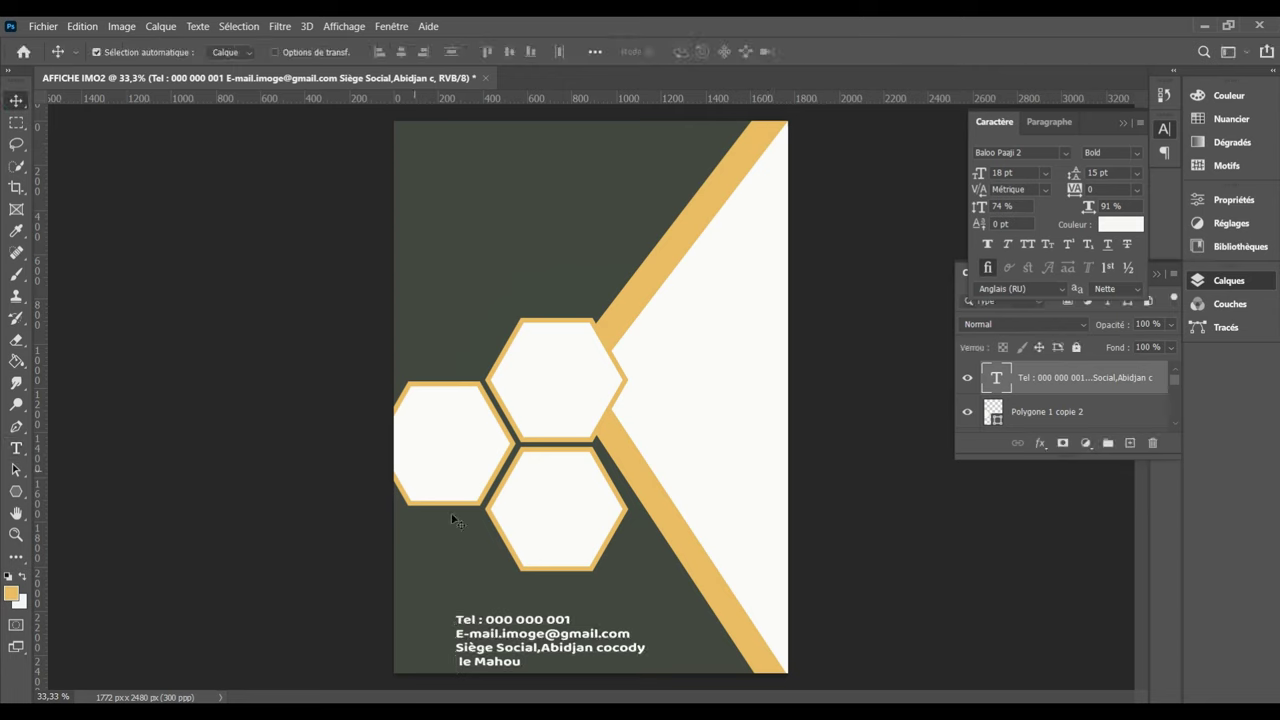
drag(501, 640, 469, 628)
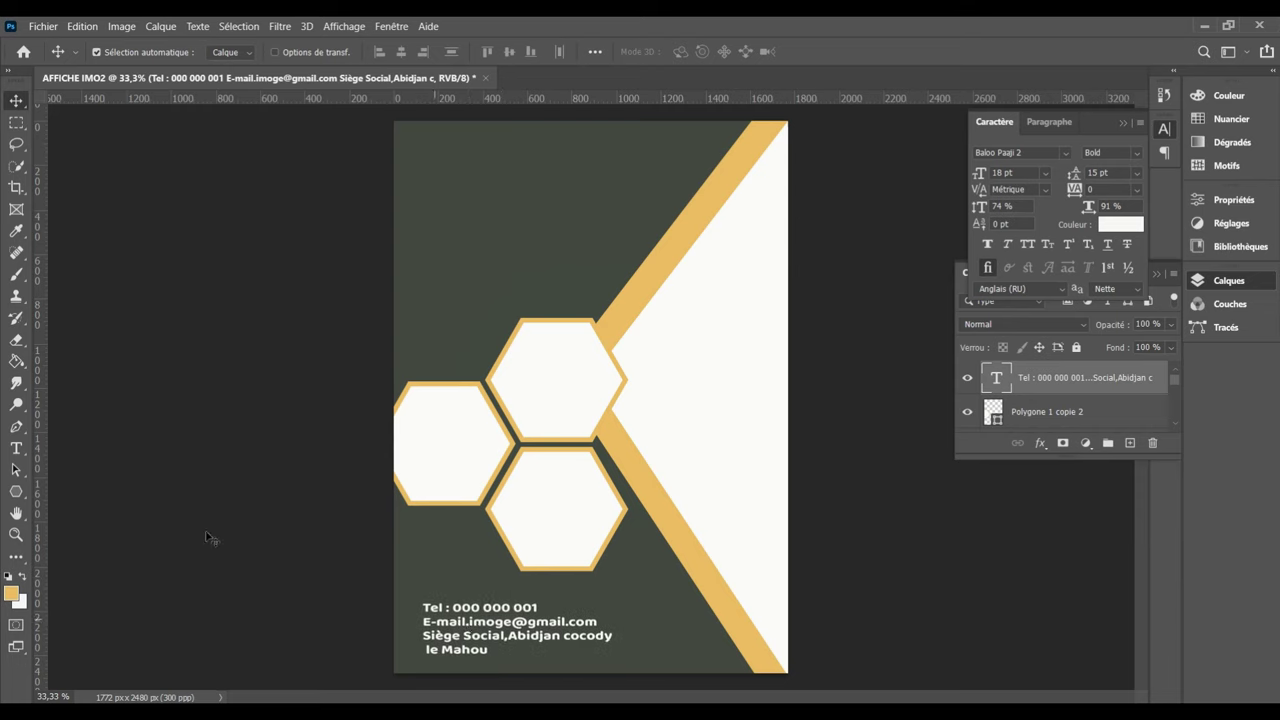
Draw a thin 27 × 221 px yellow rounded bar with no outline beside the contact text, then nudge the text.
click(17, 492)
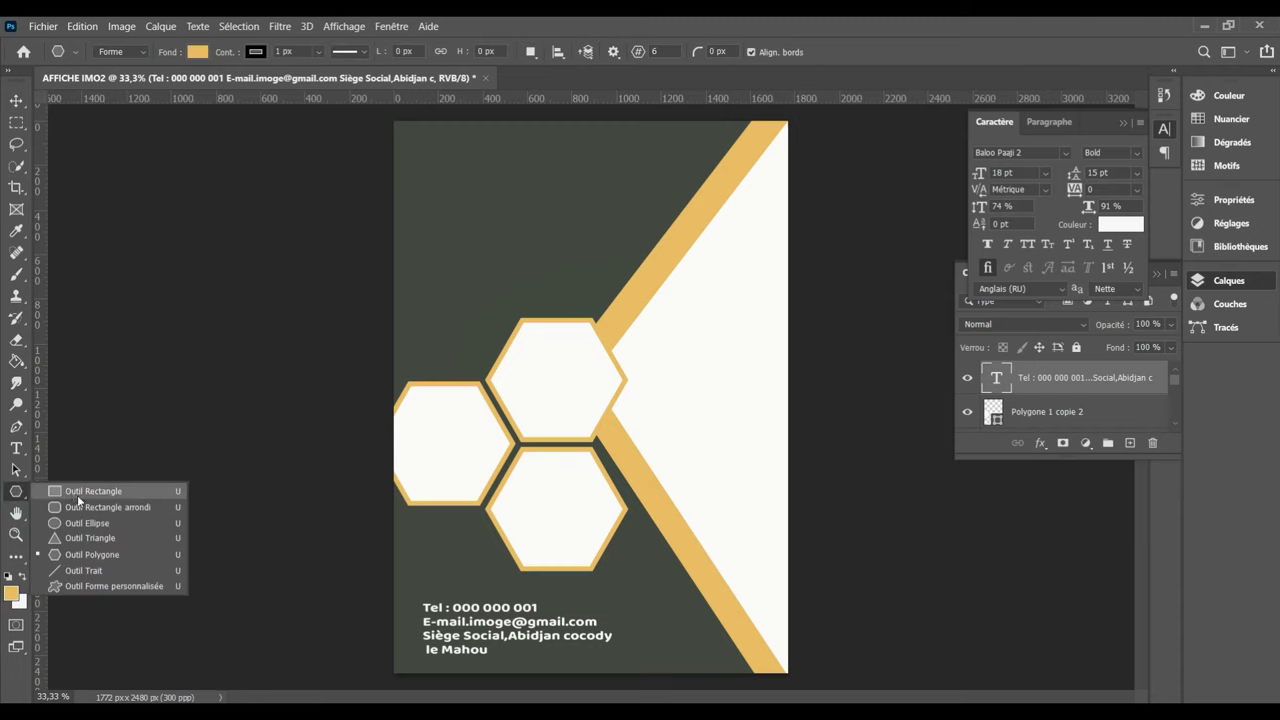
click(80, 509)
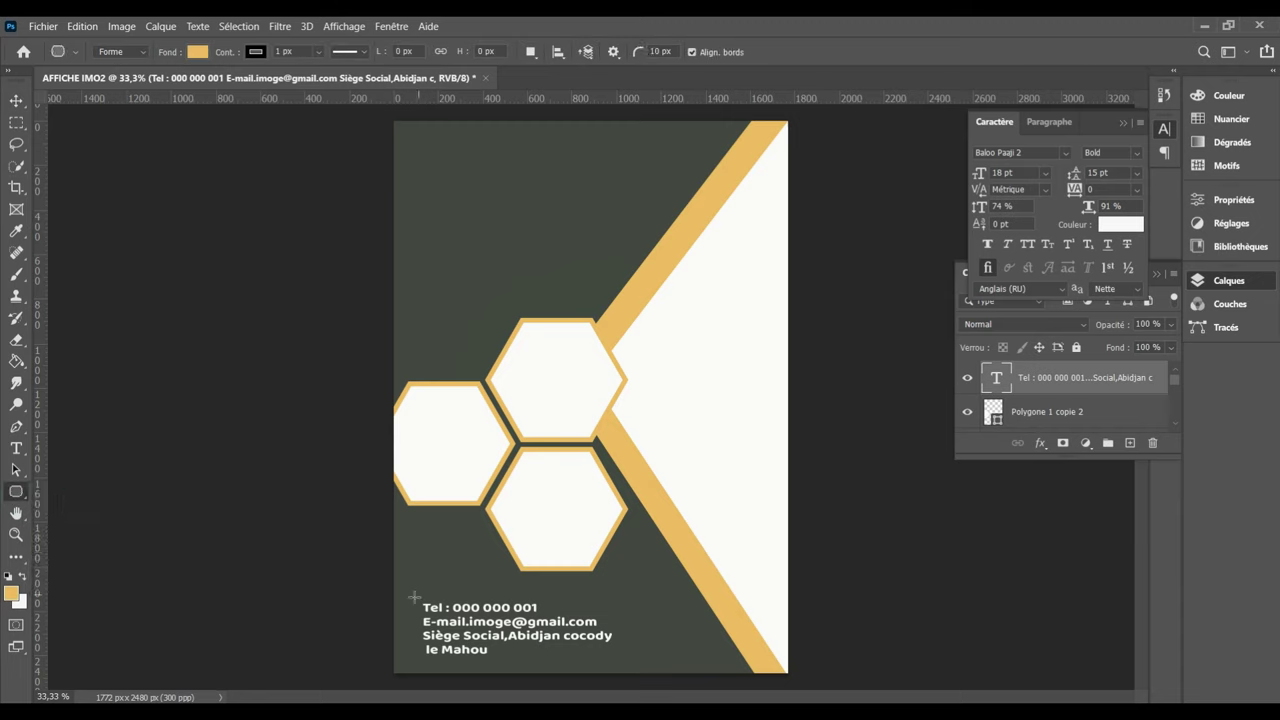
drag(409, 607, 414, 653)
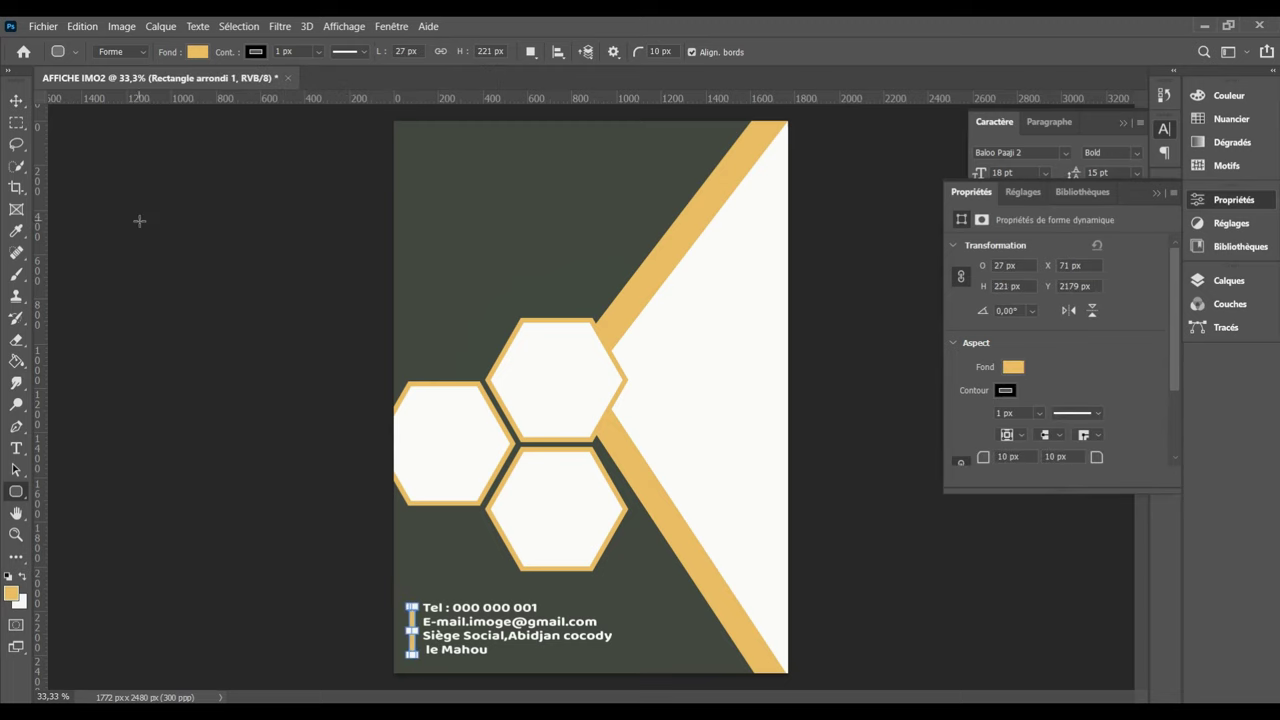
click(254, 51)
click(157, 83)
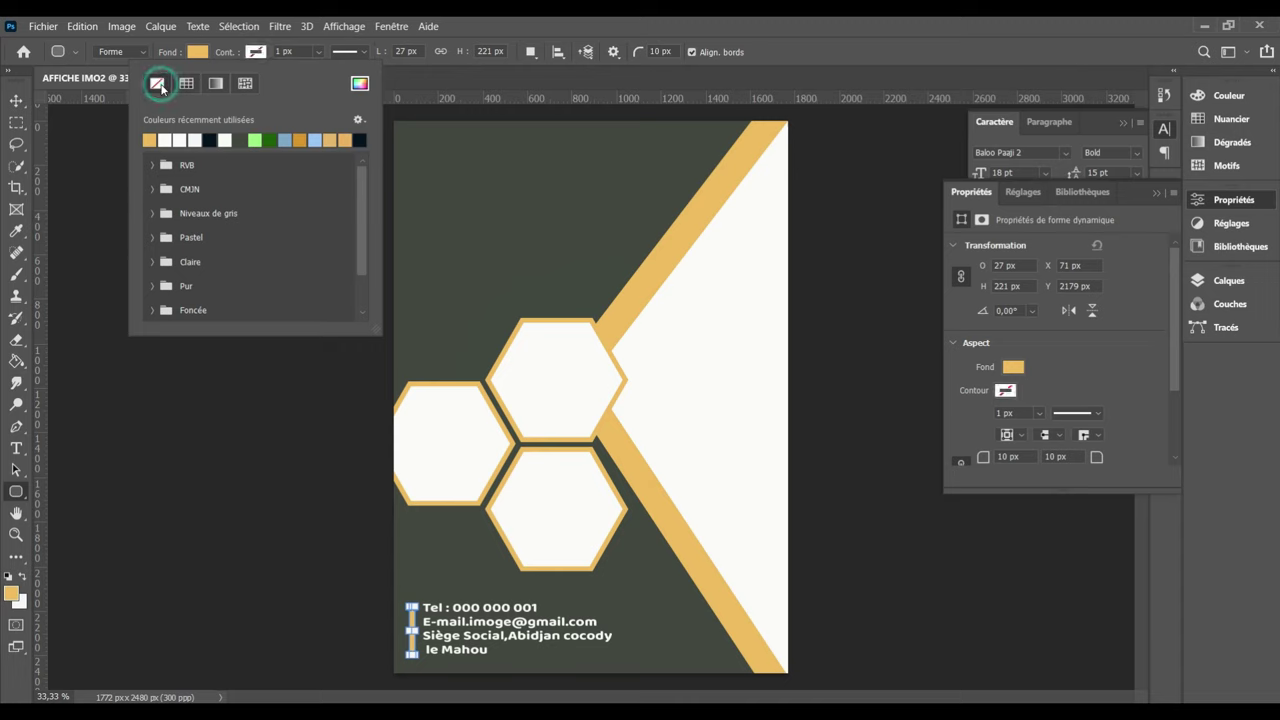
click(18, 101)
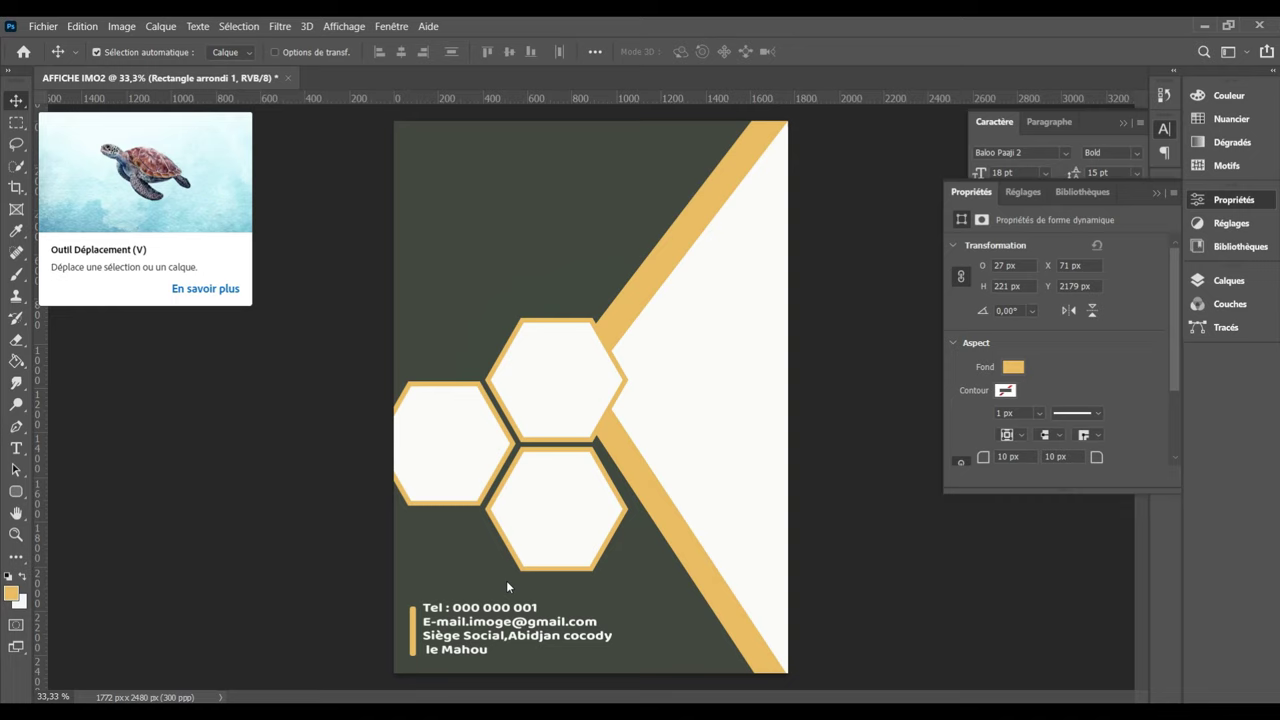
click(474, 649)
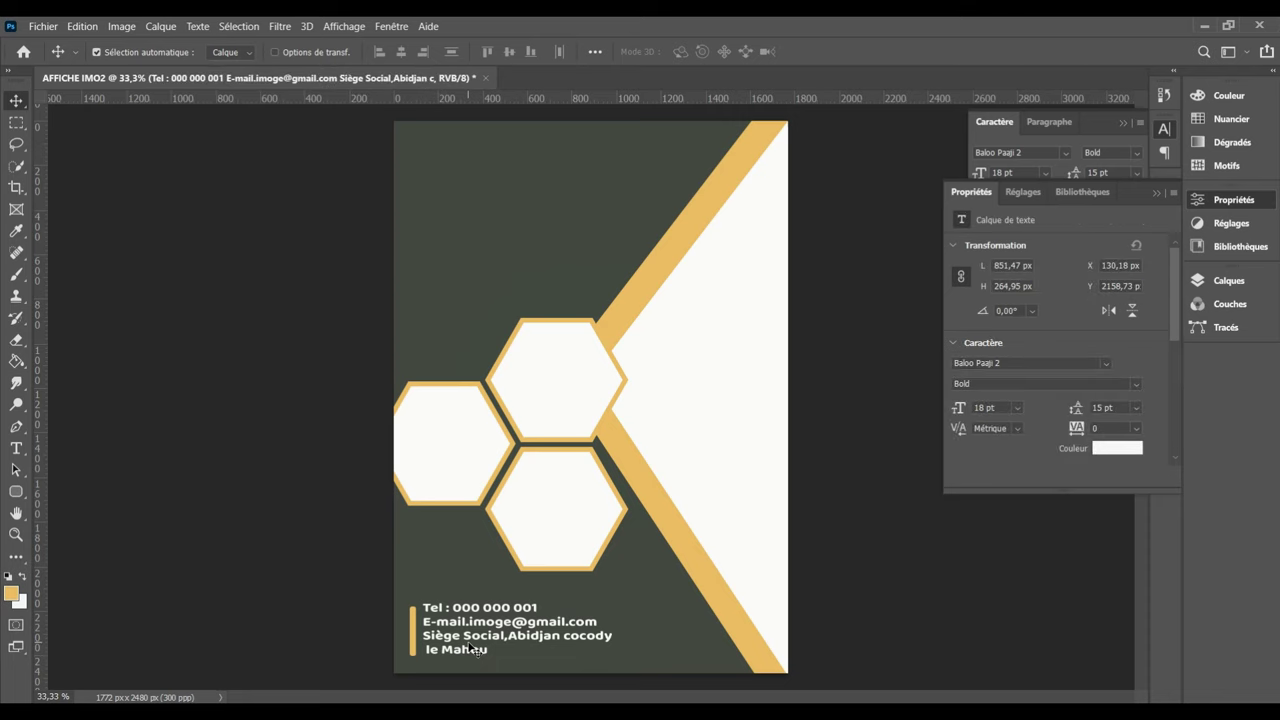
drag(469, 644, 469, 645)
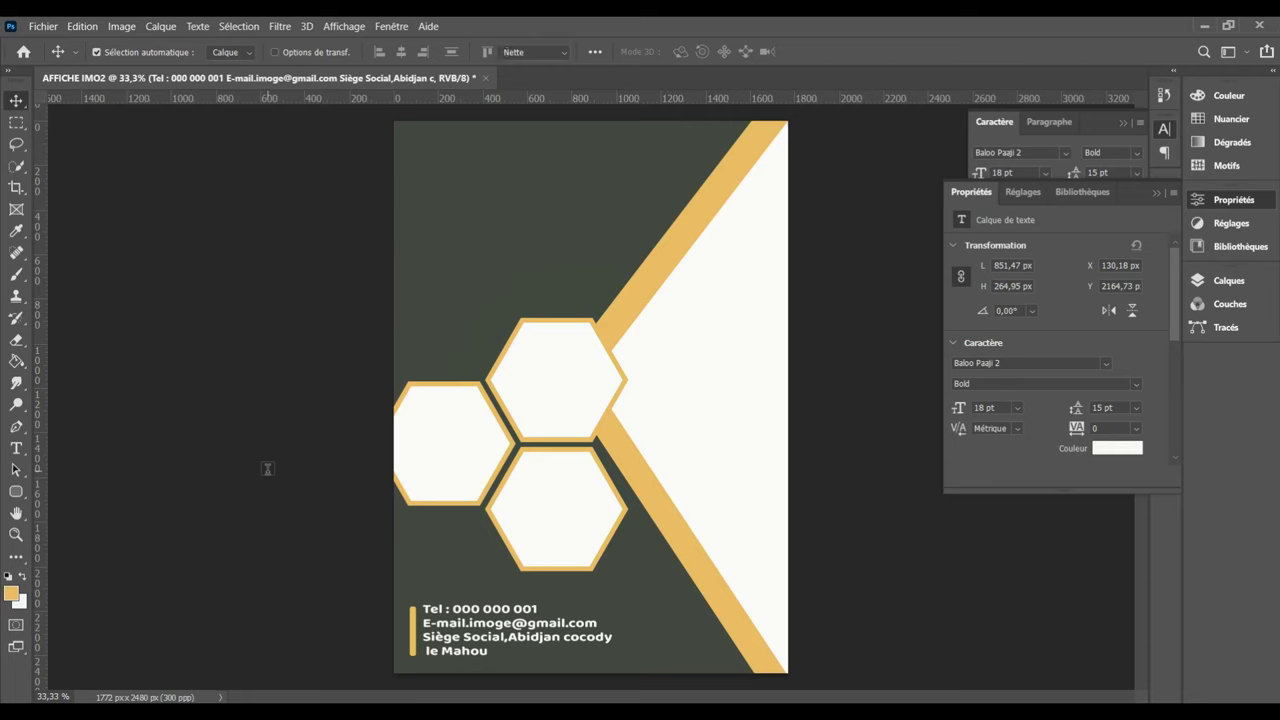
Create a text layer near the top-left and type the word GEMO.
key(t)
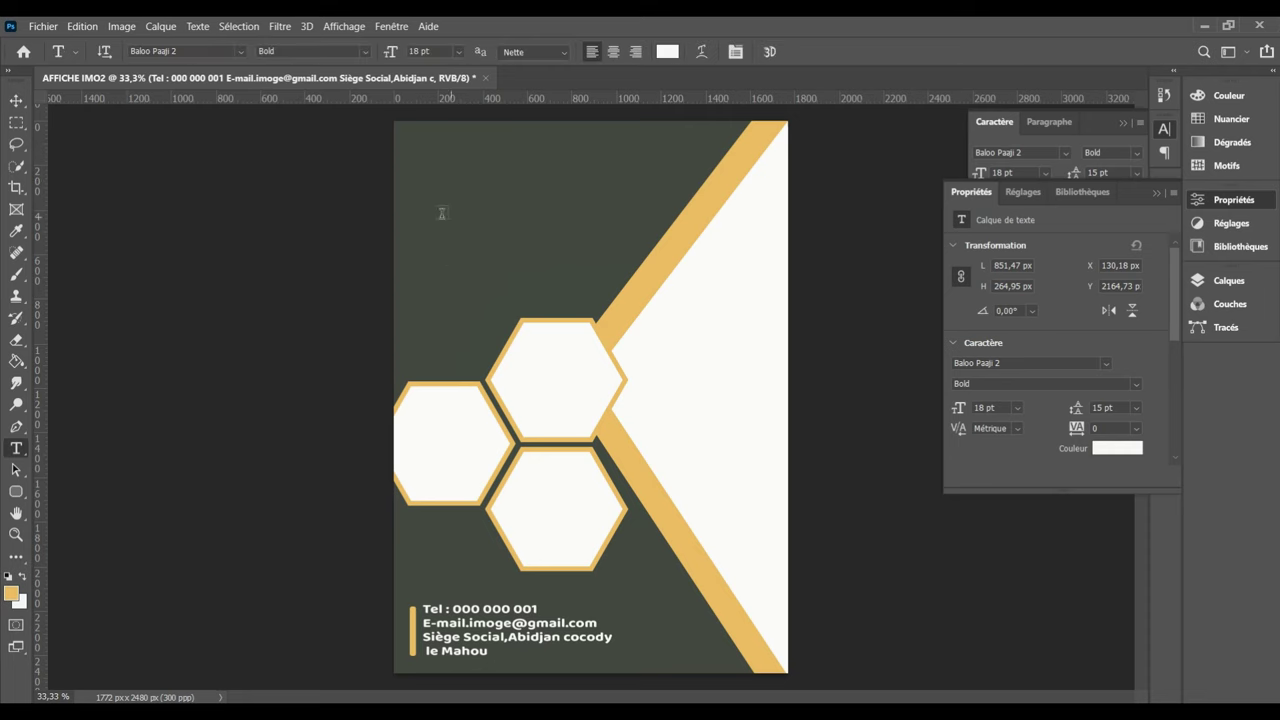
click(435, 224)
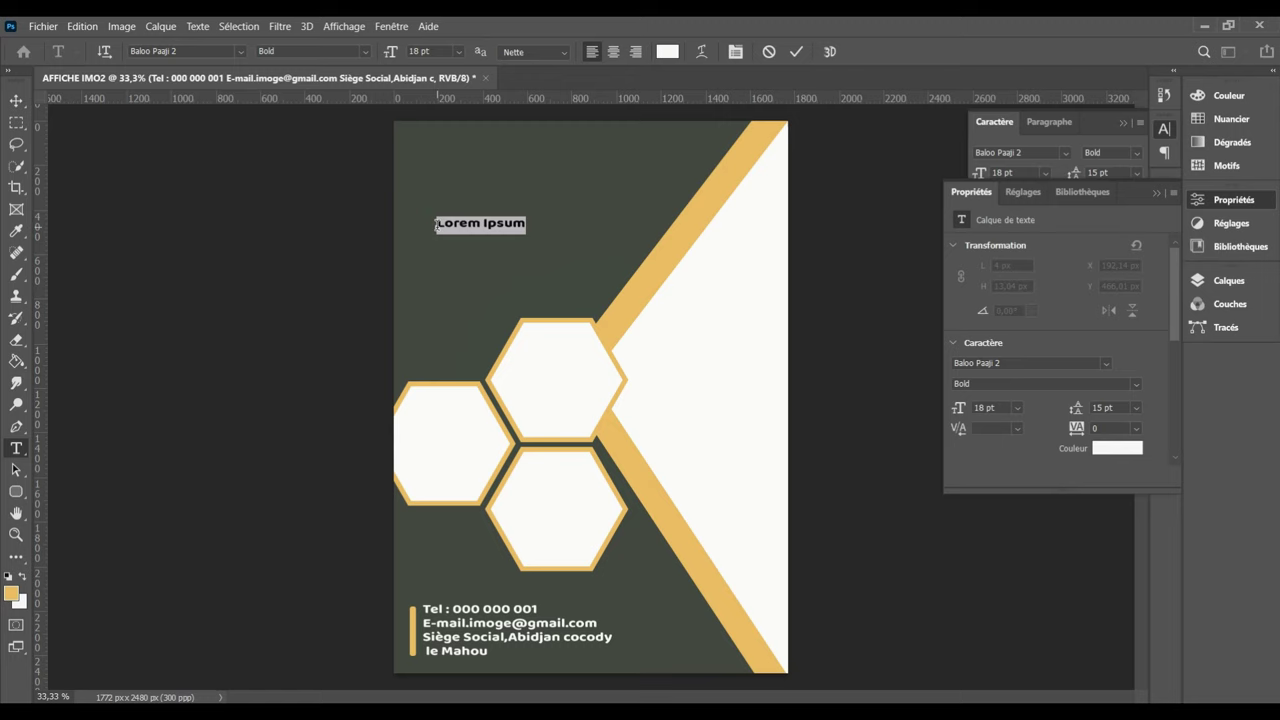
key(BackSpace)
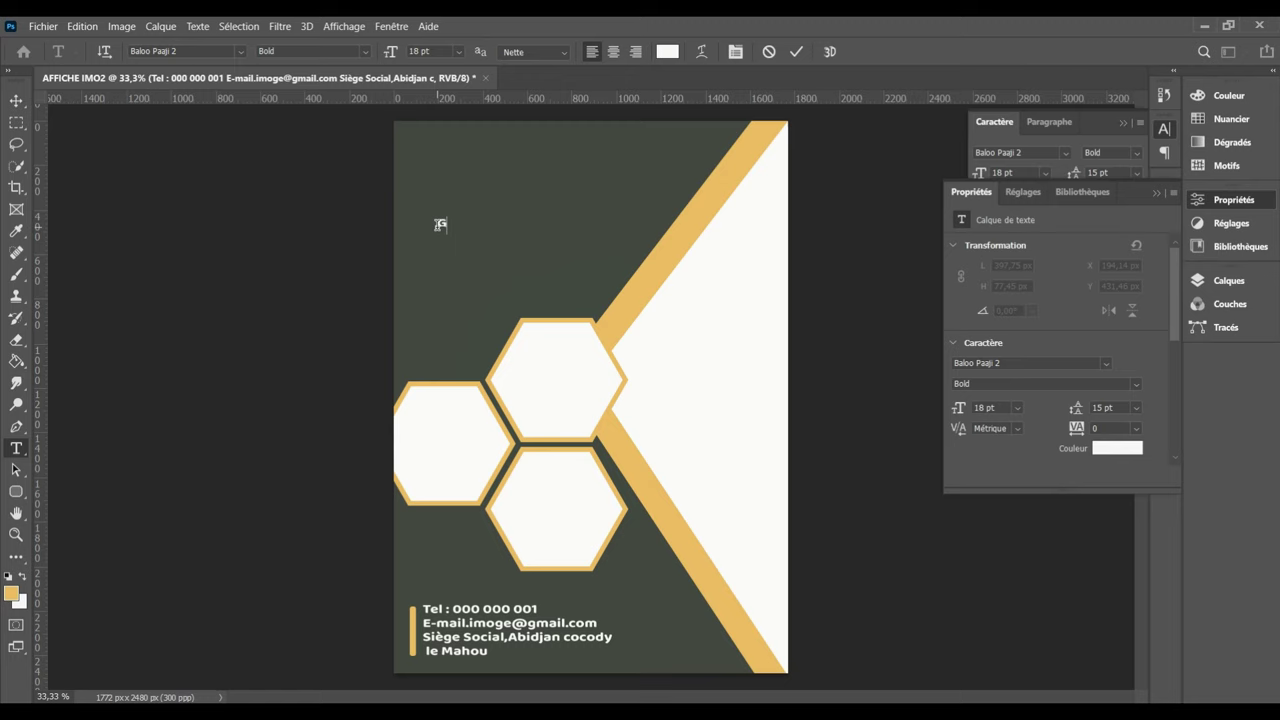
text(E)
text(E)
click(446, 221)
key(ctrl+a)
key(Right)
Add 'Immobilier' as a second line and begin enlarging the whole title.
key(Return)
text(IMM)
key(BackSpace)
key(BackSpace)
text(mmo)
text(b)
text(ilier)
key(ctrl+a)
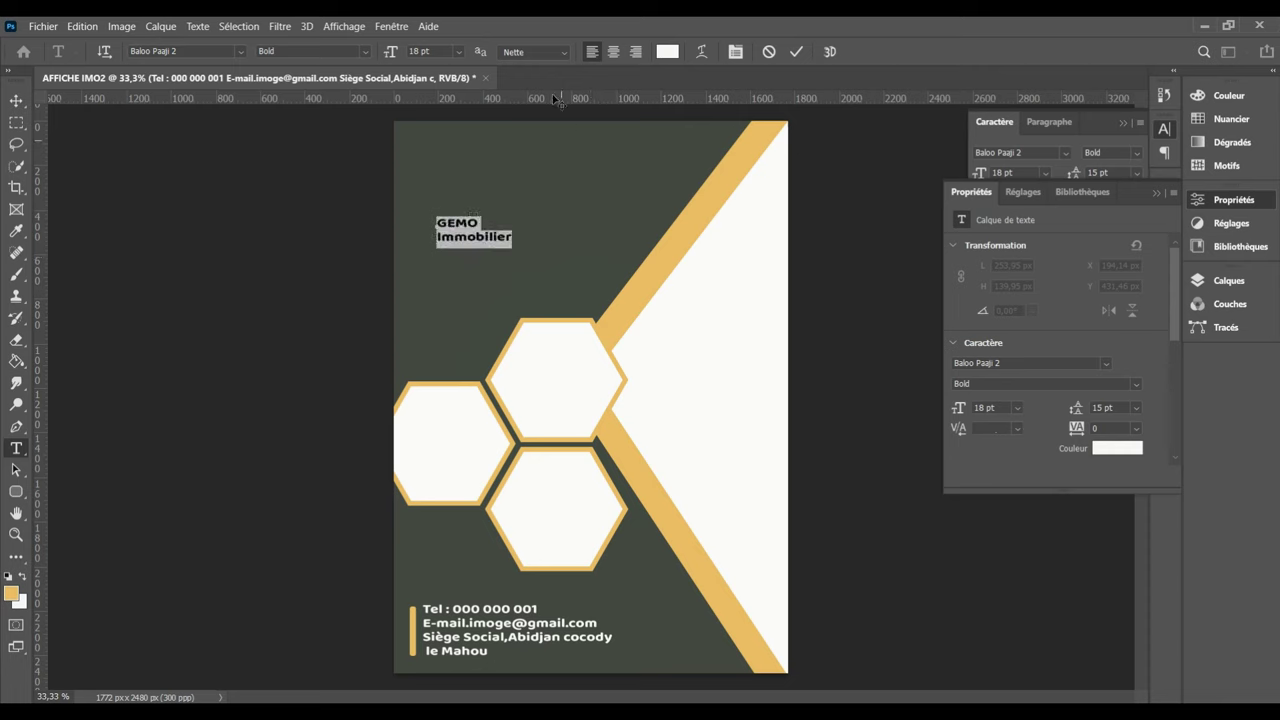
click(423, 51)
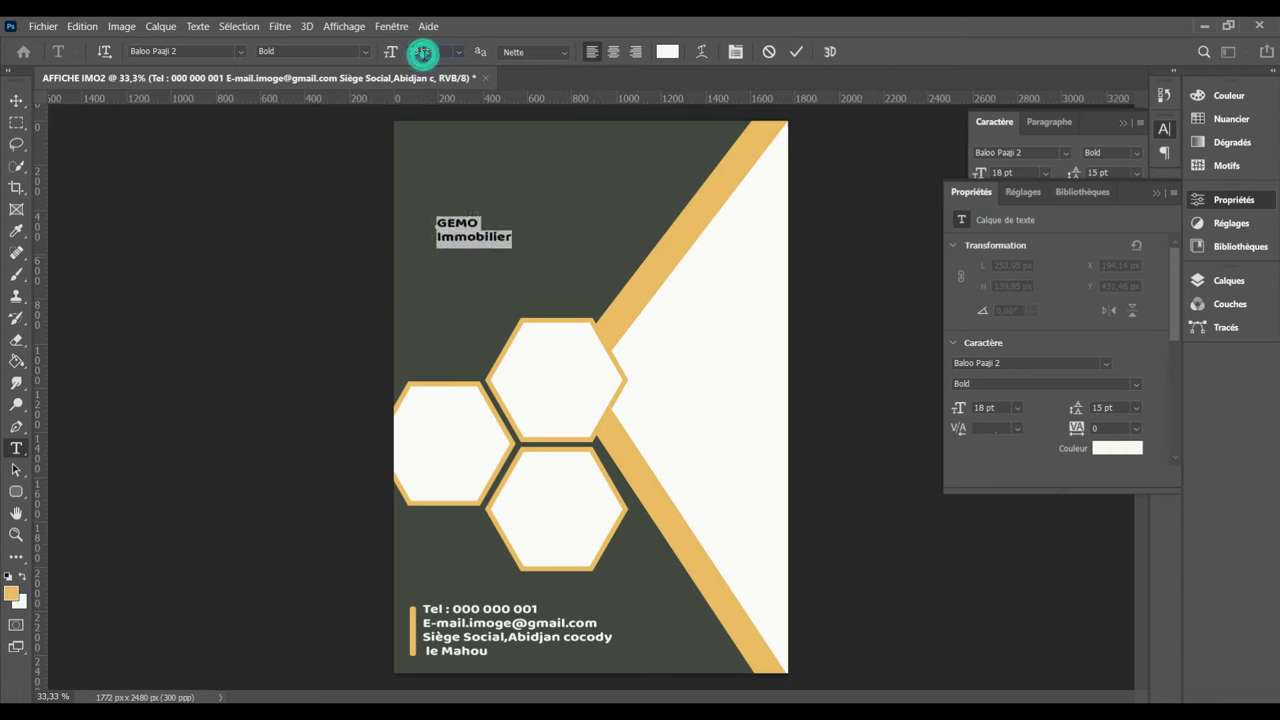
key(Up)
key(Up)
key(Up)
key(Up)
key(Up)
key(Up)
key(Up)
key(Up)
key(Up)
key(Up)
key(Up)
key(Up)
Enlarge the title to 49 pt and set its leading to 30 pt.
key(Up)
key(Up)
key(Up)
key(Up)
key(Up)
key(Up)
key(Up)
key(Up)
key(Up)
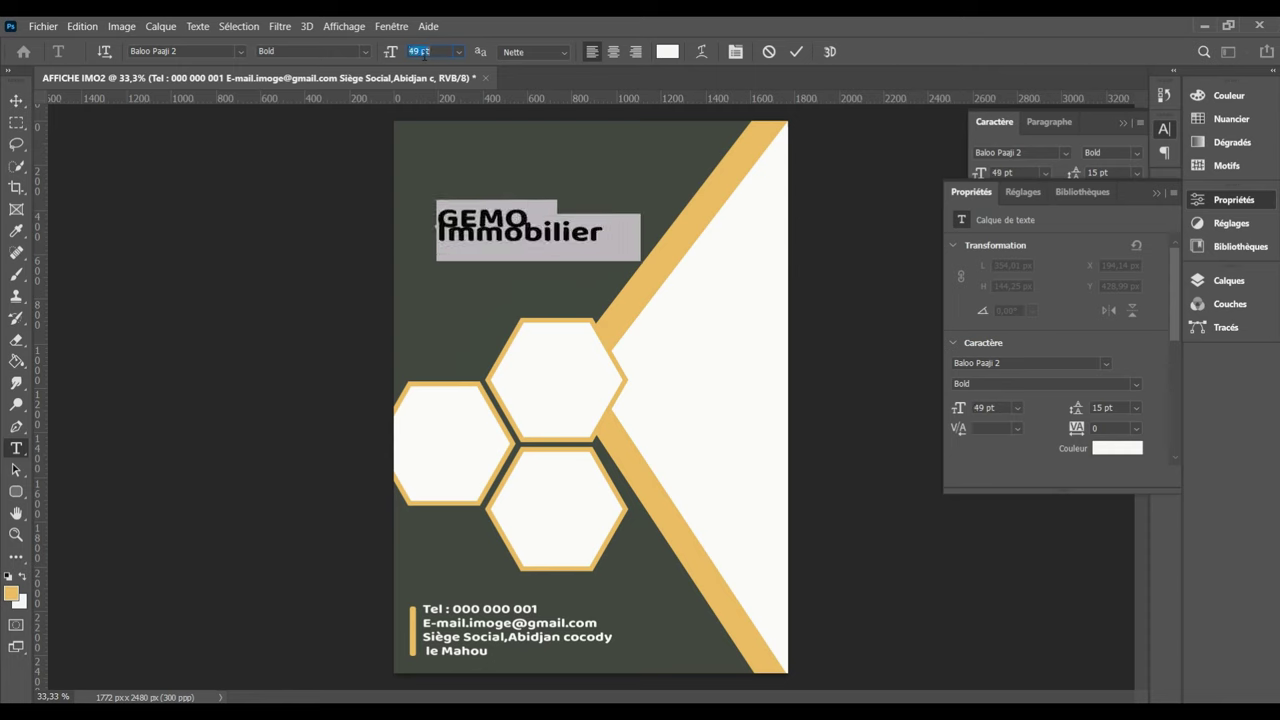
key(Up)
key(Up)
key(Up)
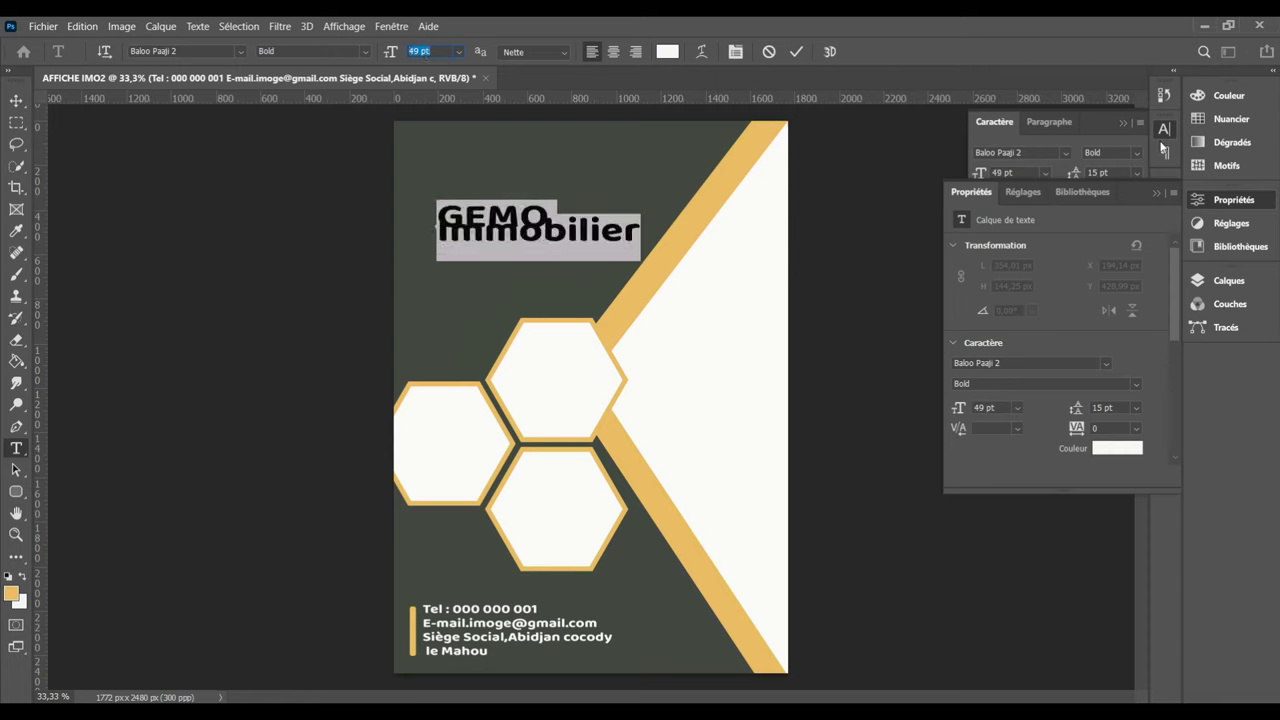
click(1164, 131)
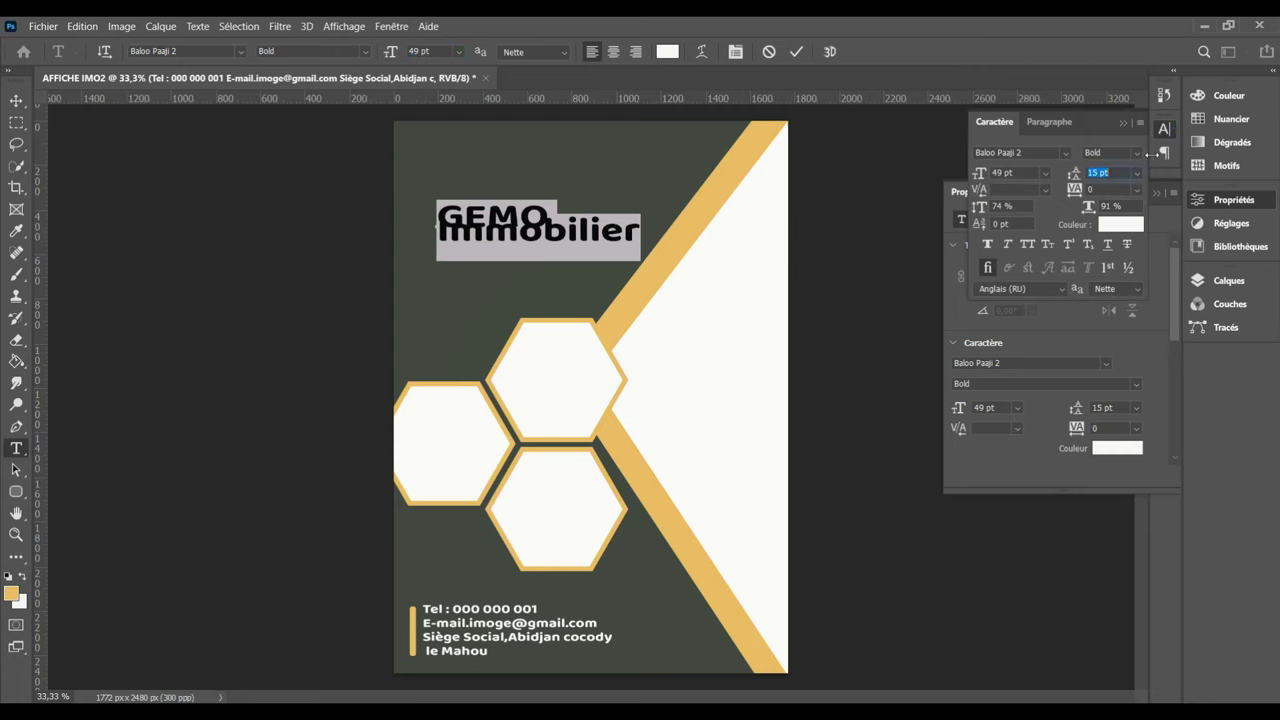
key(Up)
key(Up)
key(Up)
key(Up)
key(Up)
key(Up)
key(Up)
key(Up)
key(Up)
key(Up)
key(Up)
key(Up)
key(Up)
key(Up)
key(Up)
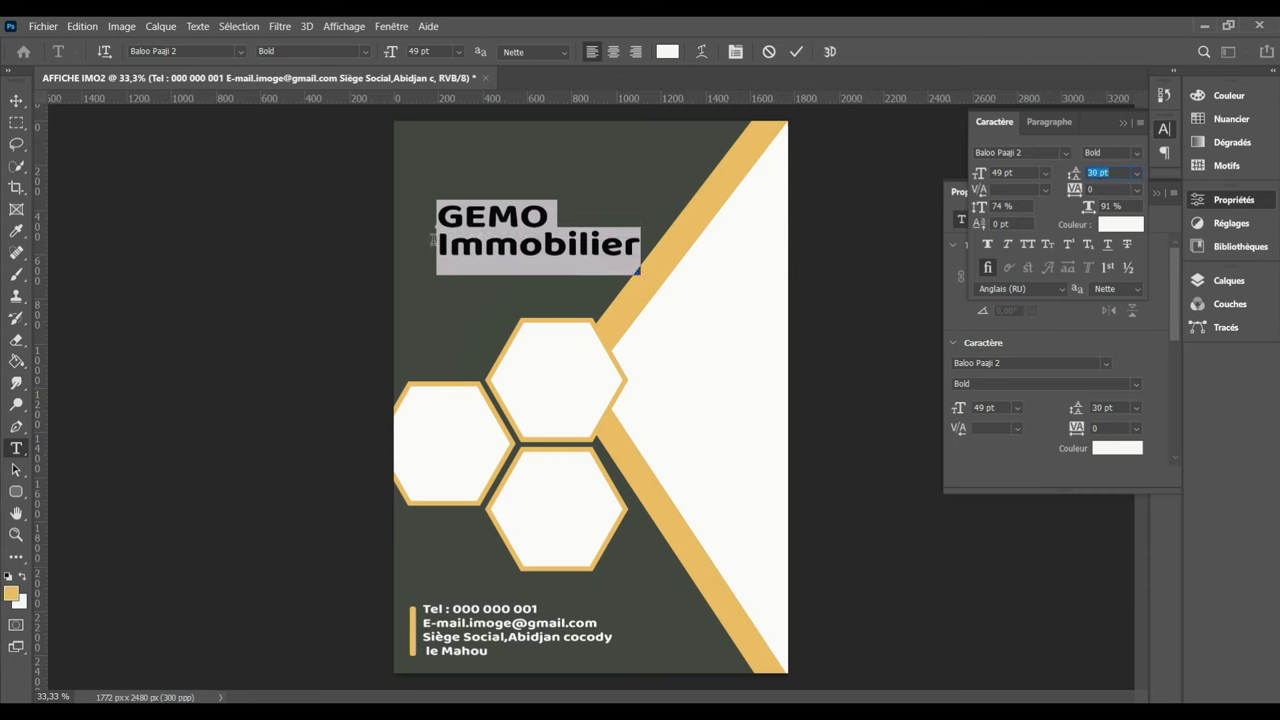
Make the Immobilier line SemiBold, commit the edit, and reselect the whole title.
double_click(455, 245)
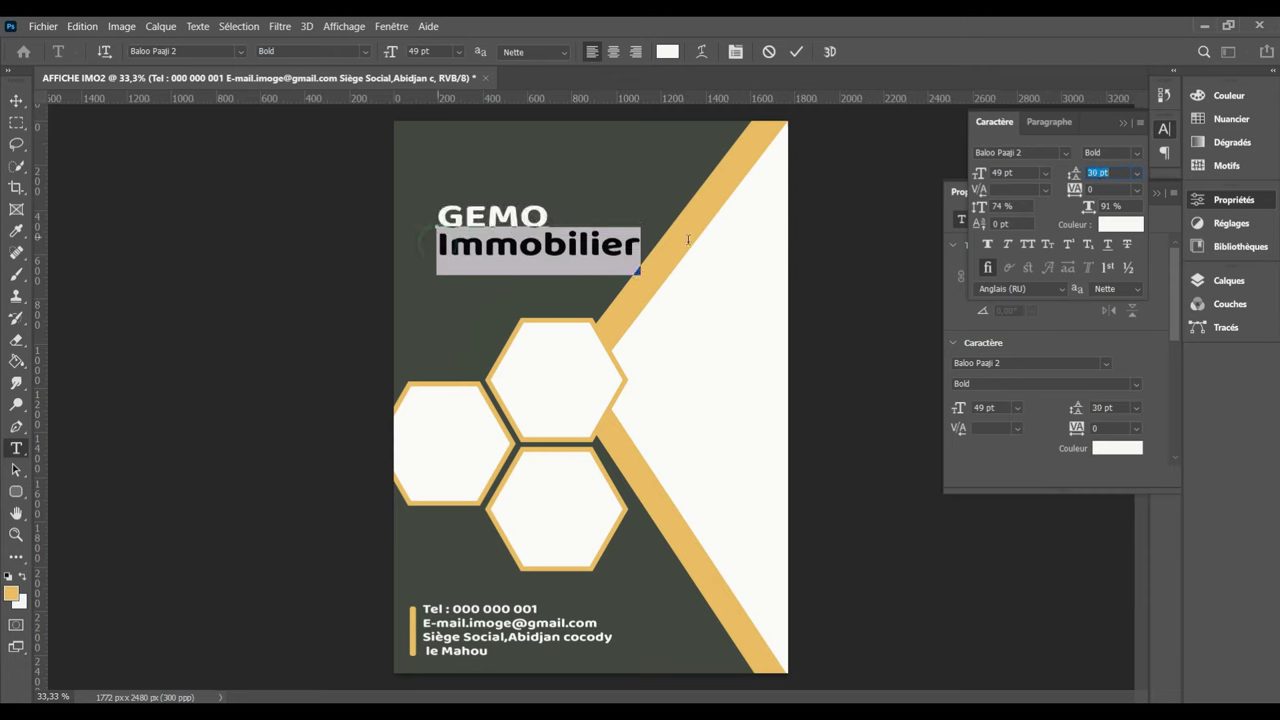
click(365, 51)
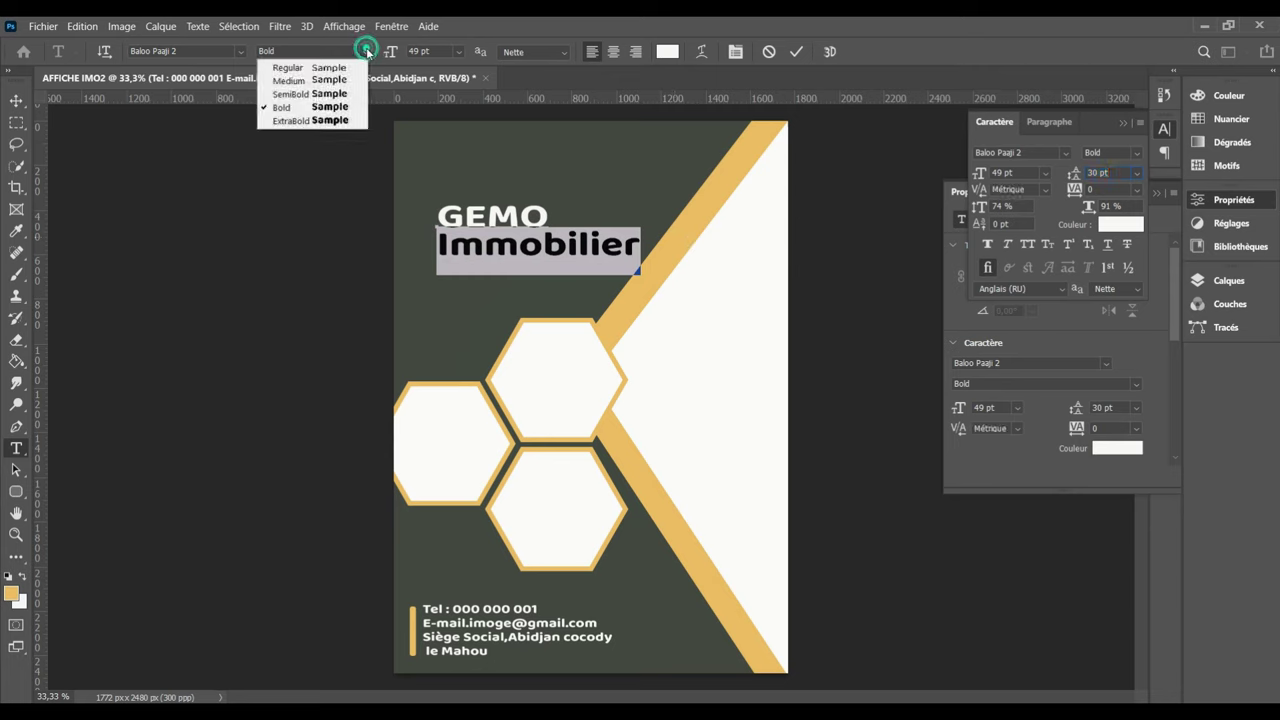
click(328, 94)
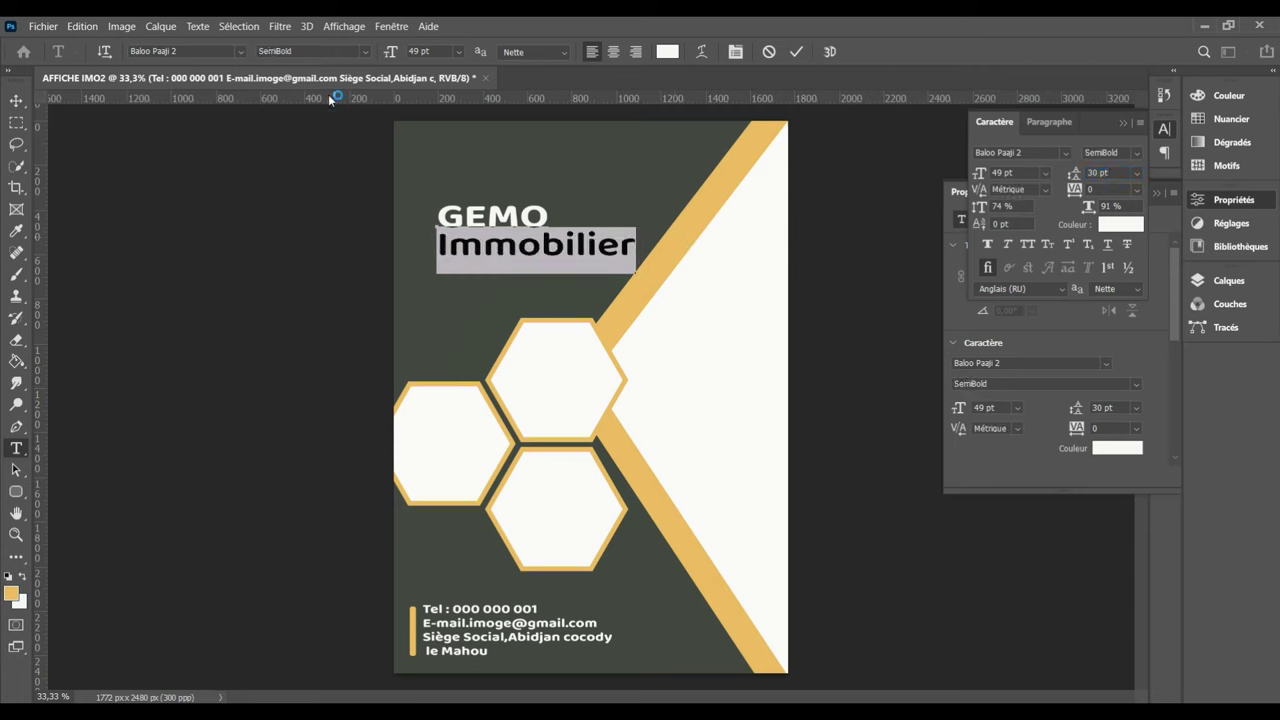
click(800, 51)
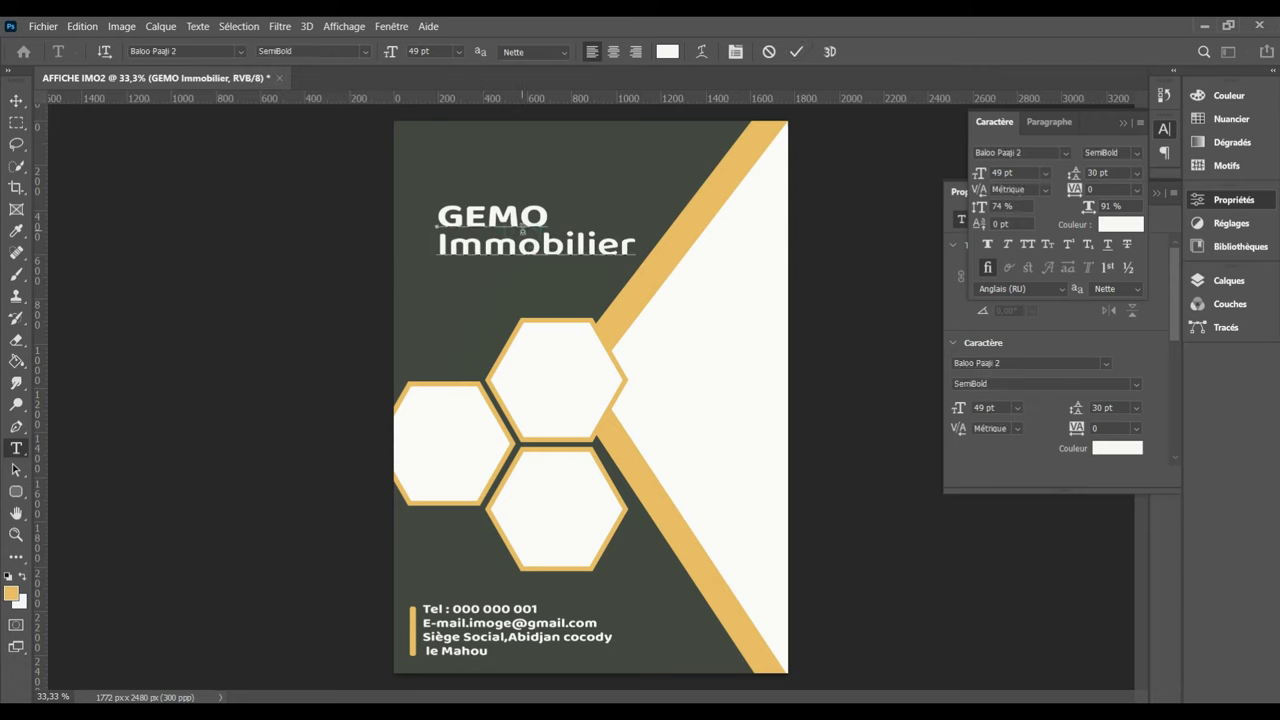
click(522, 230)
key(ctrl+a)
Apply the Bebas Neue font to the title.
click(225, 52)
text(beb)
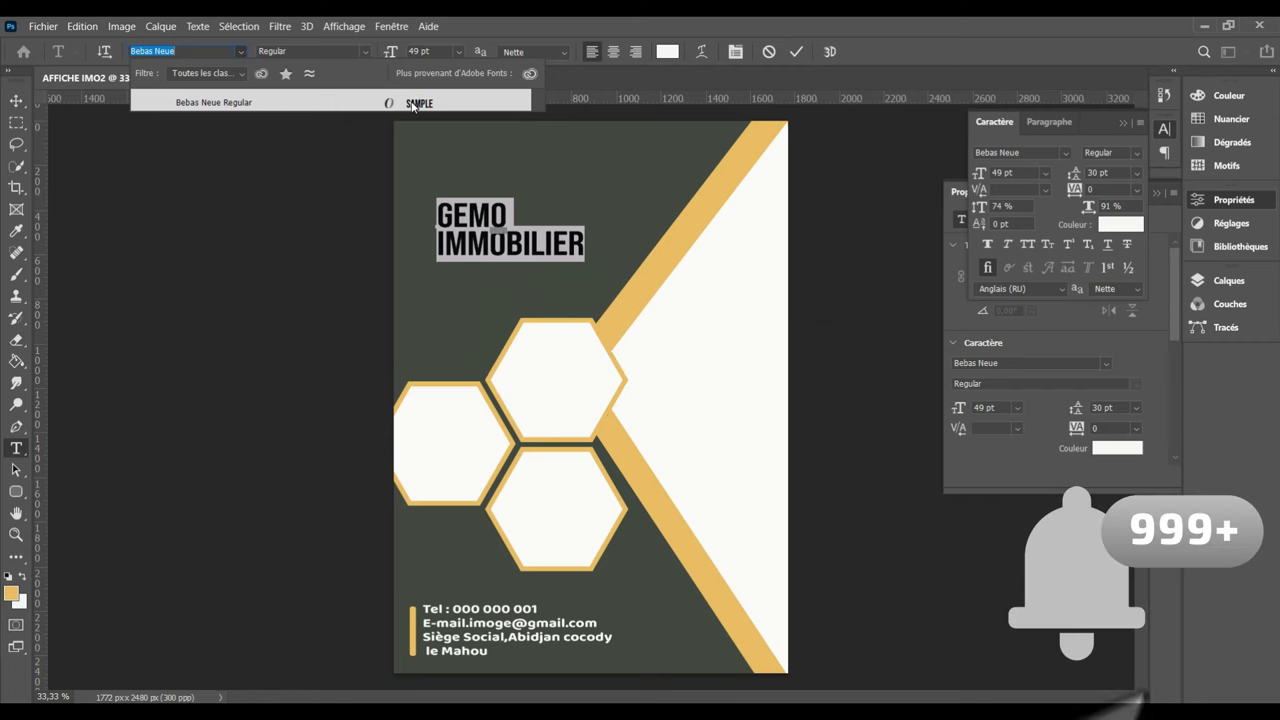
click(231, 100)
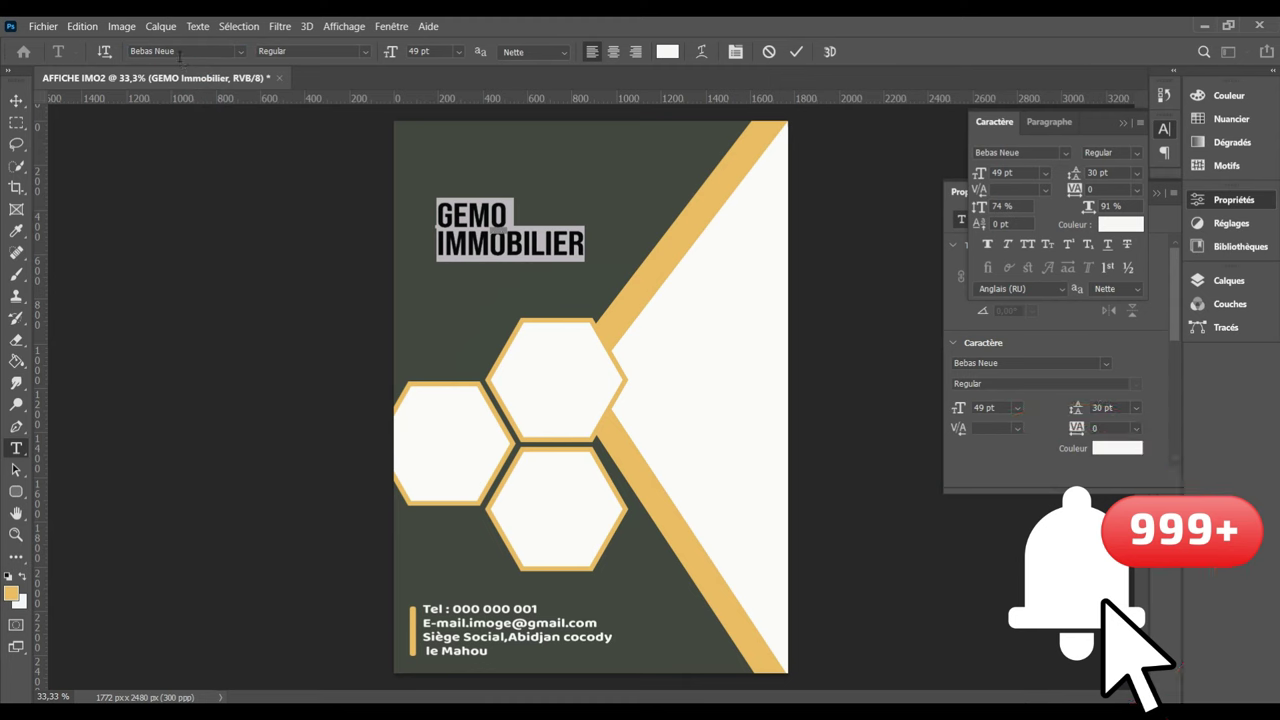
Try the Slaztone font, commit the change, and move the title down and left.
click(178, 51)
text(Slaztone)
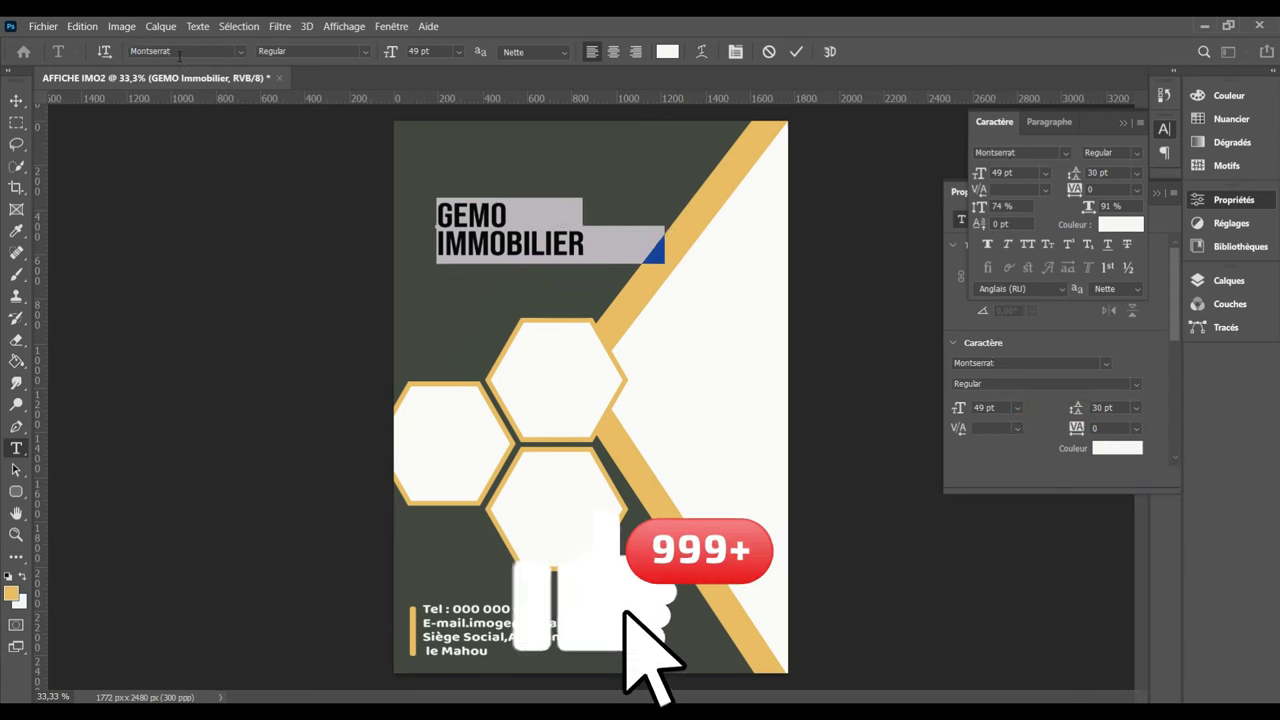
text(Acumin Variable Concept)
key(Return)
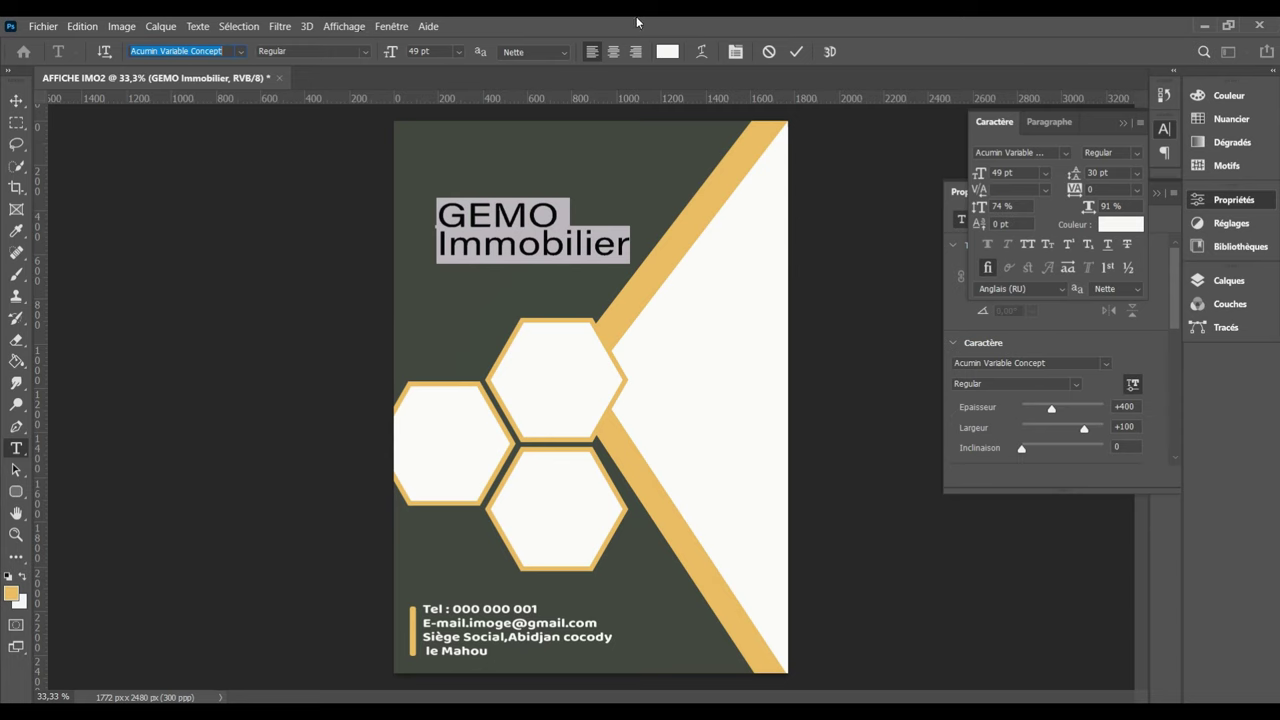
click(796, 51)
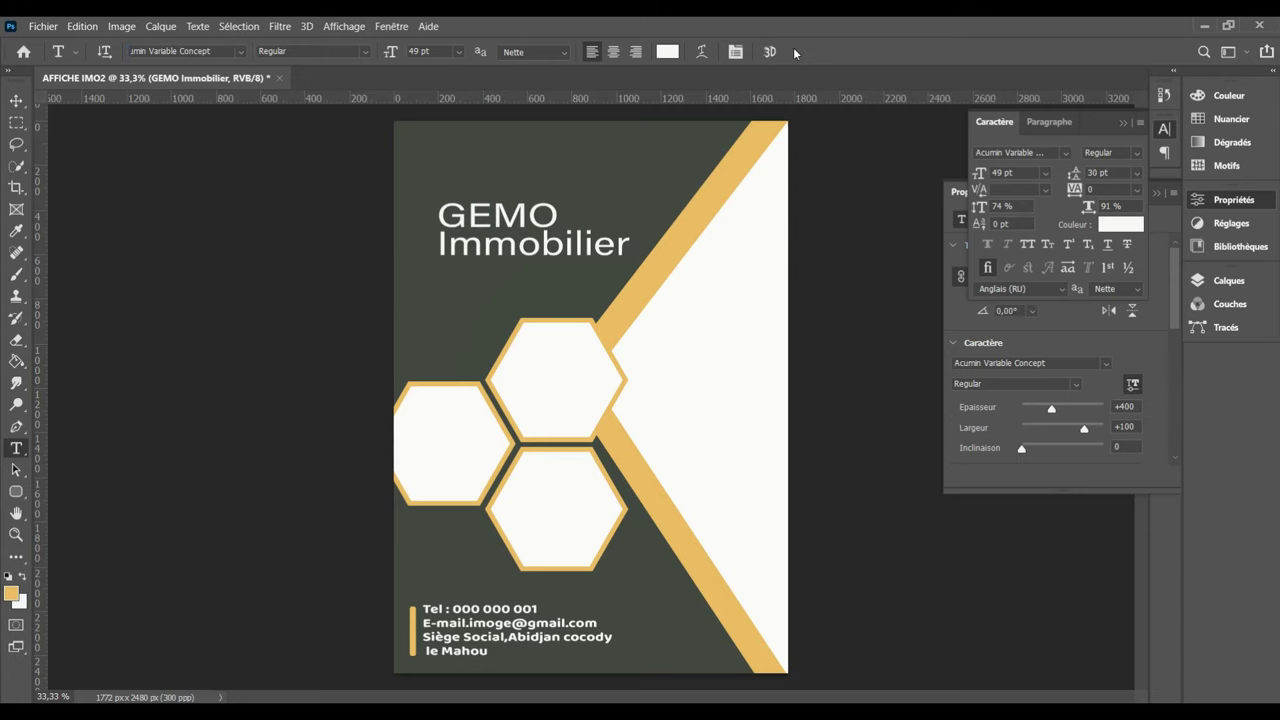
click(17, 100)
mouse_move(546, 258)
mouse_down()
mouse_move(516, 274)
mouse_move(525, 290)
mouse_up()
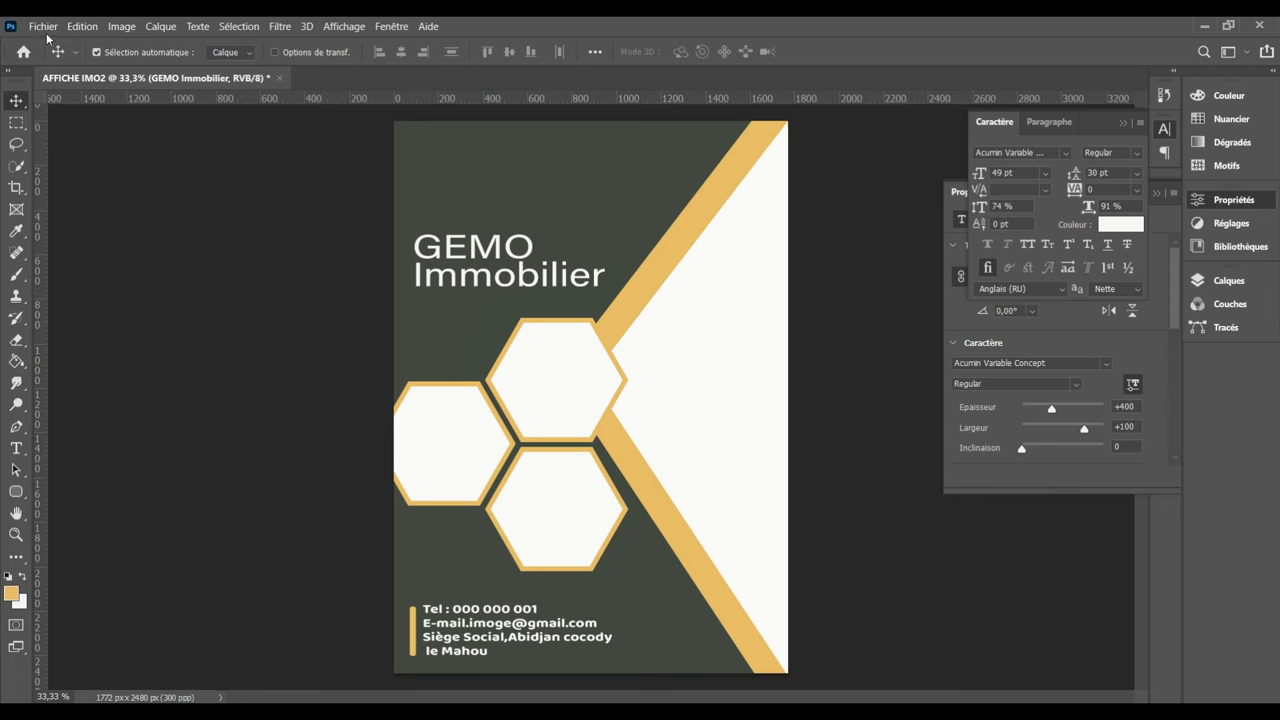
Bring up the Open dialog and navigate to the Téléchargements › HOMME folder.
click(40, 27)
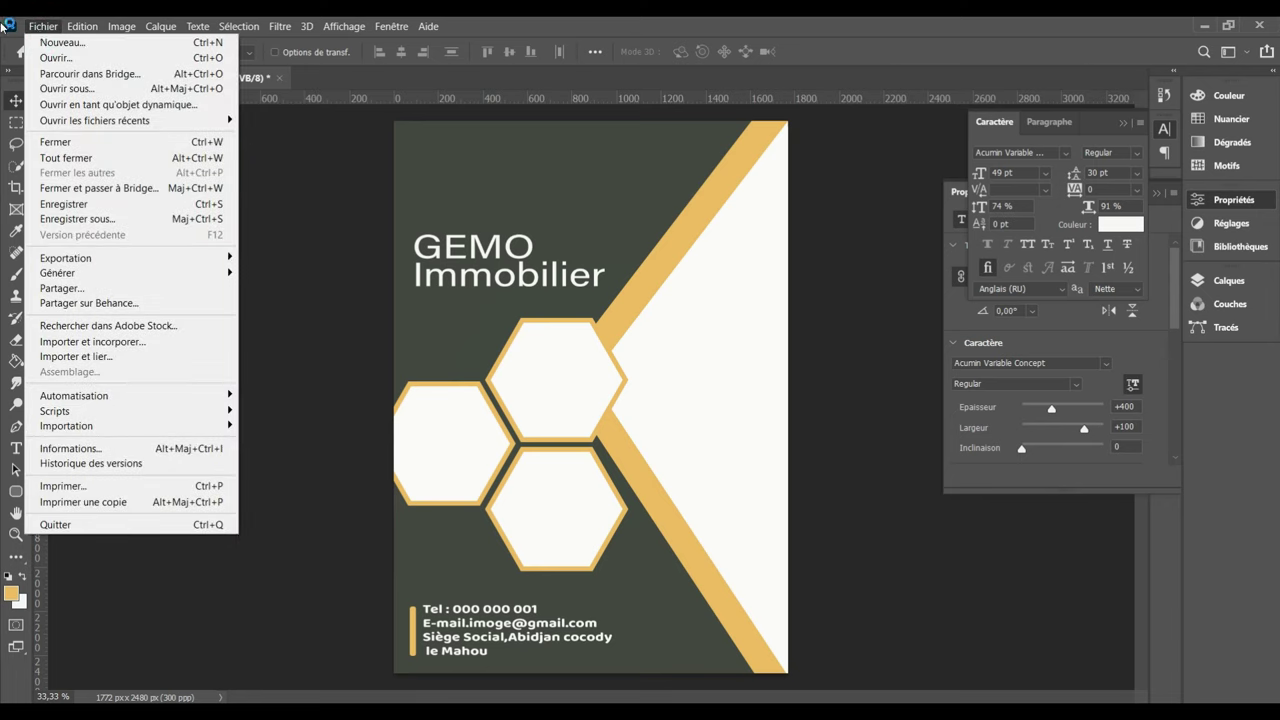
click(62, 57)
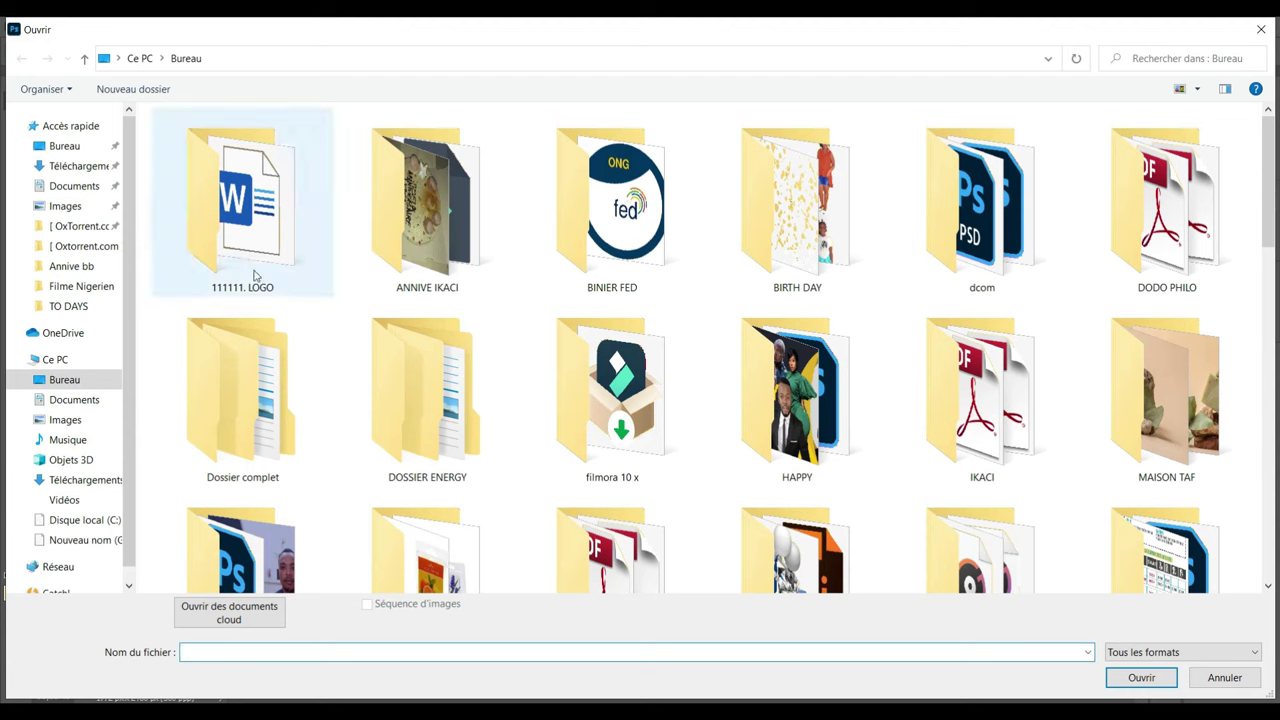
click(94, 488)
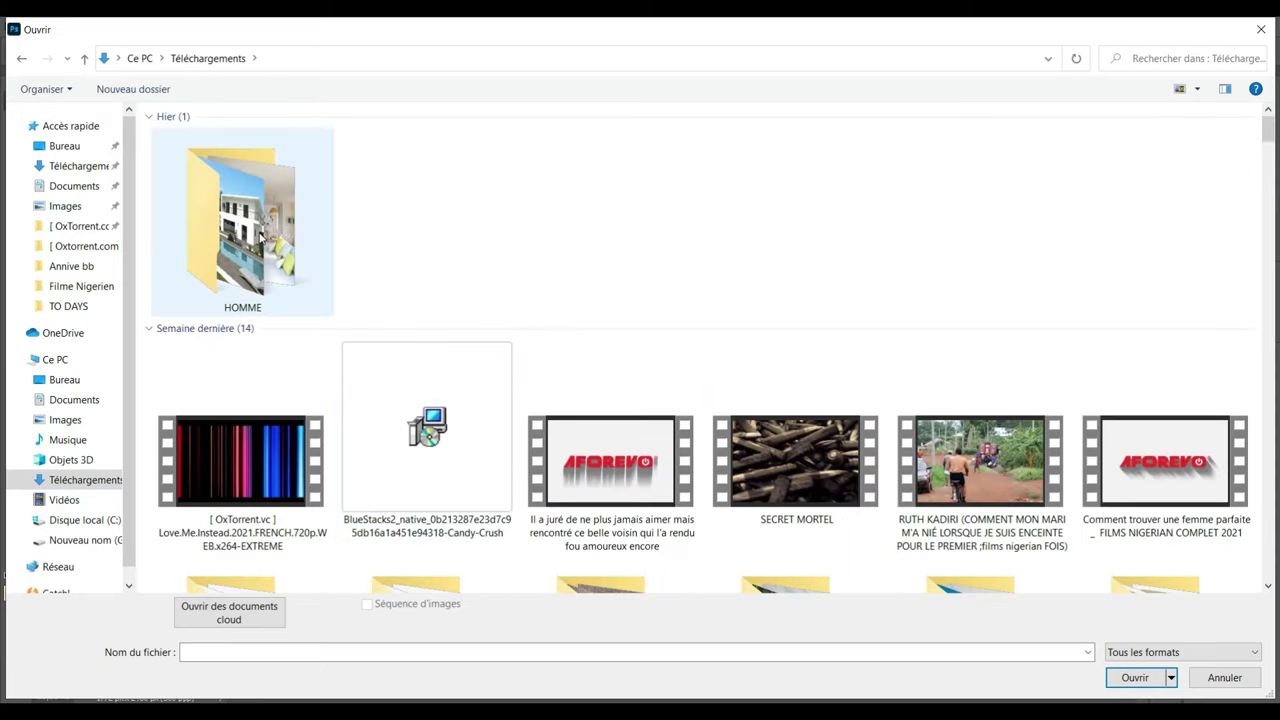
double_click(263, 238)
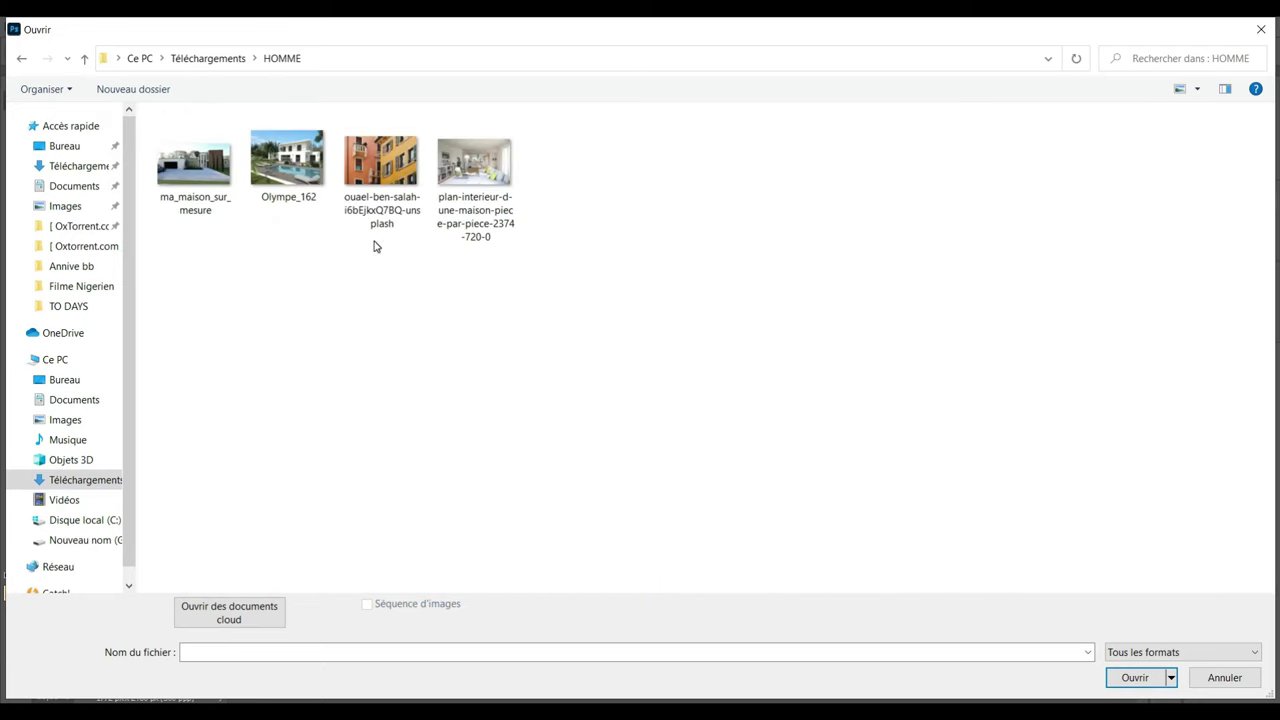
Select ma_maison_sur_mesure, the interior photo, the orange-and-yellow building, and Olympe_162.
click(193, 176)
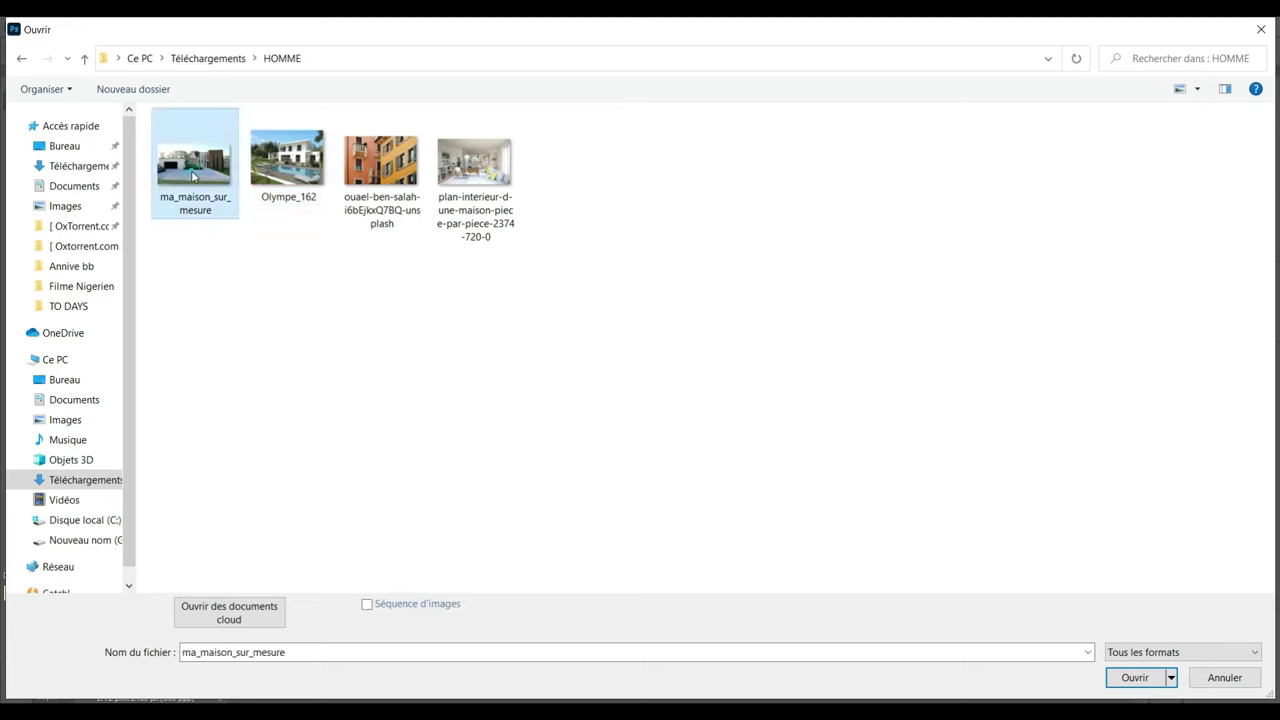
ctrl+click(470, 178)
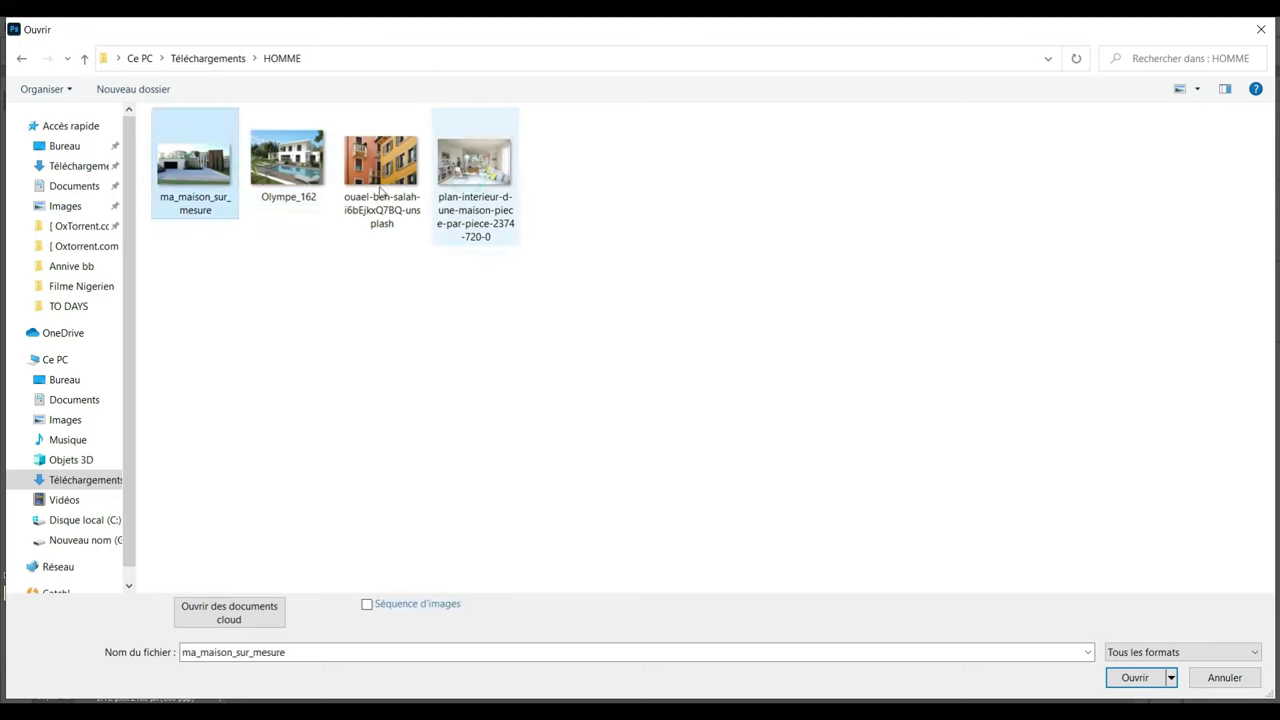
ctrl+click(382, 188)
ctrl+click(293, 170)
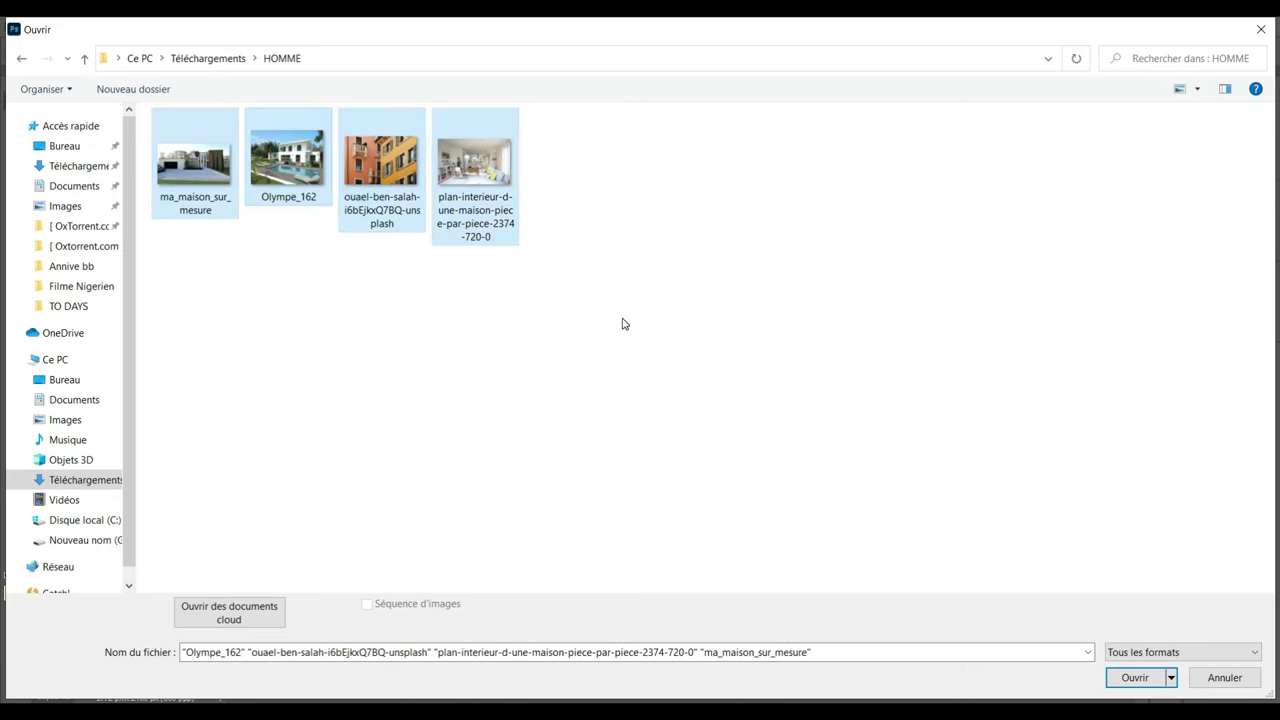
Open the four photos, float the interior photo, and hide grids on the interior and building photos.
click(1135, 678)
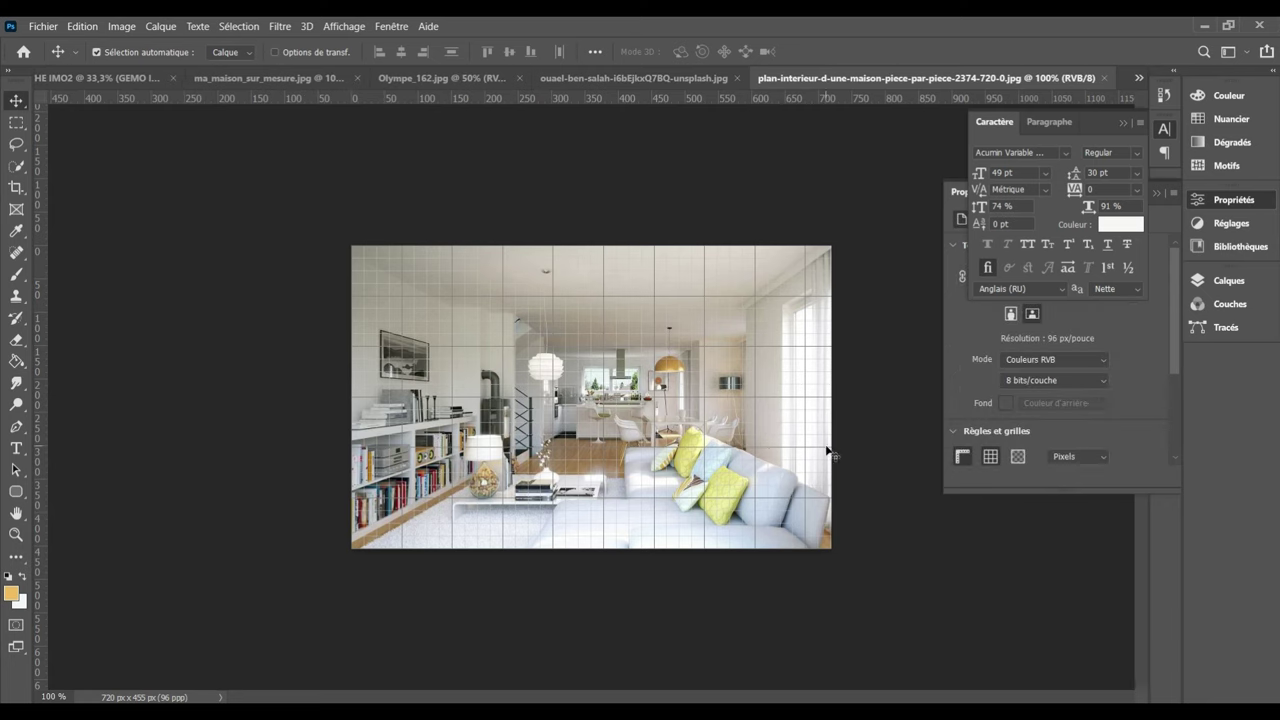
key(ctrl+apostrophe)
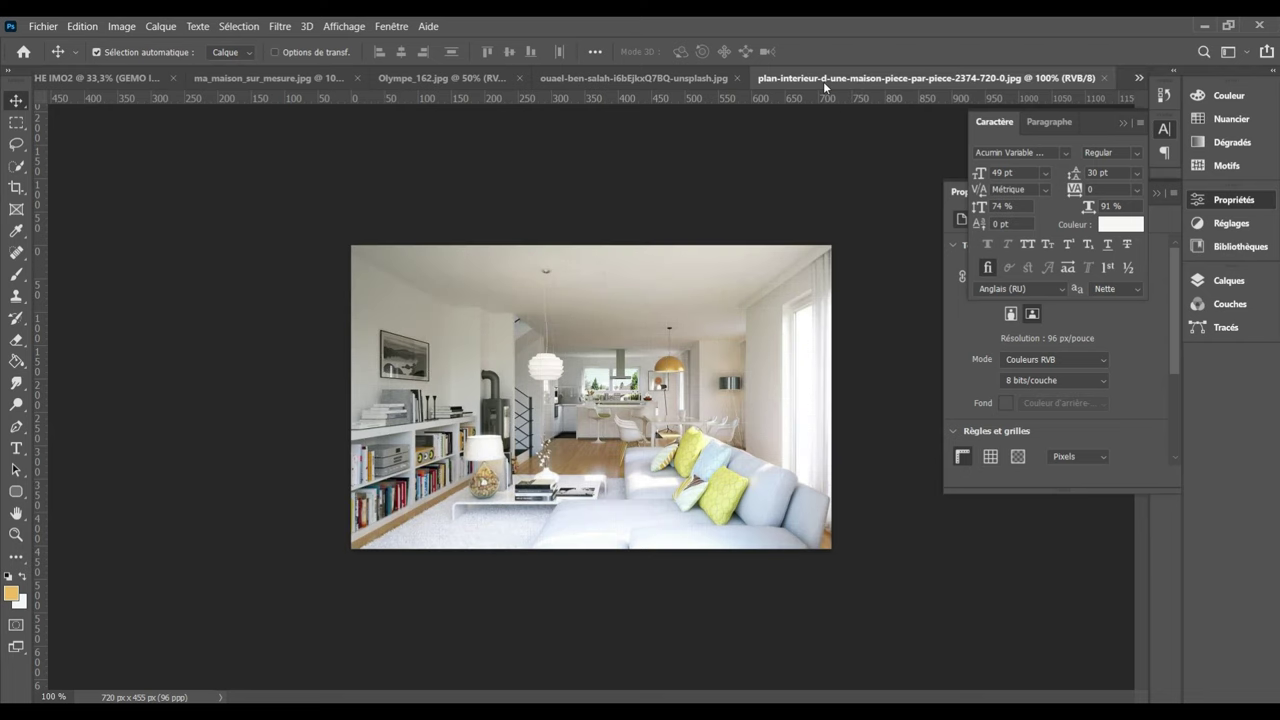
drag(833, 335, 826, 330)
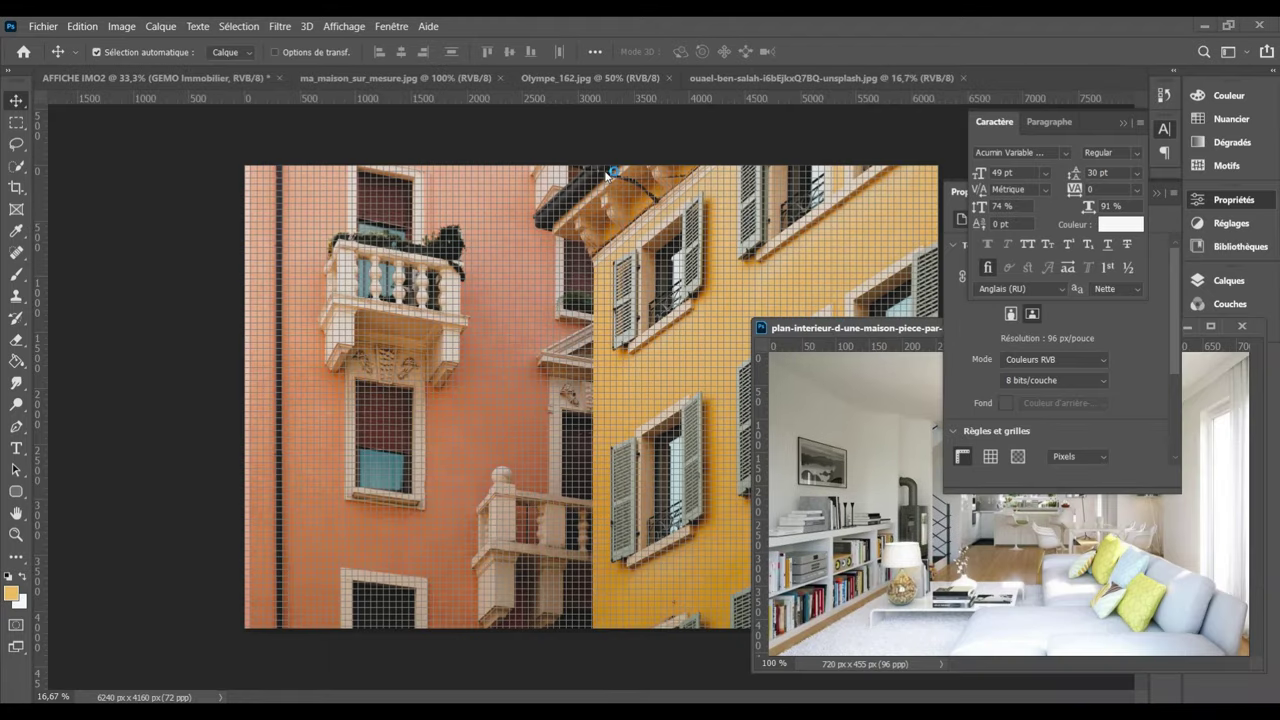
click(785, 80)
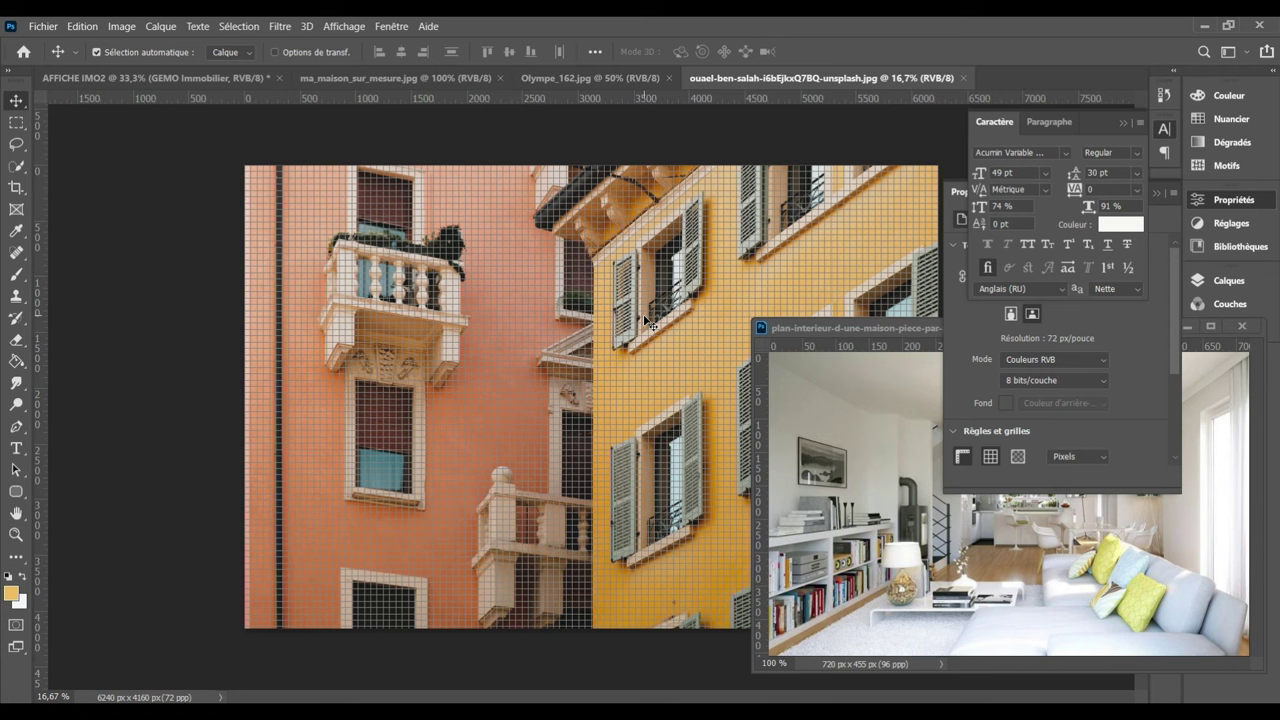
key(ctrl+apostrophe)
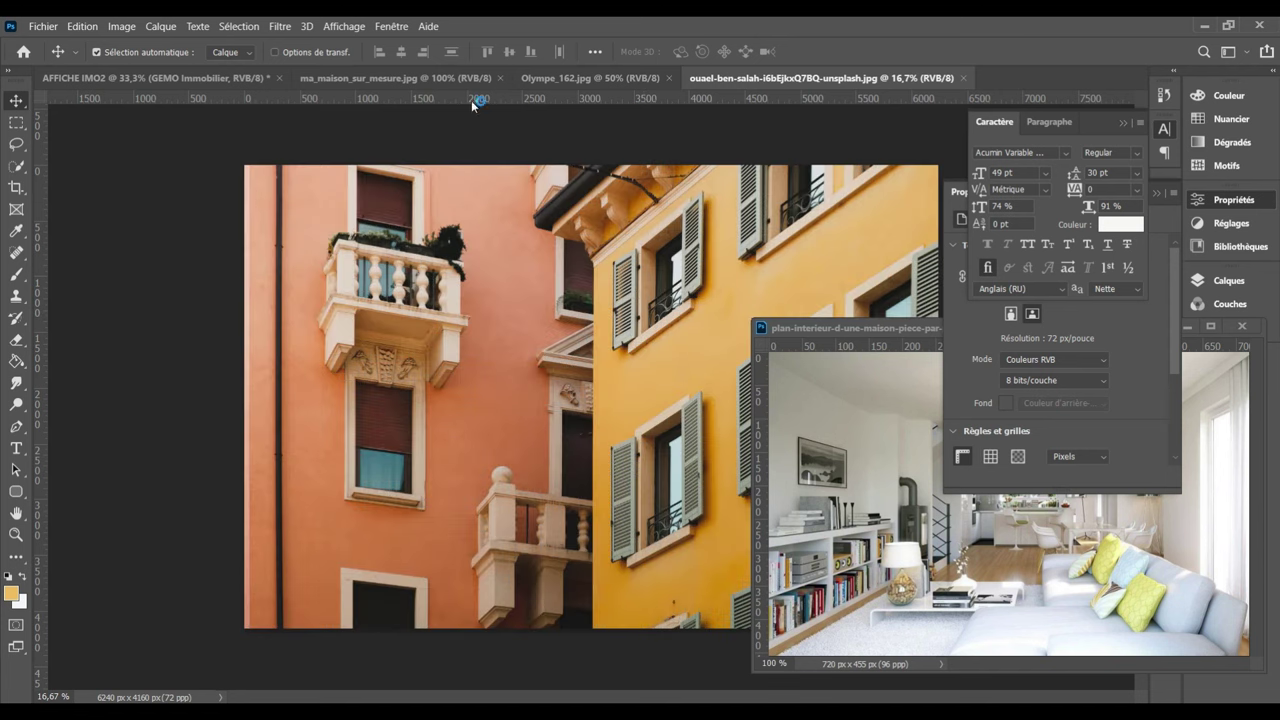
Hide the grid on the Olympe_162 pool photo and return to the poster.
click(131, 78)
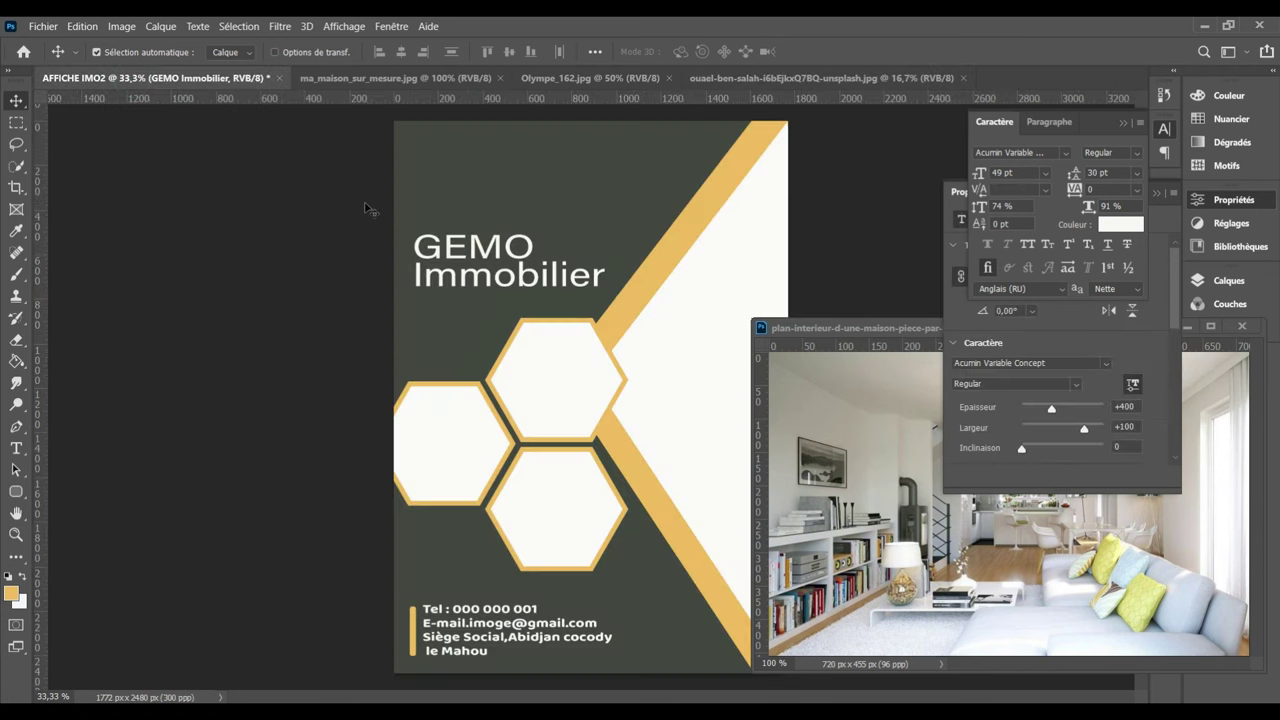
click(410, 80)
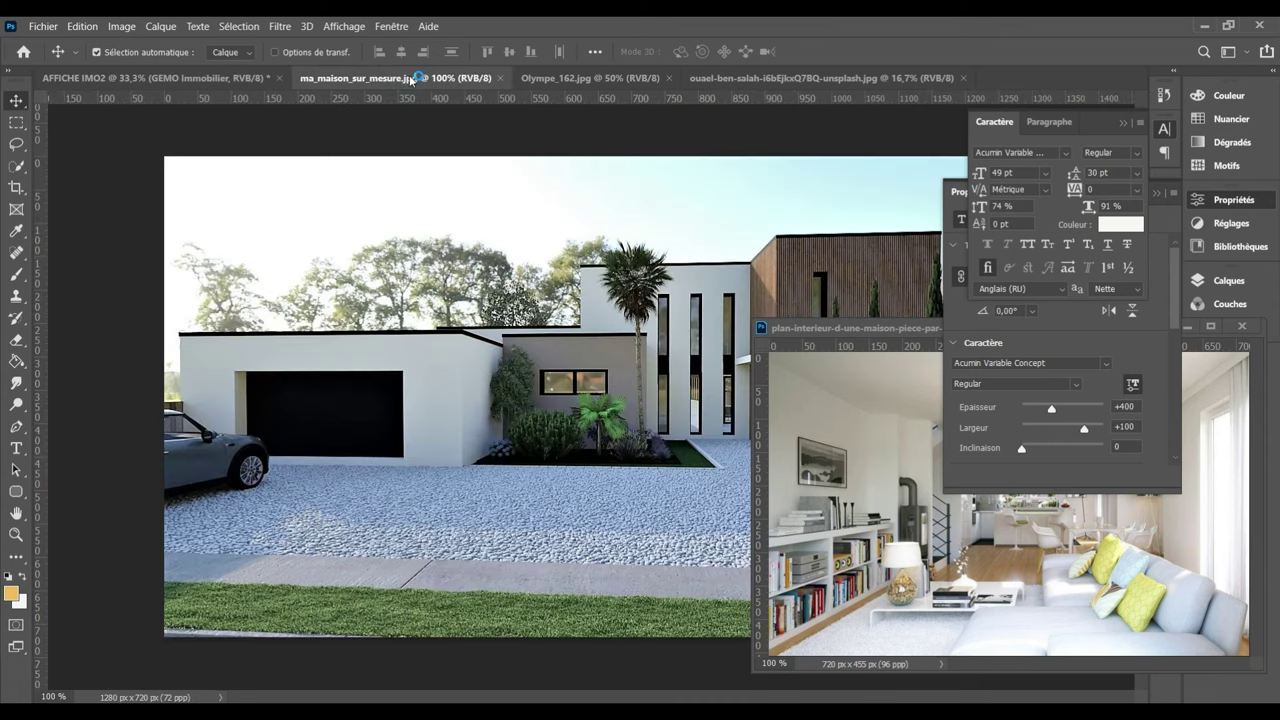
click(576, 78)
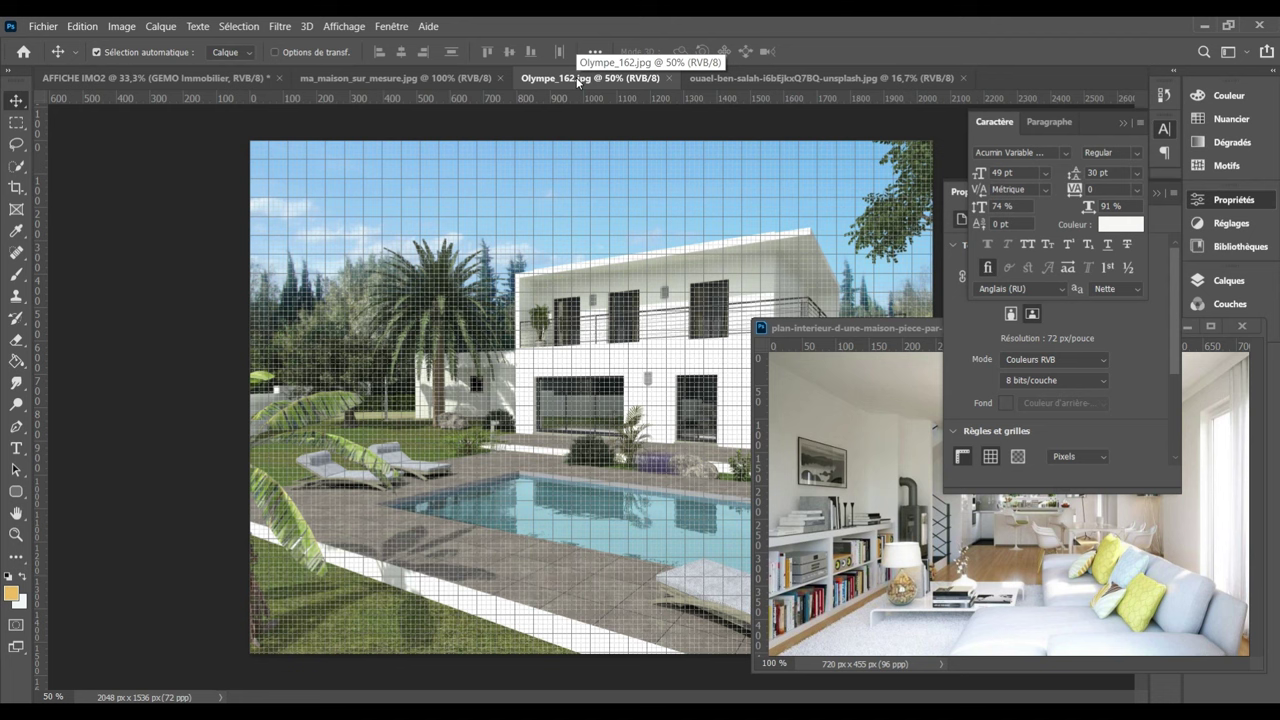
key(ctrl+apostrophe)
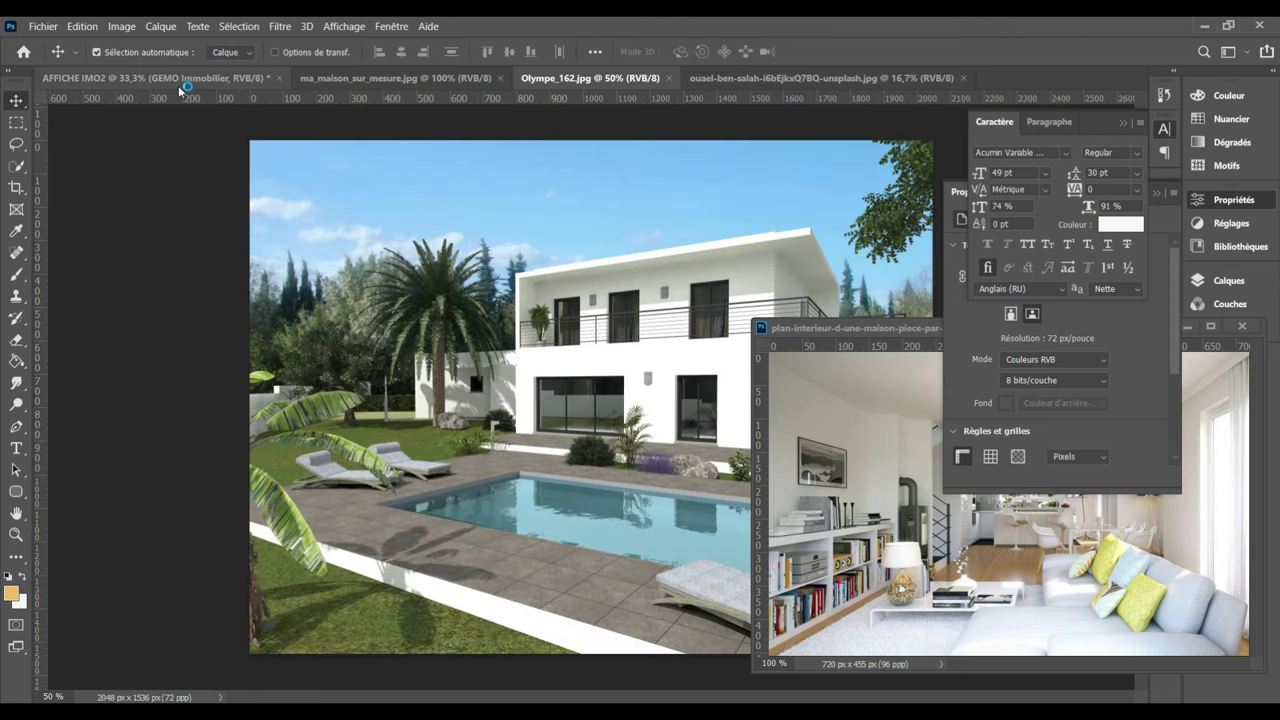
click(183, 80)
Paste the Olympe_162 villa photo into AFFICHE IMO2 as Calque 2 and show the Calques panel.
click(698, 367)
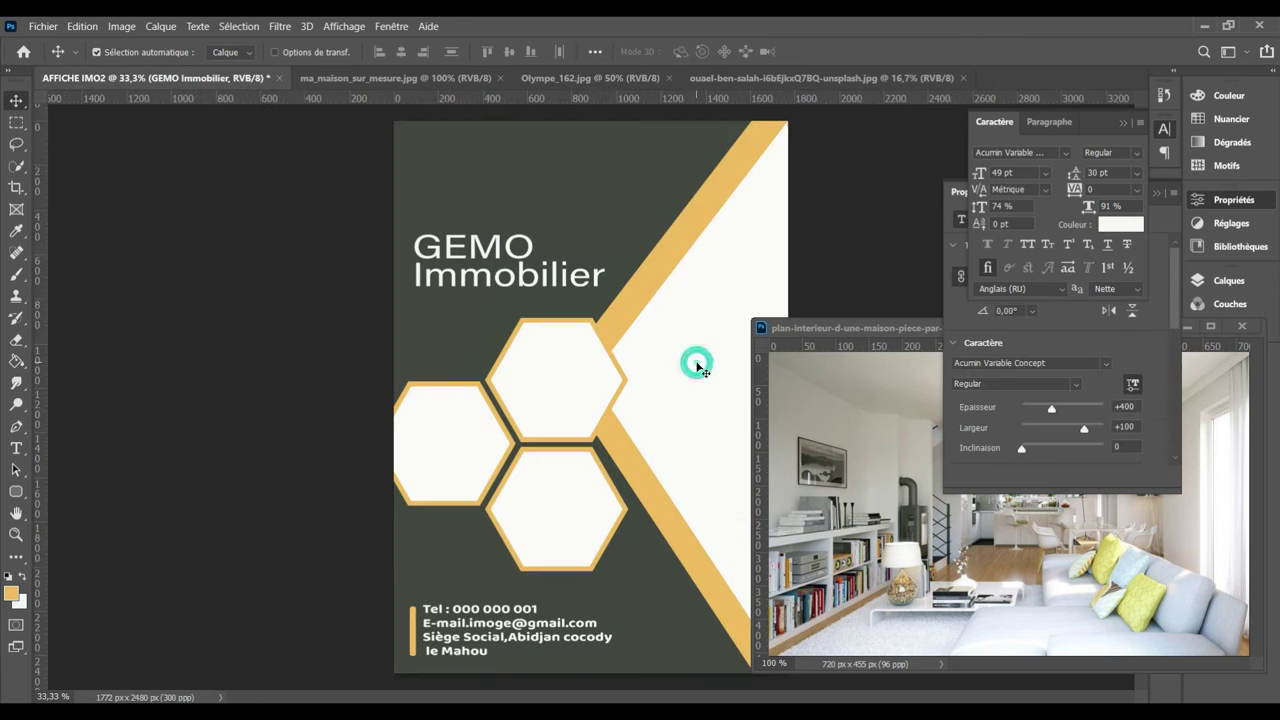
drag(842, 328, 120, 476)
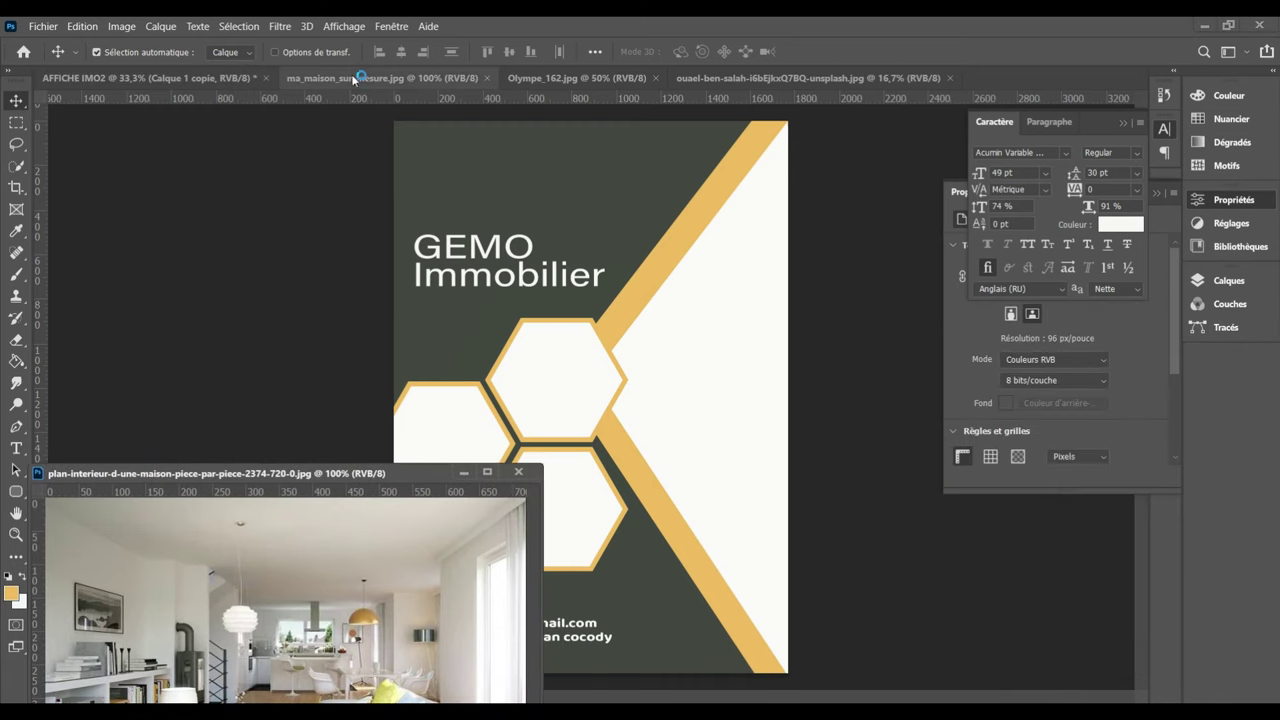
click(730, 330)
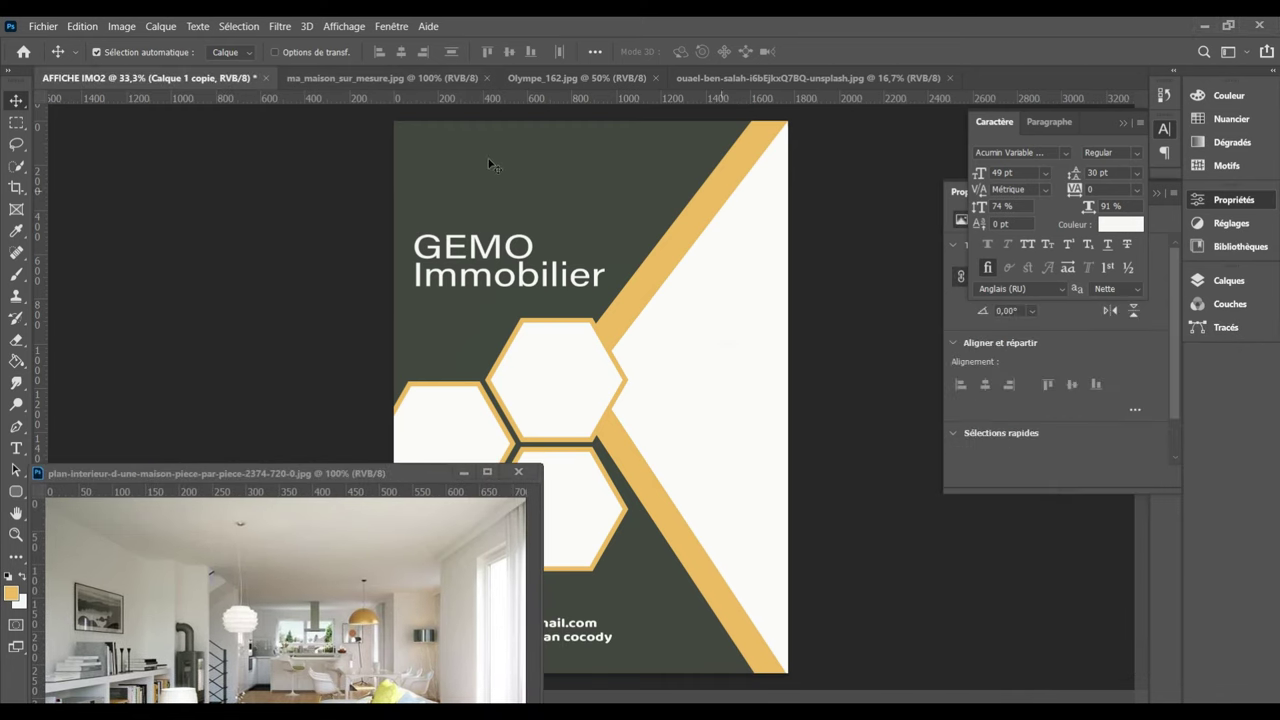
click(405, 79)
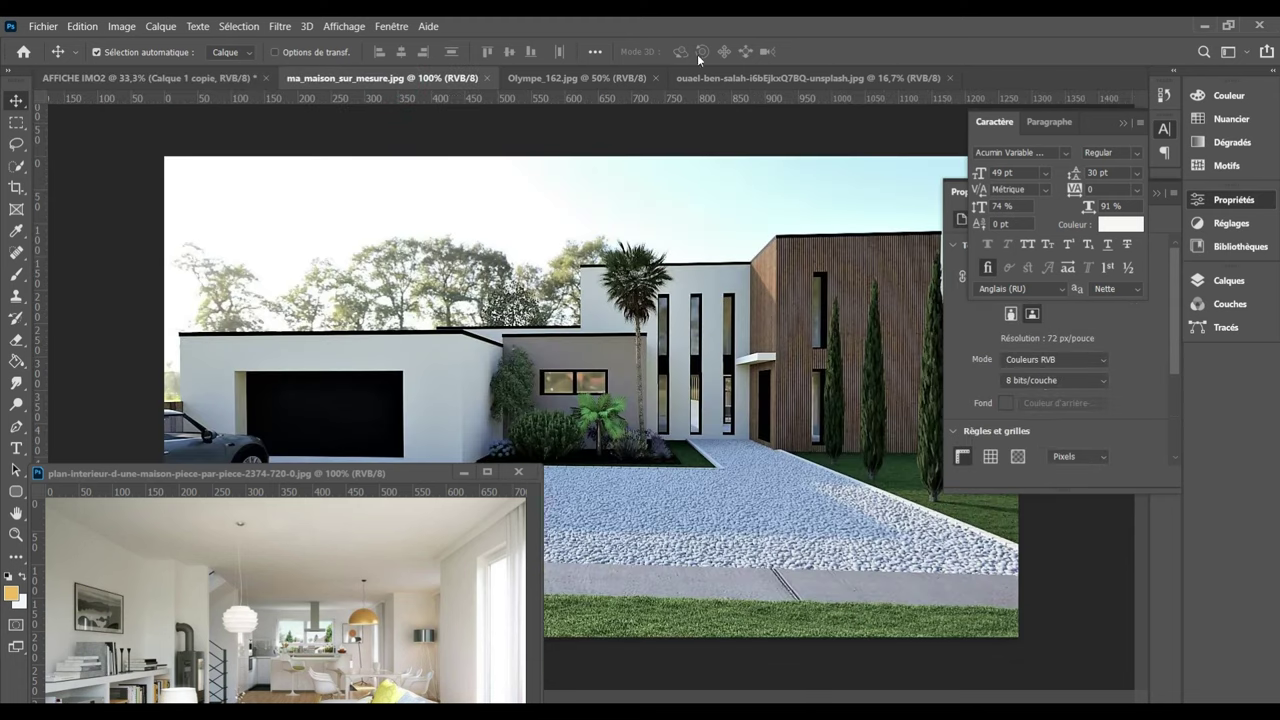
click(606, 79)
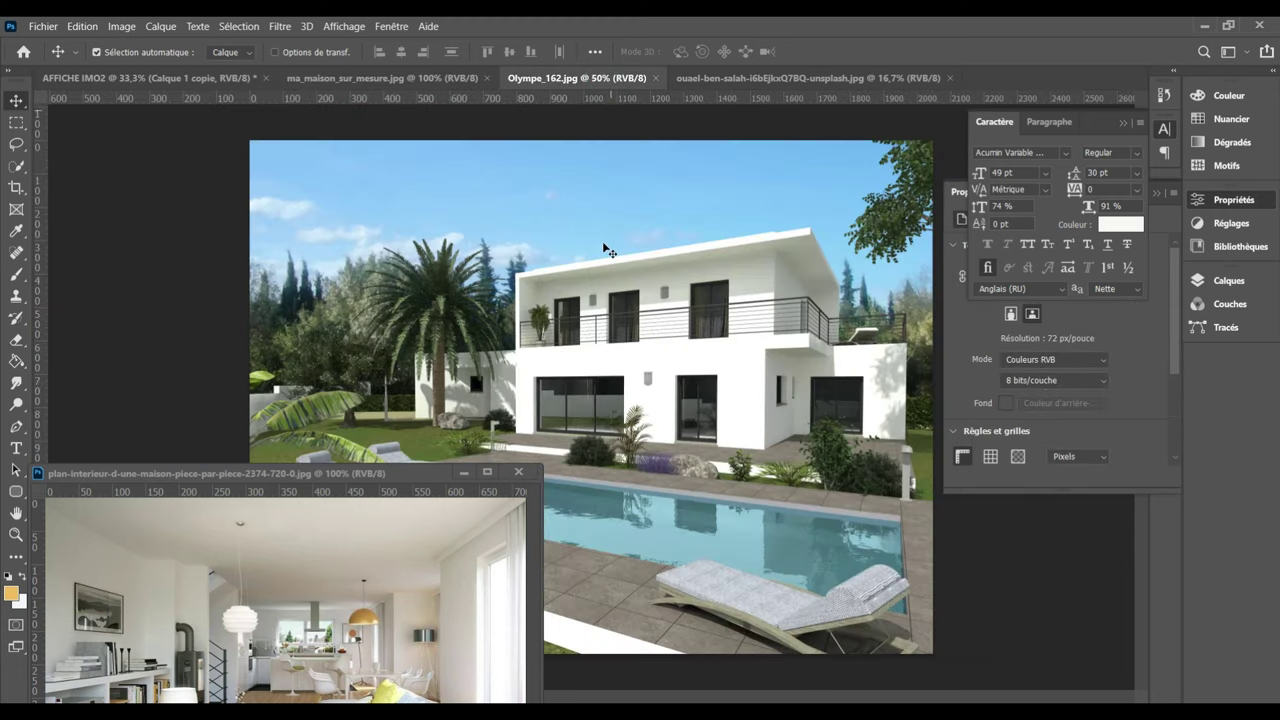
click(154, 79)
key(ctrl+v)
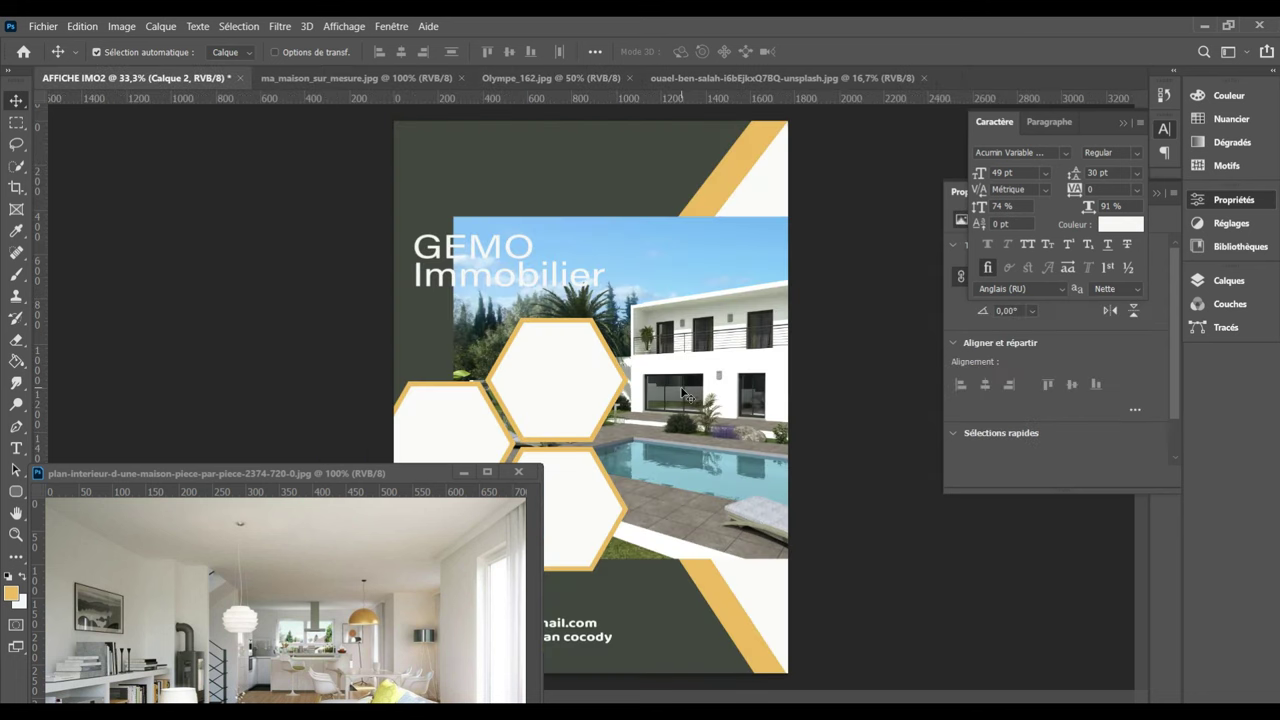
click(1232, 281)
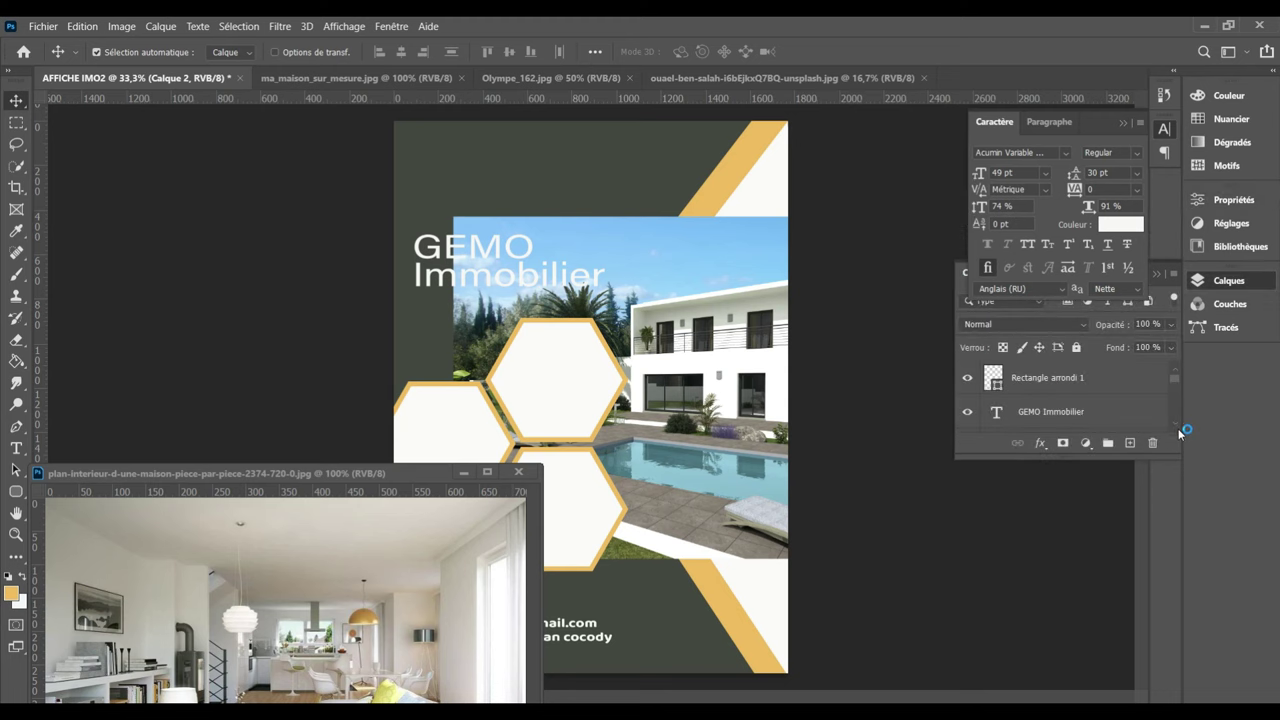
Try and undo a clipping mask on Calque 2, then drag it just above Calque 1.
scroll(1173, 420, down, 3)
scroll(1173, 420, down, 3)
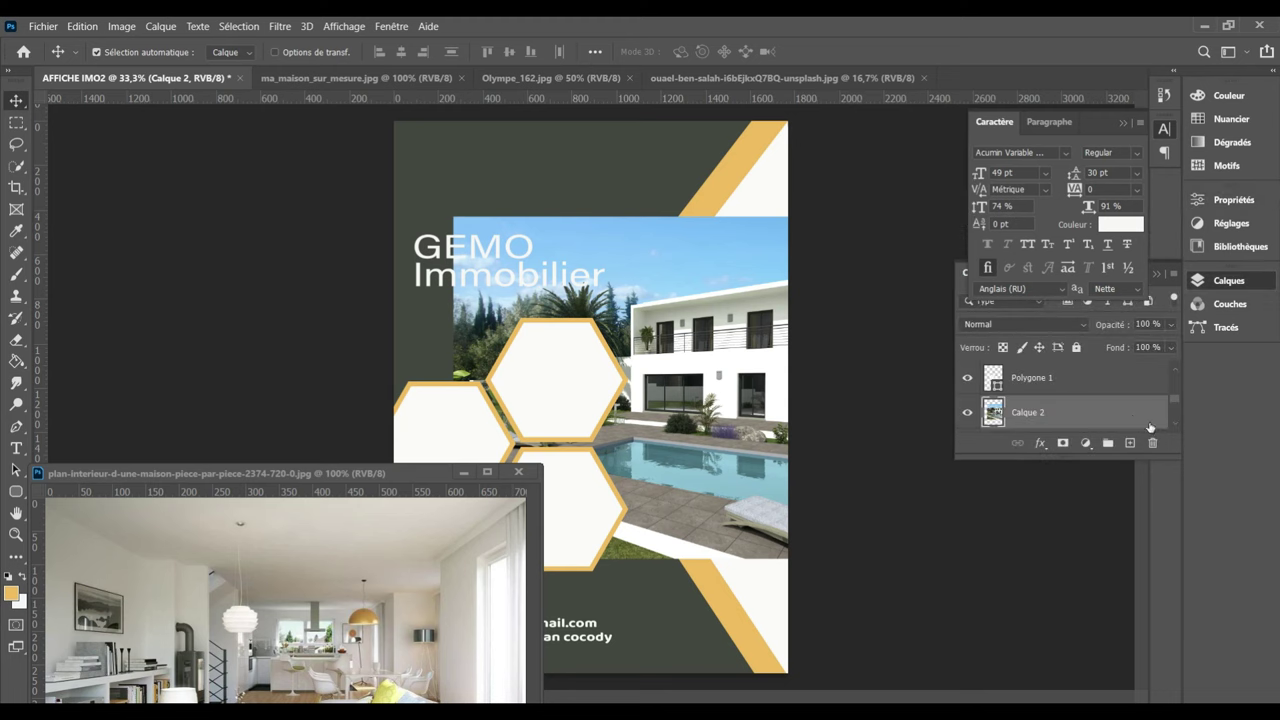
right_click(1131, 415)
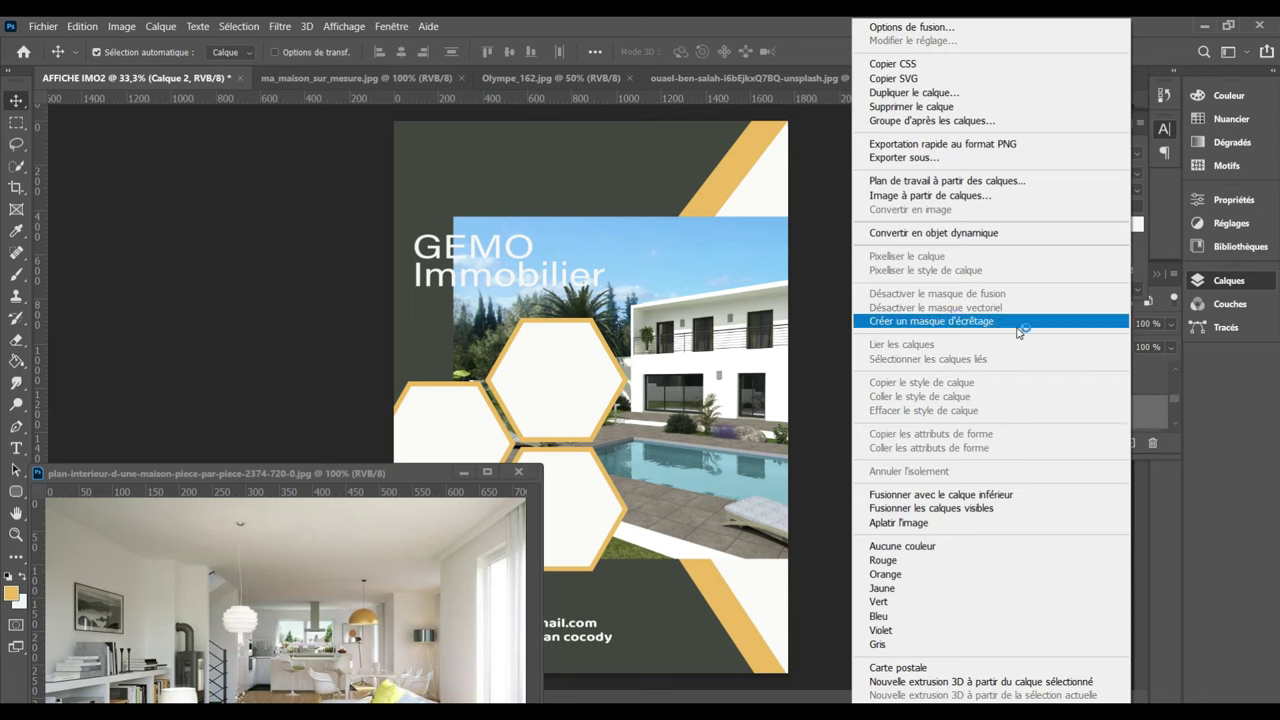
click(1002, 325)
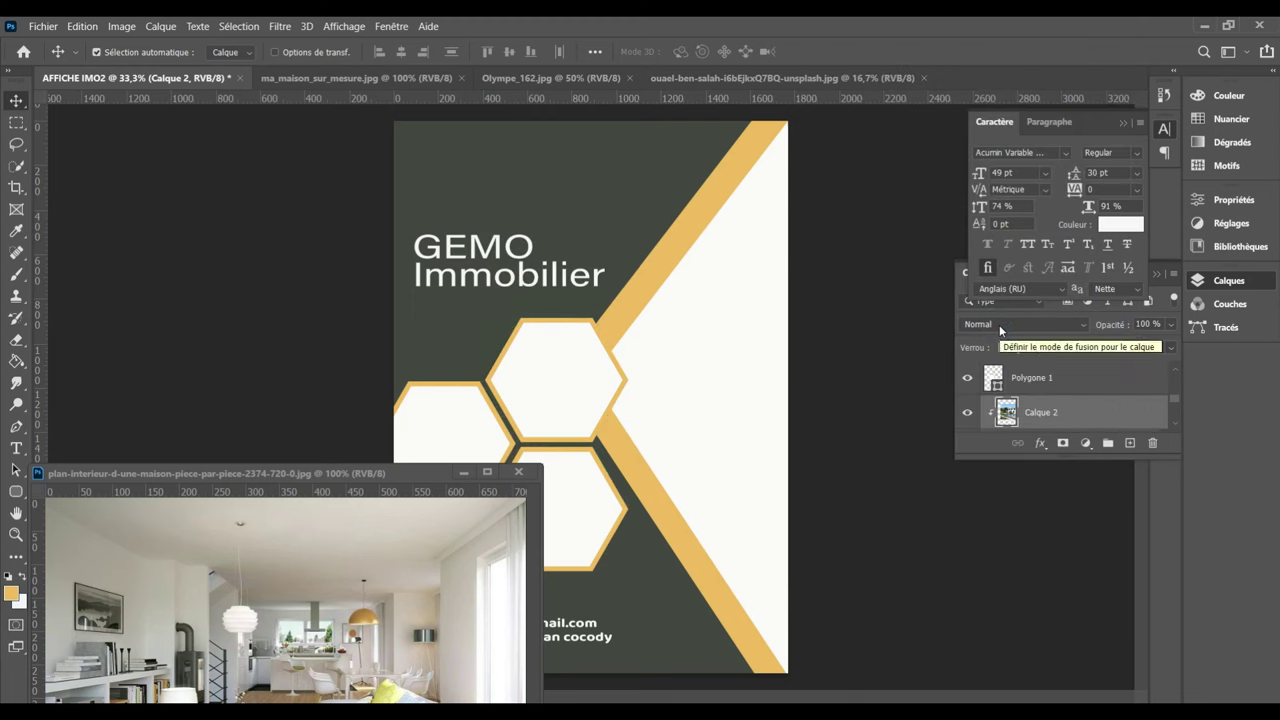
key(ctrl+alt+g)
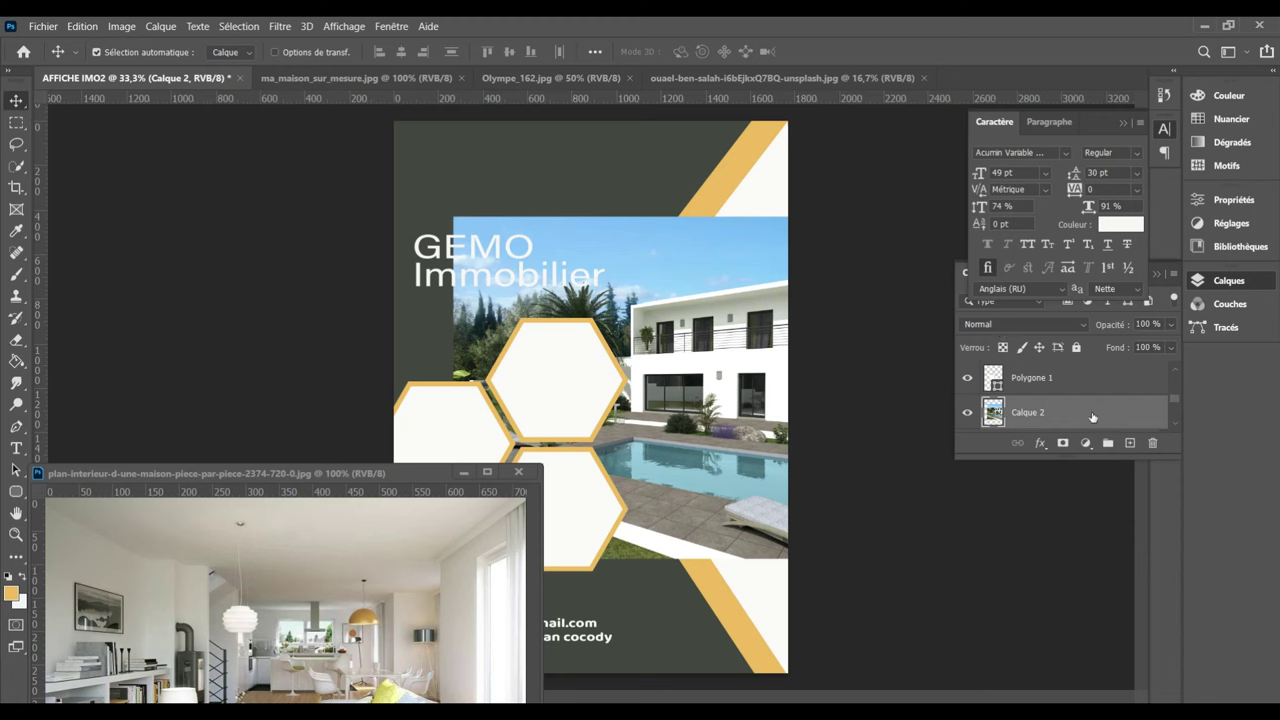
mouse_move(1090, 414)
mouse_down()
mouse_move(1103, 517)
mouse_move(1089, 413)
mouse_move(1069, 400)
mouse_up()
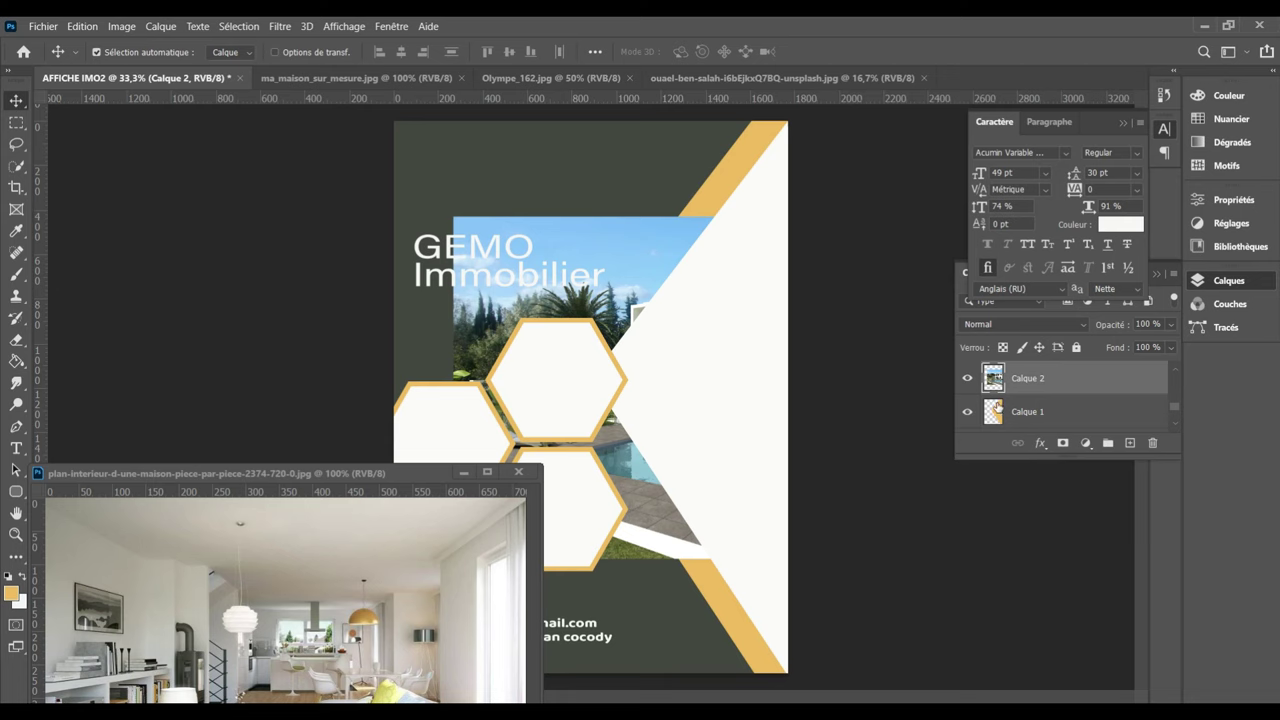
Move the house photo layer (Calque 2) below Polygone 1 in the layer stack.
click(968, 412)
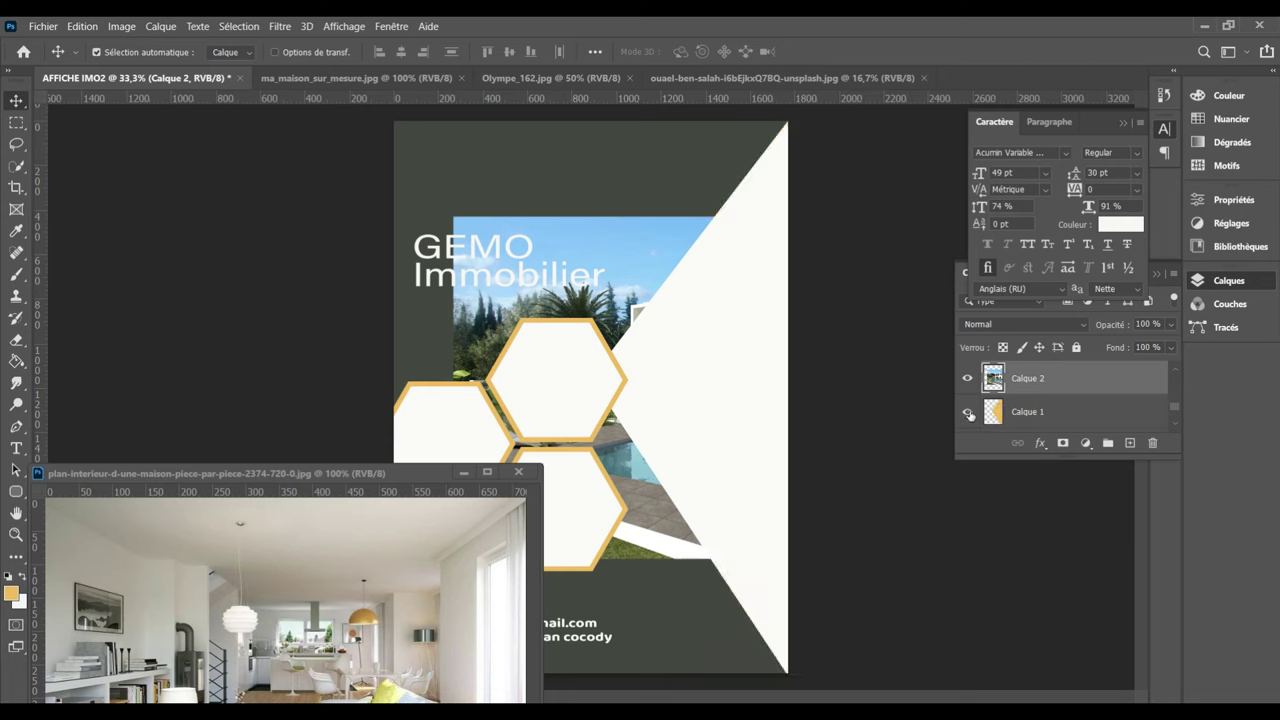
click(968, 412)
mouse_move(1040, 384)
mouse_down()
mouse_move(1043, 441)
mouse_move(1031, 397)
mouse_up()
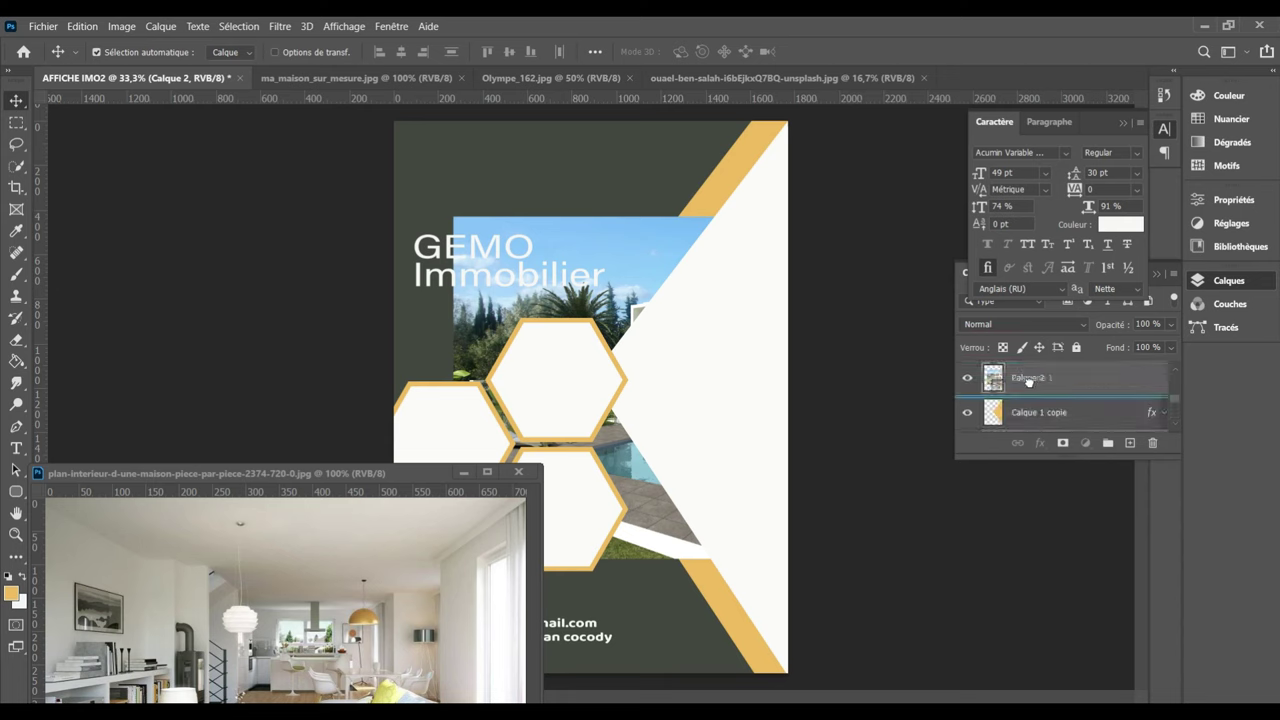
drag(1031, 397, 1031, 390)
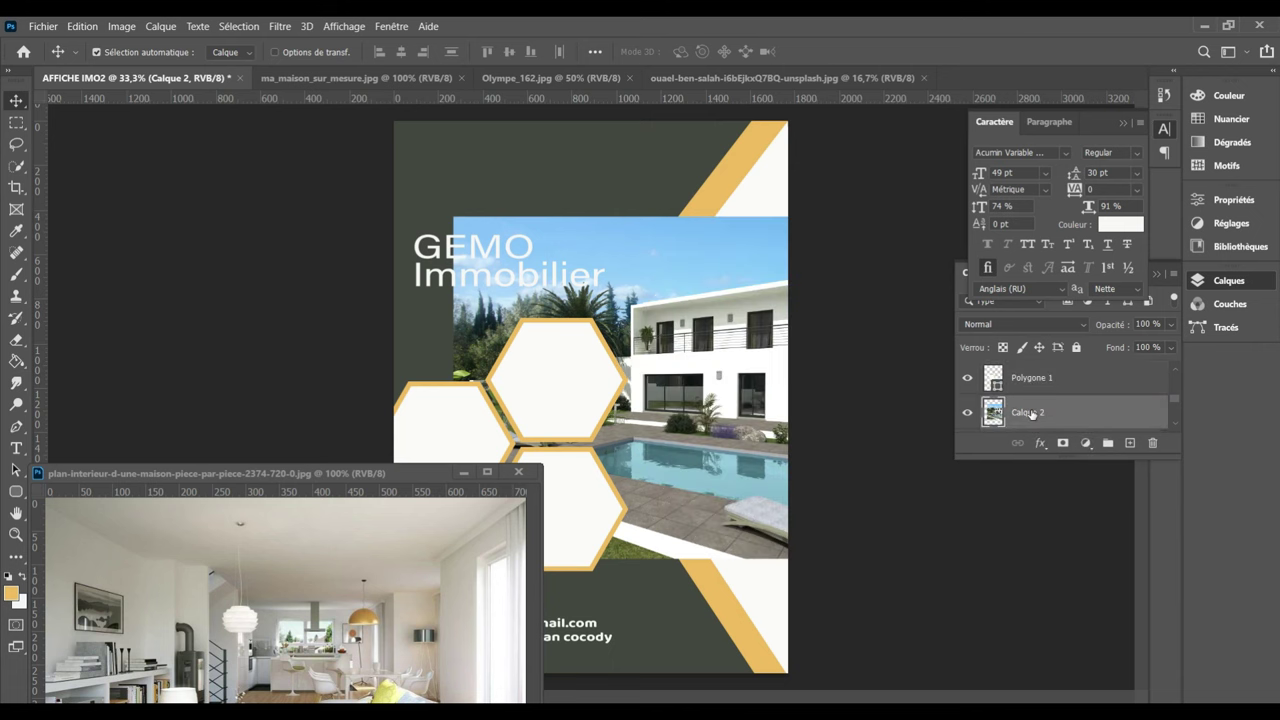
Try clipping the house photo to the hexagon, then undo the clipping mask.
right_click(1031, 413)
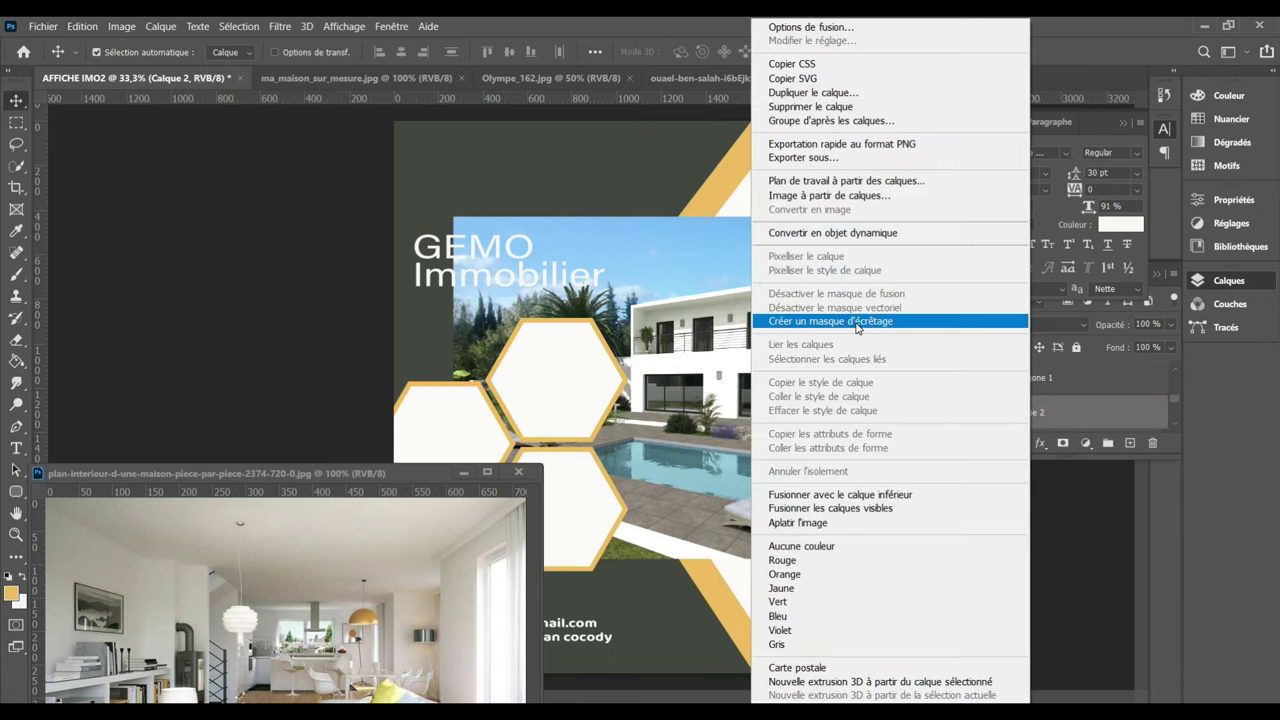
click(860, 324)
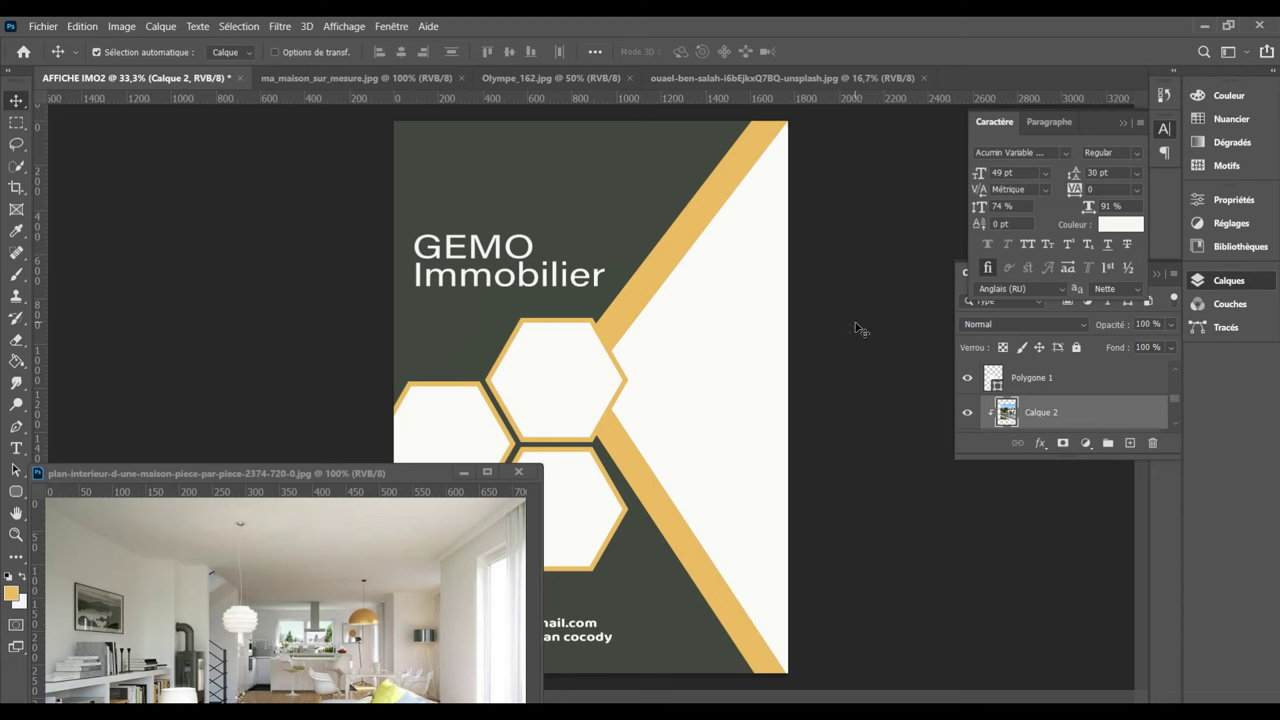
key(ctrl+z)
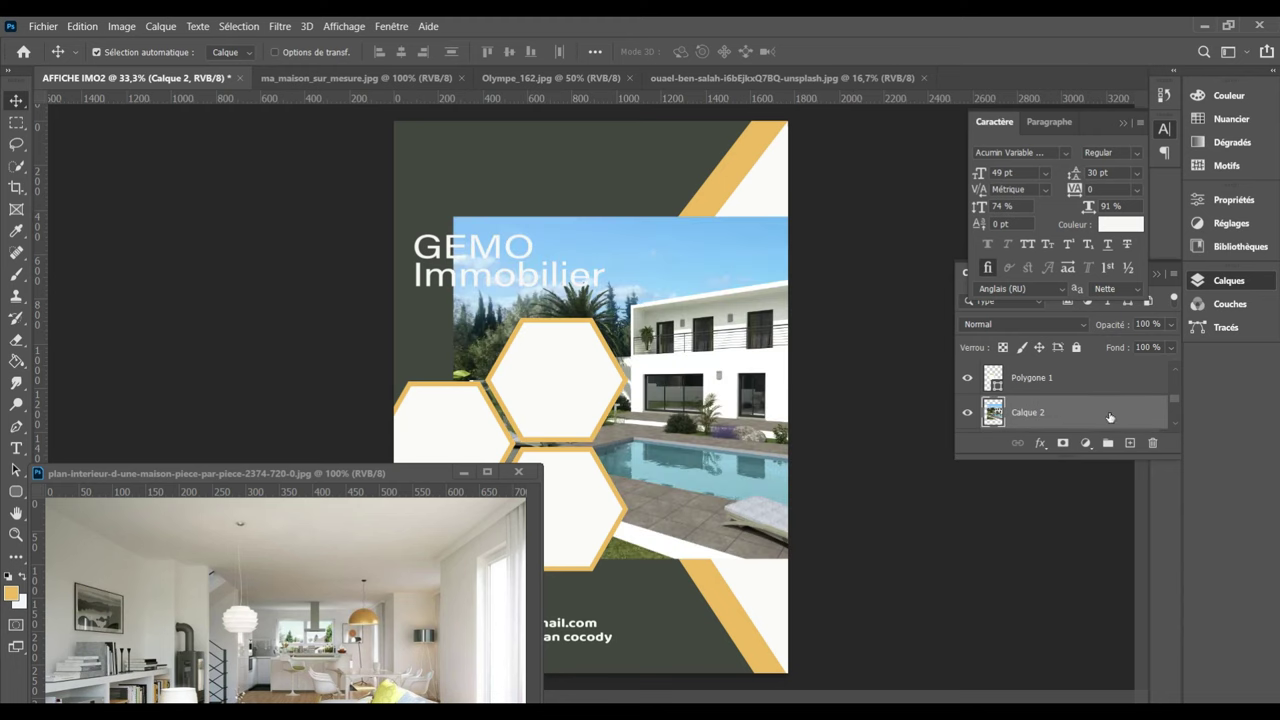
scroll(1176, 424, down, 2)
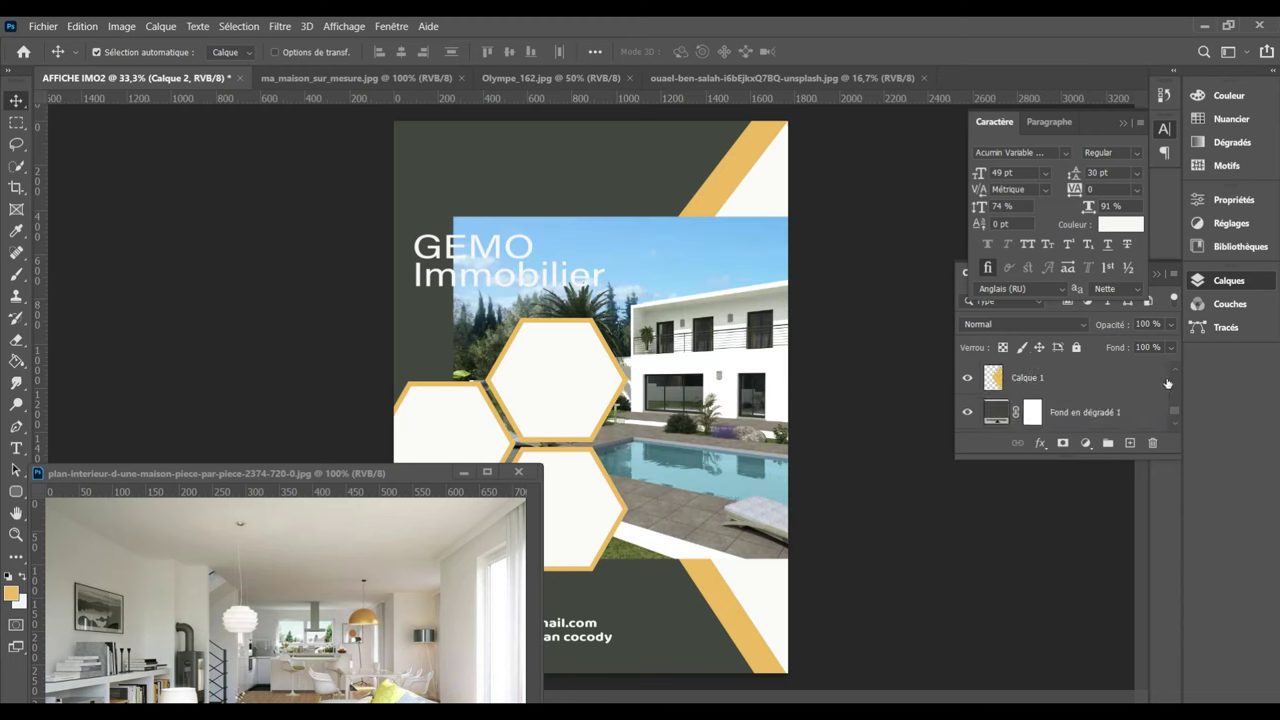
scroll(1176, 368, up, 2)
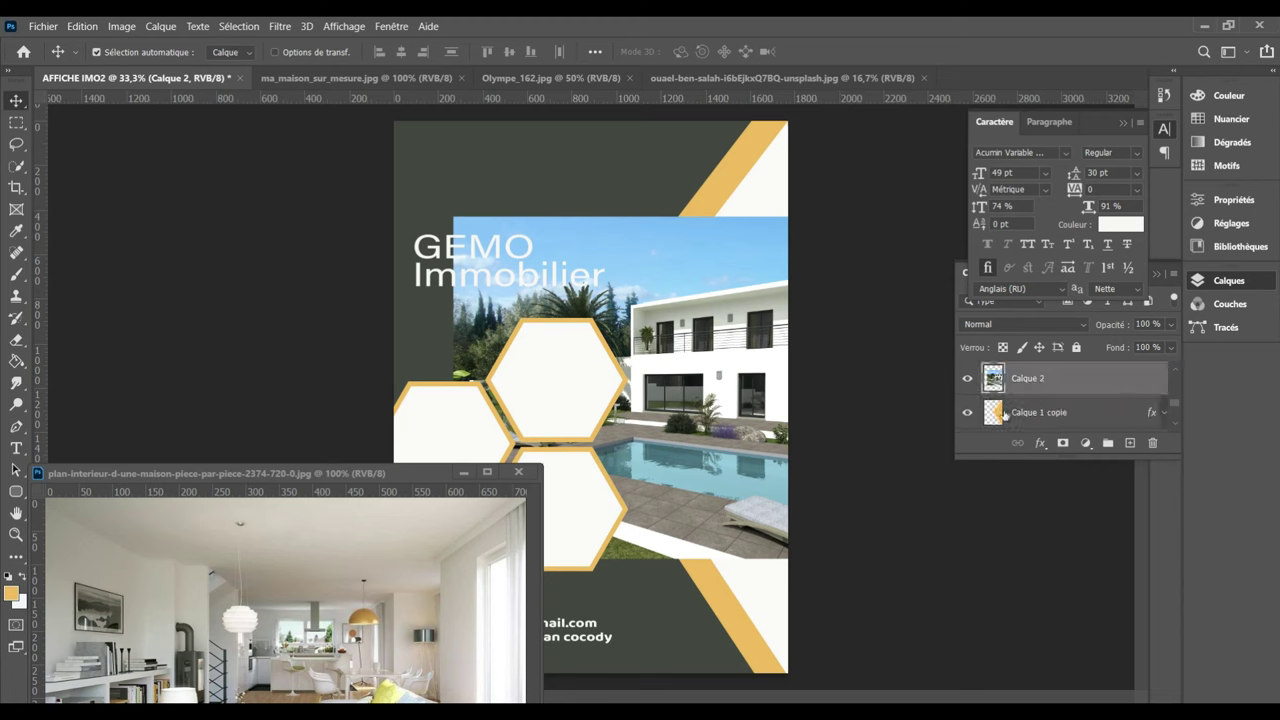
Check Calque 1 copie's visibility and make it the active layer.
click(967, 412)
click(967, 412)
click(1086, 417)
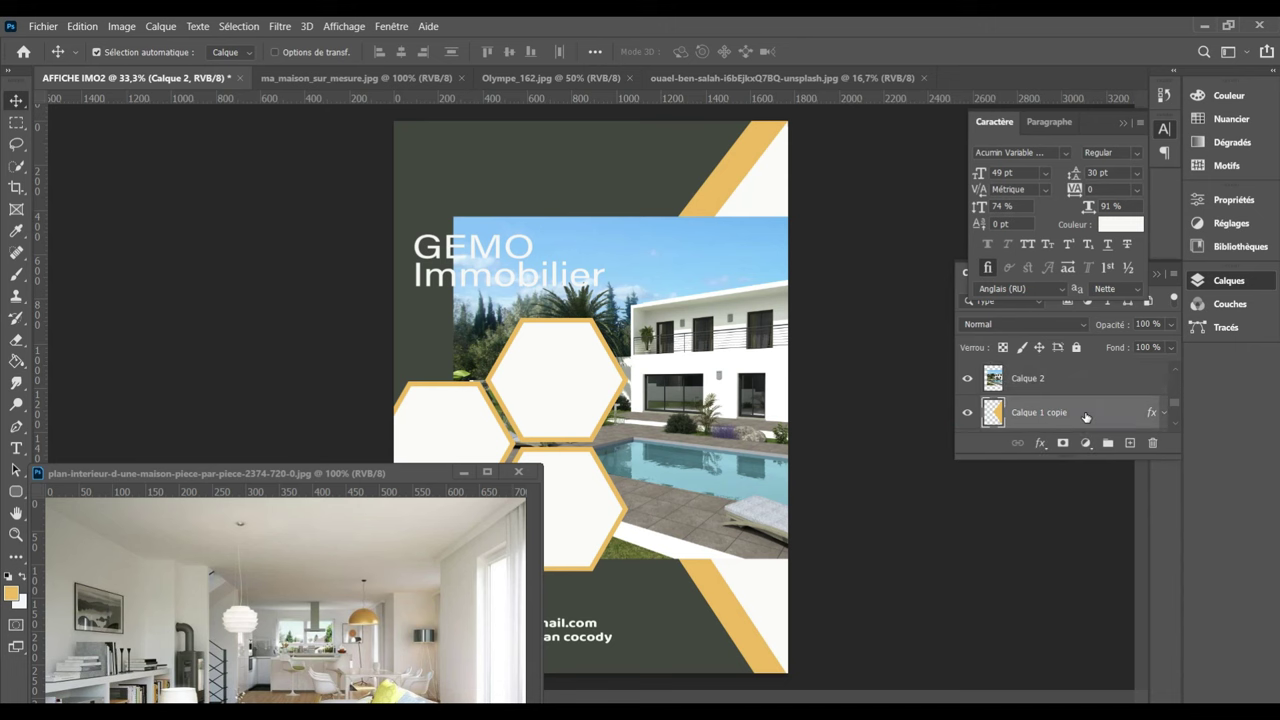
Turn off the Color Overlay effect in Calque 1 copie's layer style.
double_click(1086, 417)
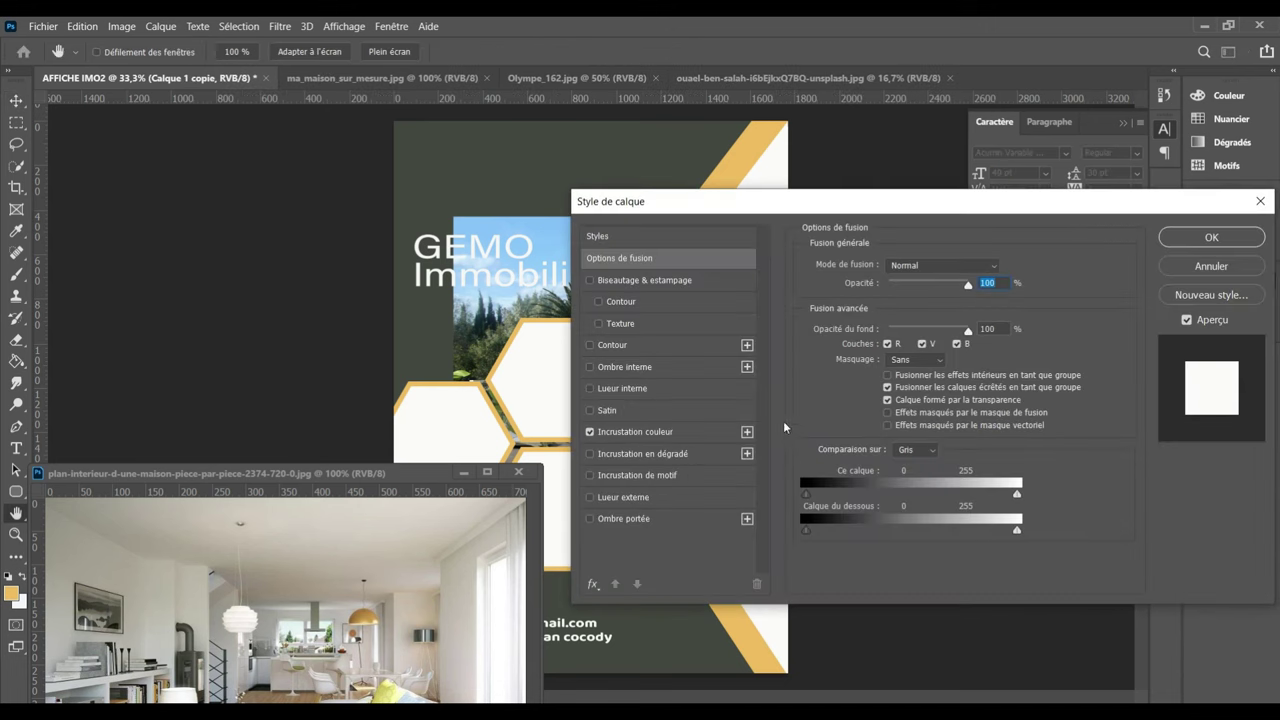
click(591, 432)
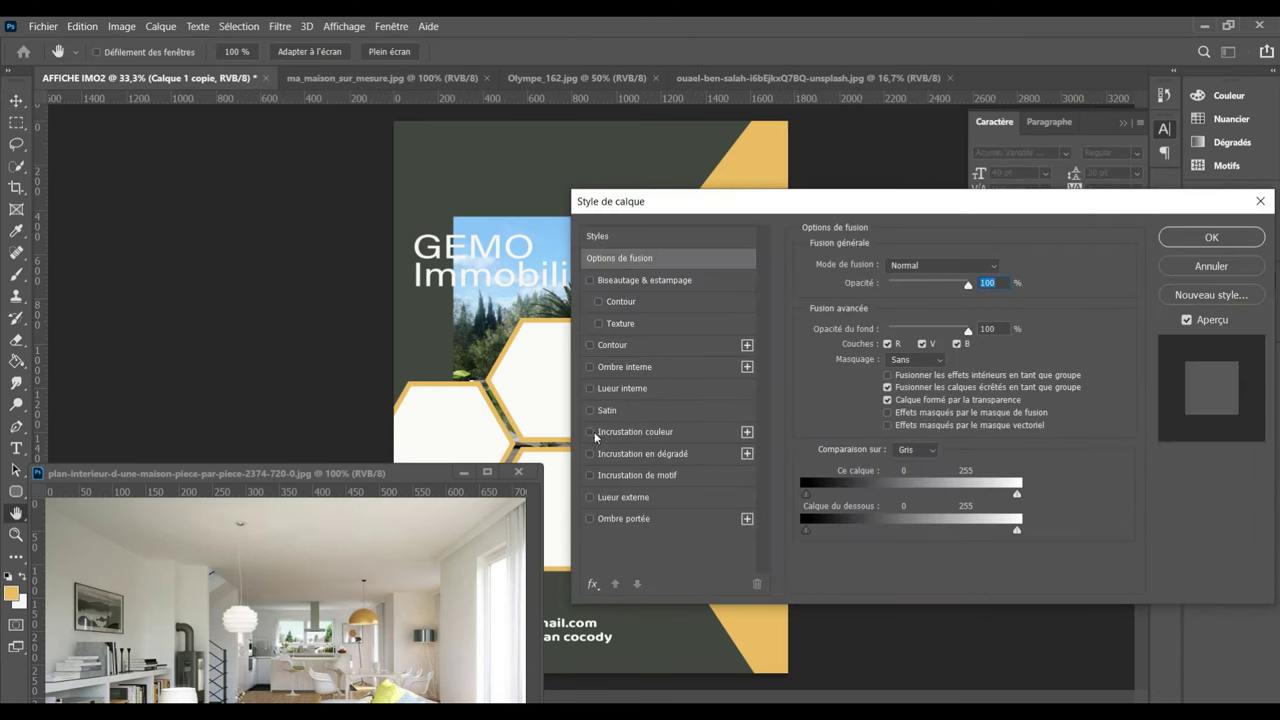
click(1200, 237)
Create clipping masks for Calque 1 copie and the house photo Calque 2.
right_click(1087, 403)
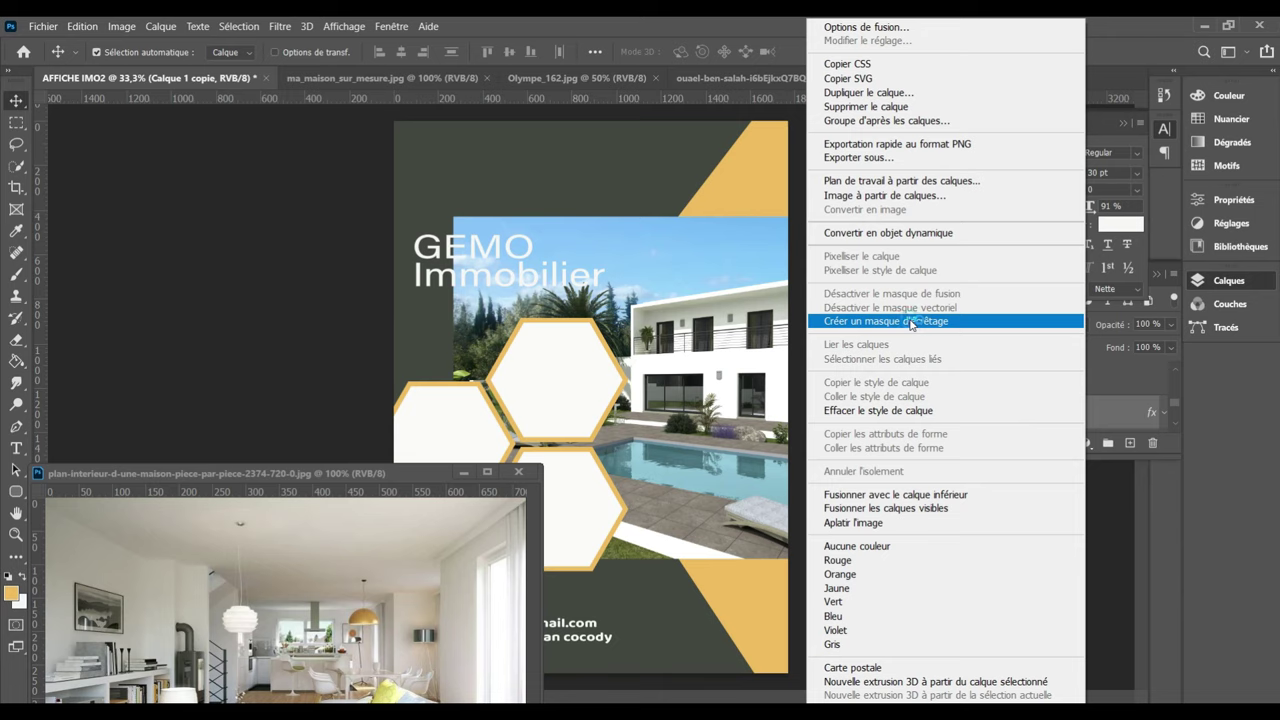
click(912, 321)
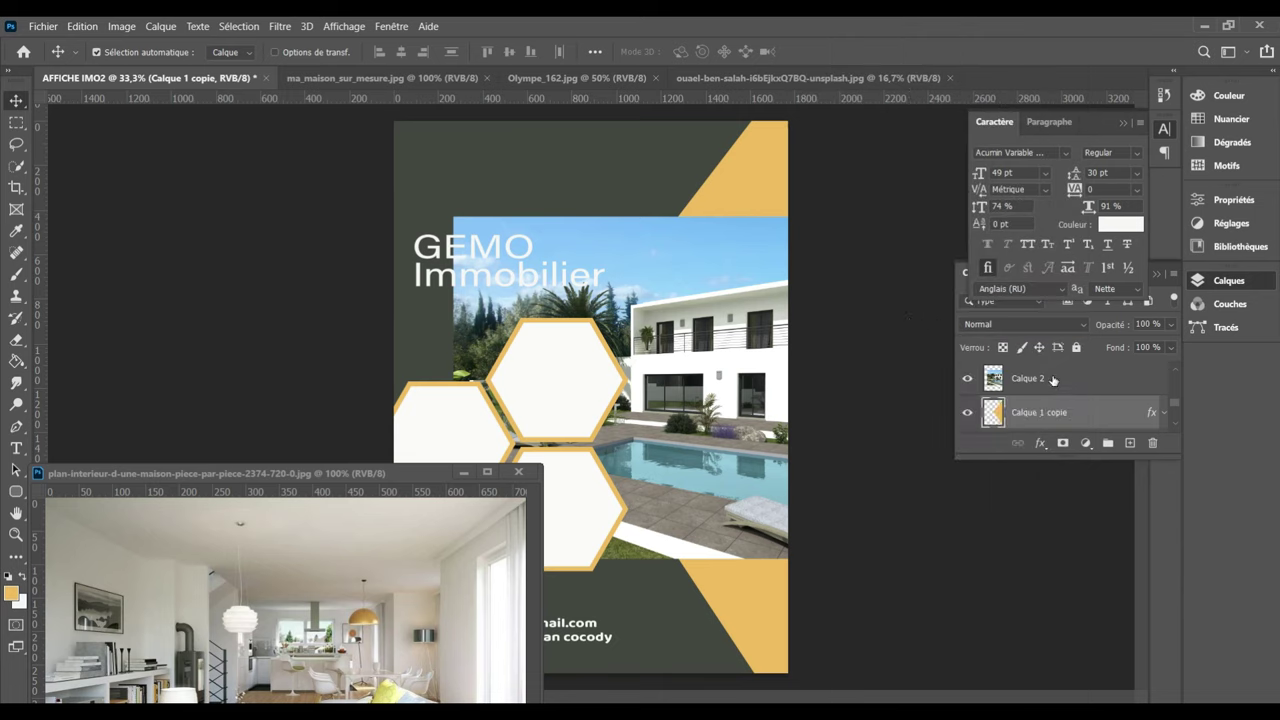
right_click(1055, 380)
click(880, 321)
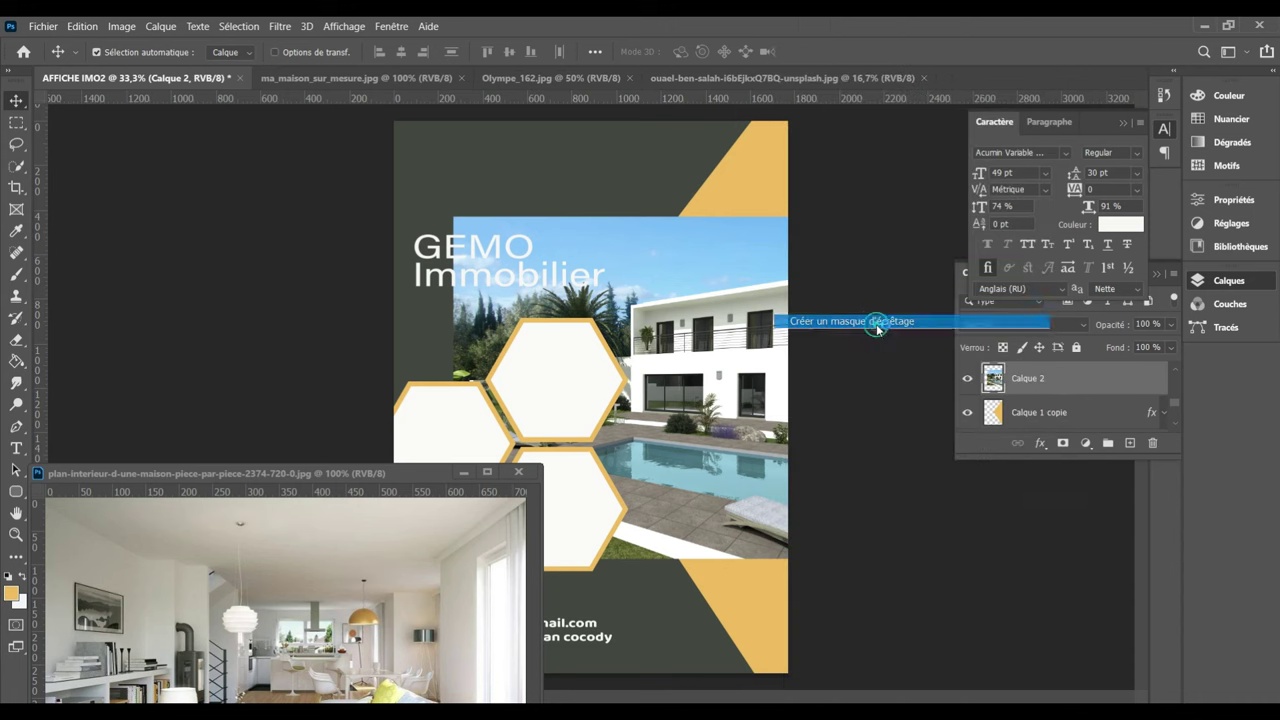
Scale the house photo to about 186% and shift it so the house and pool fill the band.
key(ctrl+t)
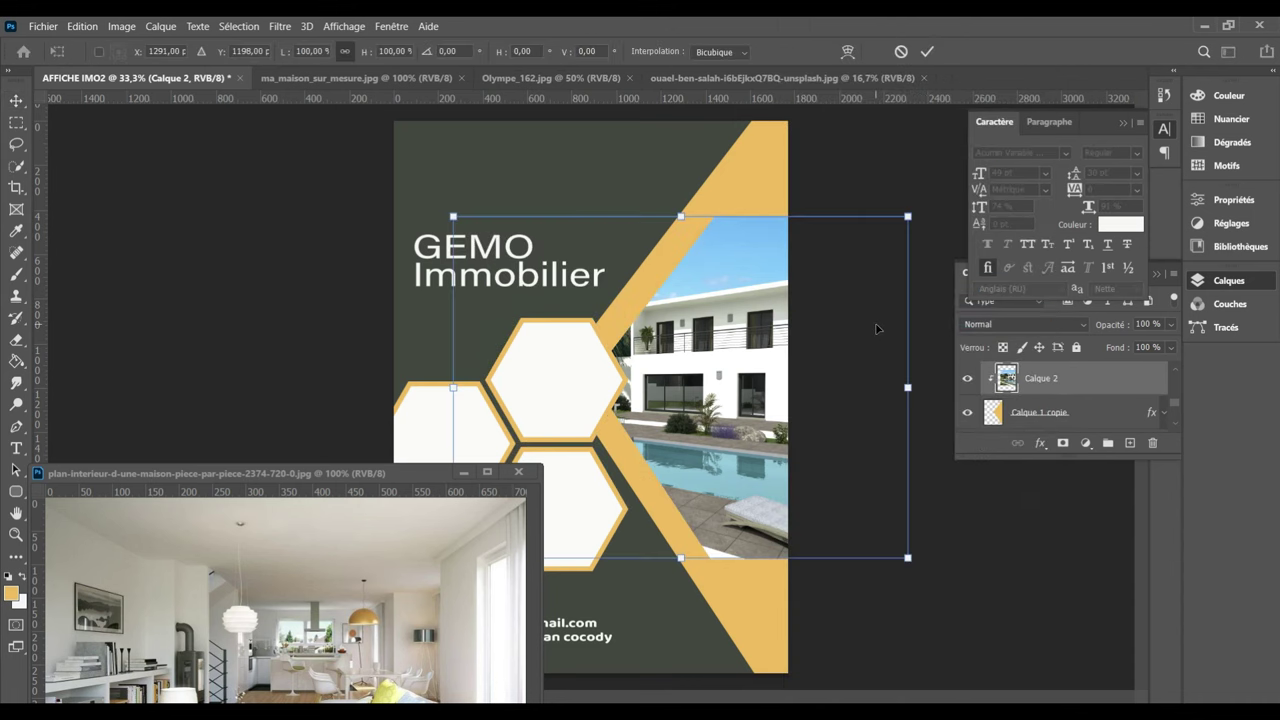
drag(906, 216, 1049, 110)
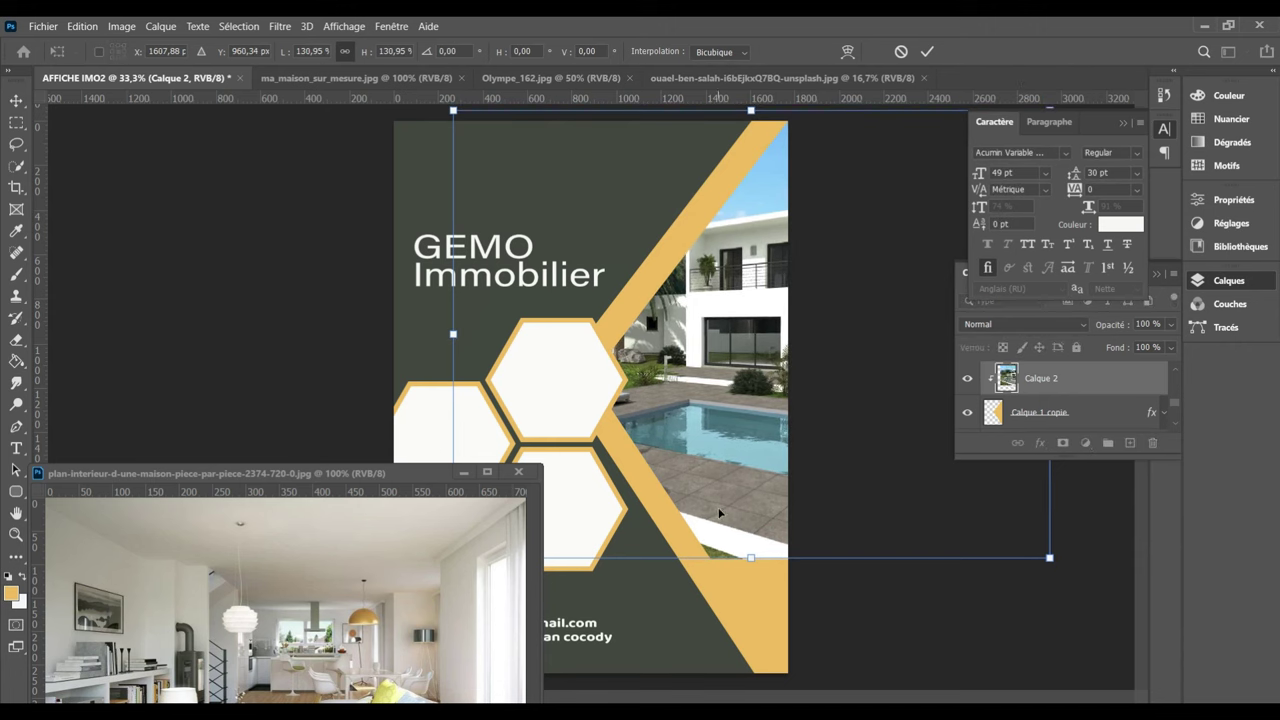
drag(719, 513, 620, 597)
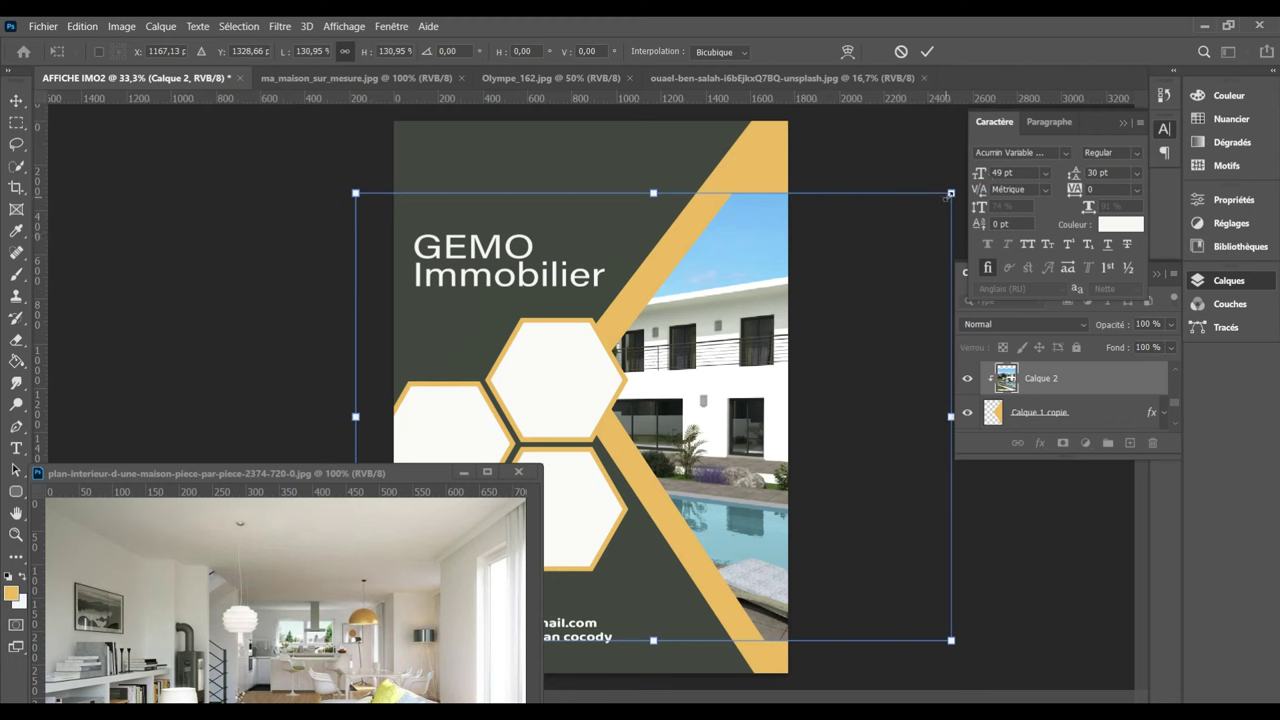
drag(949, 194, 1094, 86)
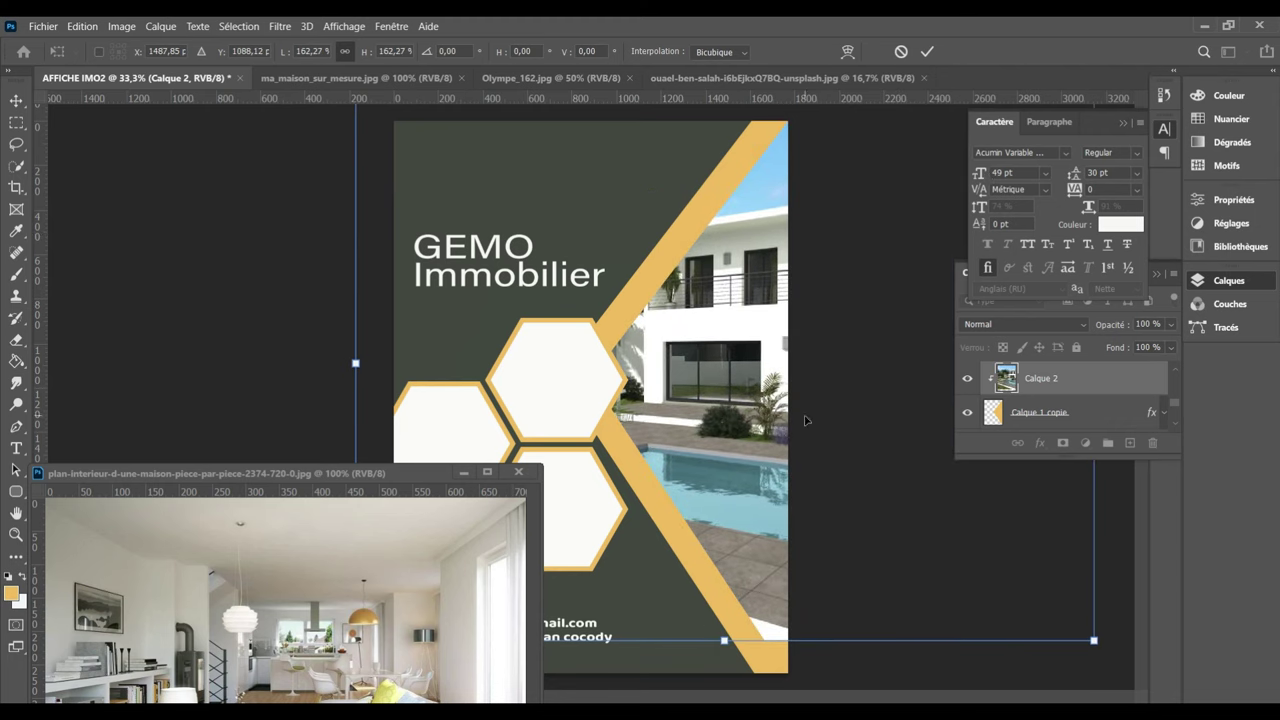
drag(722, 640, 730, 716)
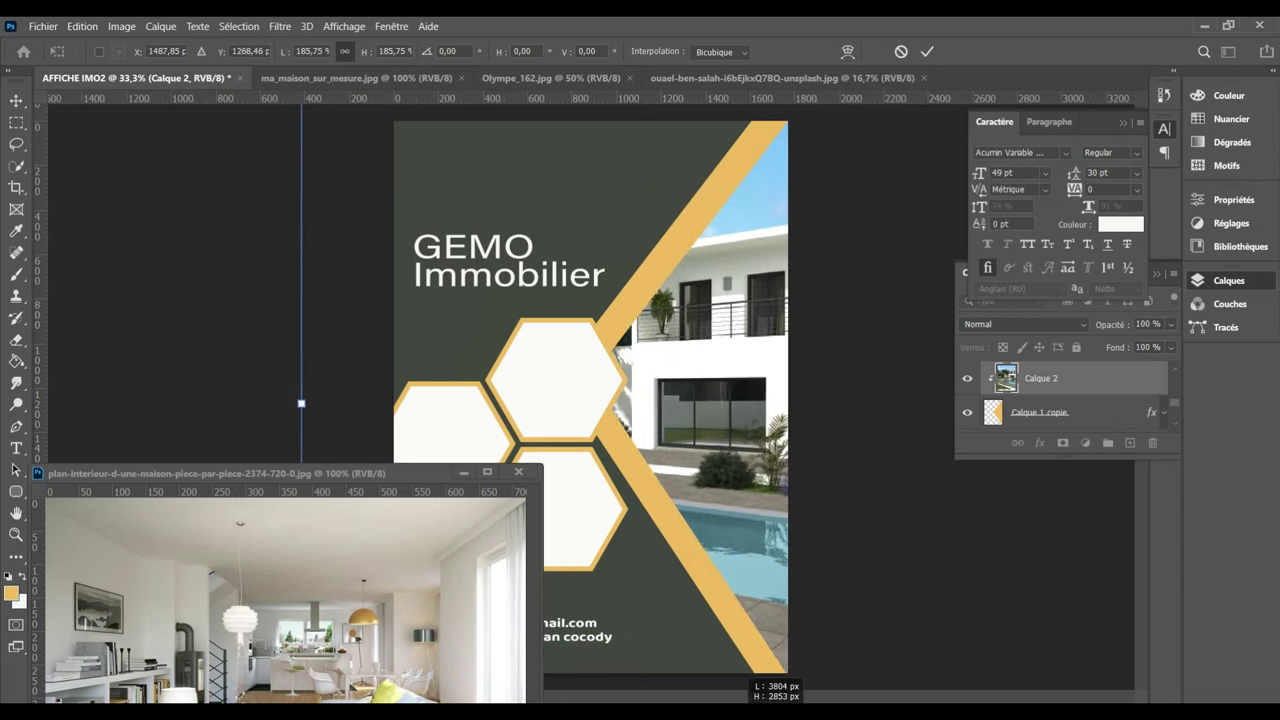
mouse_move(748, 482)
mouse_down()
mouse_move(810, 461)
mouse_move(791, 458)
mouse_up()
key(Return)
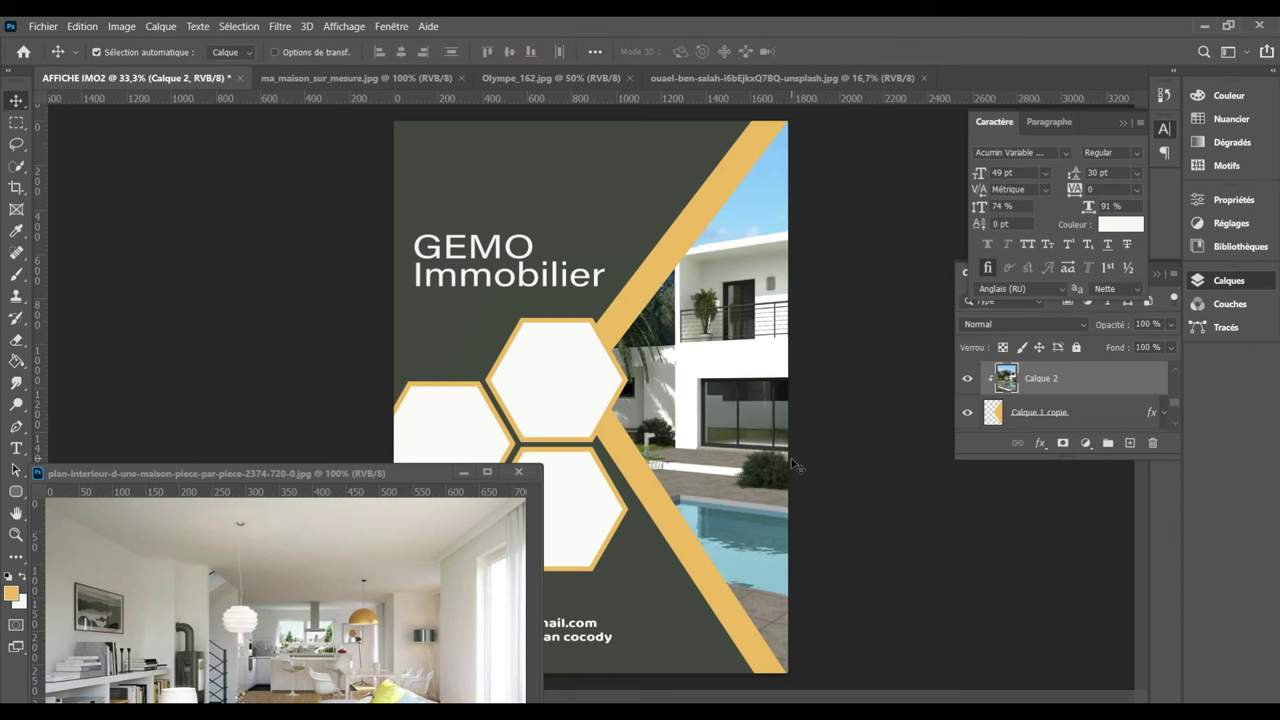
Close Olympe_162.jpg, dock the floating interior photo as a tab, and return to AFFICHE IMO2.
click(732, 77)
click(533, 83)
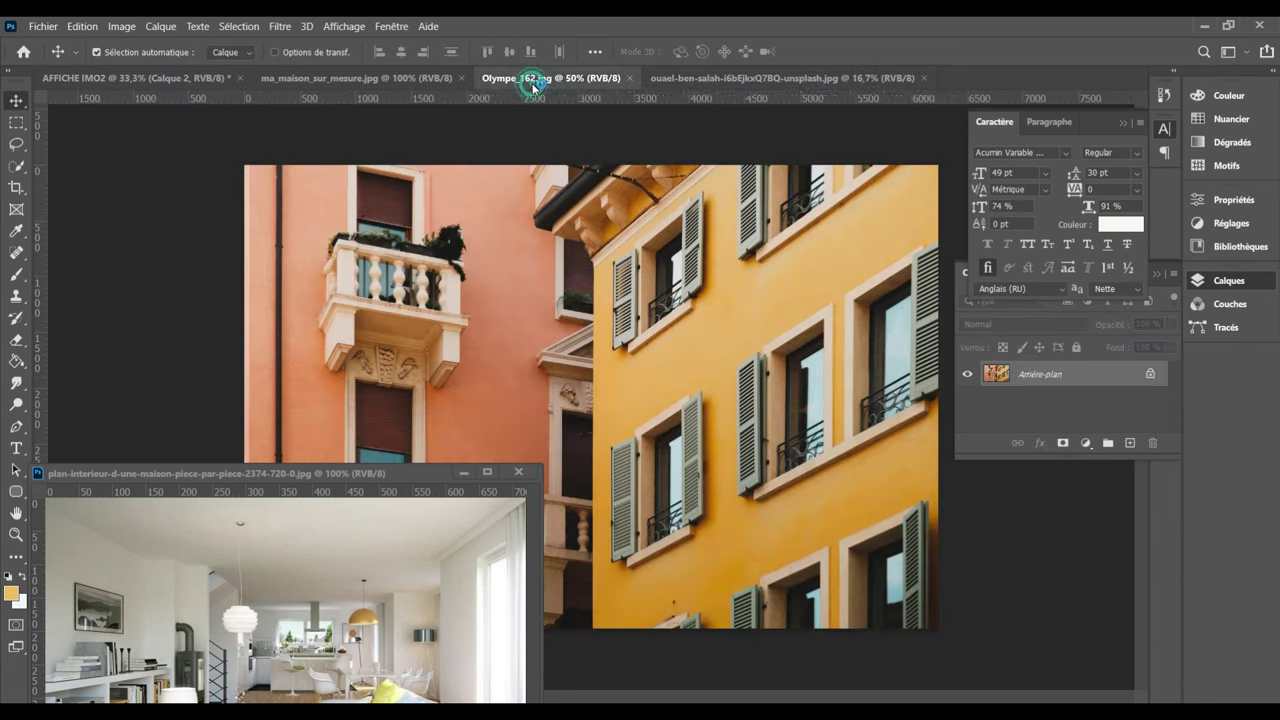
click(629, 78)
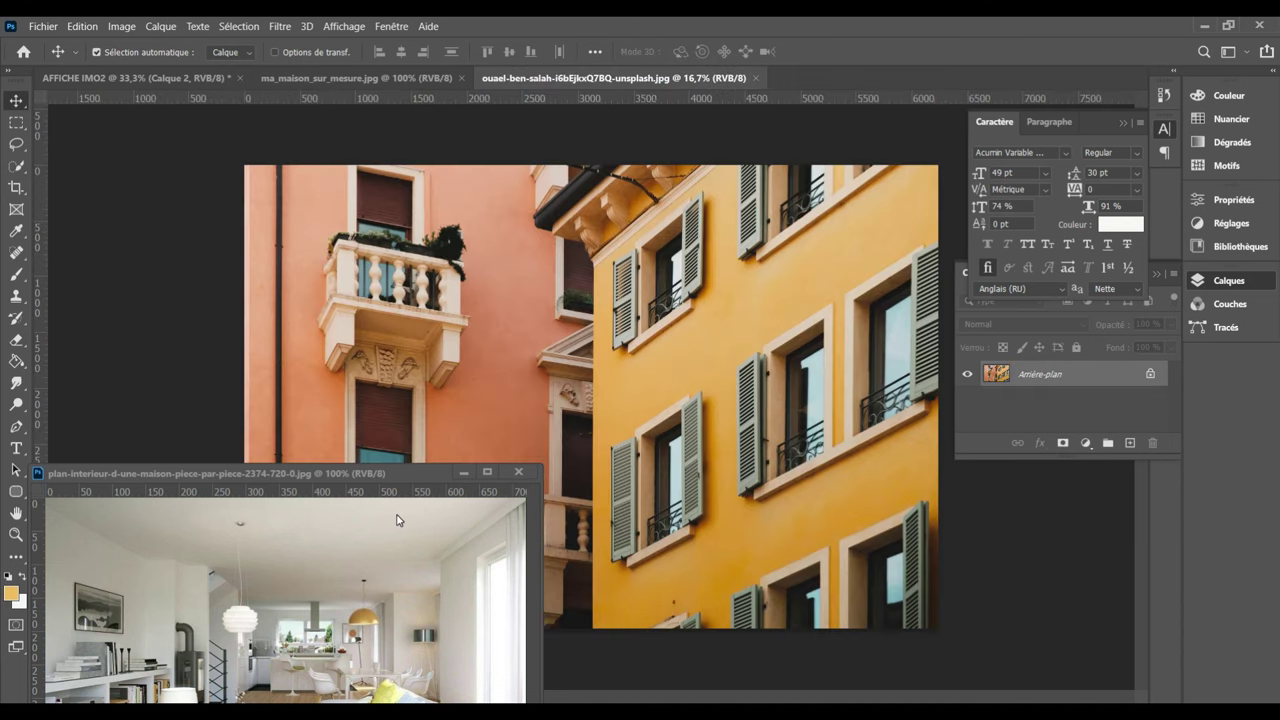
mouse_move(343, 478)
mouse_down()
mouse_move(928, 60)
mouse_move(925, 100)
mouse_up()
drag(923, 90, 923, 84)
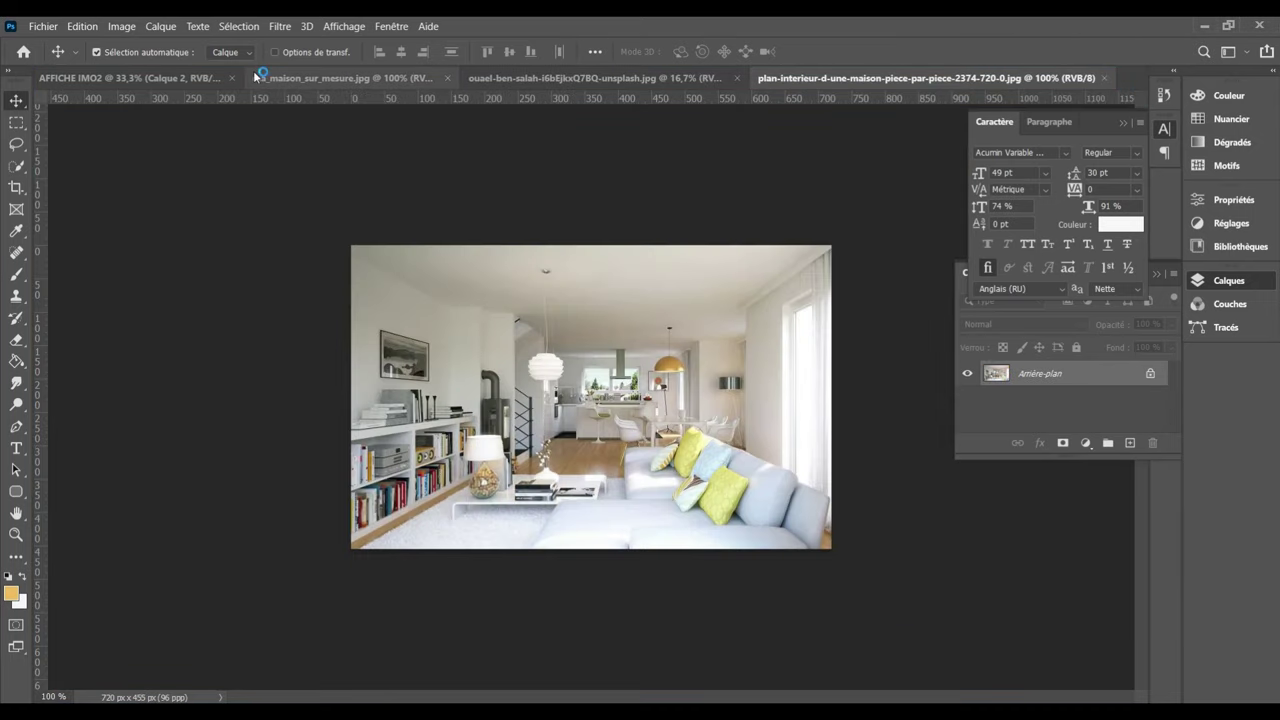
click(157, 82)
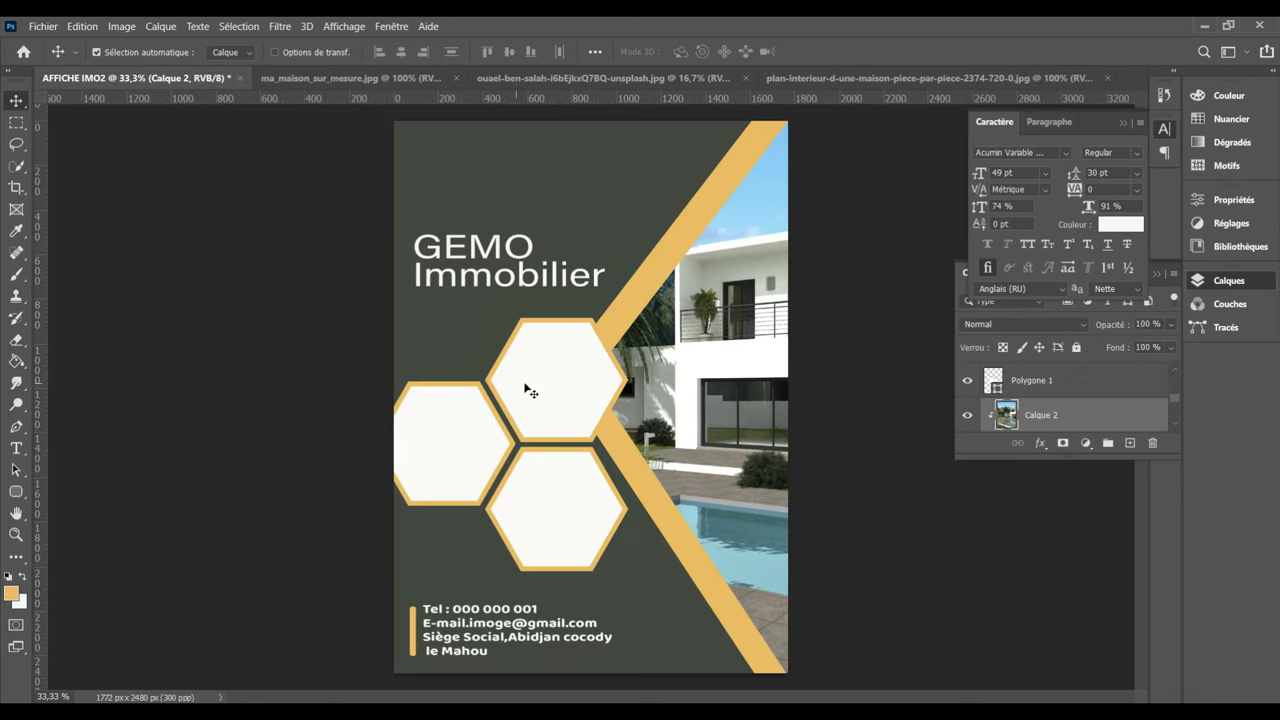
Nudge the top and bottom hexagons upward into place with the arrow keys.
click(540, 392)
key(Up)
key(Up)
key(Up)
key(Up)
key(Up)
key(Up)
key(Up)
key(Up)
key(Up)
key(Up)
key(Up)
key(Up)
key(Up)
key(Up)
key(Up)
key(Up)
key(Up)
key(Up)
key(Up)
key(Up)
key(Up)
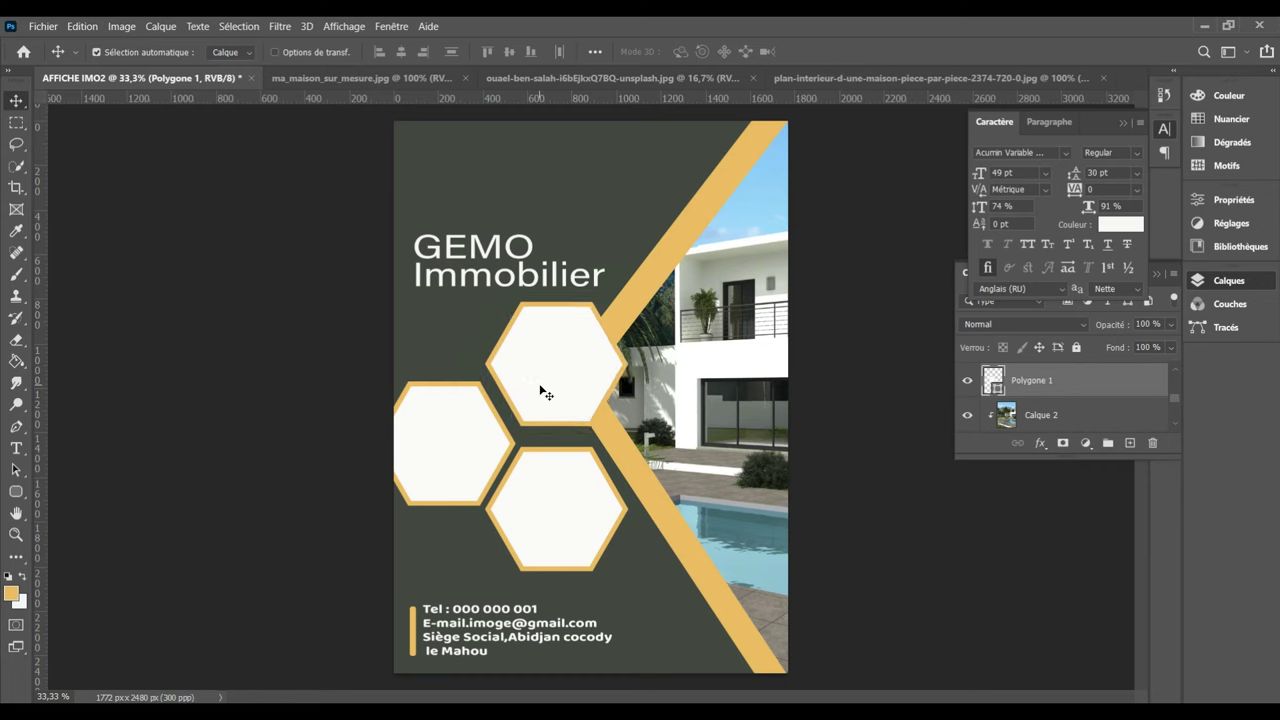
click(467, 434)
key(Up)
key(Up)
key(Up)
key(Up)
key(Up)
key(Up)
key(Up)
key(Up)
key(Up)
key(Up)
key(Up)
key(Up)
key(Up)
key(Up)
key(Up)
click(560, 484)
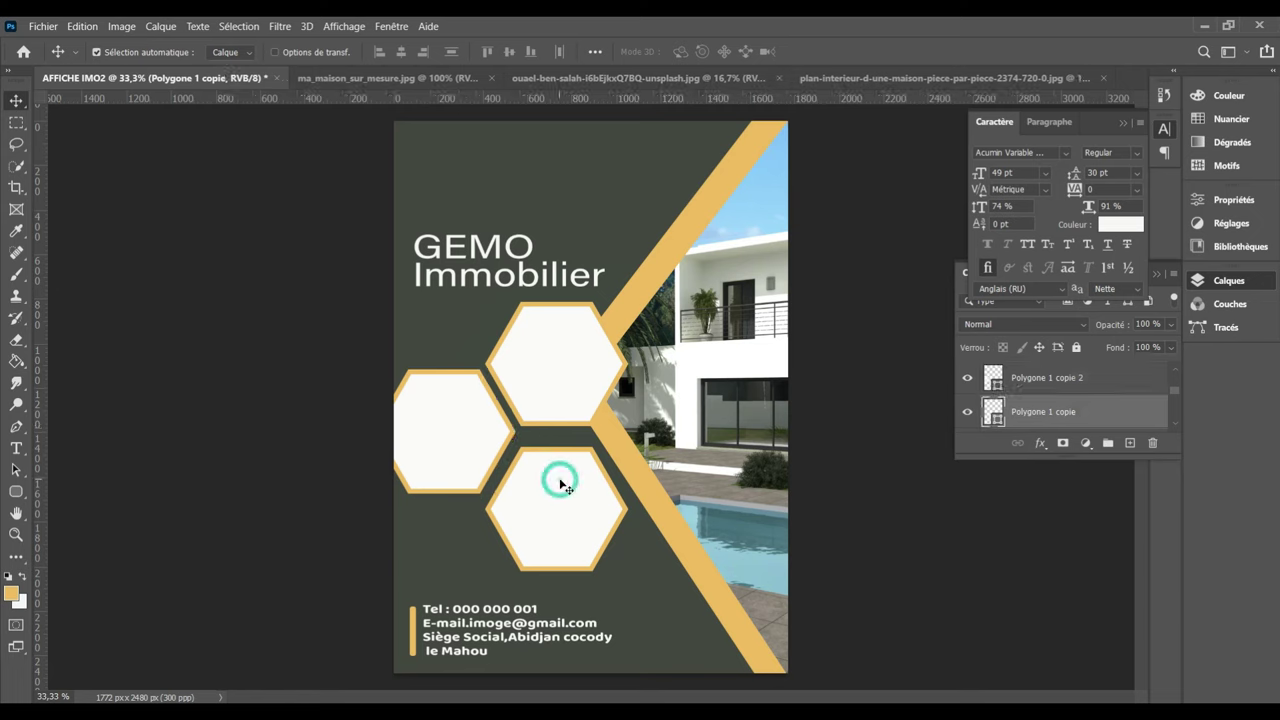
key(Up)
key(Up)
key(Up)
key(Up)
key(Up)
key(Up)
key(Up)
key(Up)
key(Up)
key(Right)
key(Left)
key(Left)
key(Left)
key(Up)
key(Up)
key(Up)
key(Up)
key(Up)
key(Up)
key(Up)
key(Down)
key(Left)
Fine-tune the left, top and bottom hexagon positions and raise the GEMO Immobilier title about 15 px.
key(Left)
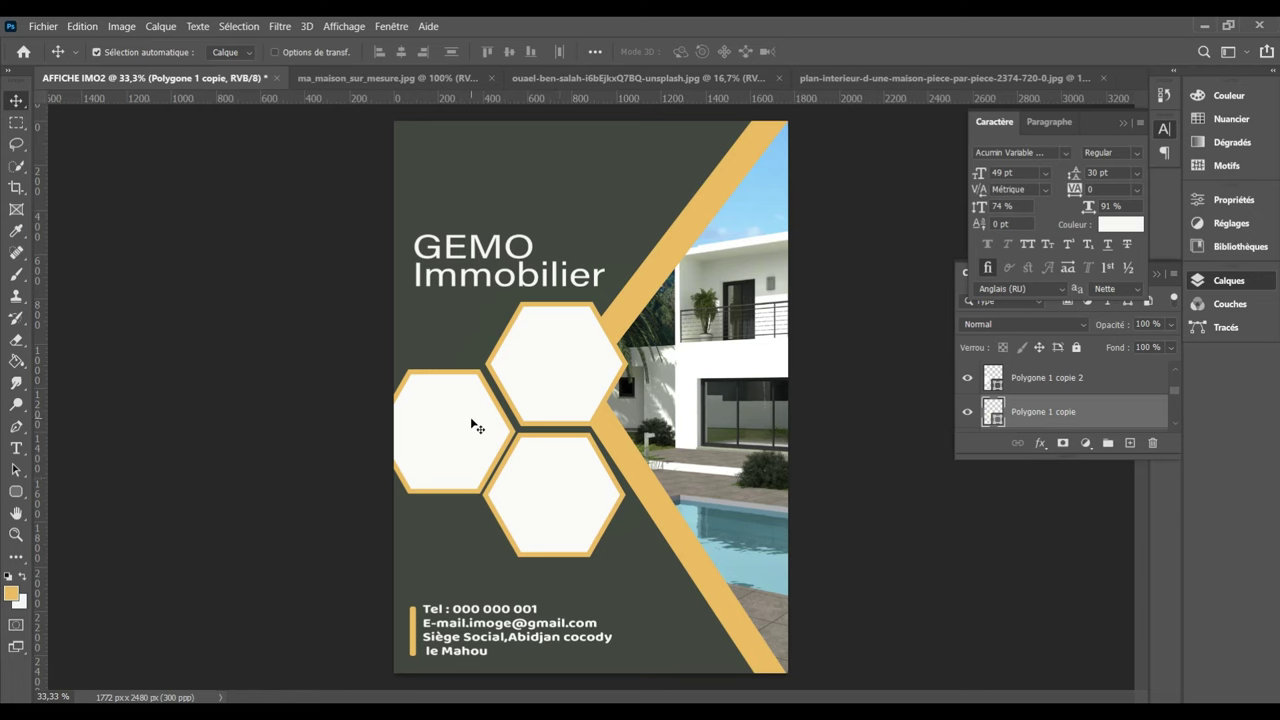
click(472, 428)
key(Up)
key(Up)
key(Up)
key(Left)
key(Left)
key(Left)
key(Left)
key(Left)
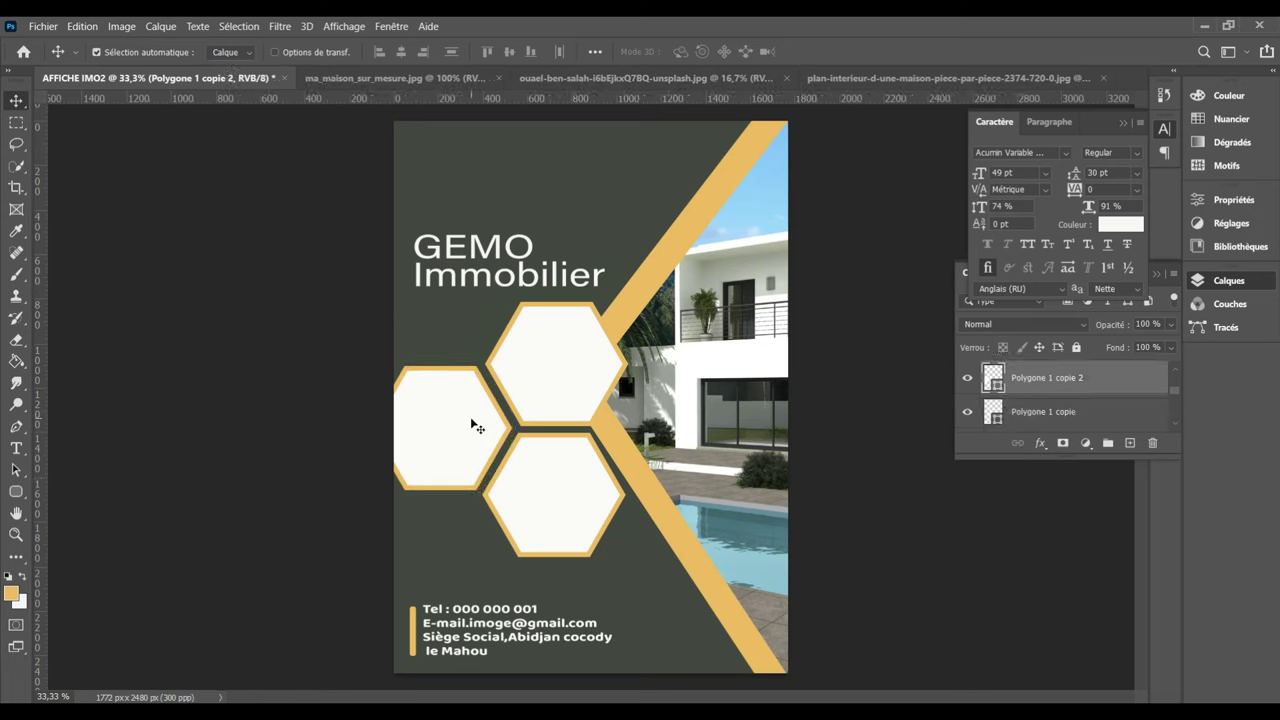
click(532, 410)
key(Left)
key(Up)
key(Left)
key(Left)
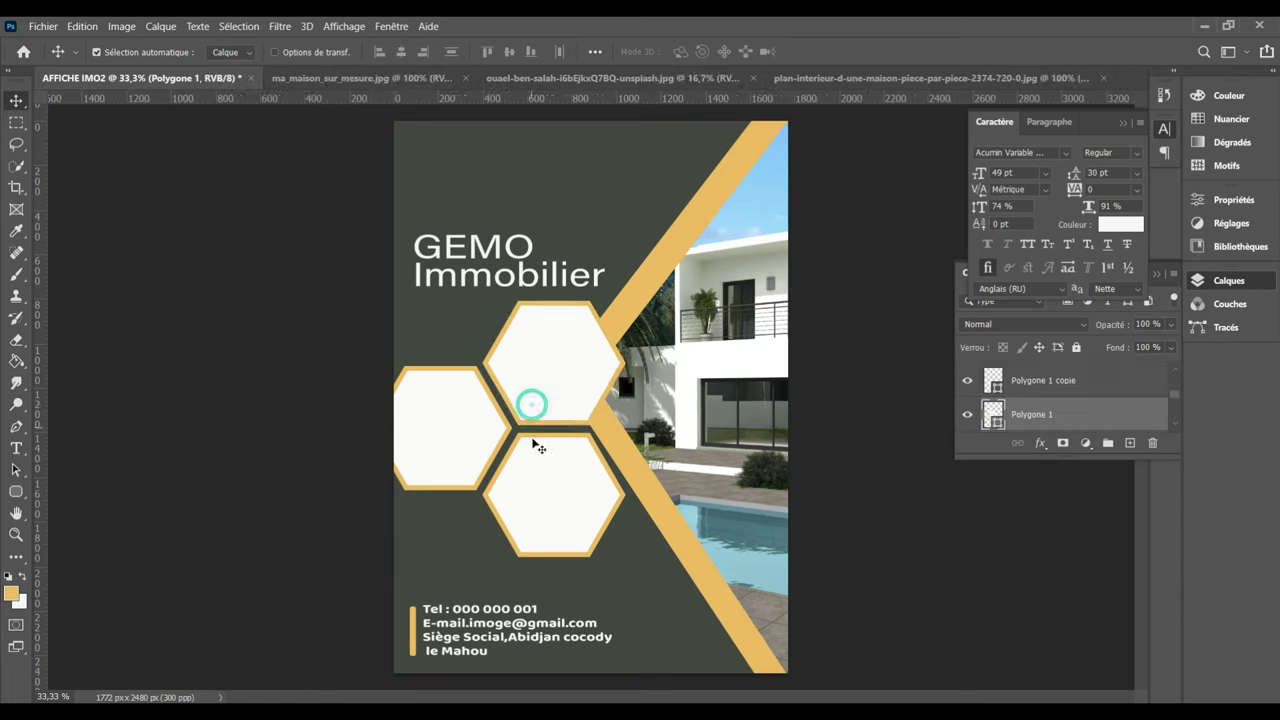
click(540, 454)
key(Left)
key(Up)
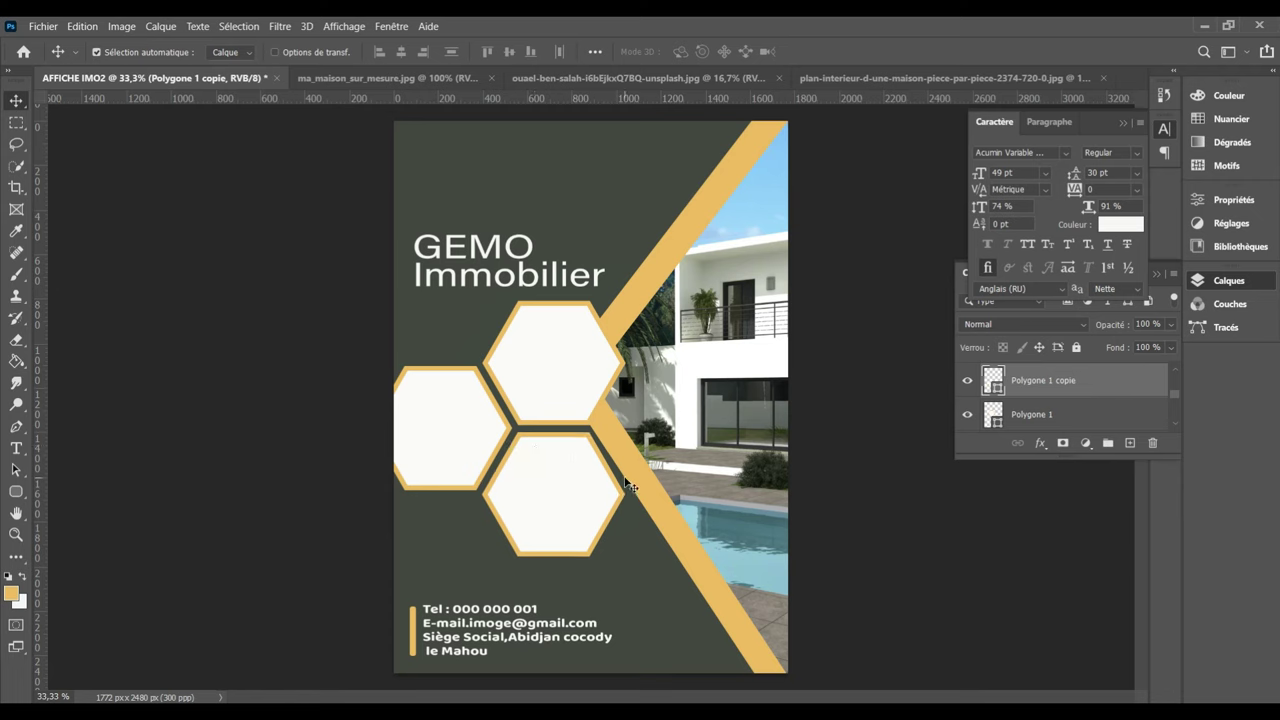
drag(497, 255, 497, 241)
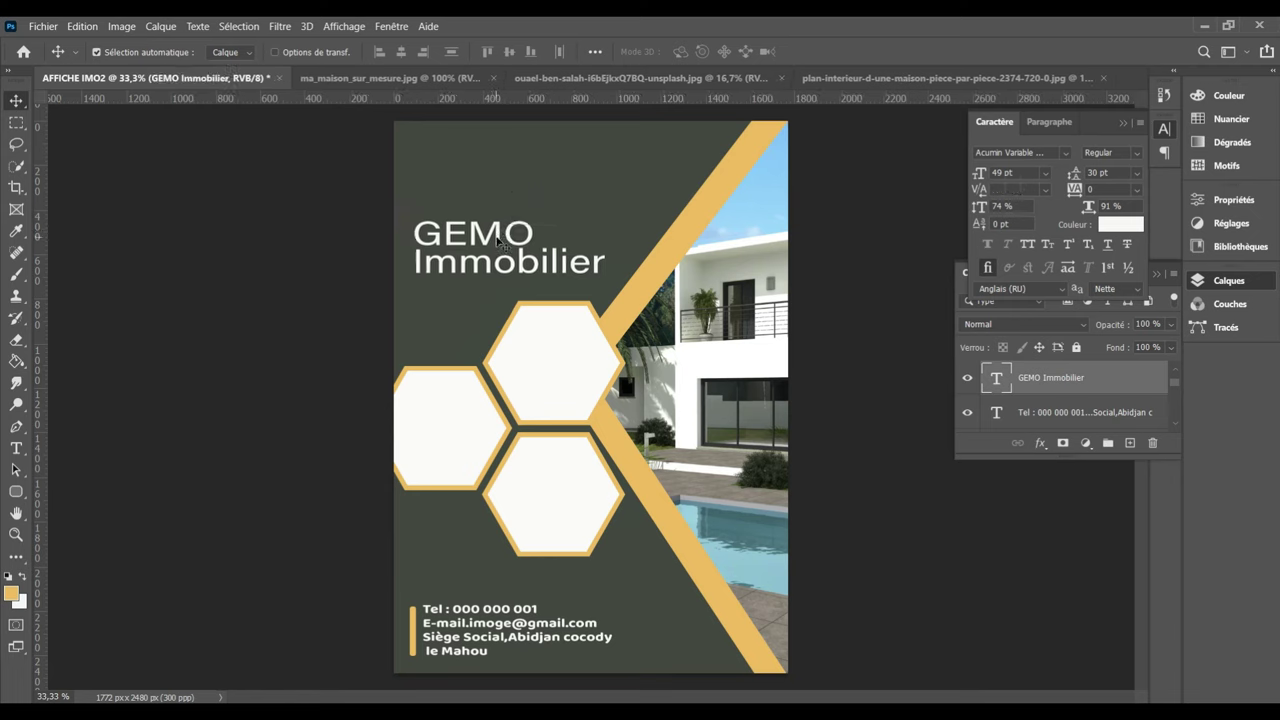
Drag the living-room photo onto the top hexagon, clip it, and scale it to about 172%.
click(545, 355)
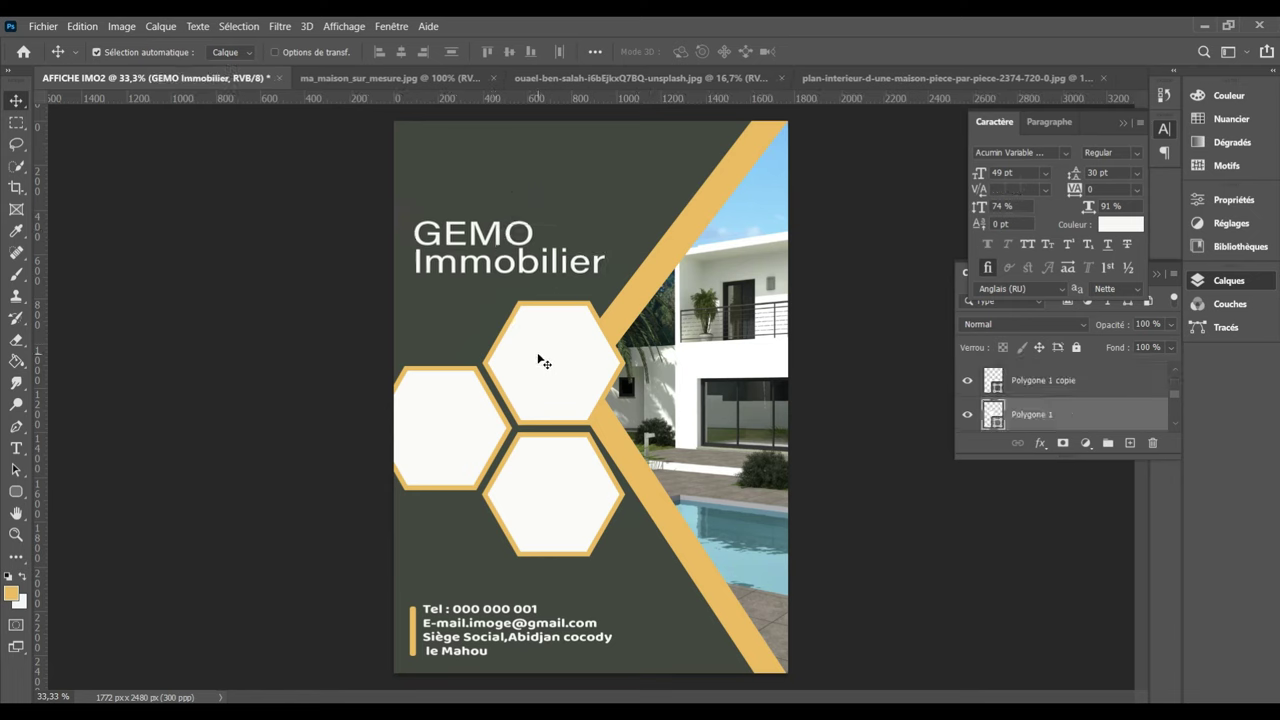
click(700, 77)
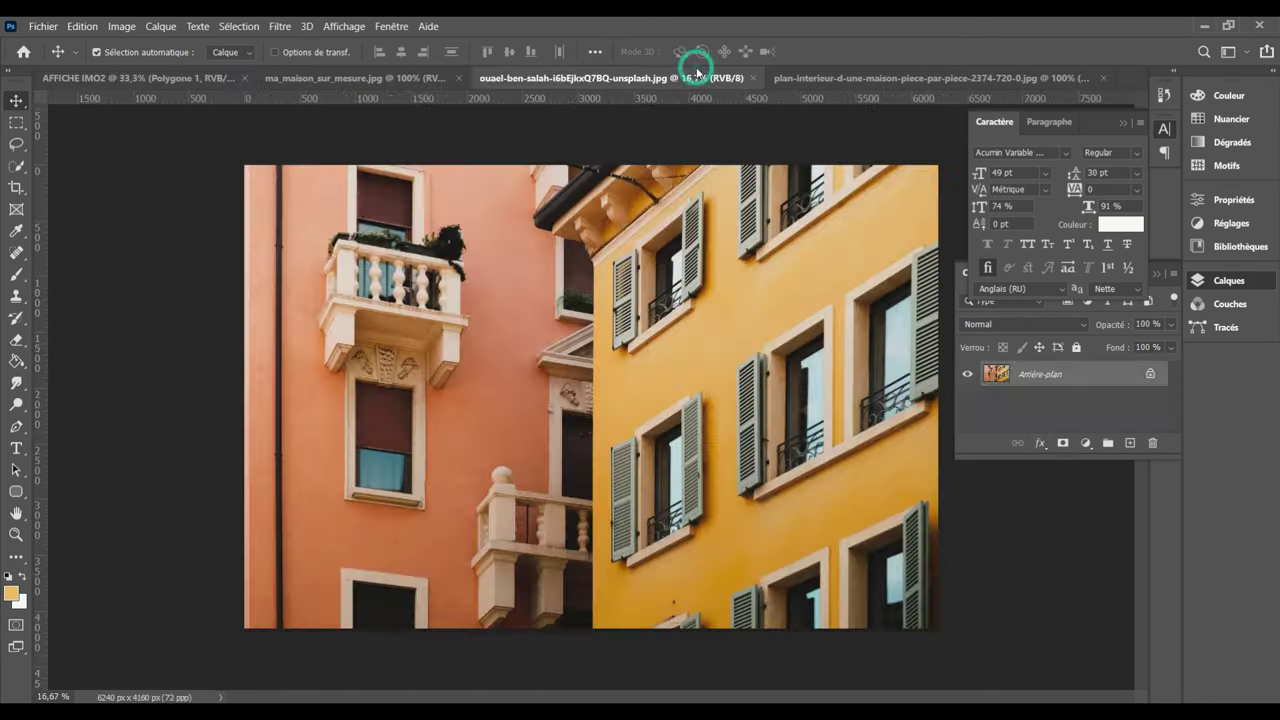
click(810, 78)
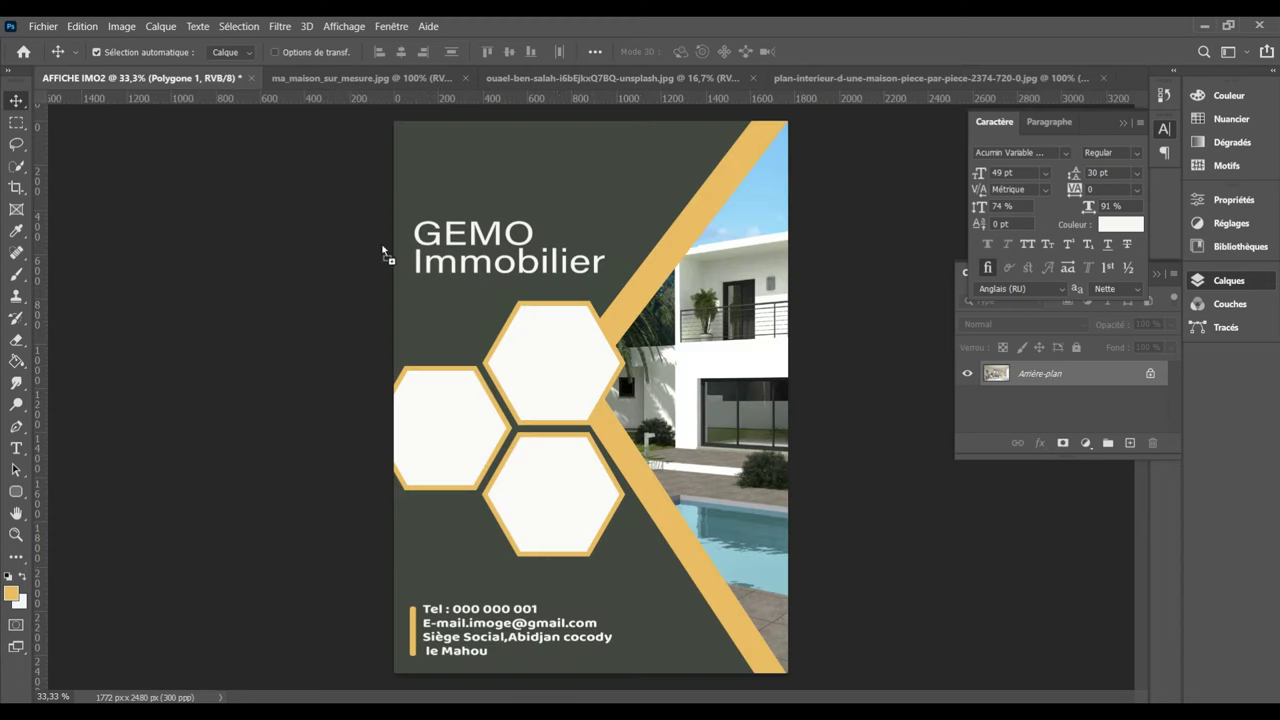
drag(172, 88, 550, 362)
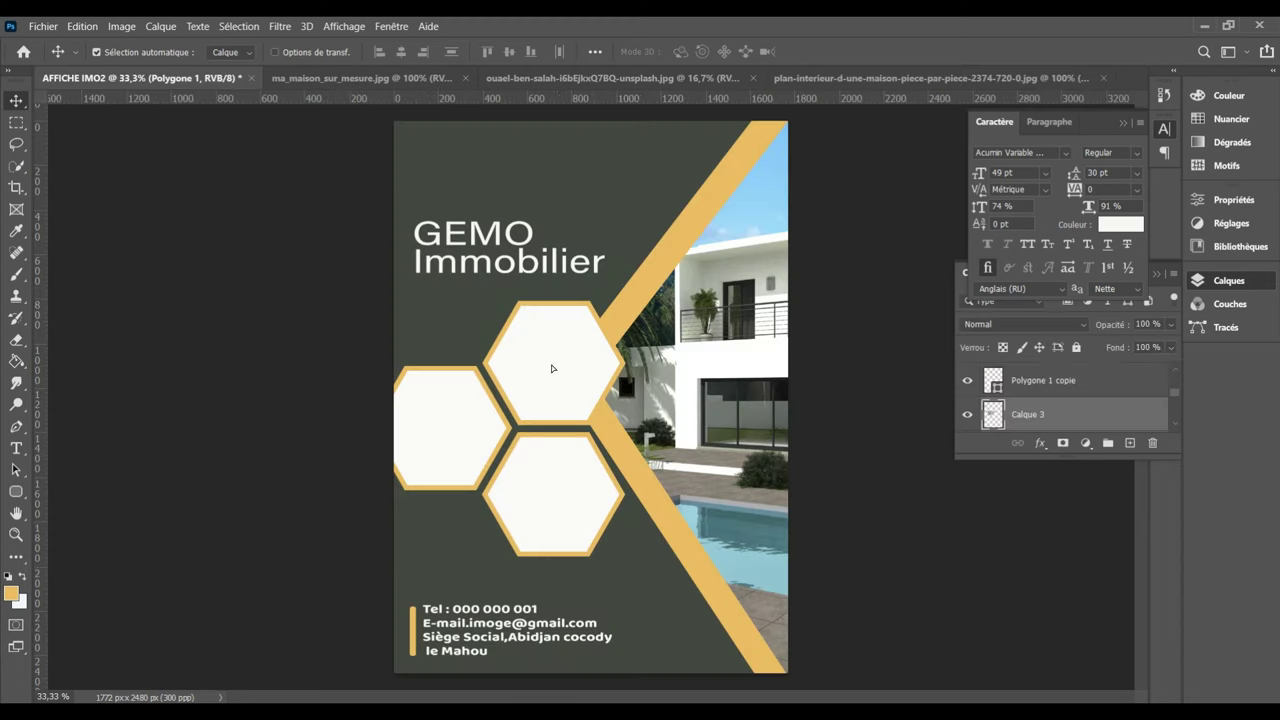
right_click(1065, 416)
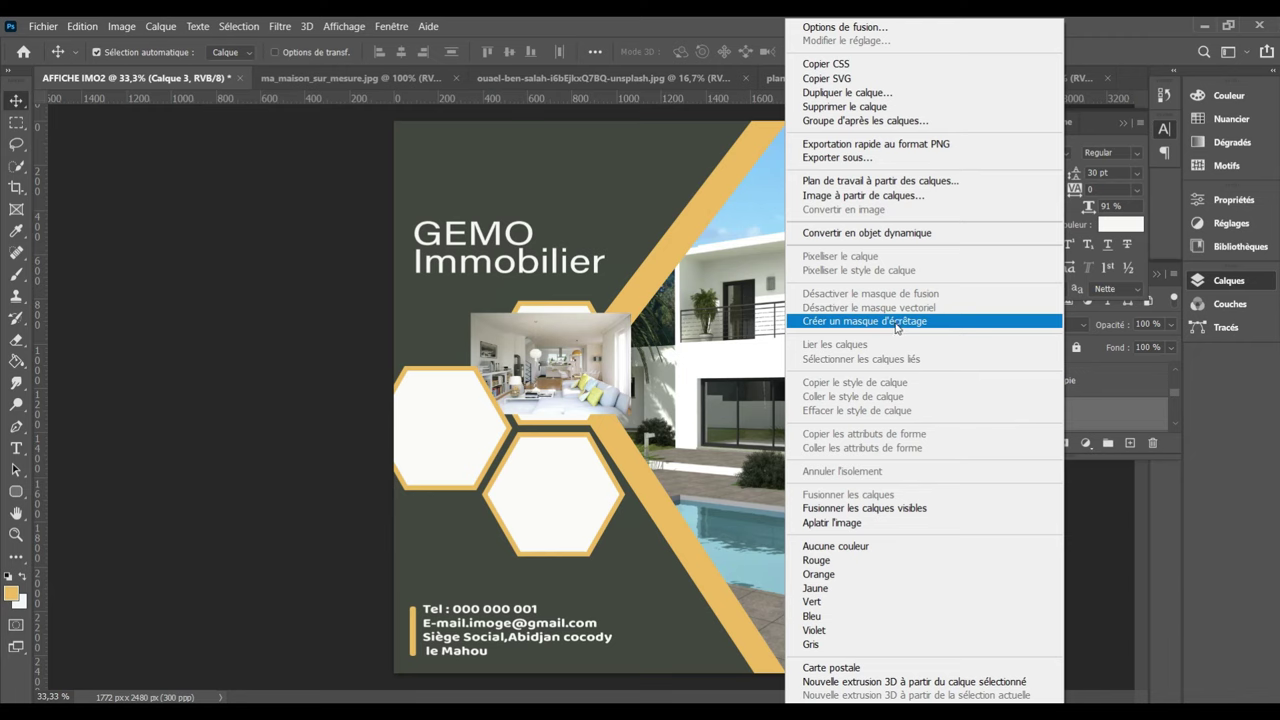
click(896, 322)
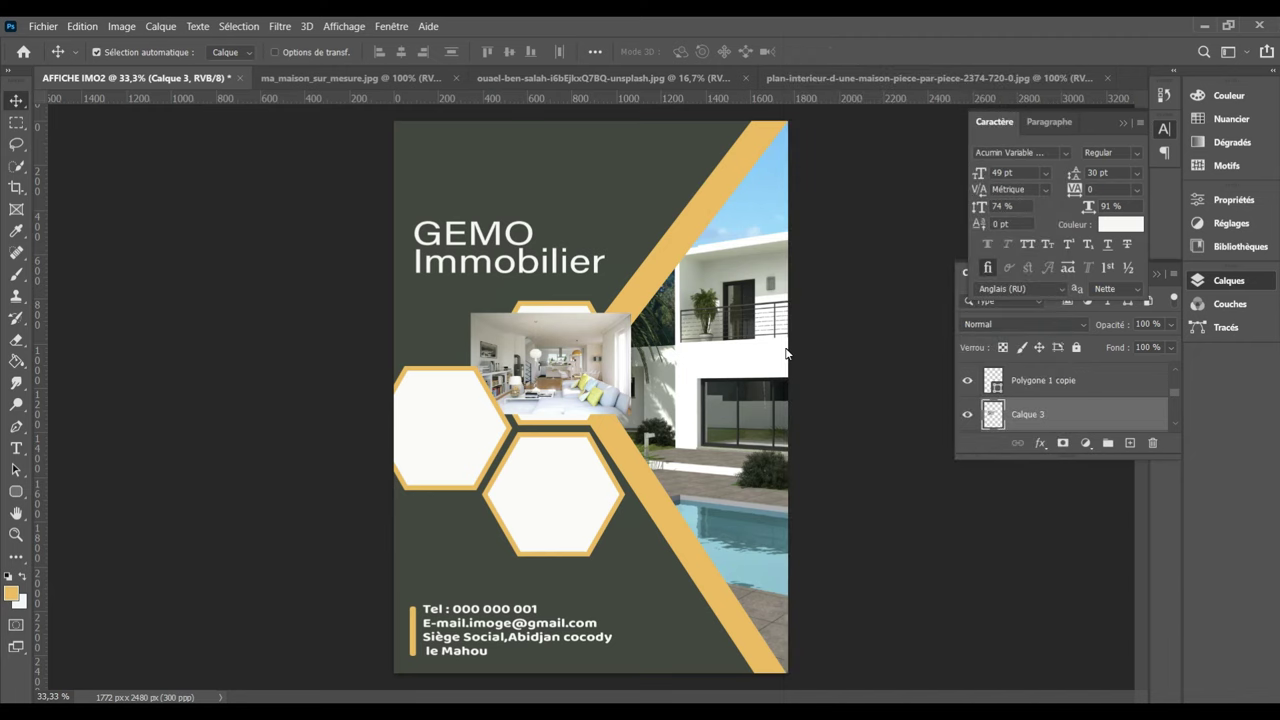
key(ctrl+t)
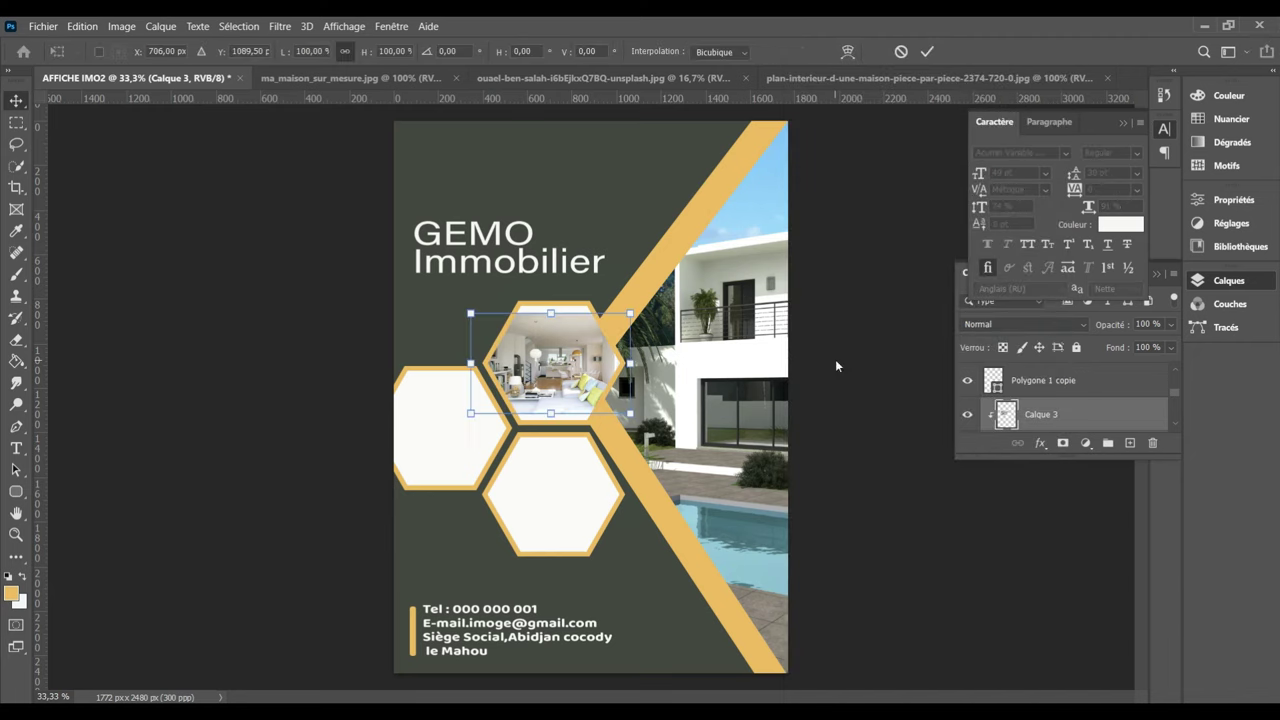
drag(629, 313, 682, 270)
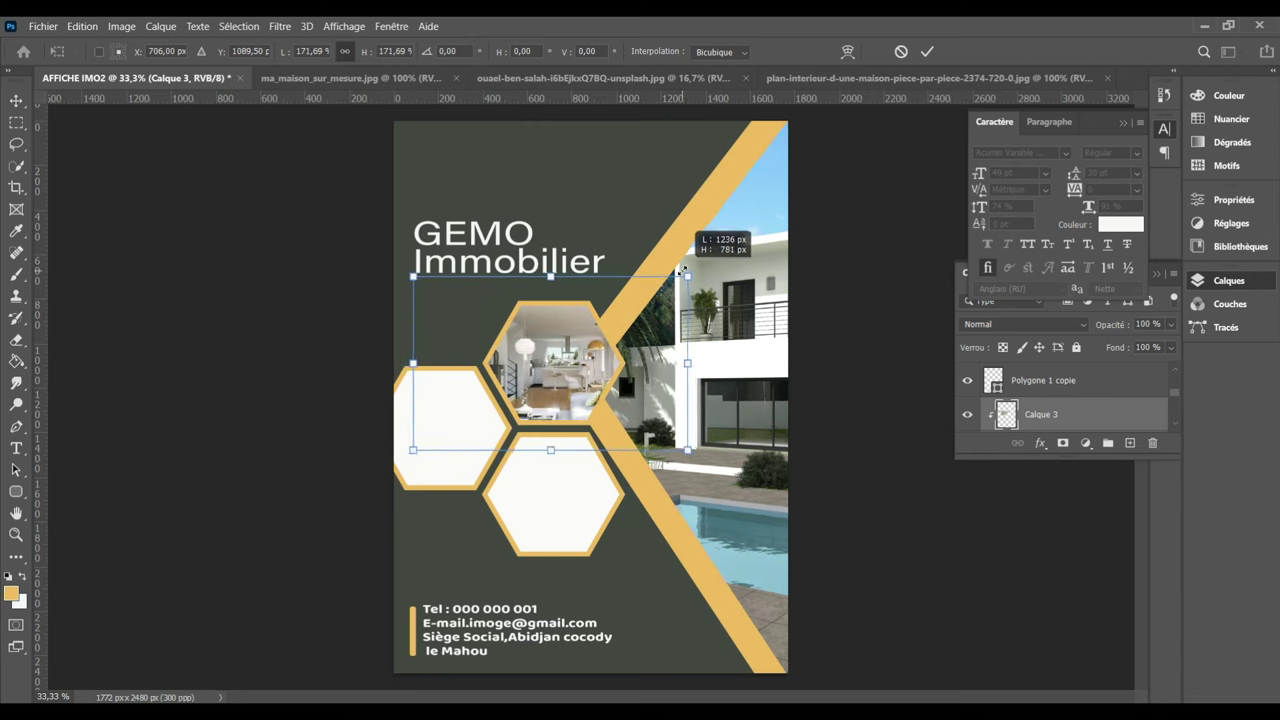
key(Return)
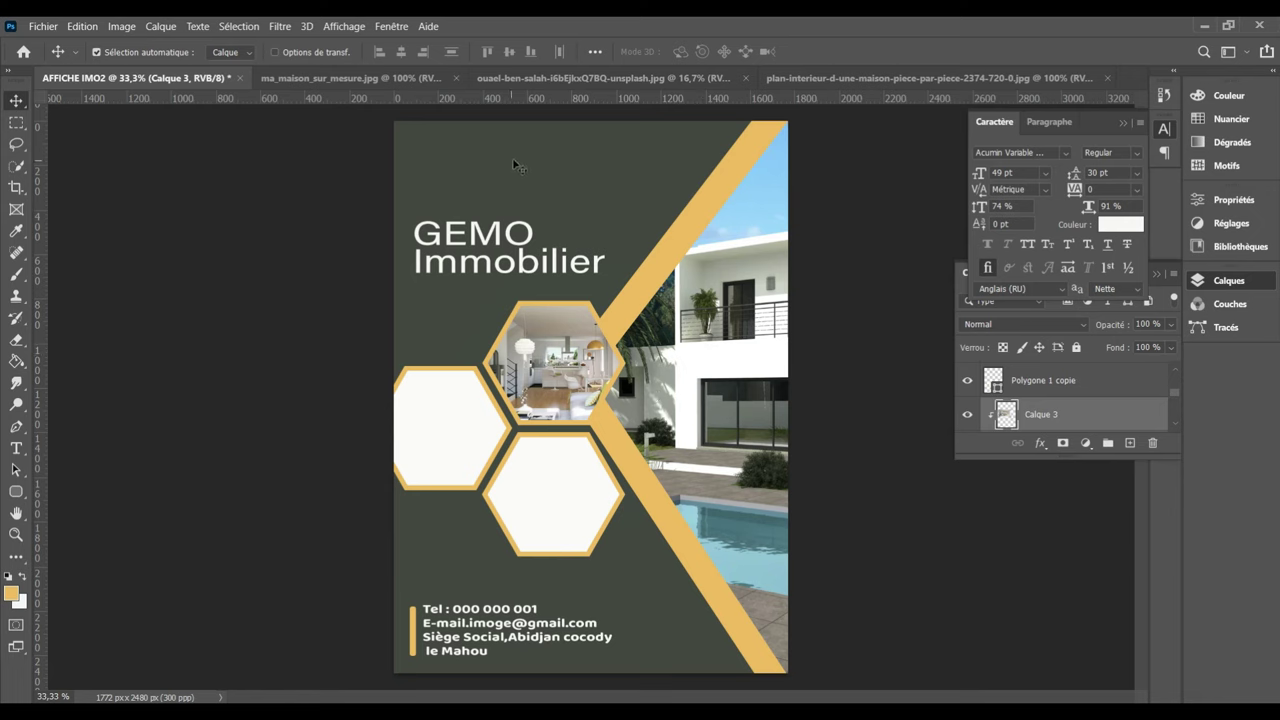
Close the plan-interieur living-room photo document.
click(510, 77)
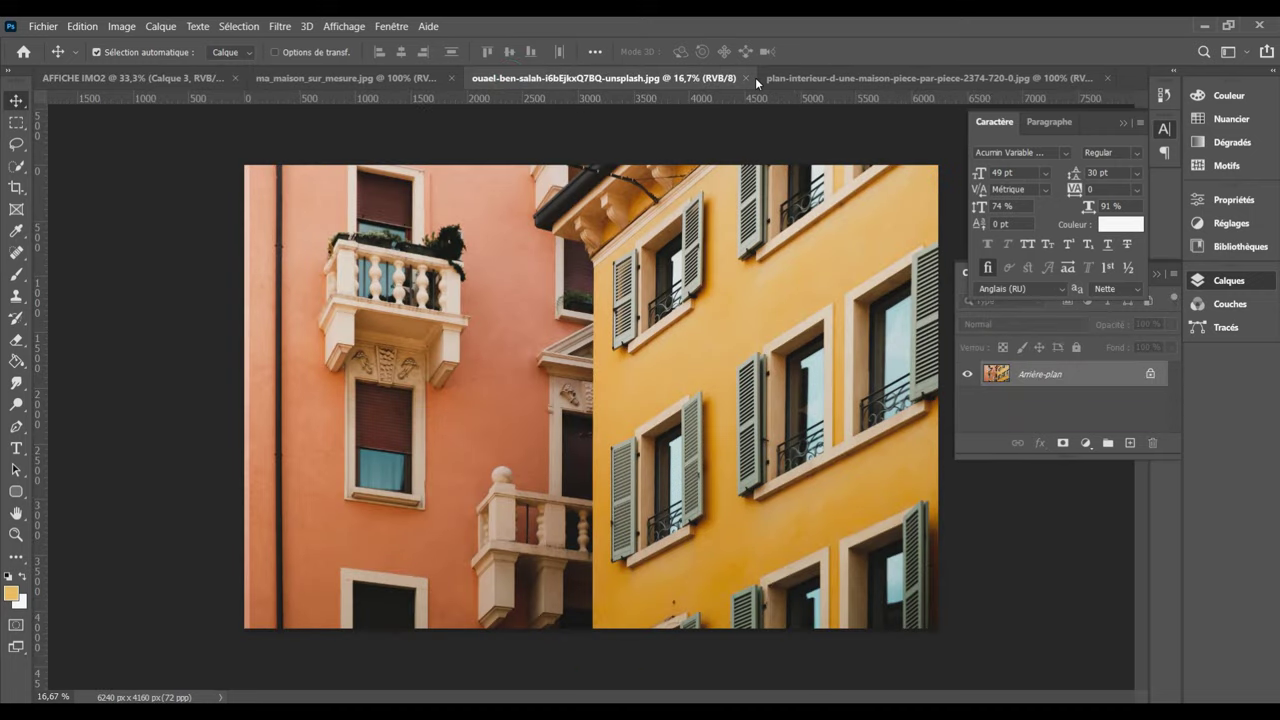
click(785, 78)
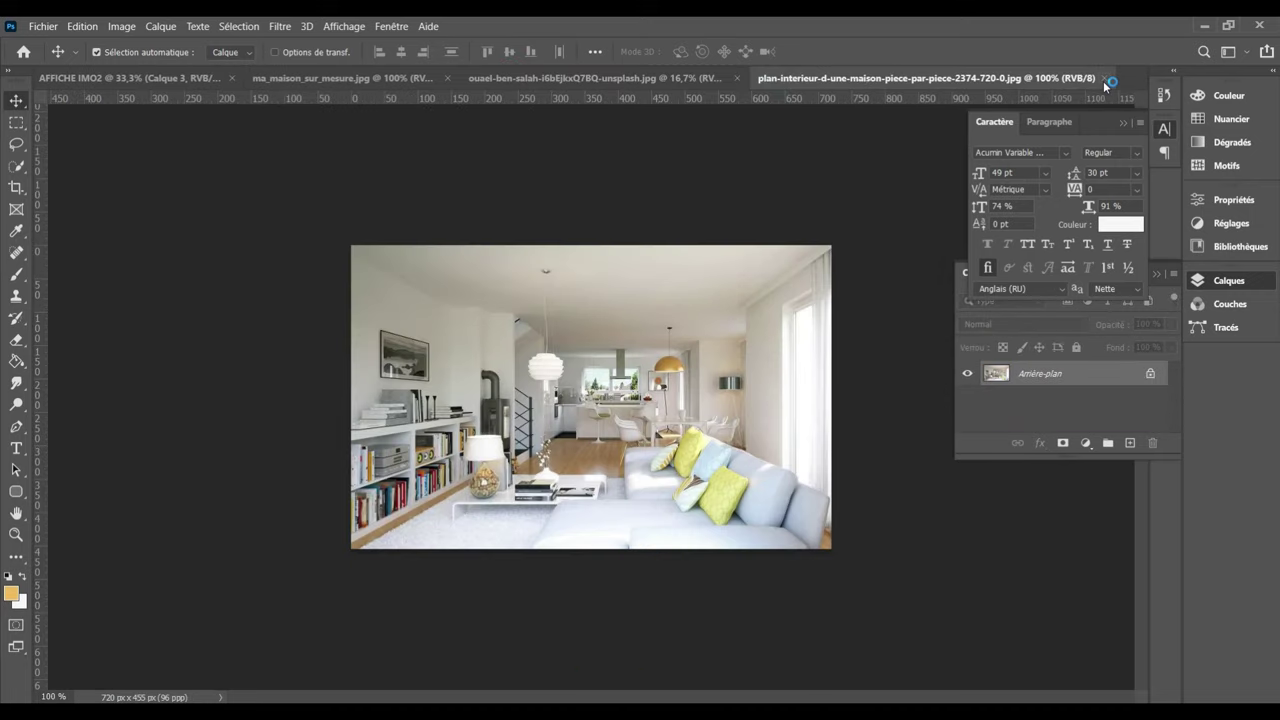
click(1108, 79)
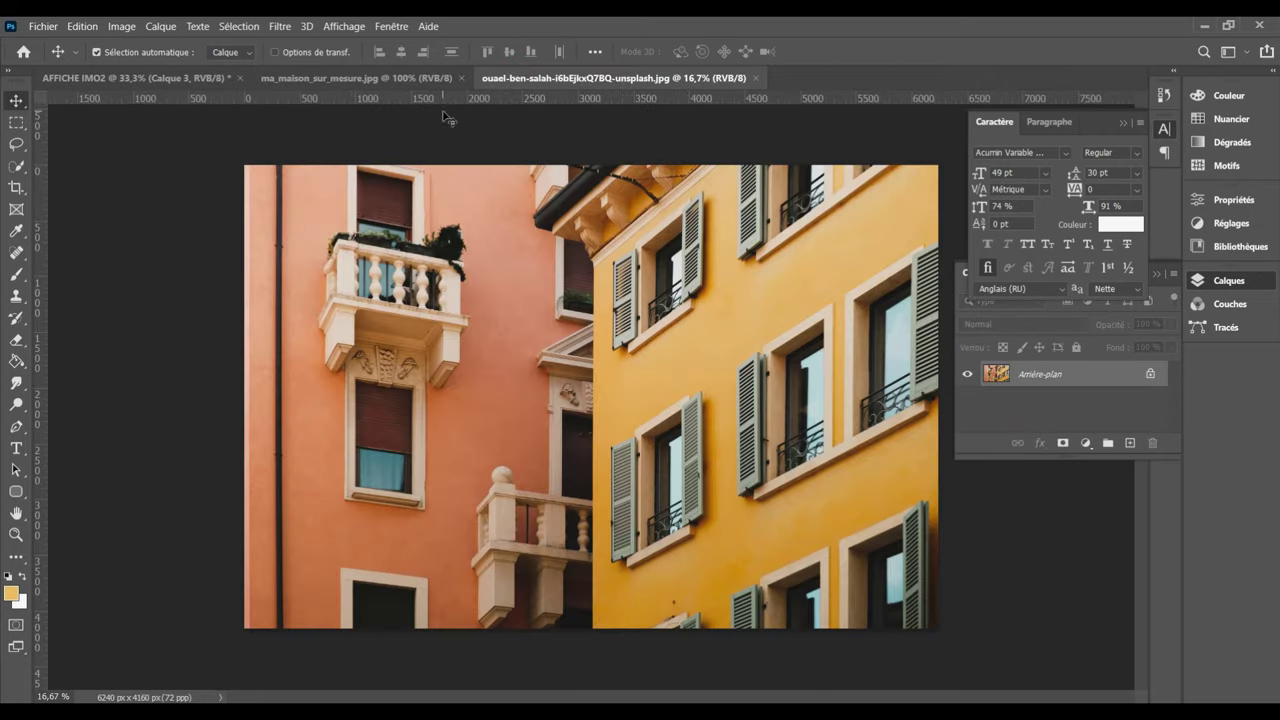
Place ma_maison_sur_mesure over the left hexagon, clip it, scale to about 83% and shift it left.
click(180, 78)
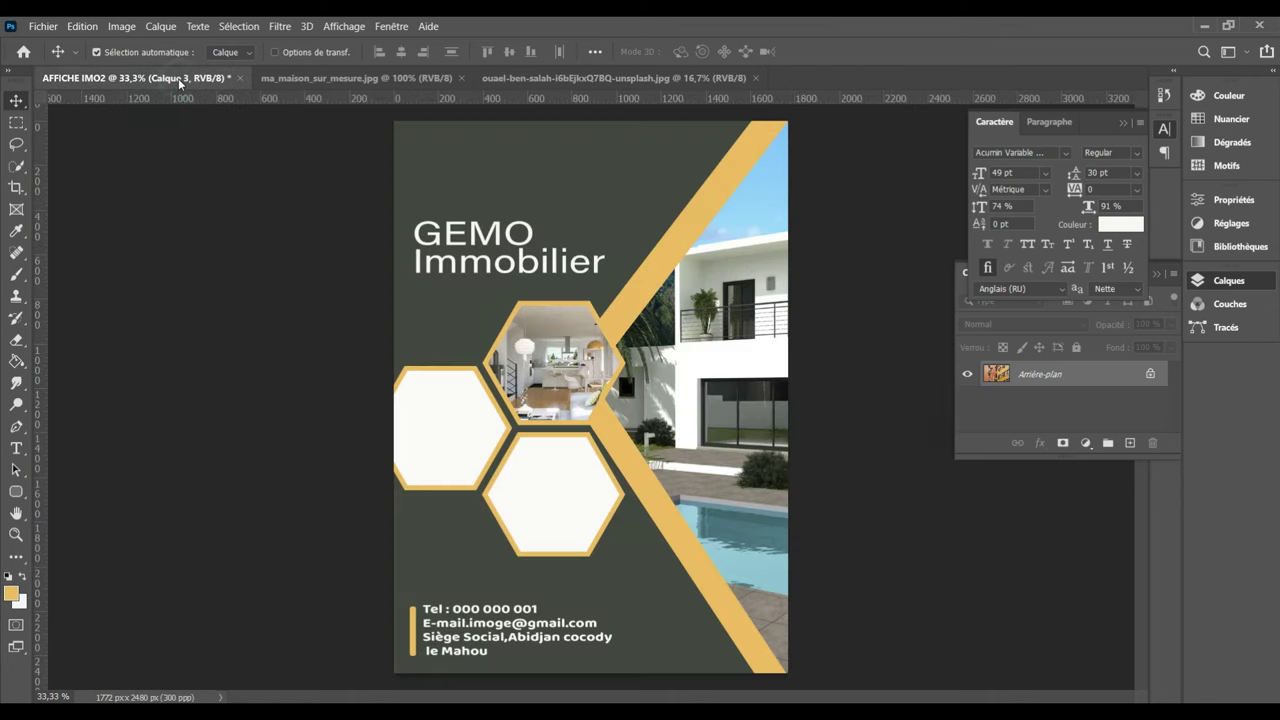
click(446, 430)
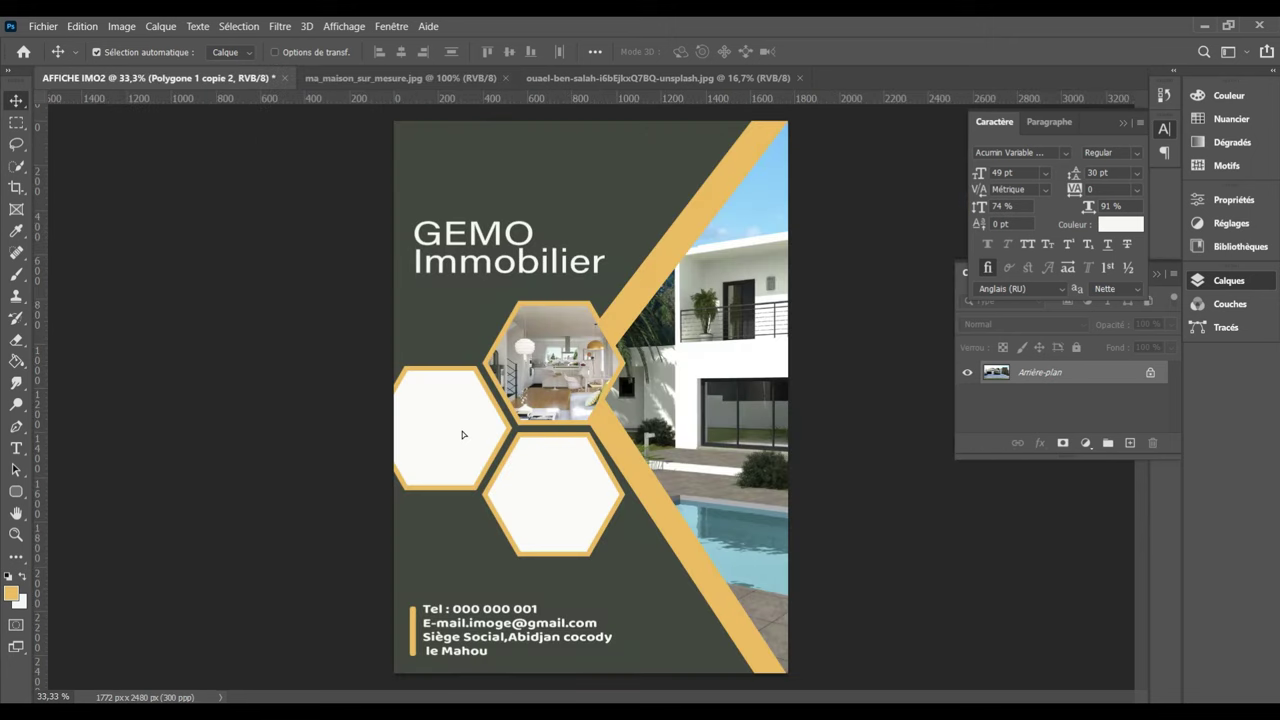
drag(462, 434, 463, 434)
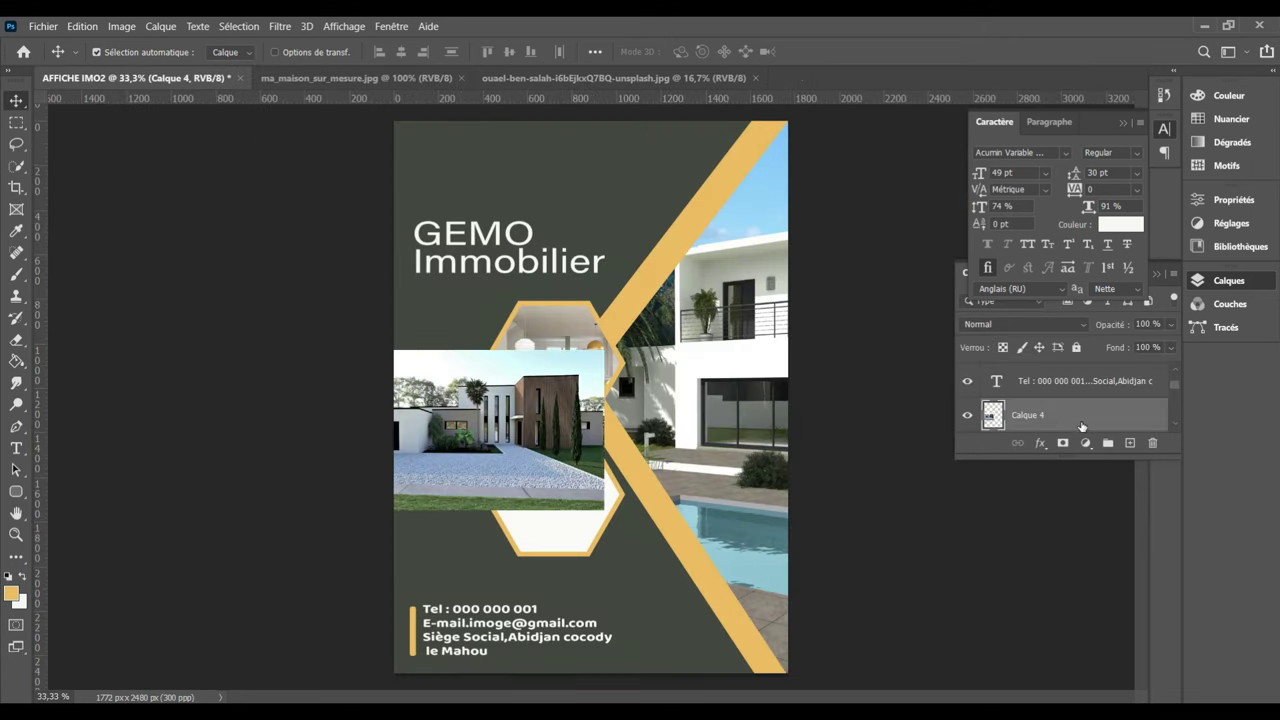
right_click(1081, 421)
click(893, 325)
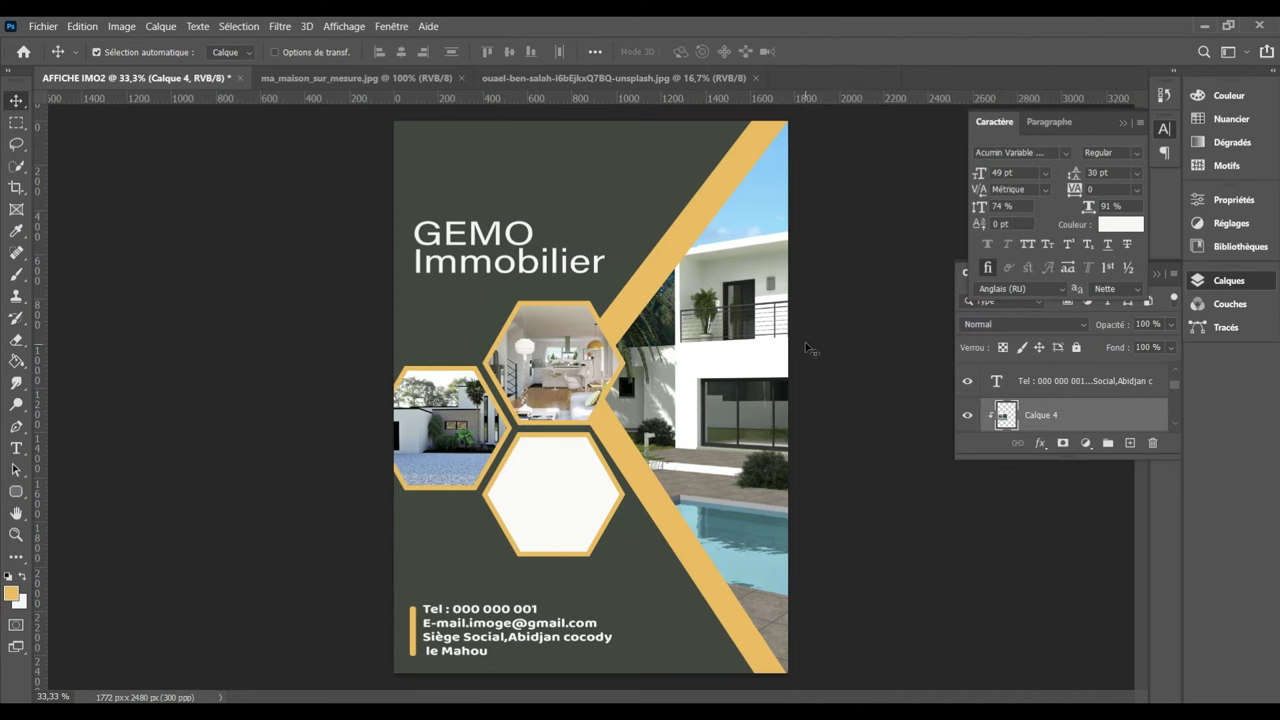
key(ctrl+t)
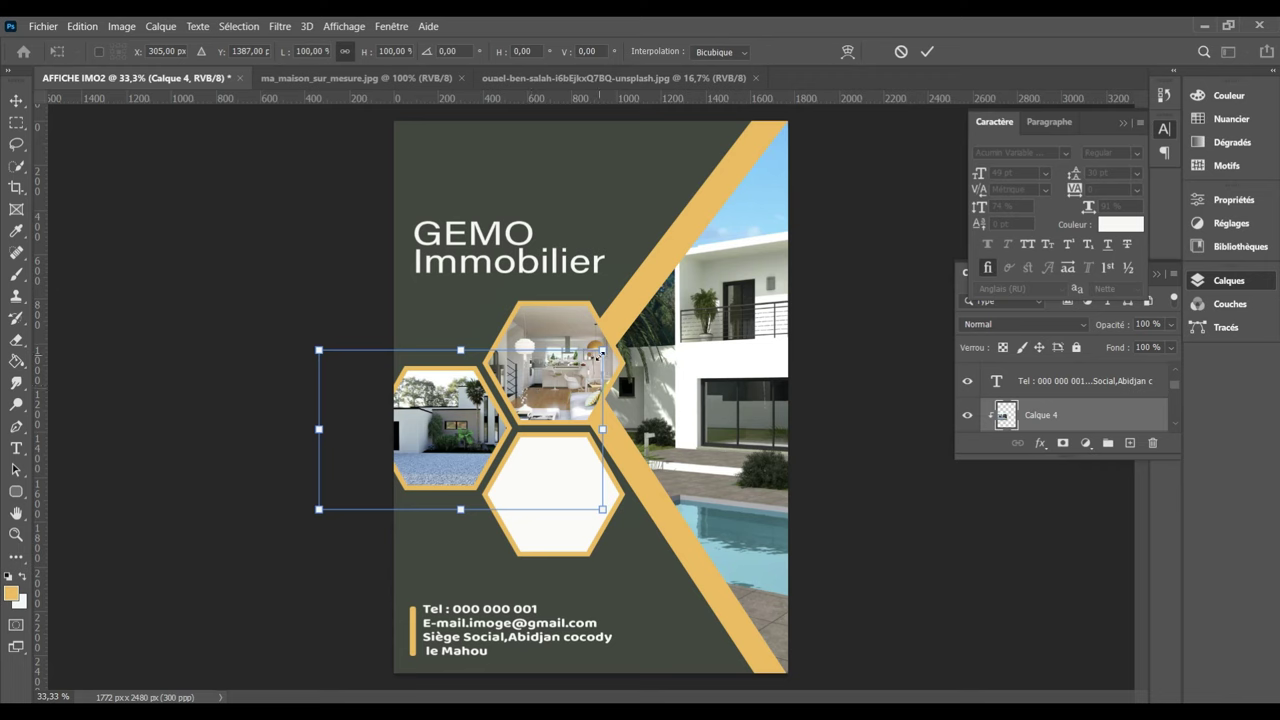
drag(601, 351, 587, 359)
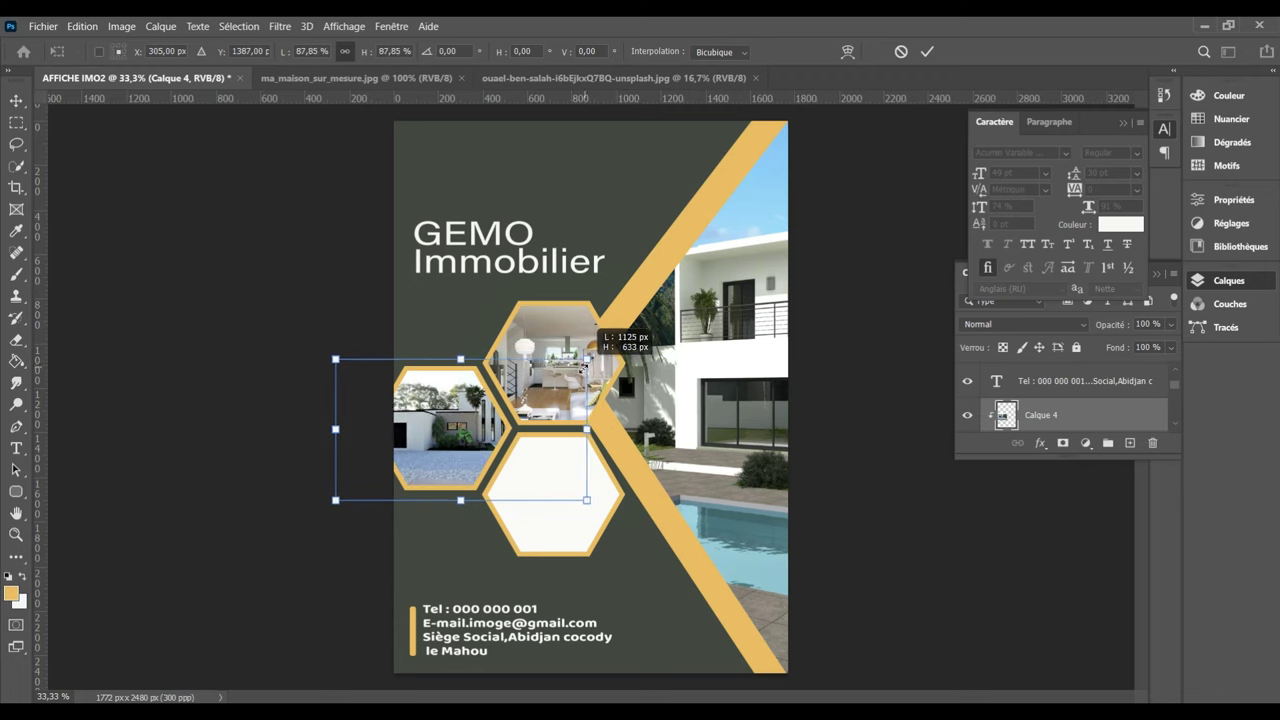
drag(585, 363, 603, 401)
key(shift+Left)
key(shift+Left)
key(shift+Left)
key(shift+Left)
key(shift+Left)
key(shift+Left)
key(shift+Left)
key(Return)
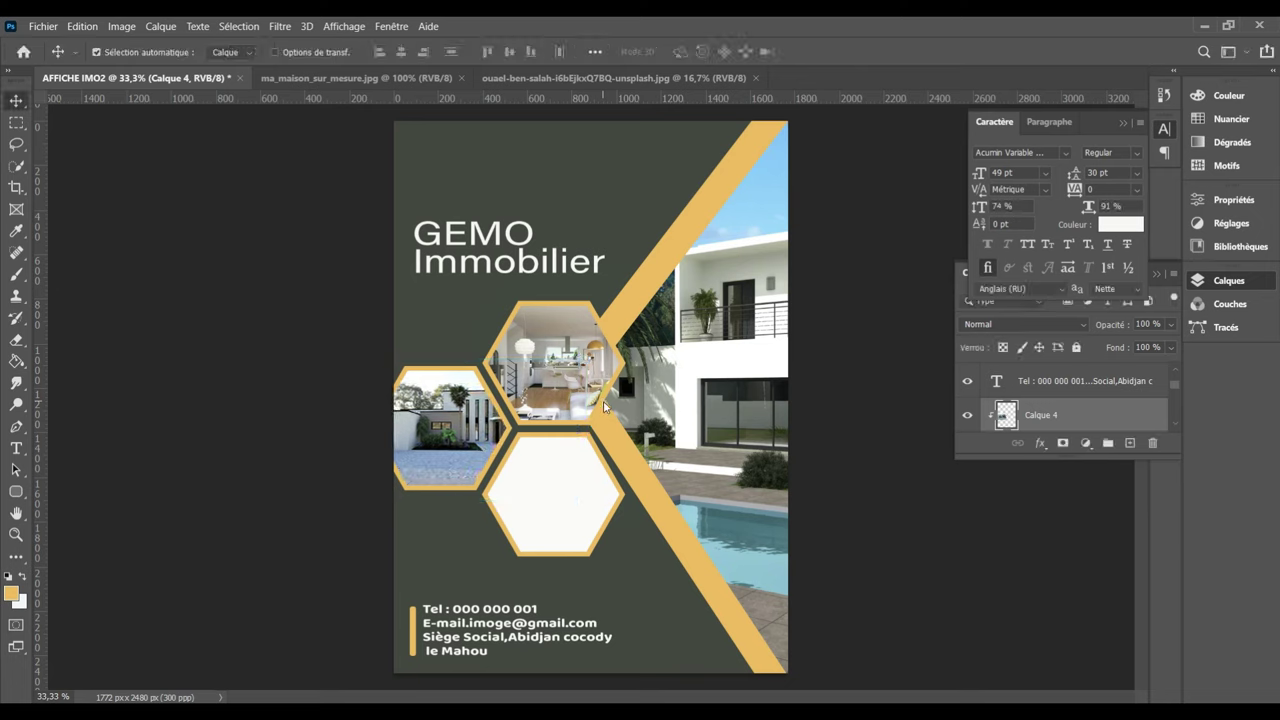
Close the modern house photo document and return to the poster.
click(558, 505)
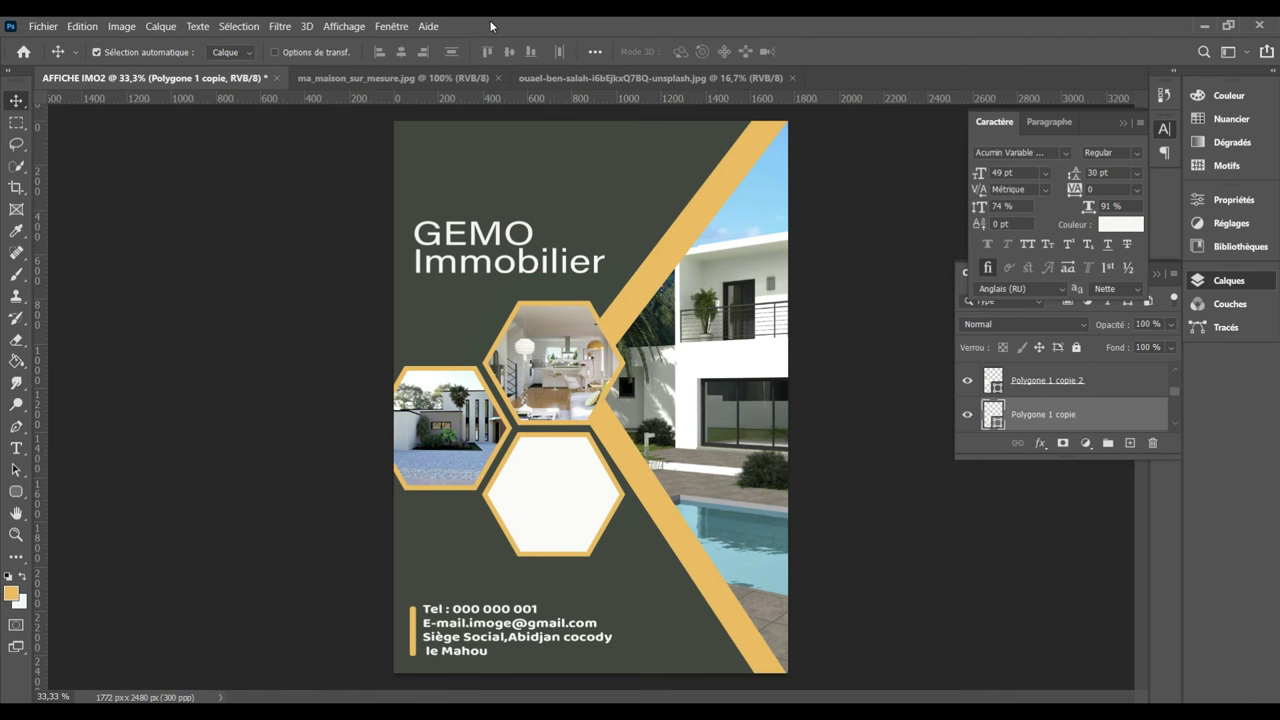
click(563, 77)
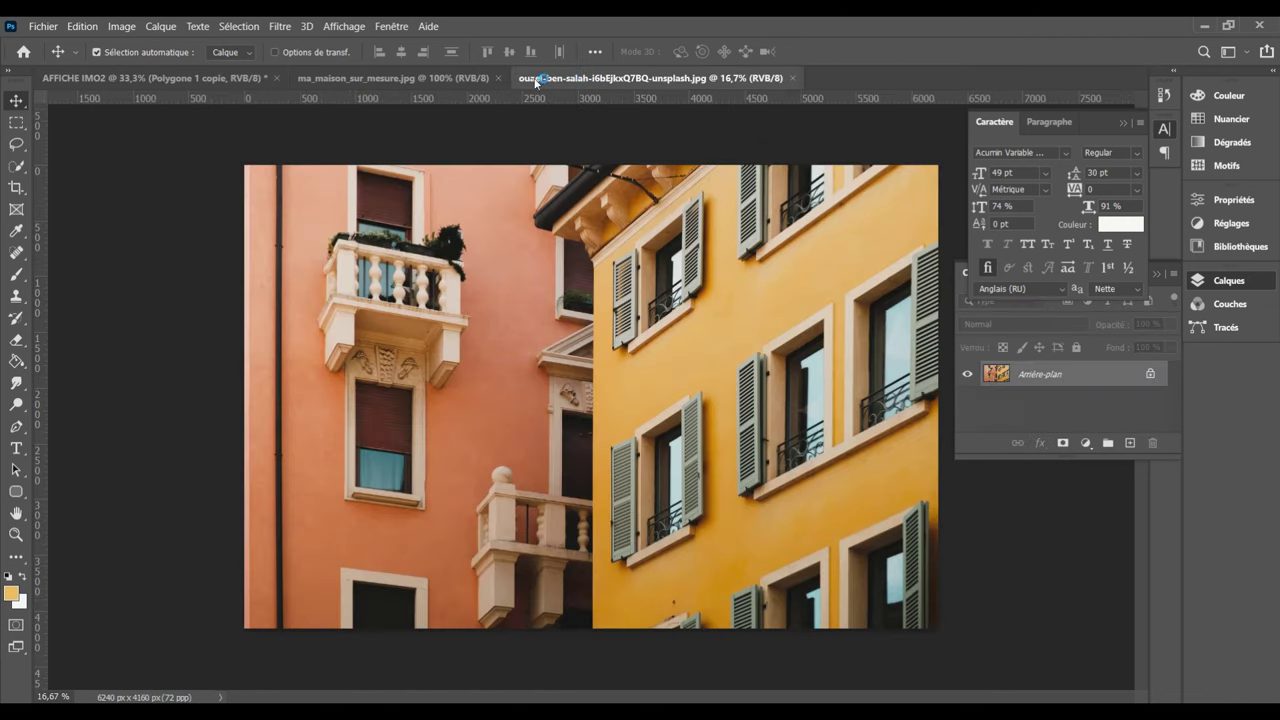
click(443, 79)
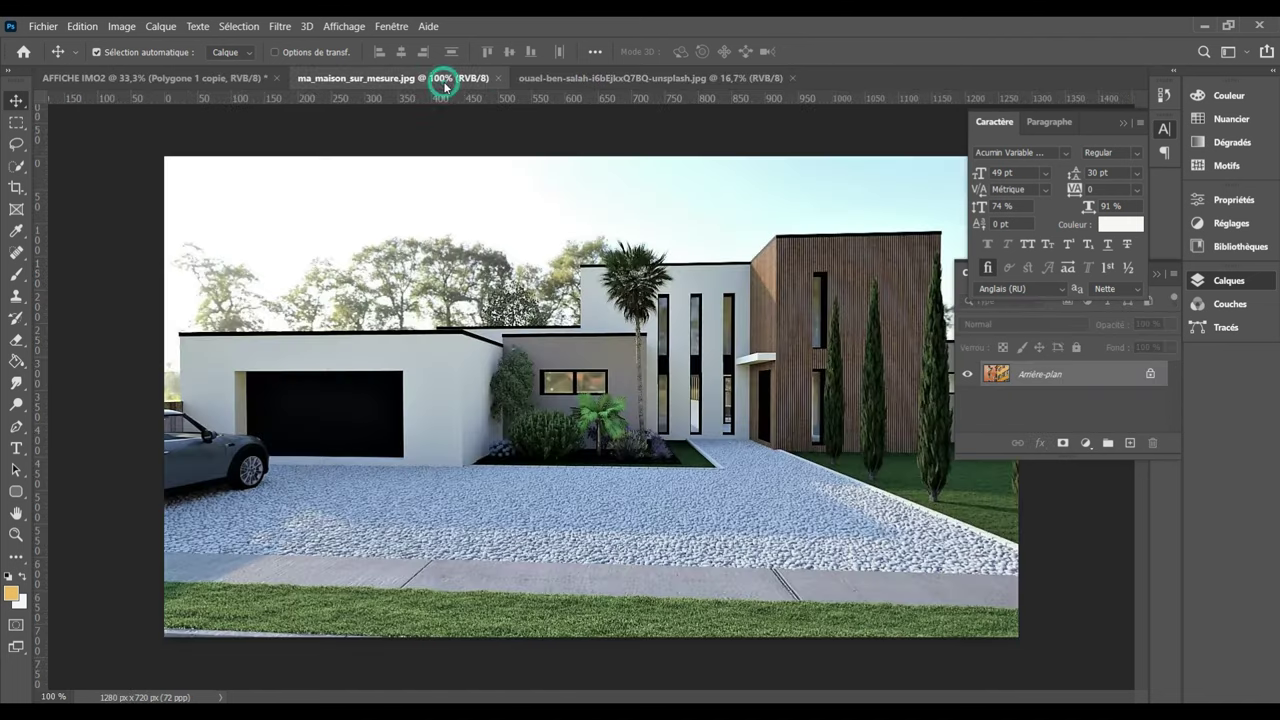
click(500, 78)
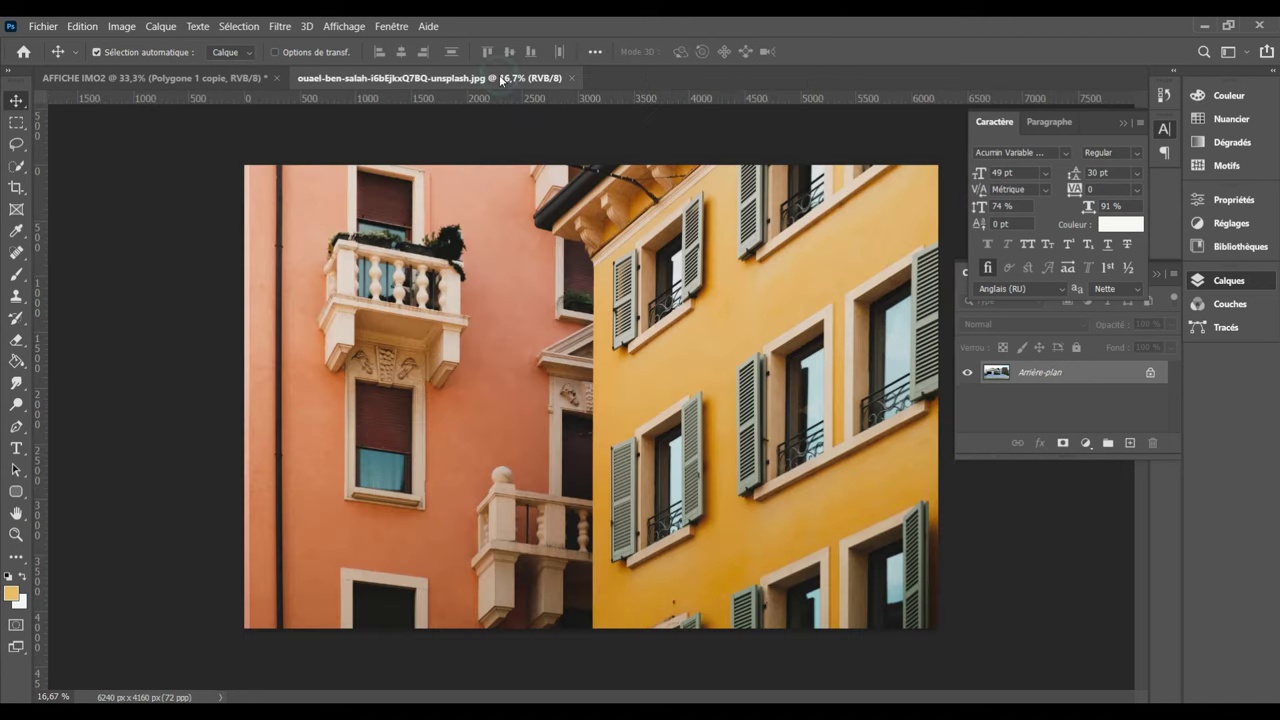
click(171, 82)
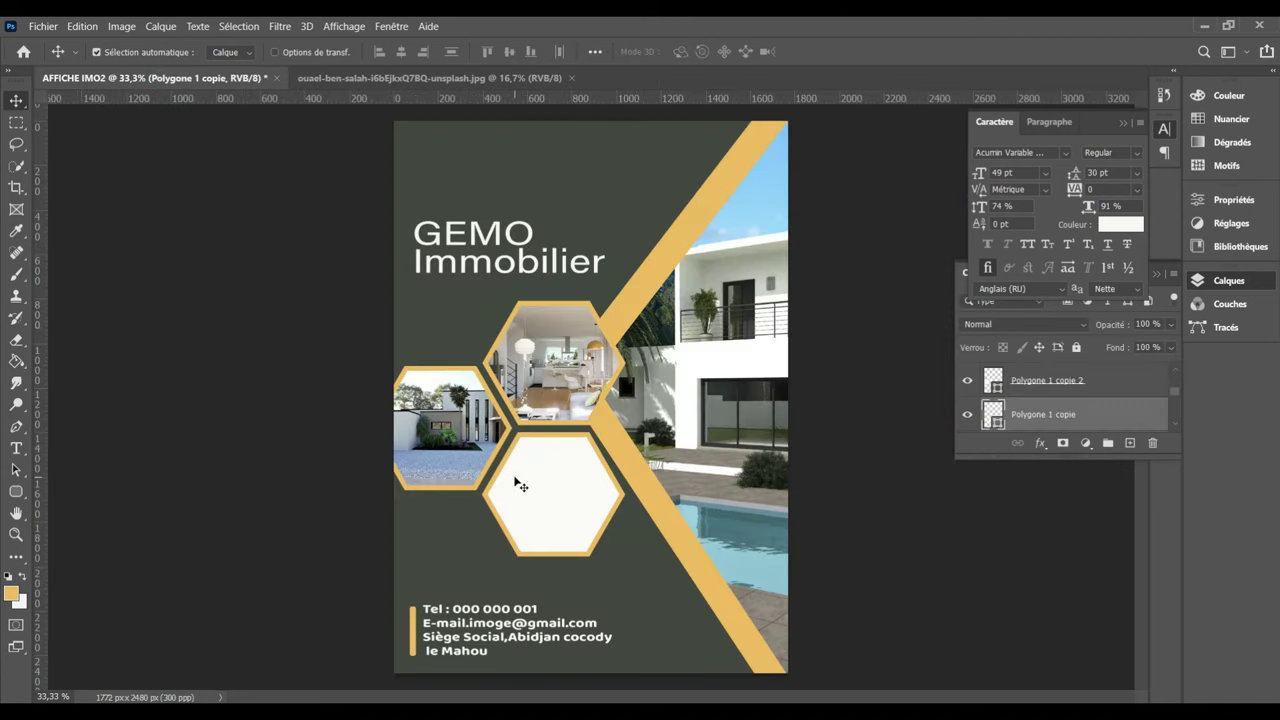
Drag the orange façade photo onto the bottom hexagon as Calque 5 and clip it.
click(389, 80)
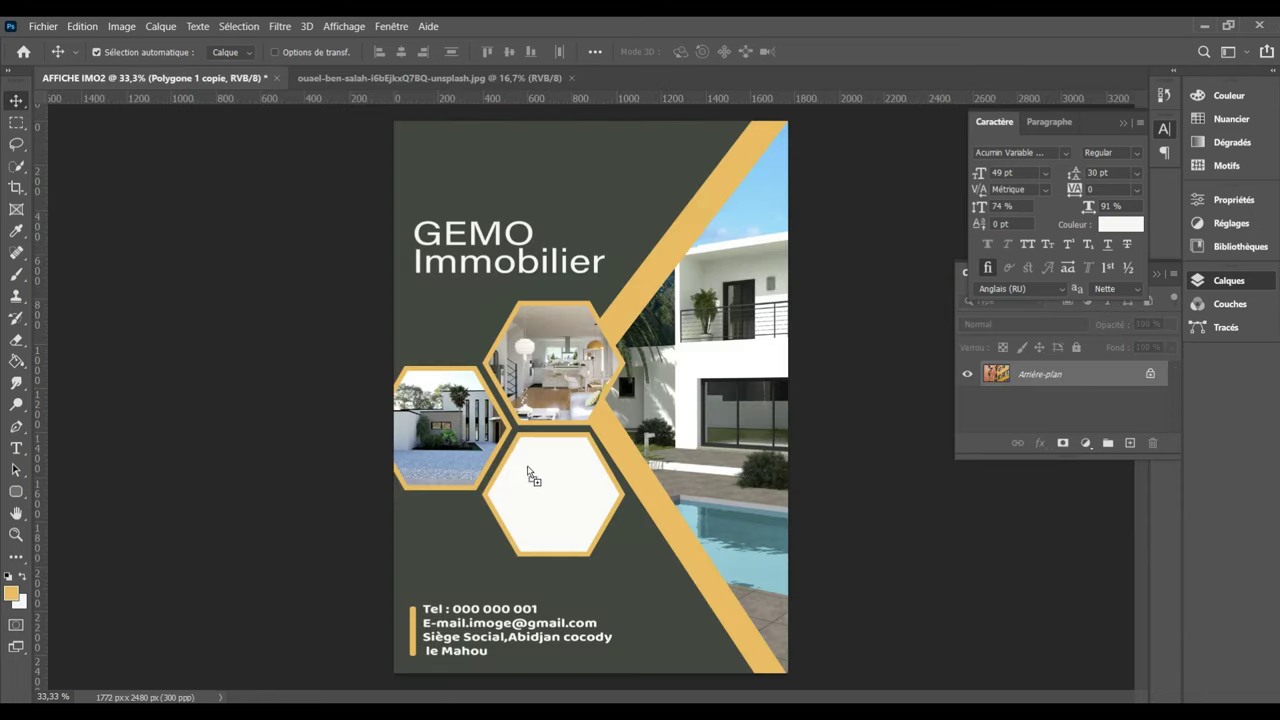
drag(172, 72, 566, 485)
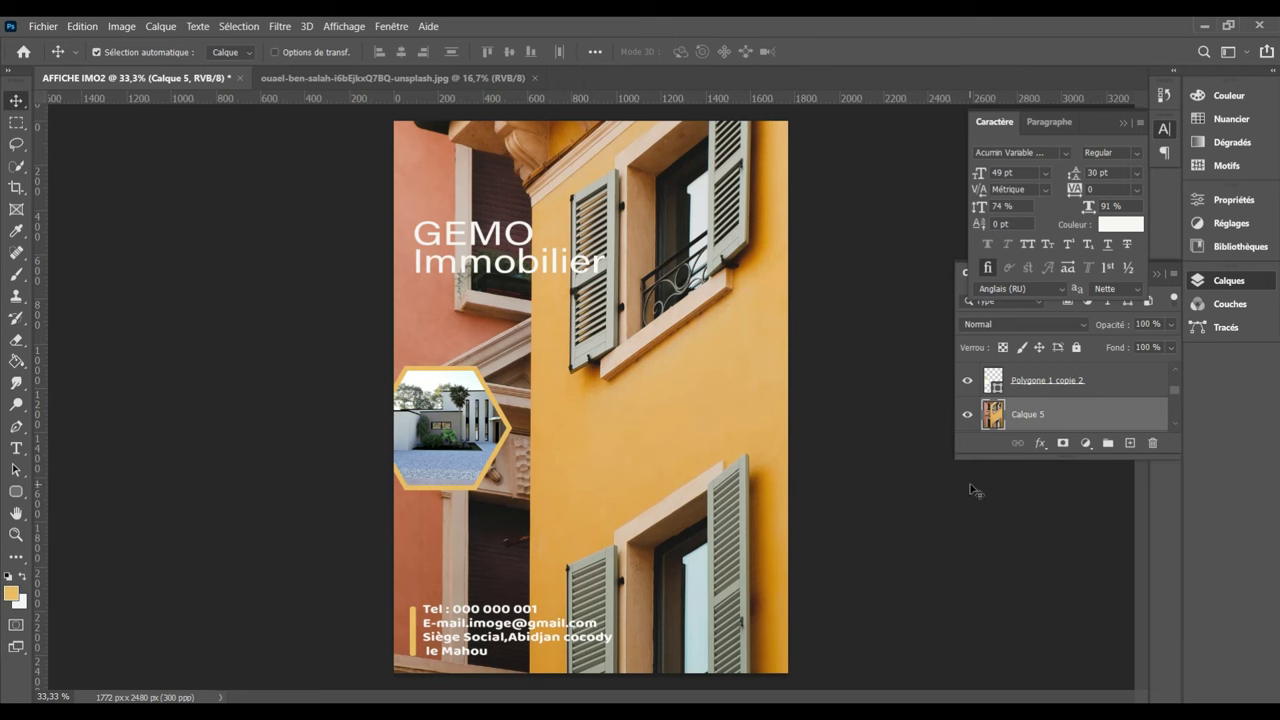
right_click(1089, 433)
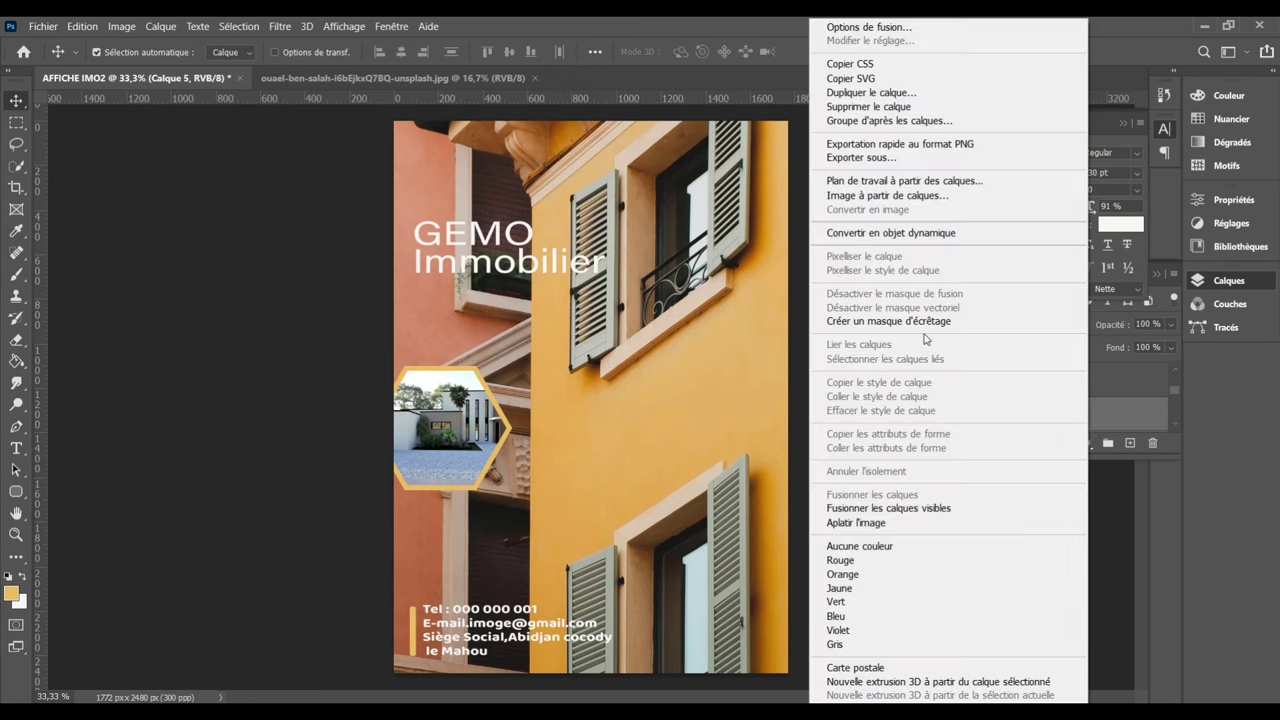
click(914, 321)
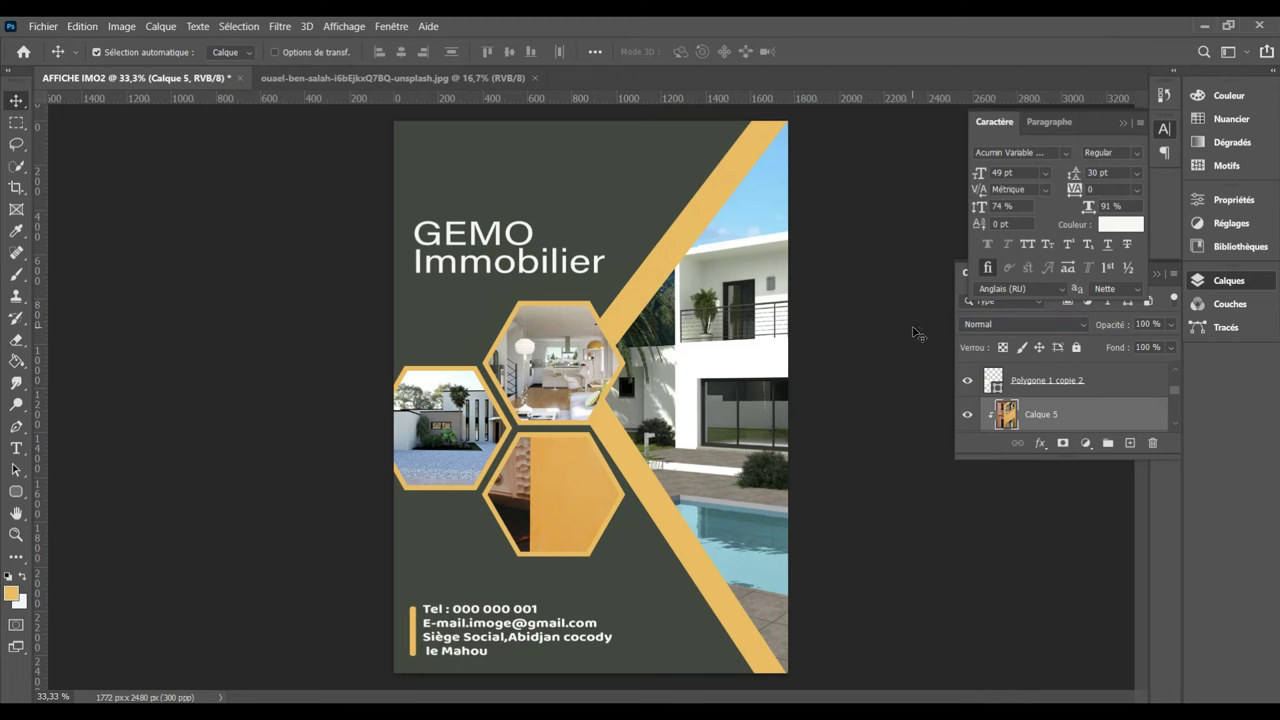
Scale the façade photo down to about 14% and nudge it into the lower hexagon.
key(ctrl+t)
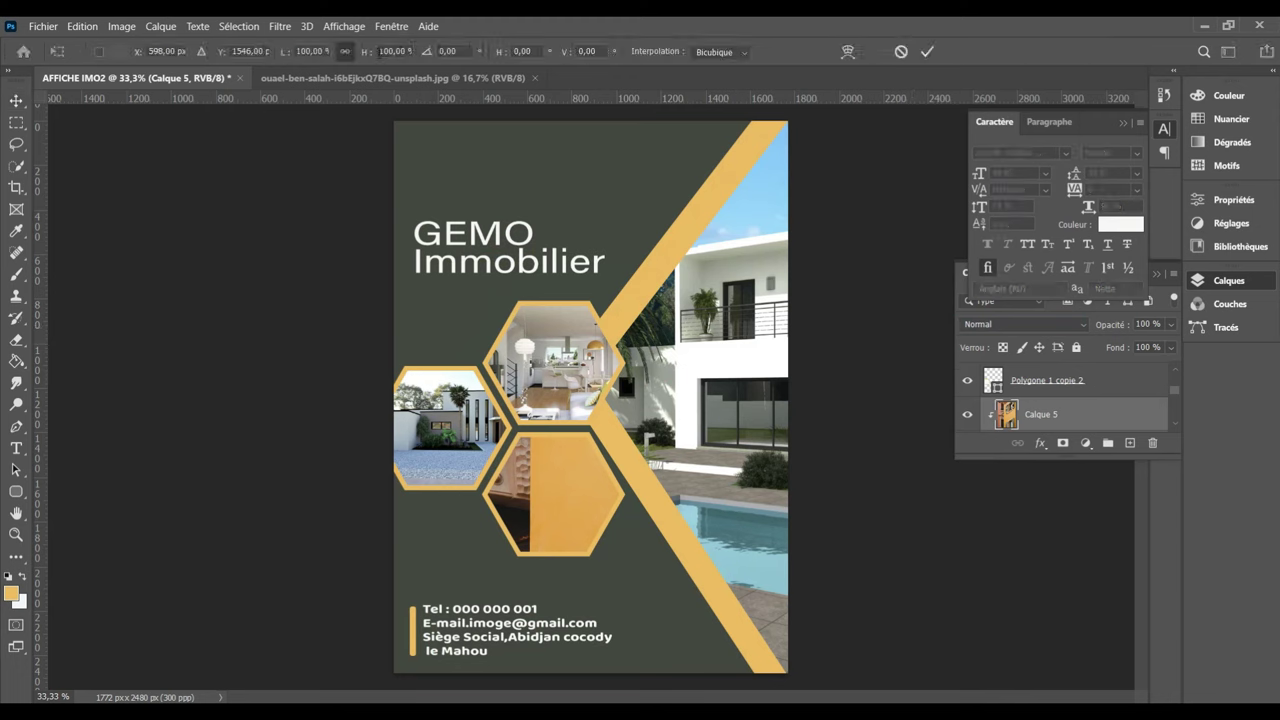
double_click(383, 51)
text(90)
key(Return)
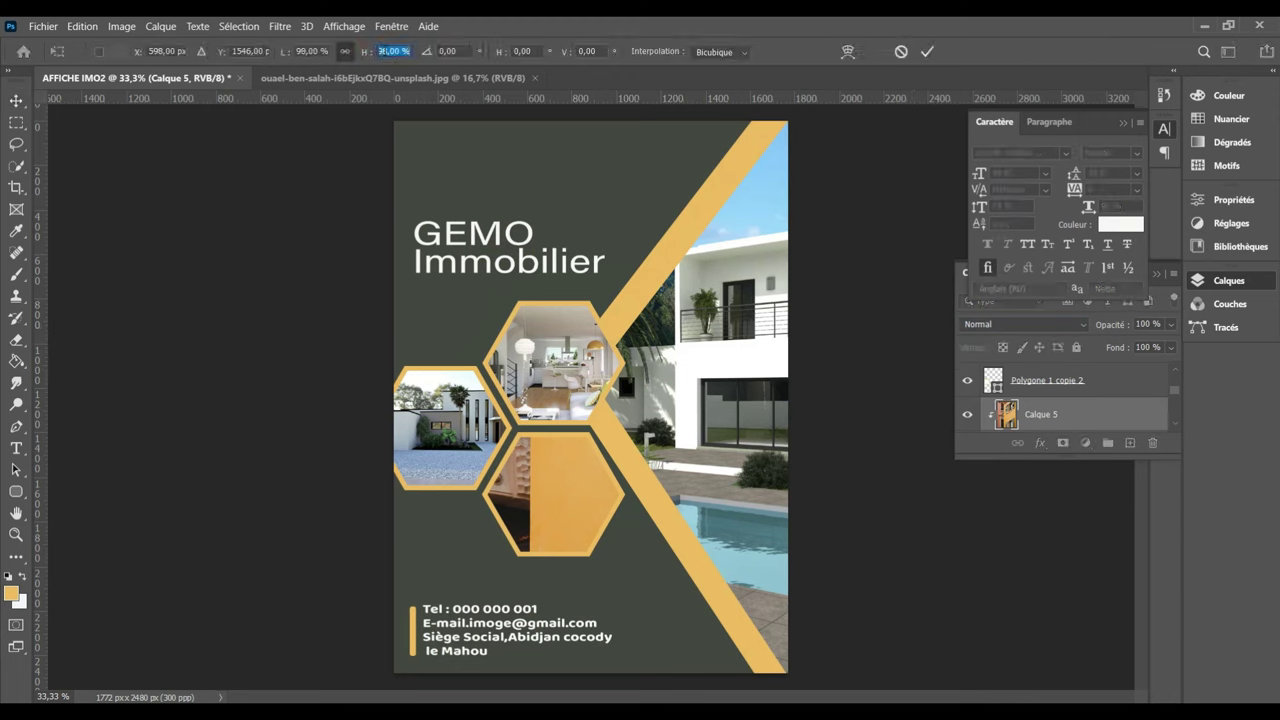
key(Down)
key(Down)
key(Down)
key(Down)
key(Down)
key(Down)
key(Down)
key(Down)
key(Down)
key(Down)
key(Down)
key(Down)
key(Down)
key(Down)
key(Down)
key(Down)
key(Down)
key(Down)
key(Down)
key(Down)
key(Down)
key(Down)
key(Down)
key(Down)
key(Down)
key(Down)
key(Down)
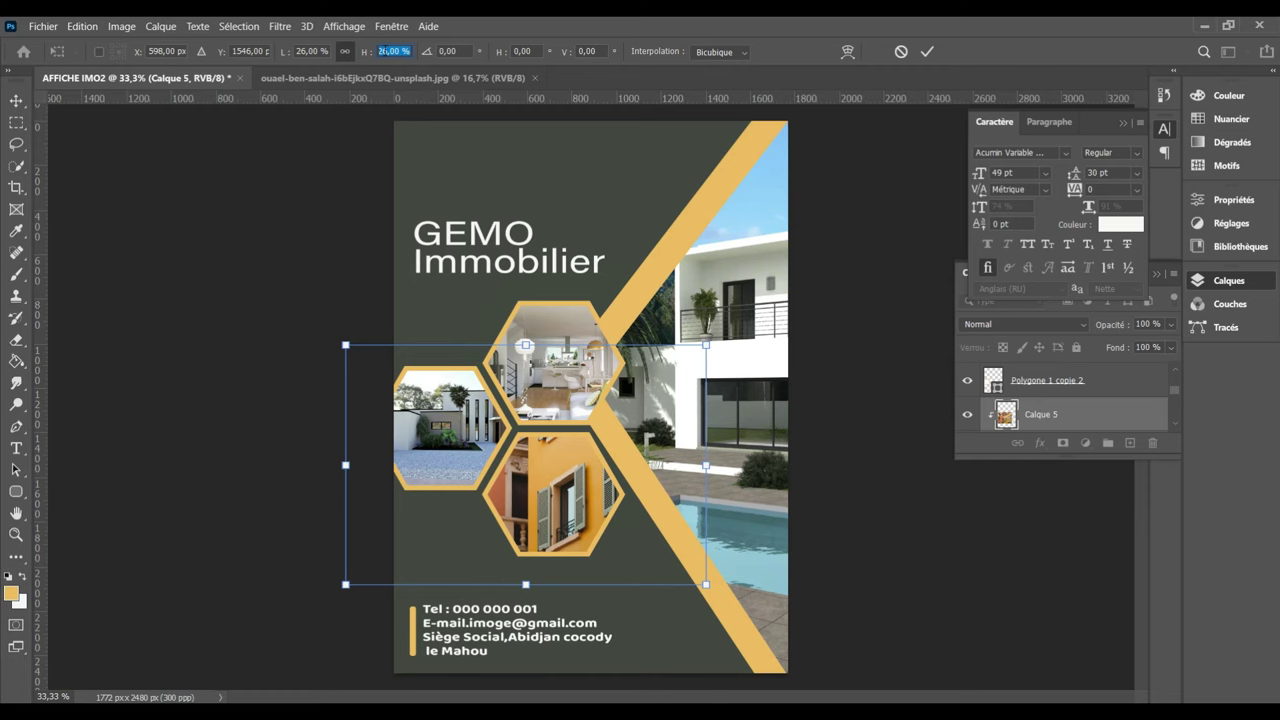
key(Down)
key(Down)
key(Down)
key(Down)
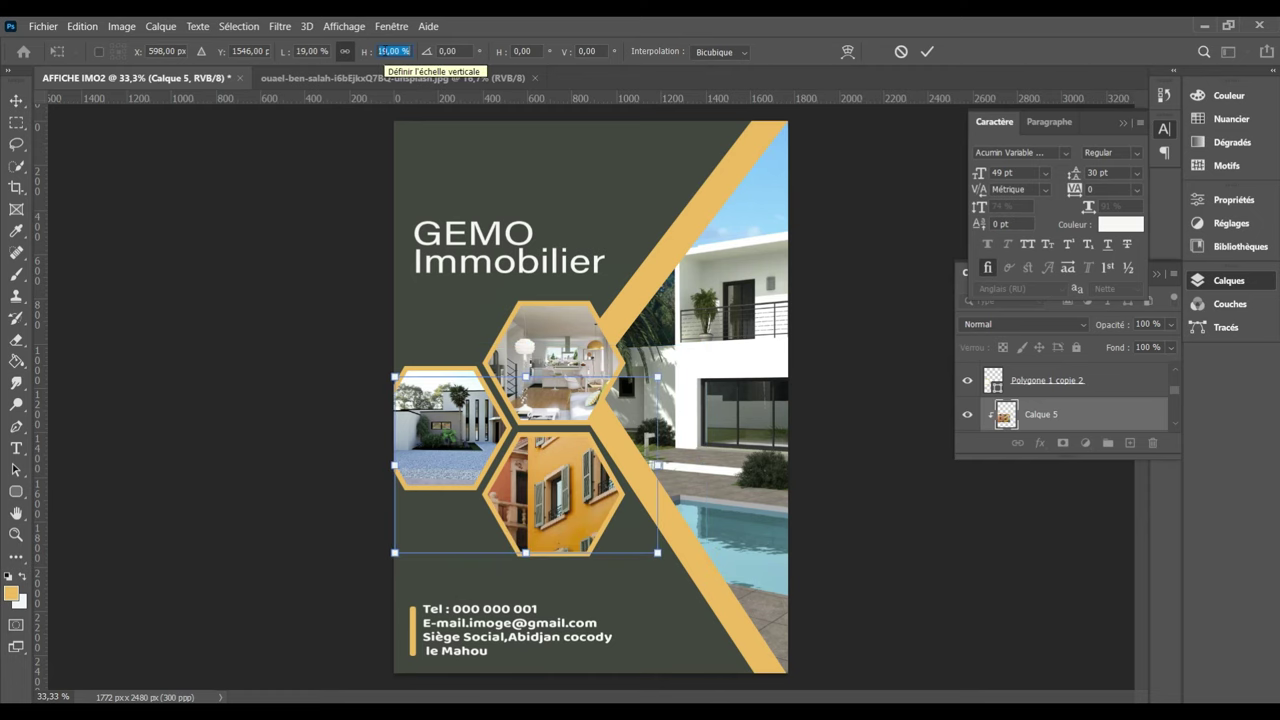
key(Down)
key(Down)
key(Down)
key(Down)
key(Down)
key(Down)
key(Down)
key(Down)
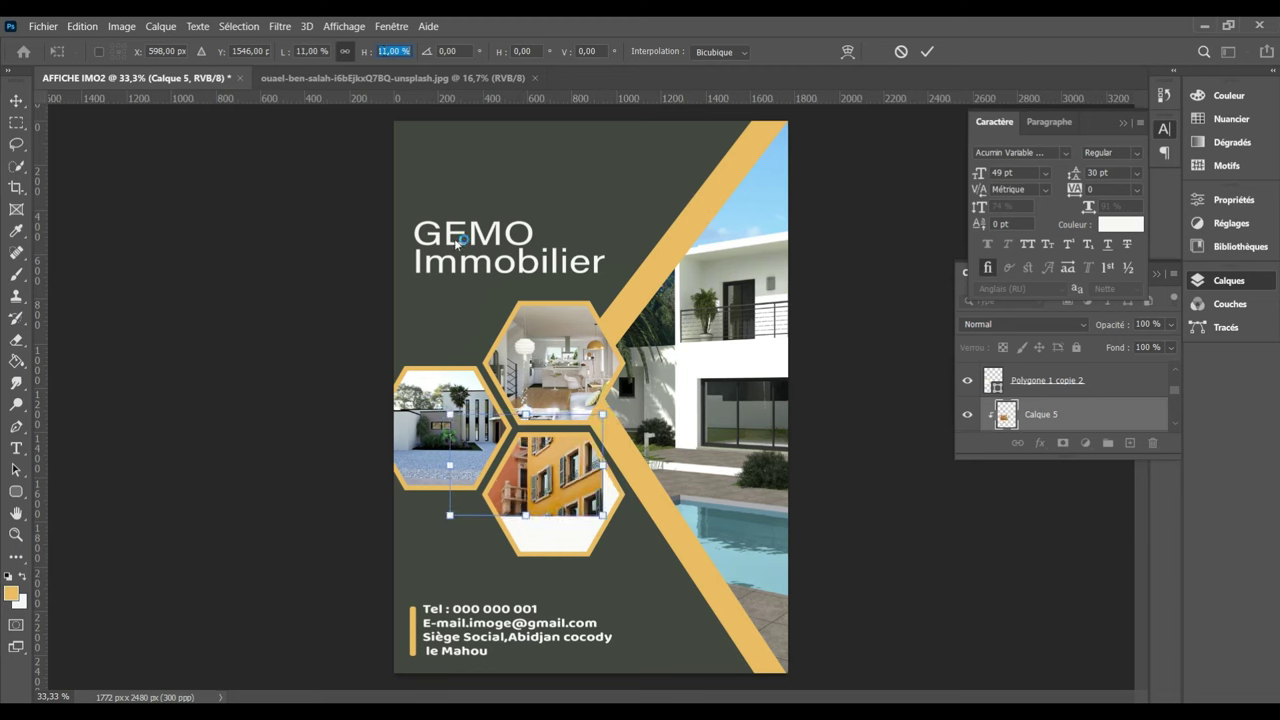
drag(559, 484, 588, 537)
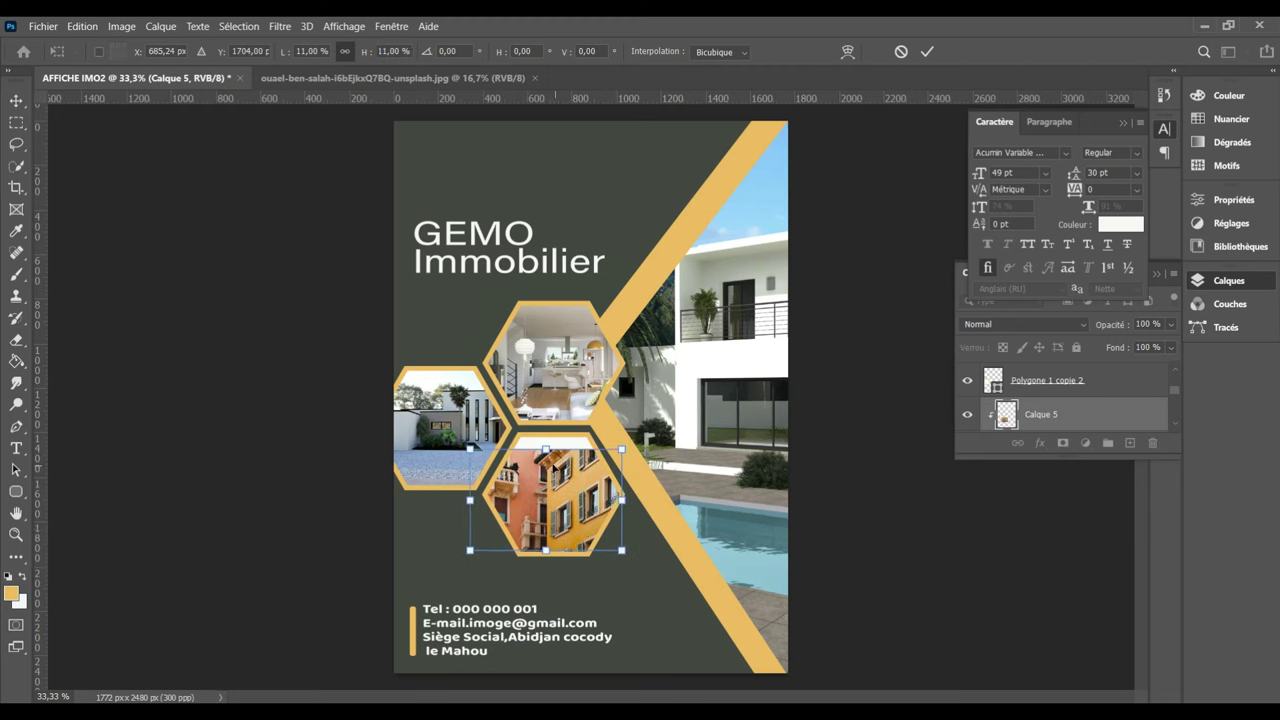
mouse_move(545, 450)
mouse_down()
mouse_move(546, 425)
mouse_move(568, 470)
mouse_up()
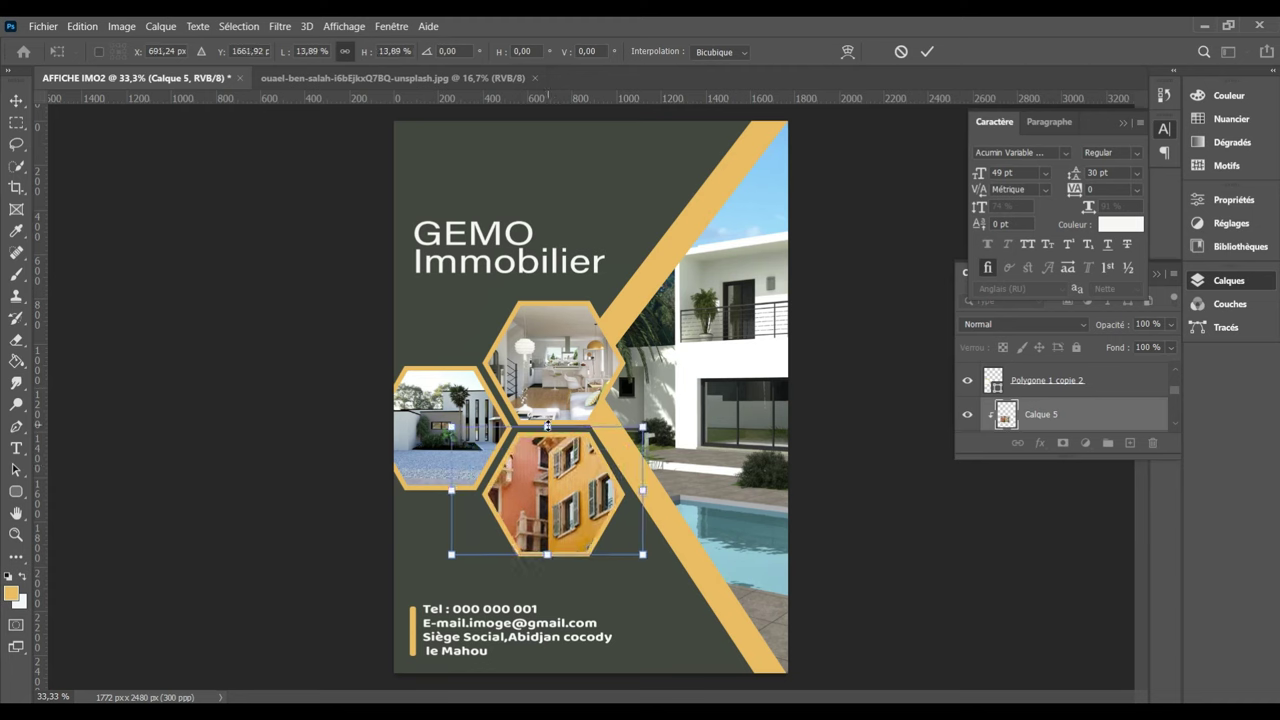
drag(547, 426, 549, 428)
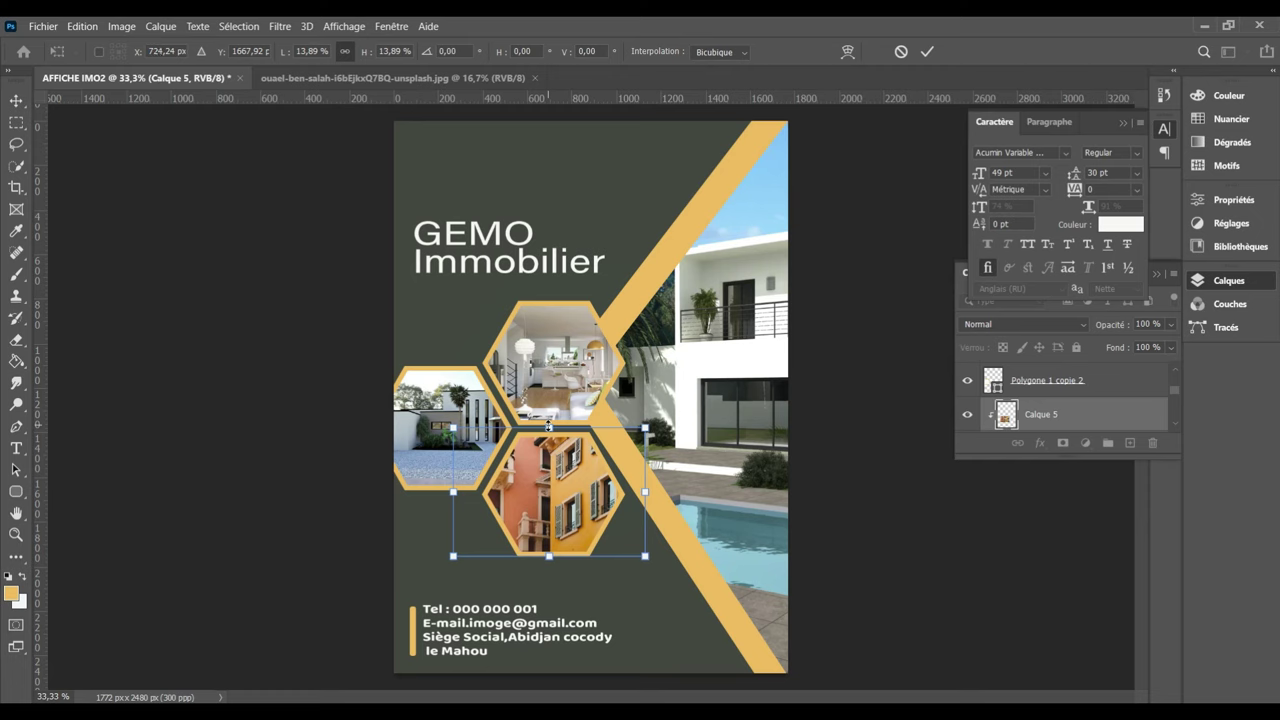
key(Right)
key(Right)
key(Right)
key(Right)
key(Right)
key(Right)
key(Right)
key(Right)
key(Right)
key(Right)
key(Right)
key(Right)
key(Down)
key(Down)
key(Down)
key(Down)
key(Down)
key(Down)
key(Return)
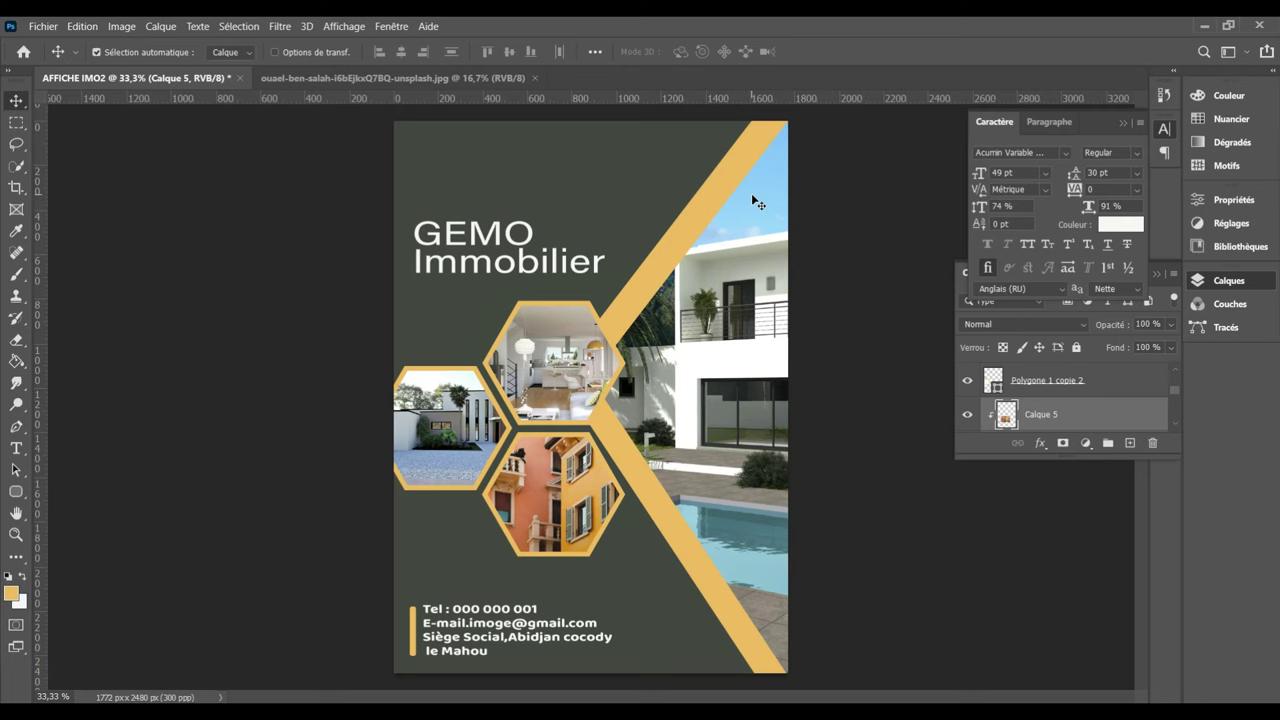
Shift the GEMO Immobilier heading slightly and type 'Gemo' near the top in Beautiful People font.
click(520, 242)
mouse_move(520, 242)
mouse_down()
mouse_move(537, 242)
mouse_move(522, 237)
mouse_up()
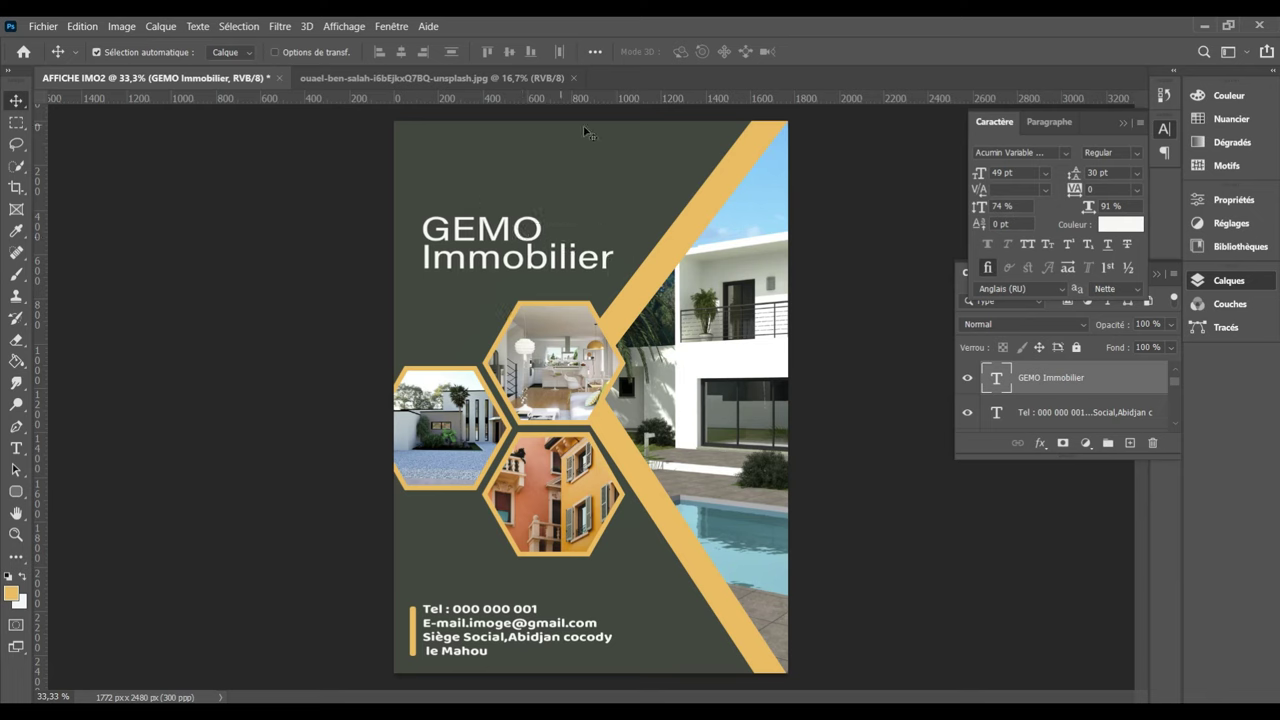
key(t)
click(460, 157)
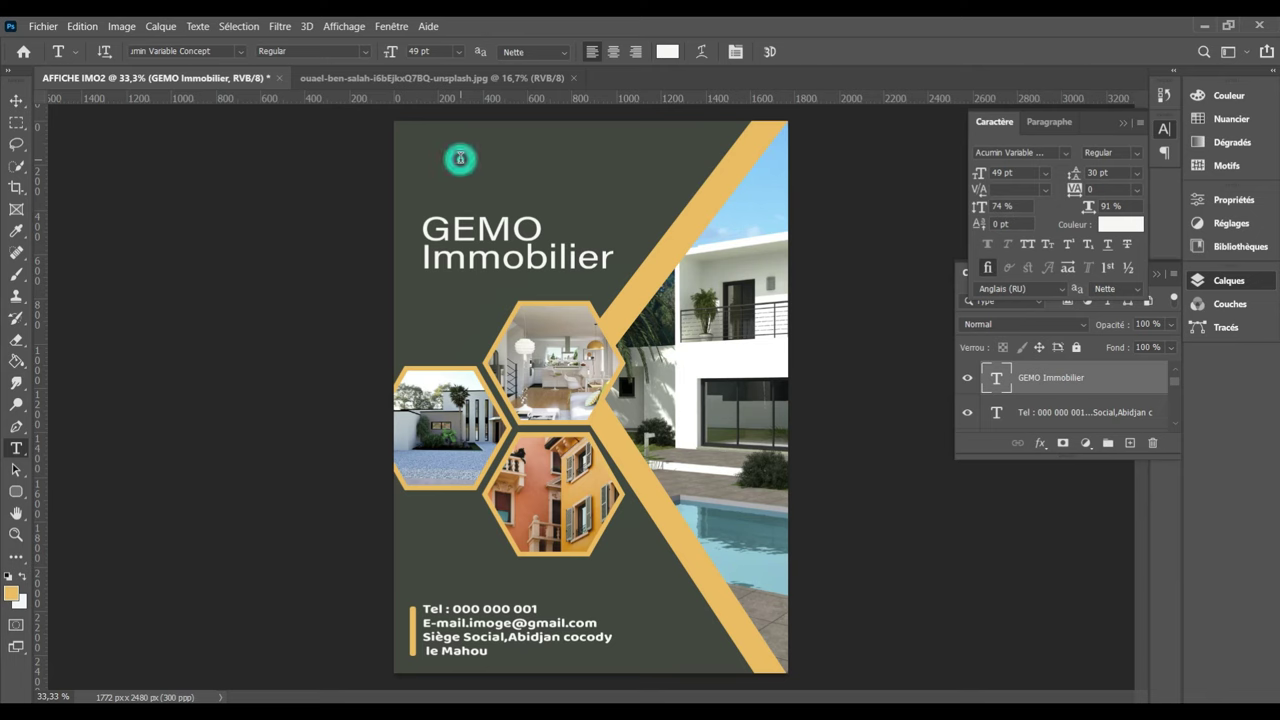
text(G)
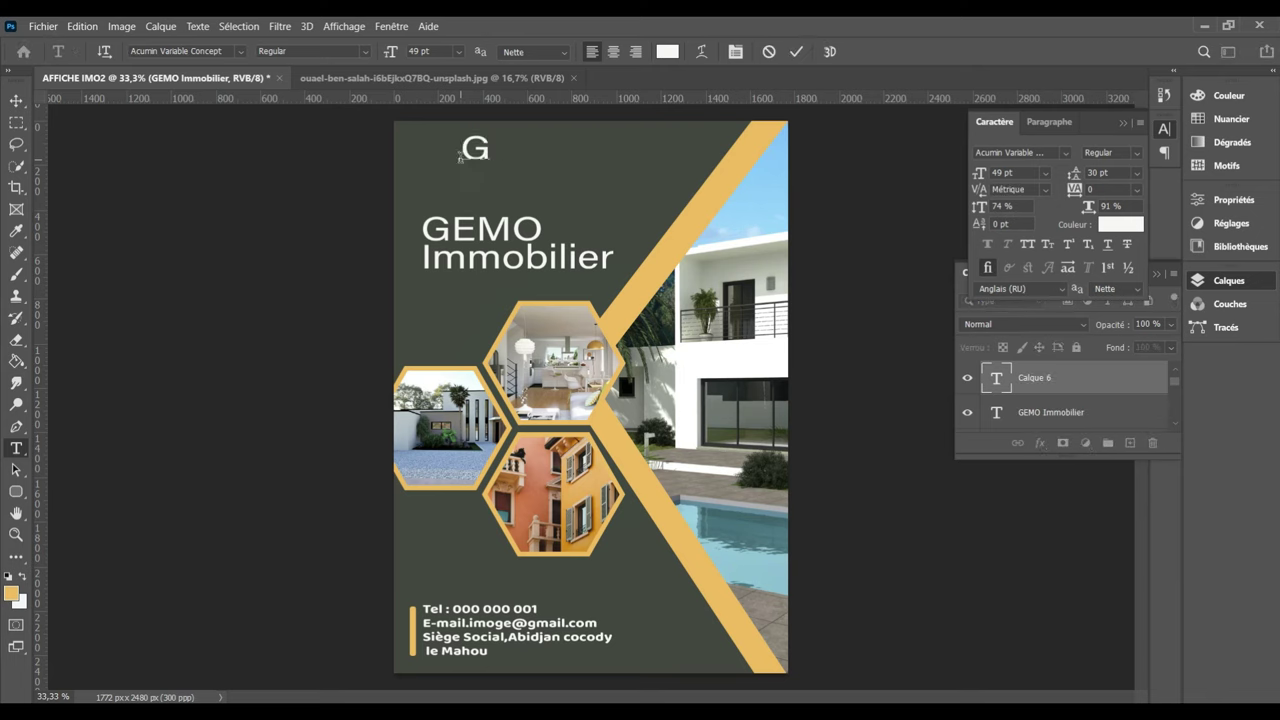
text(emo)
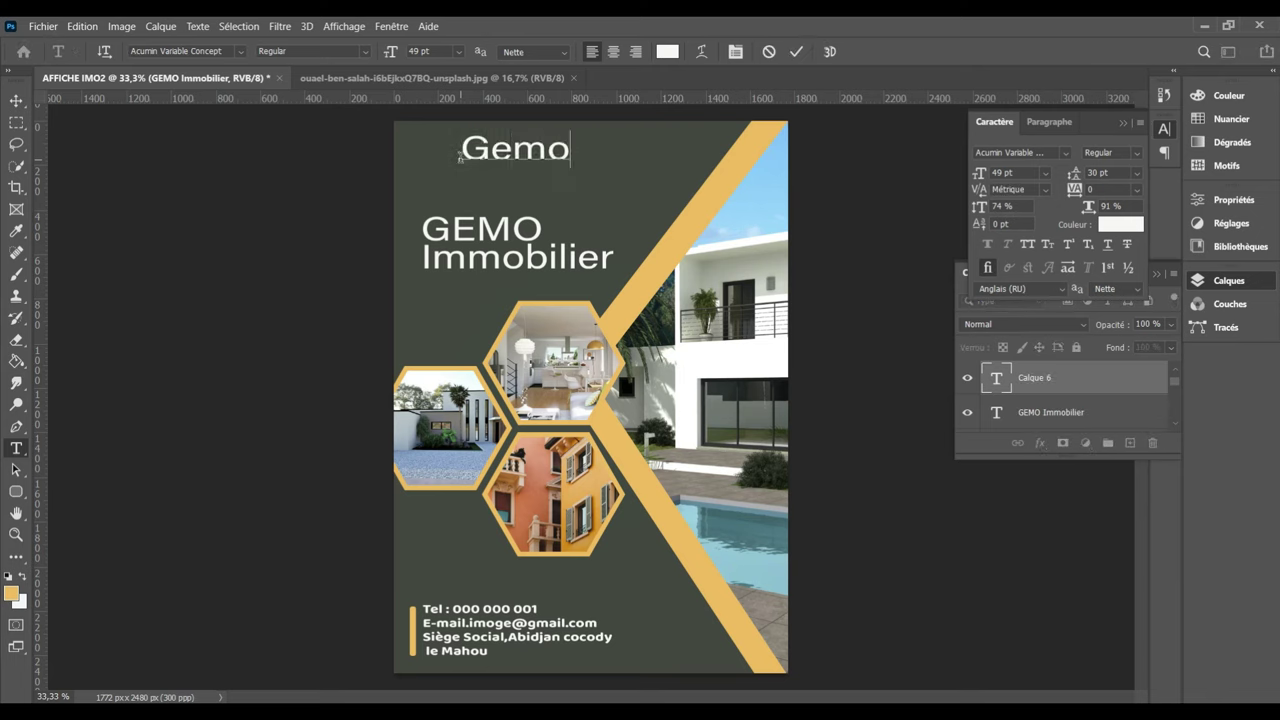
key(ctrl+a)
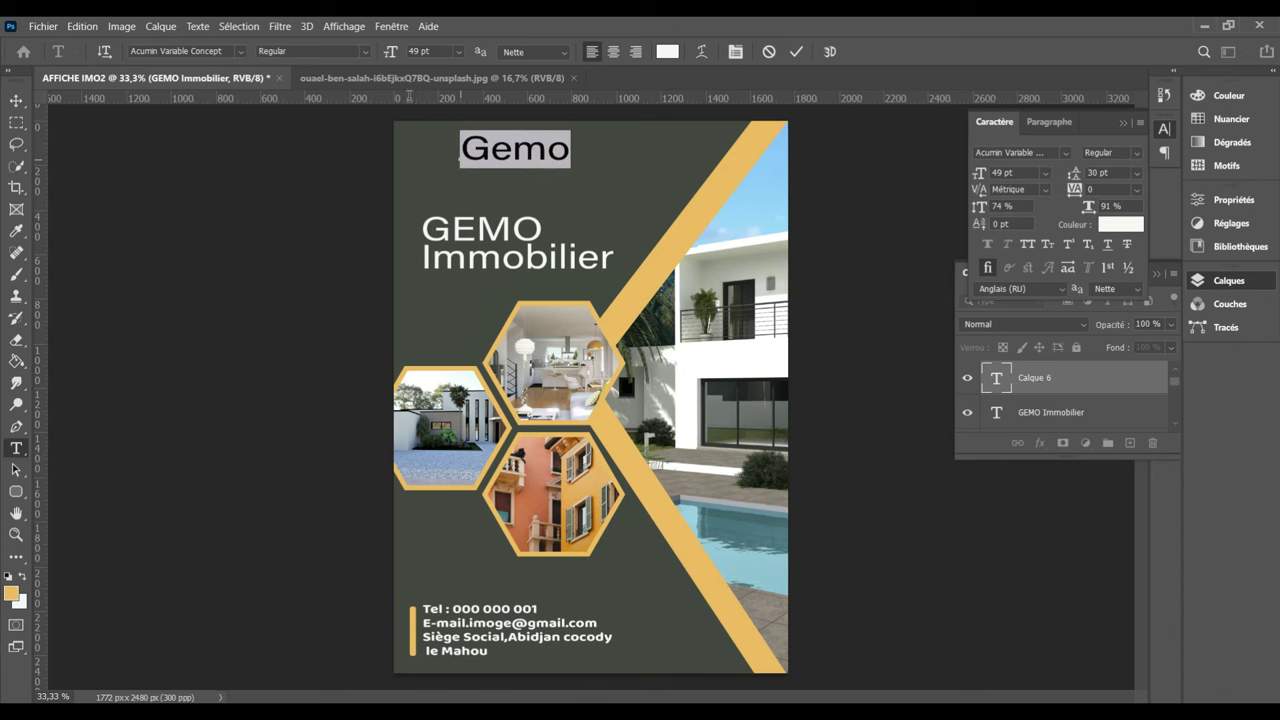
click(201, 56)
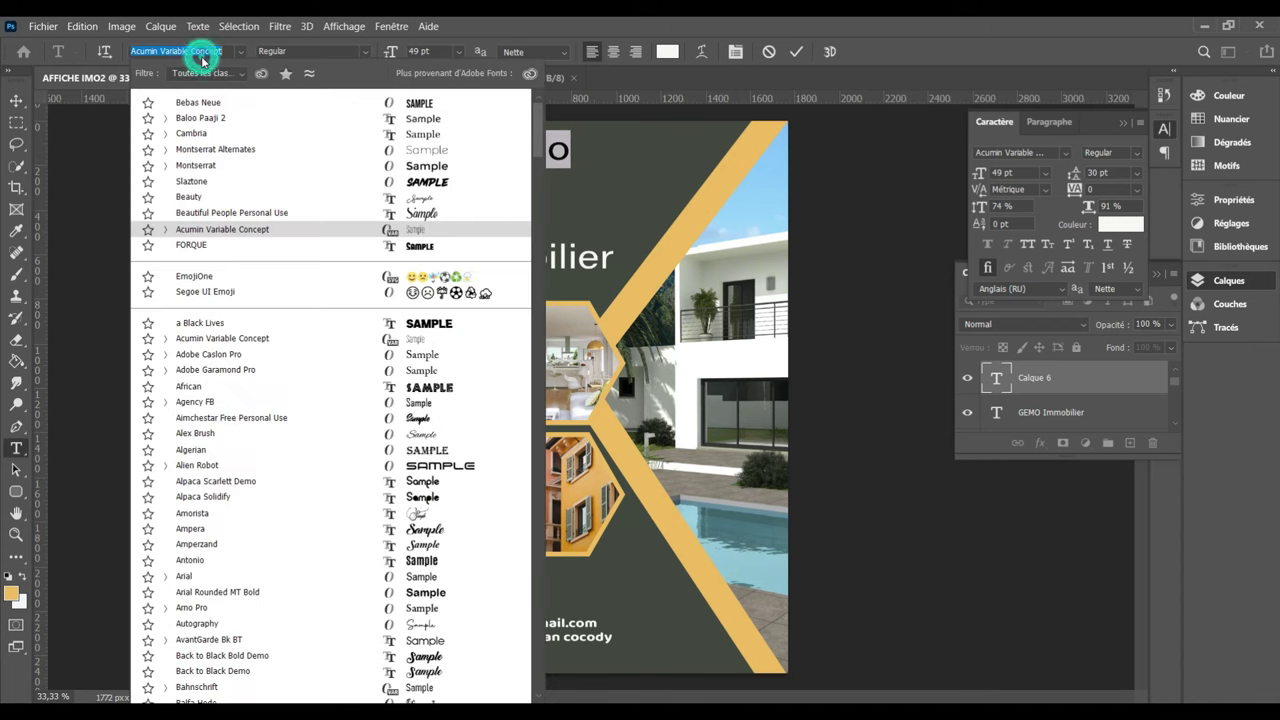
key(Down)
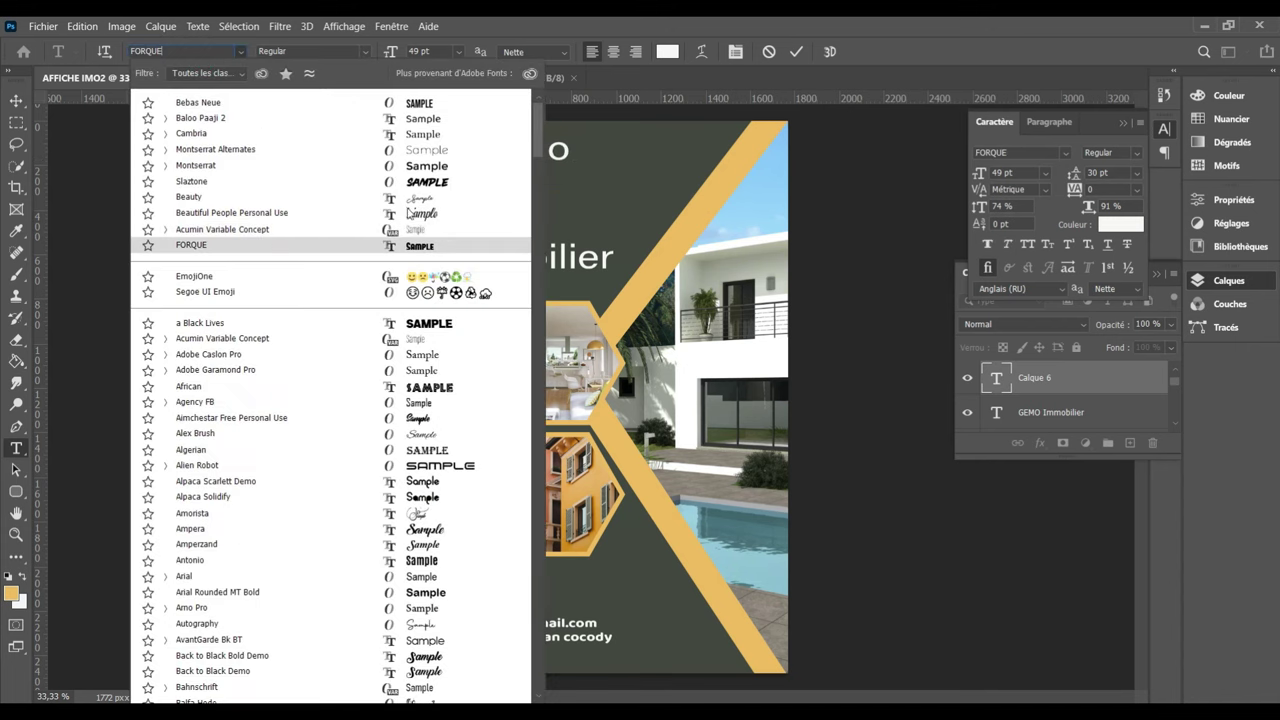
click(420, 214)
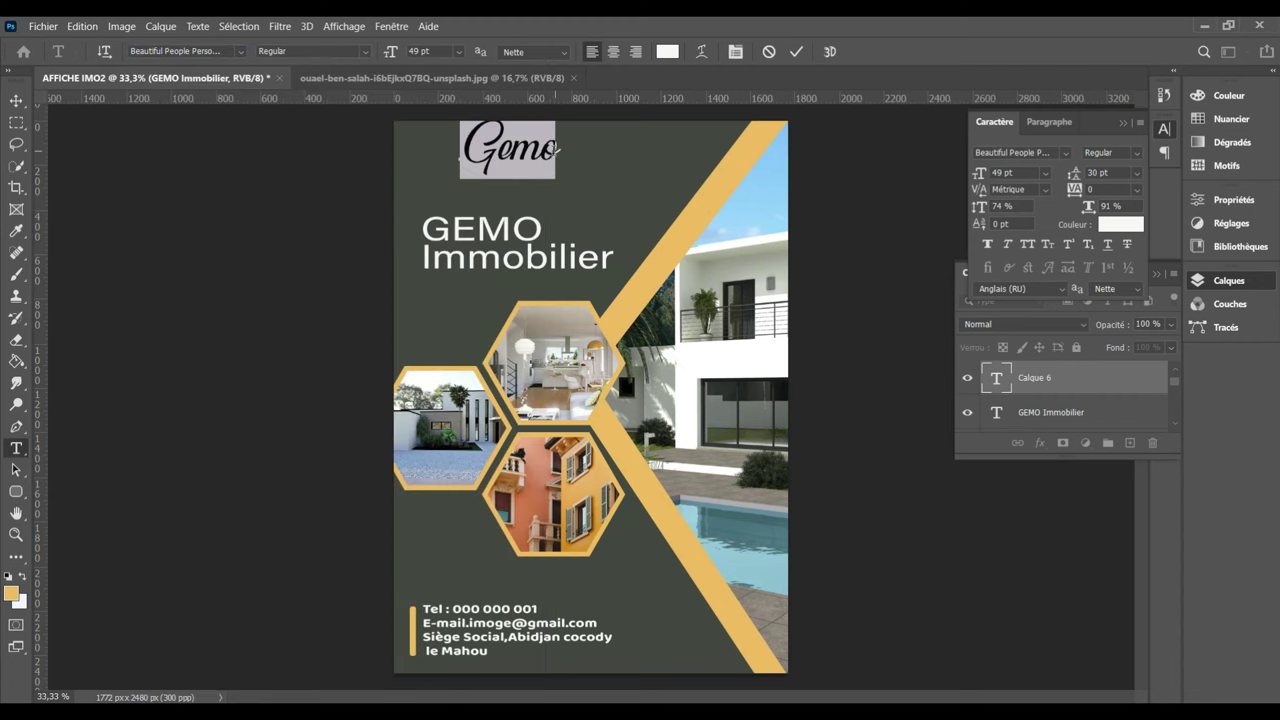
click(555, 150)
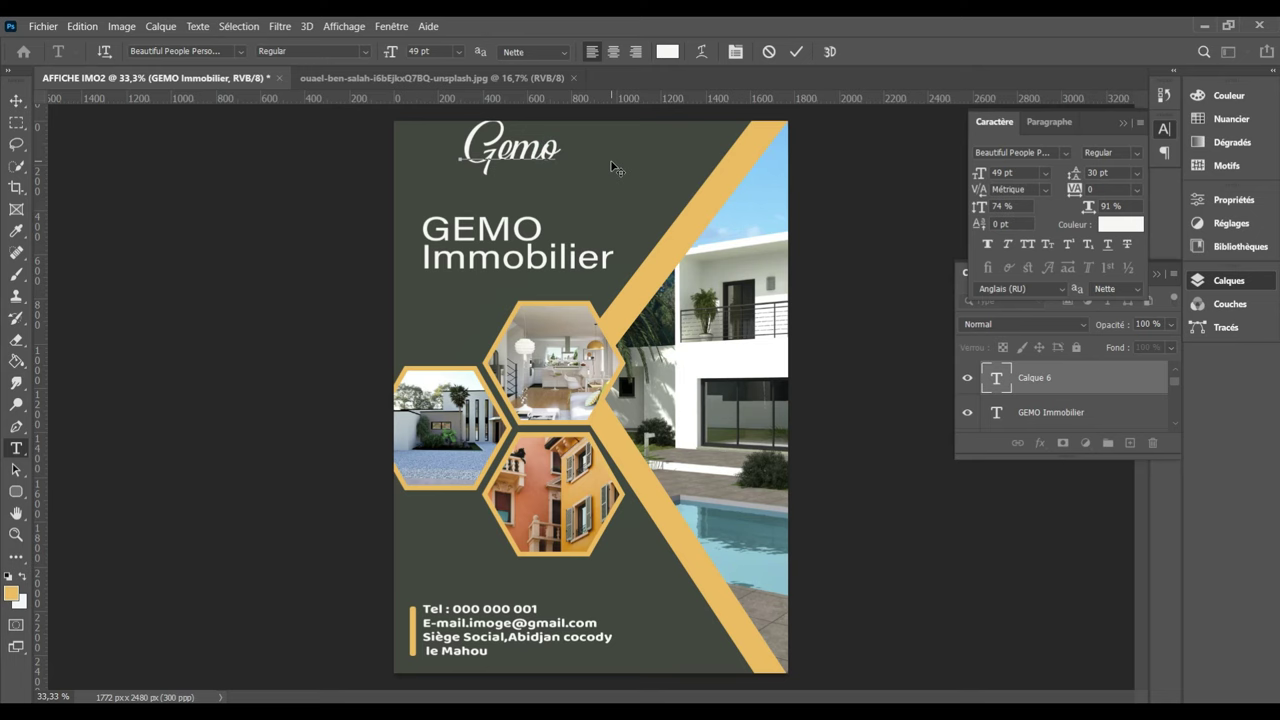
Add ')(' after Gemo and colour the last bracket yellow sampled from the band.
text())
text(()
drag(557, 150, 580, 150)
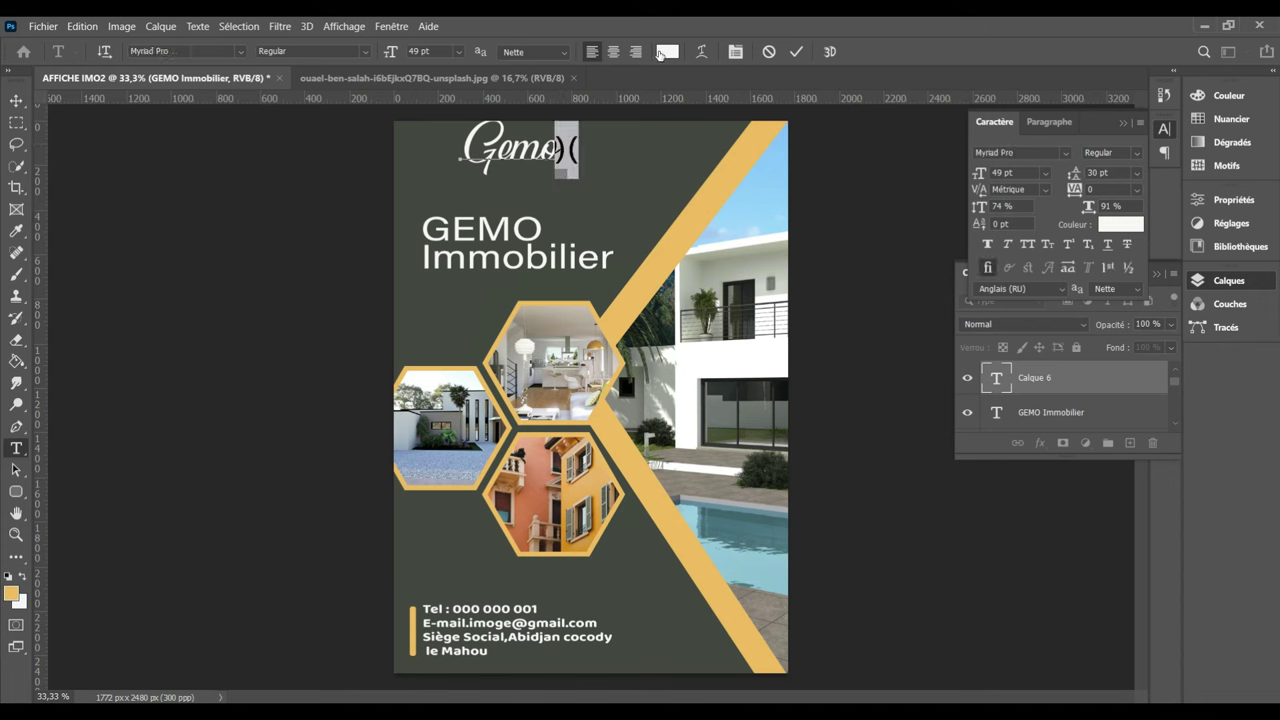
click(660, 54)
click(700, 203)
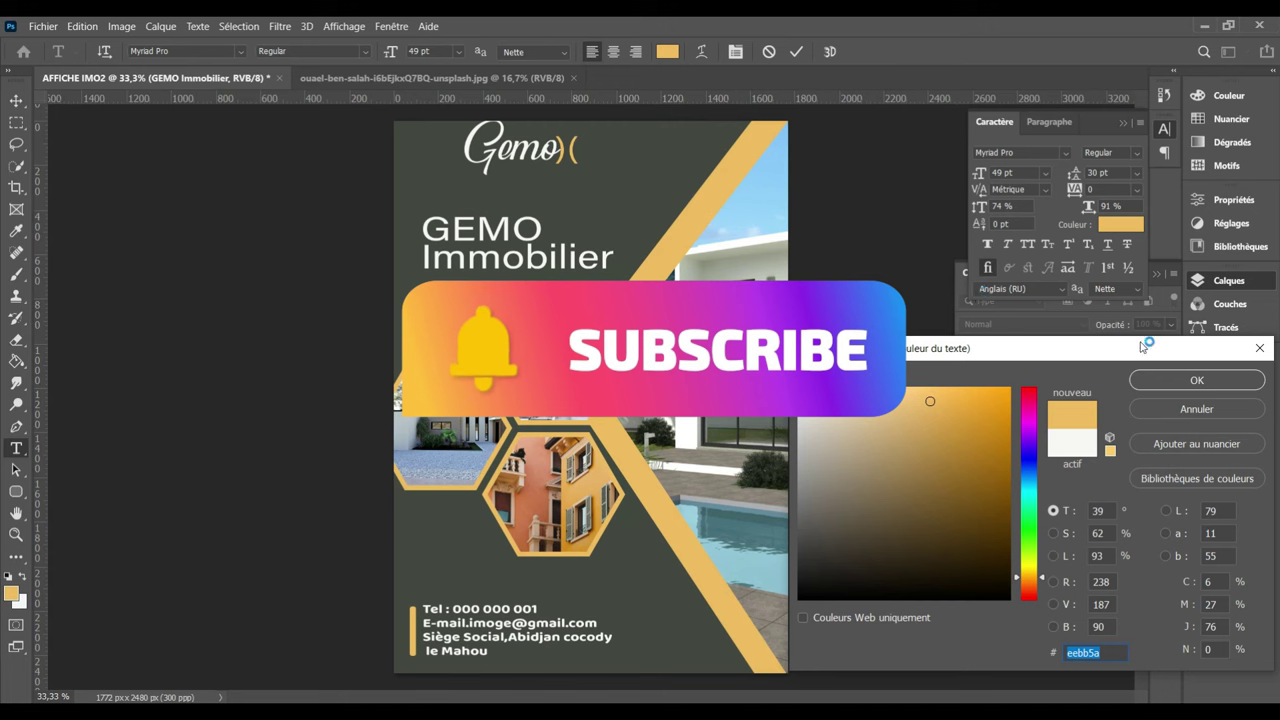
click(1160, 379)
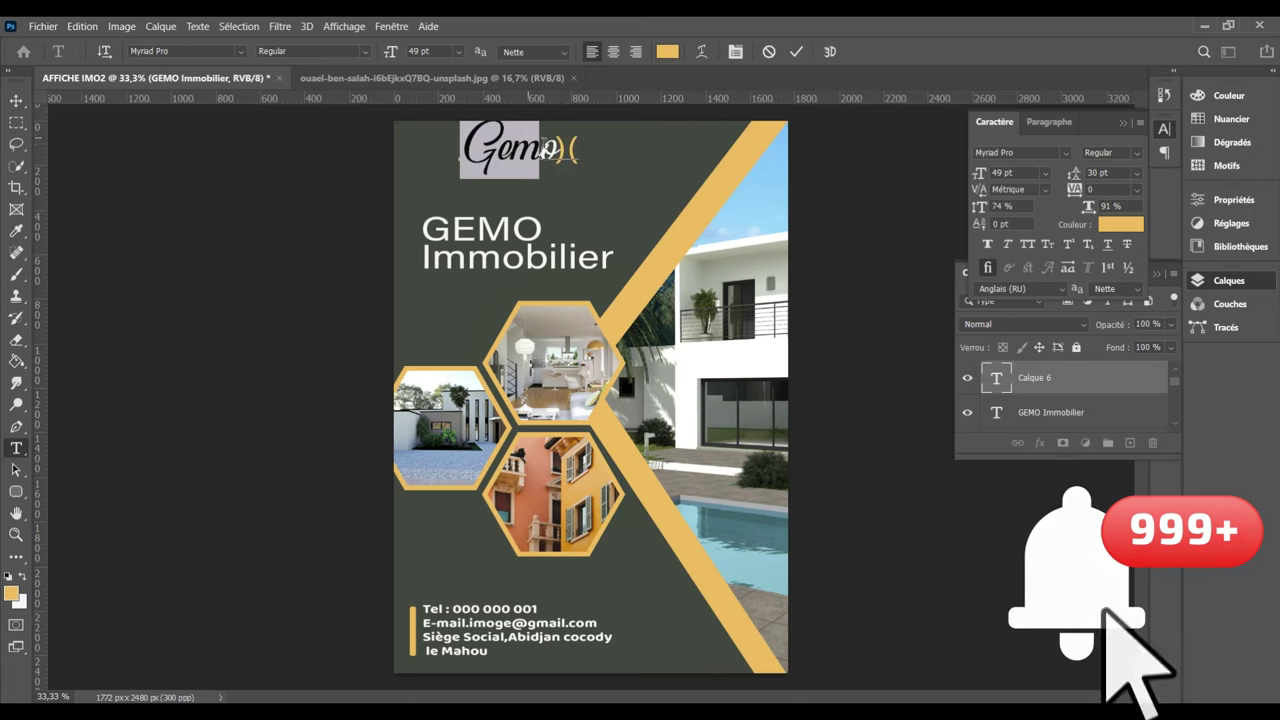
key(ctrl+Return)
Colour the Gemo letters light blue (#95d3fc) and commit the logo text.
click(661, 55)
click(747, 212)
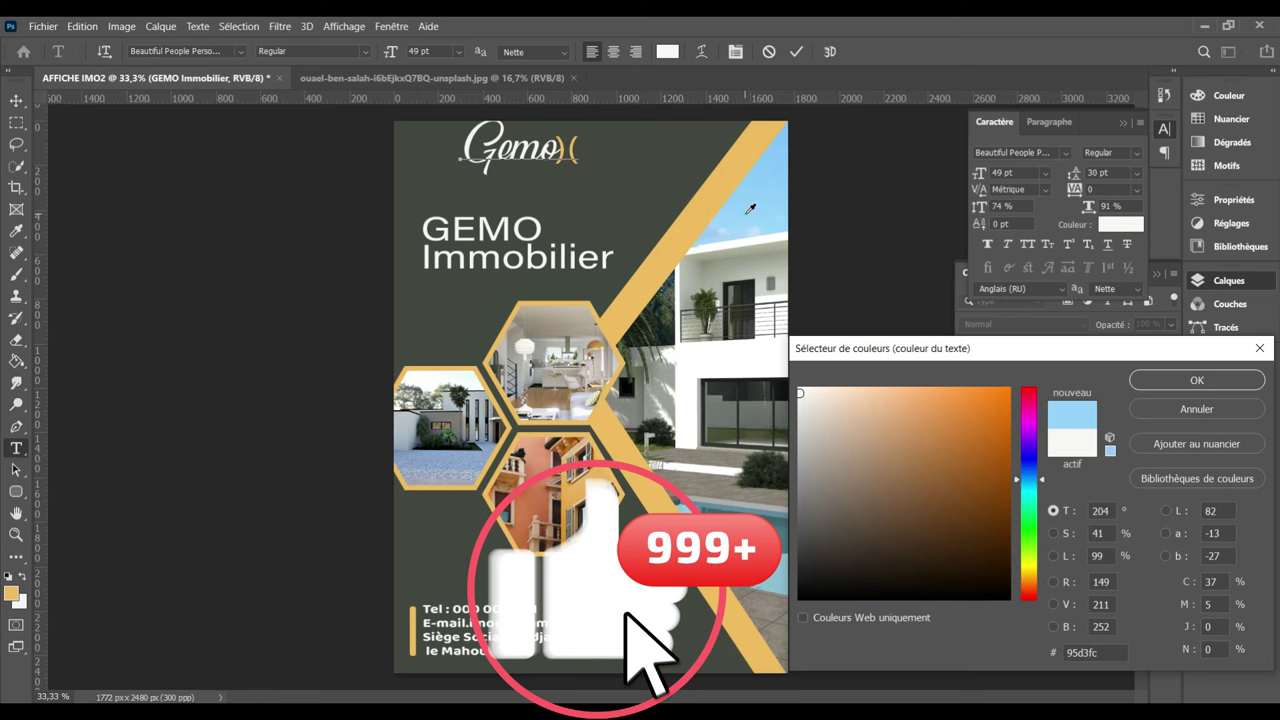
click(1175, 383)
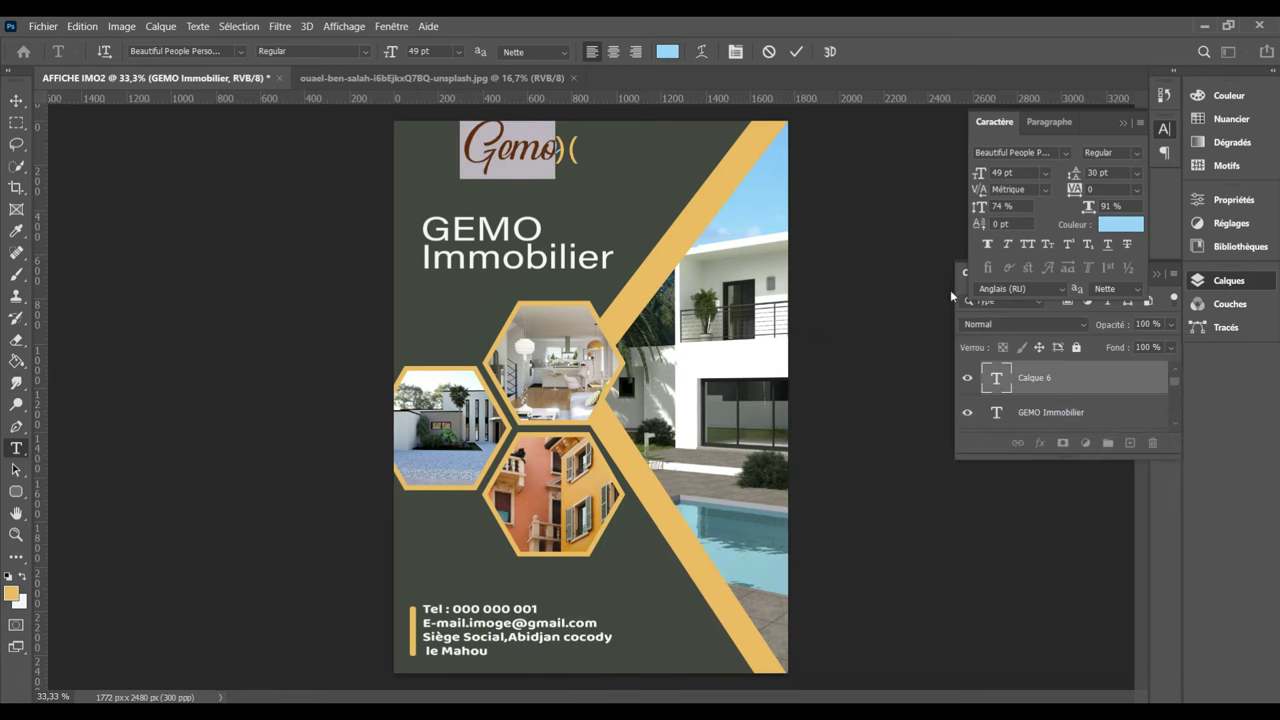
click(795, 53)
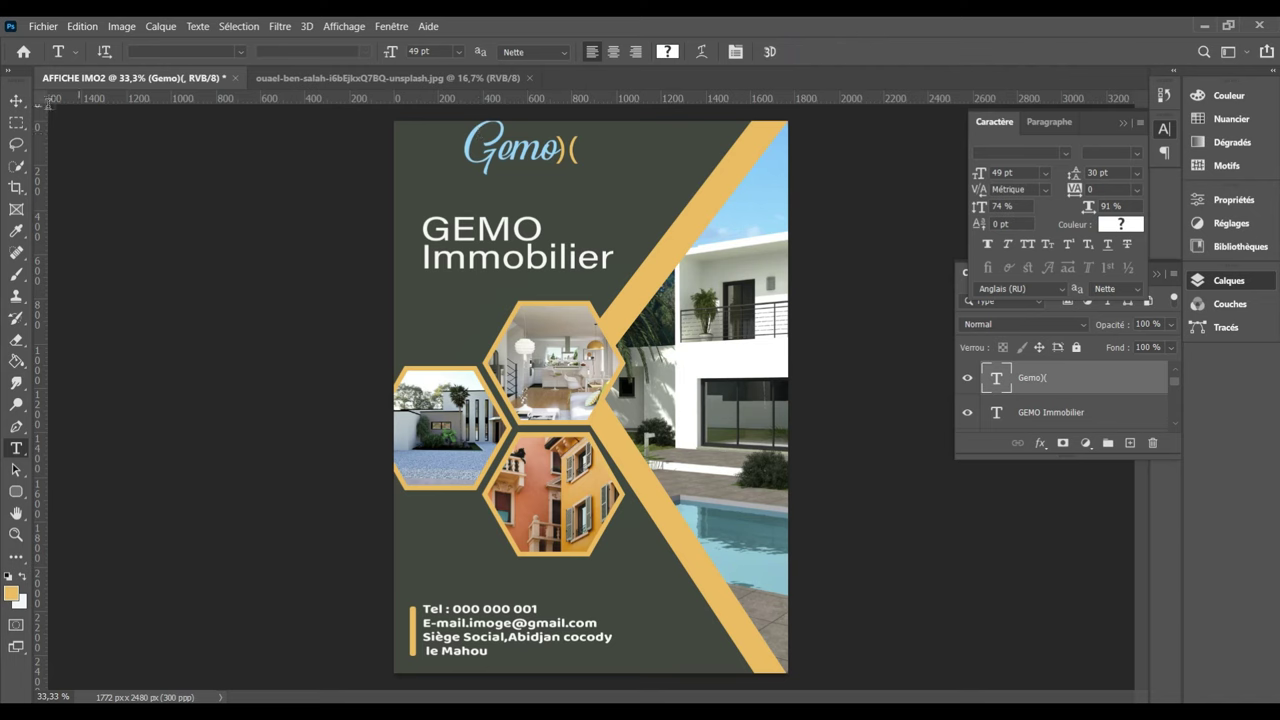
click(22, 104)
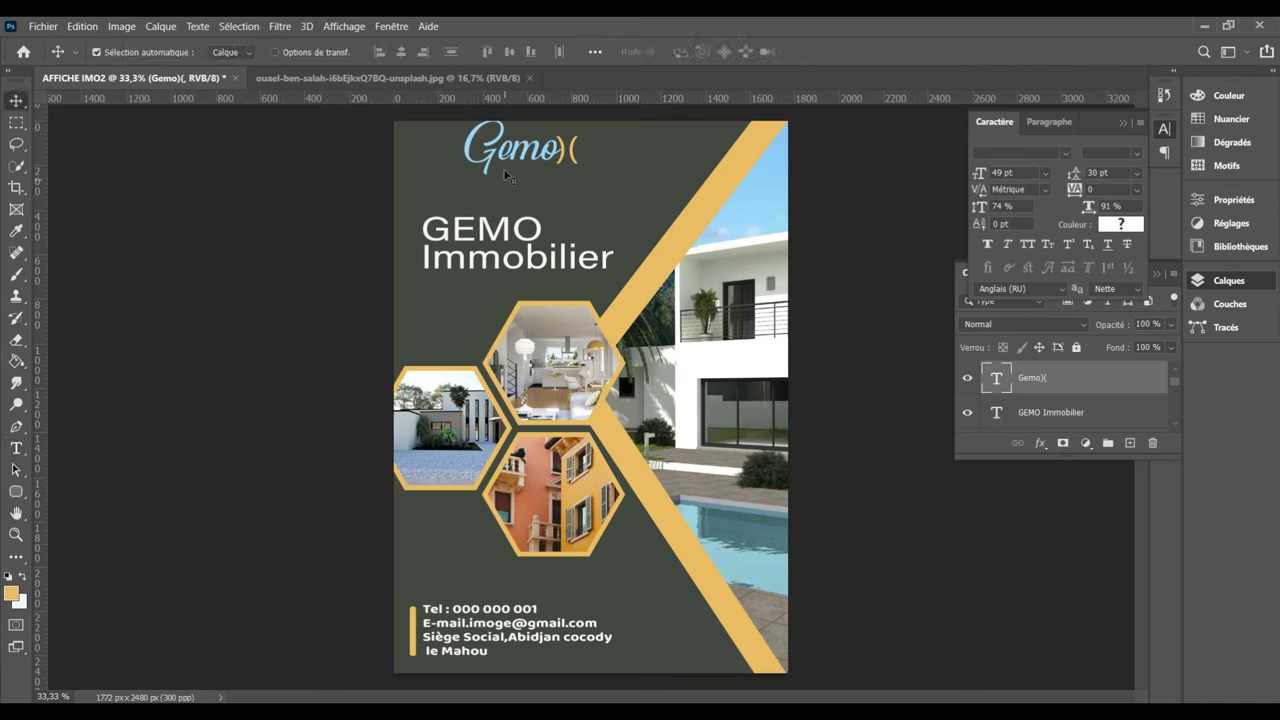
Move the Gemo)( logo about 48 px lower and nudge the GEMO Immobilier heading down slightly.
drag(495, 156, 458, 172)
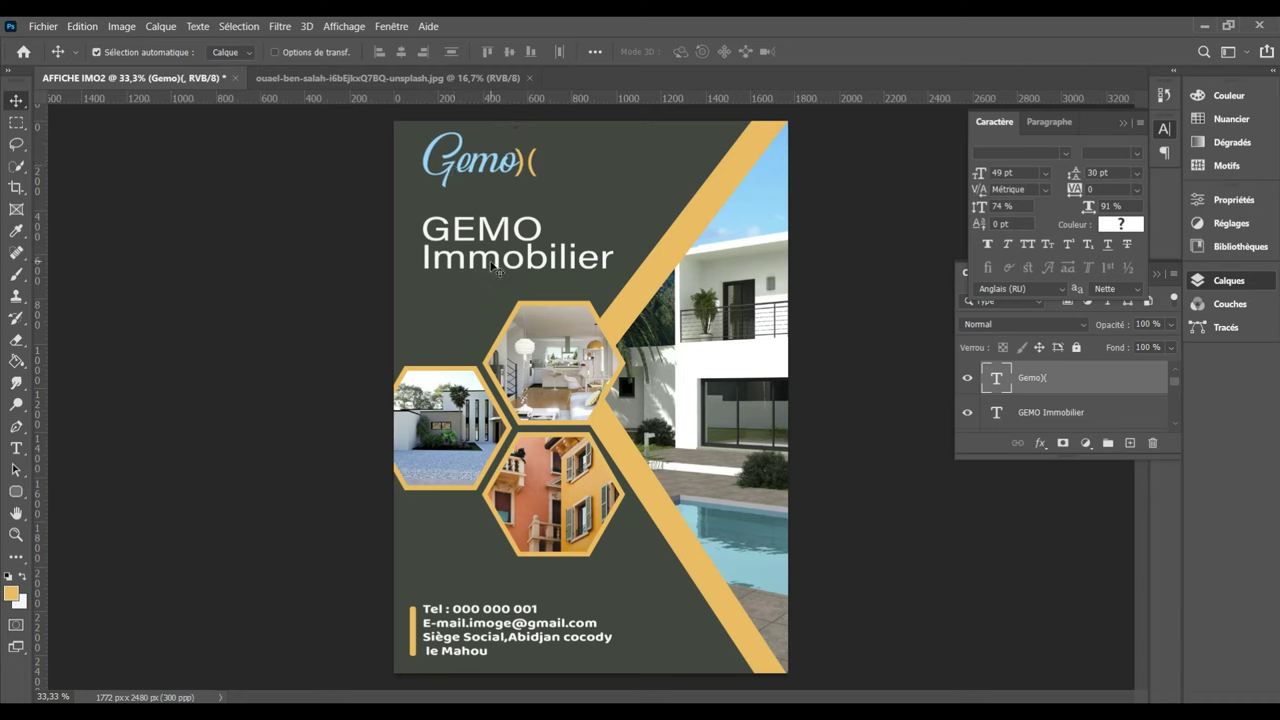
drag(498, 272, 496, 280)
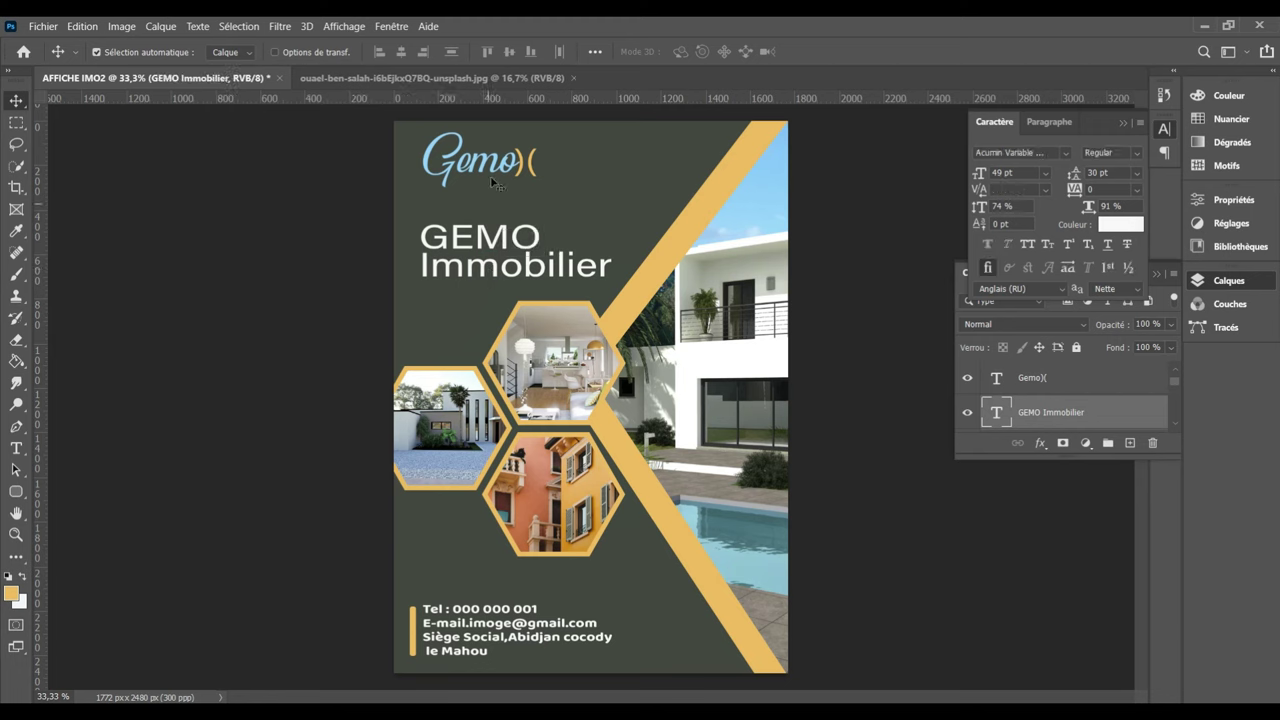
drag(484, 168, 482, 178)
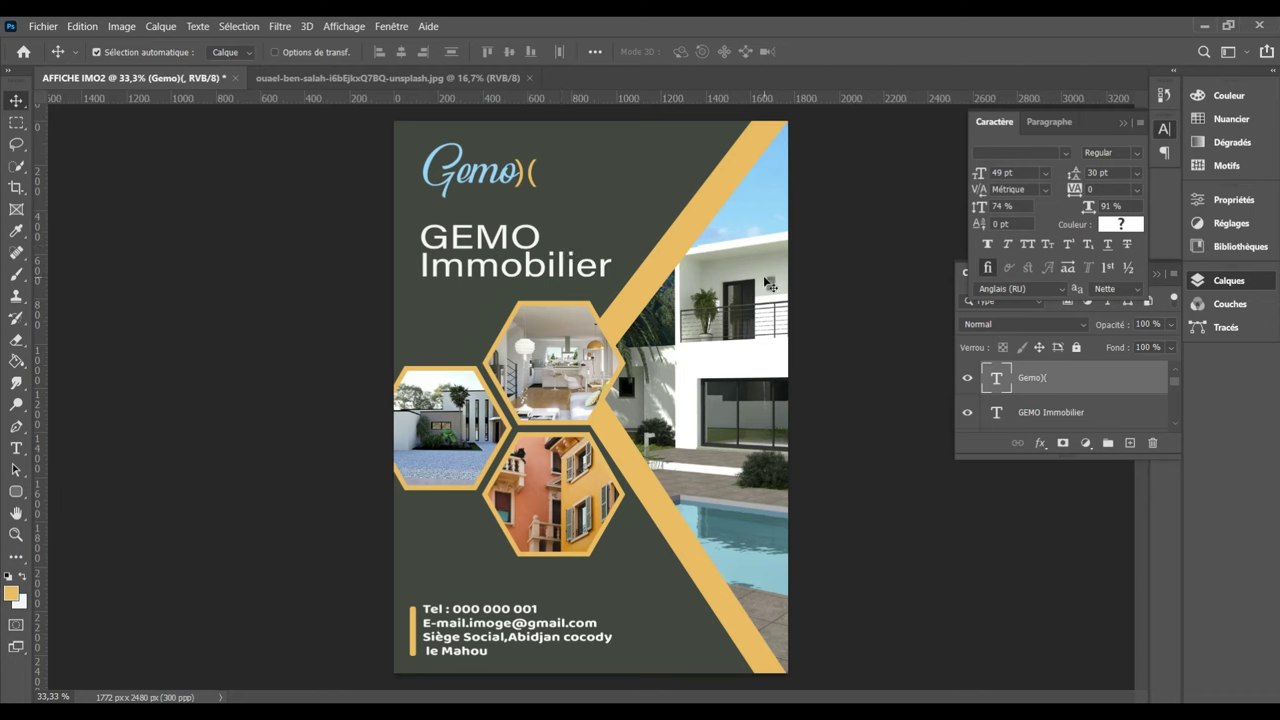
Set the background gradient's end stop to the stripes' yellow eebb5a.
click(632, 603)
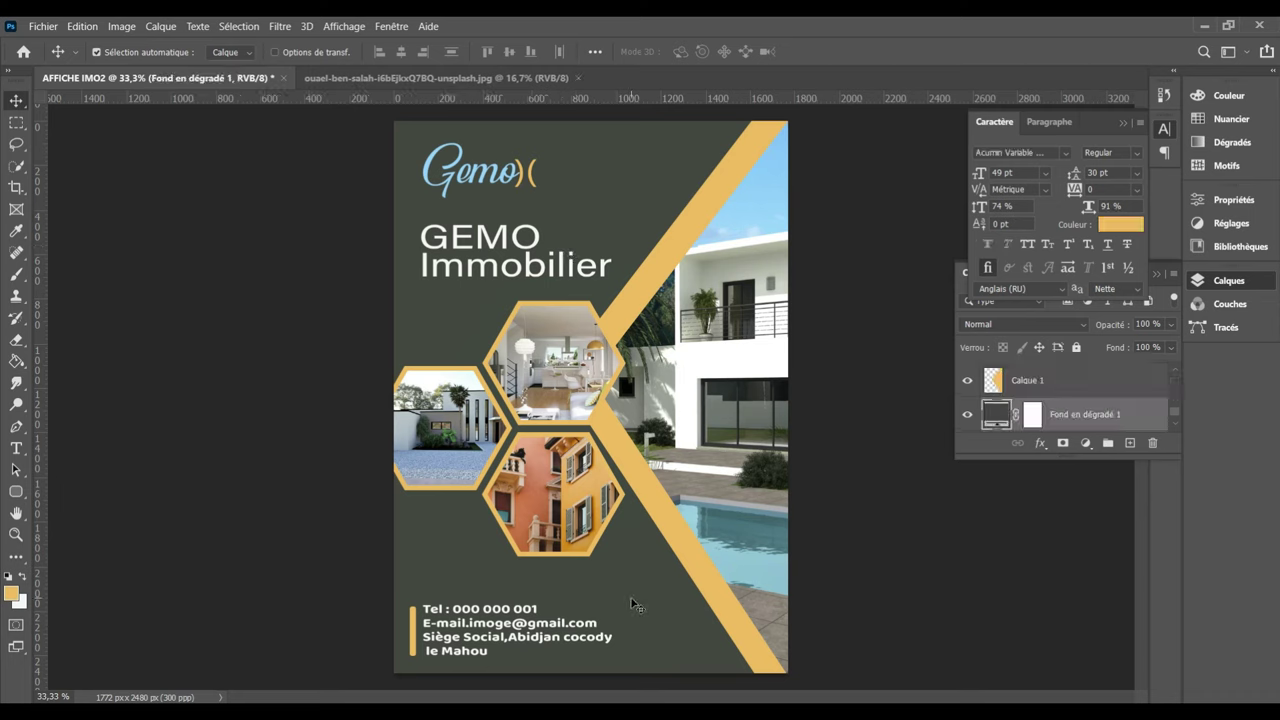
double_click(1000, 413)
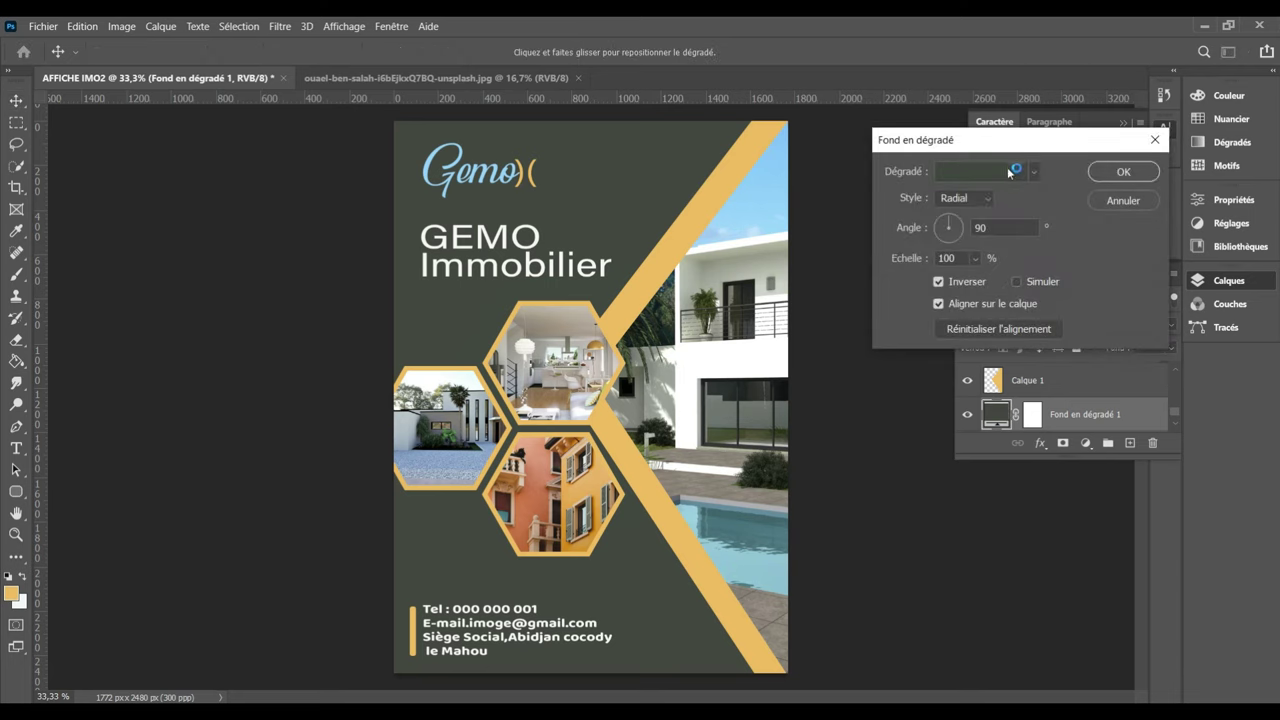
click(1000, 171)
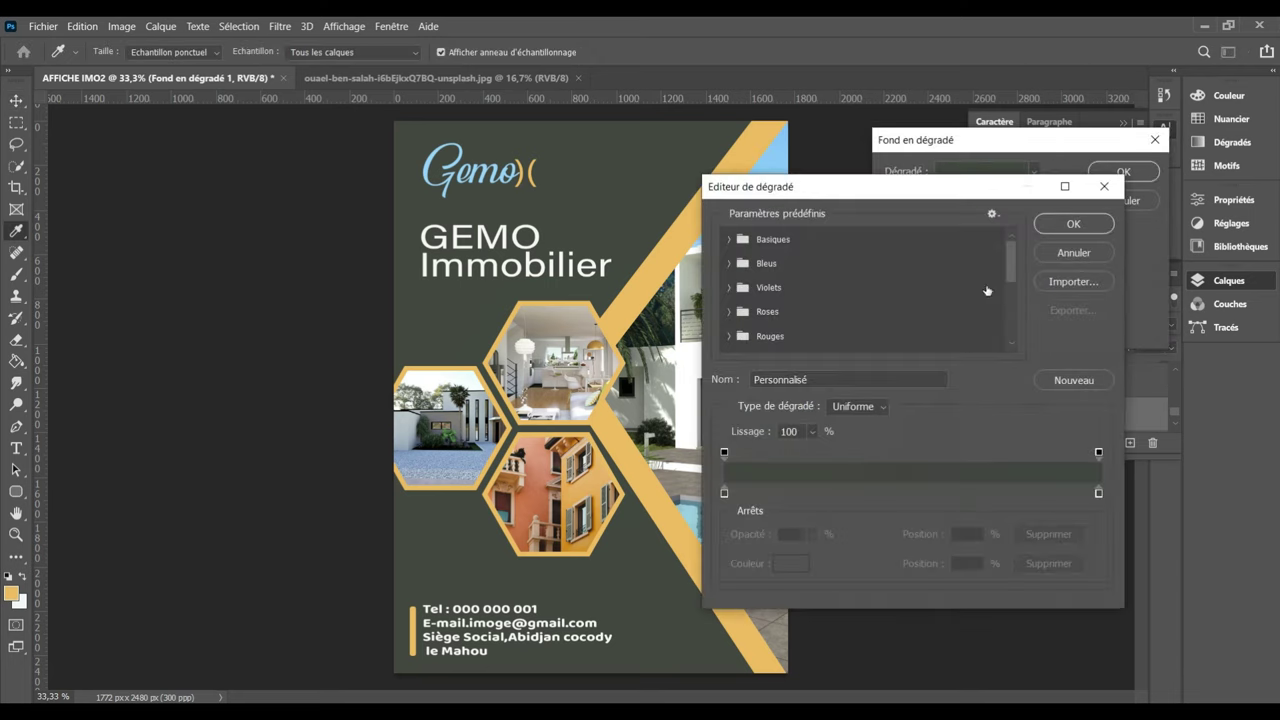
double_click(1100, 494)
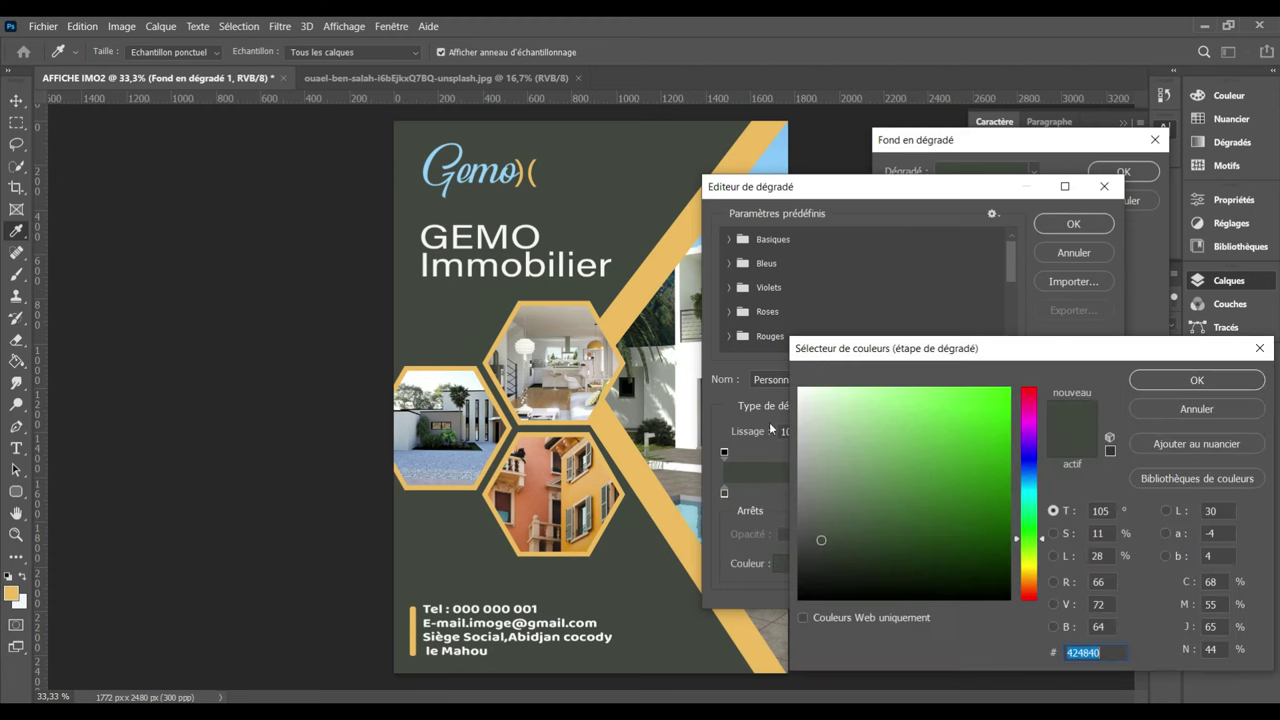
click(646, 295)
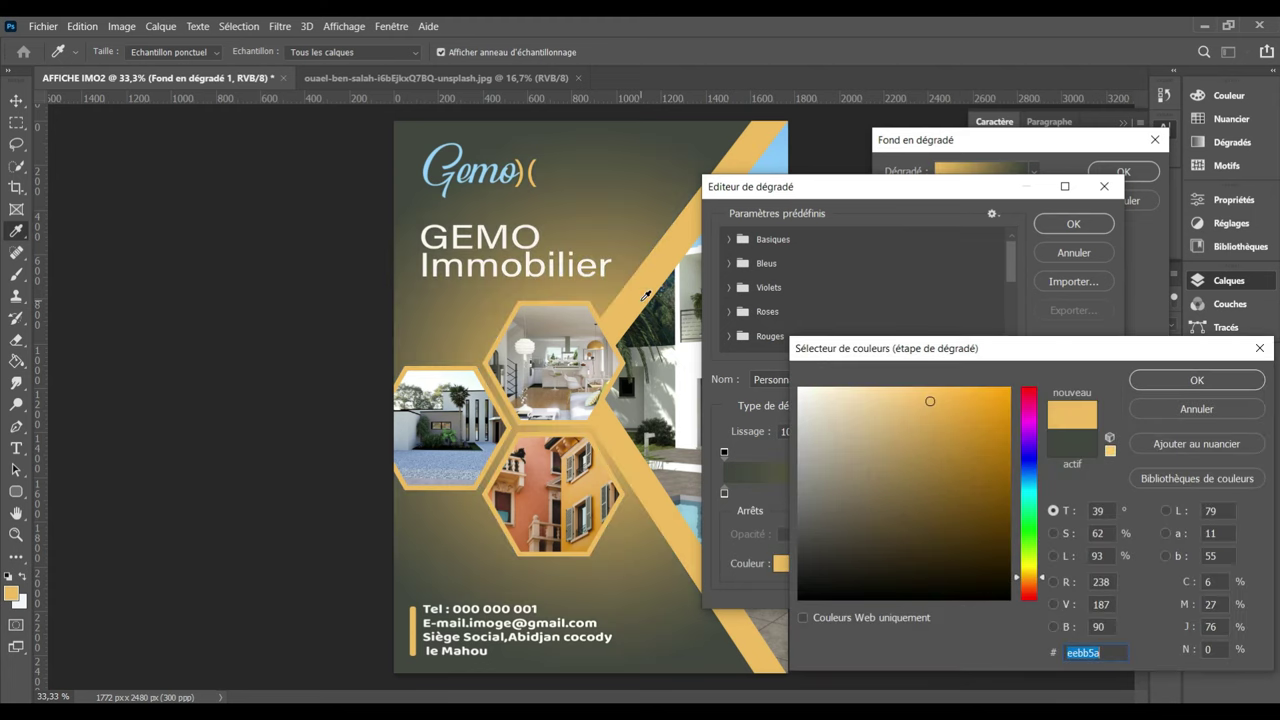
click(1216, 384)
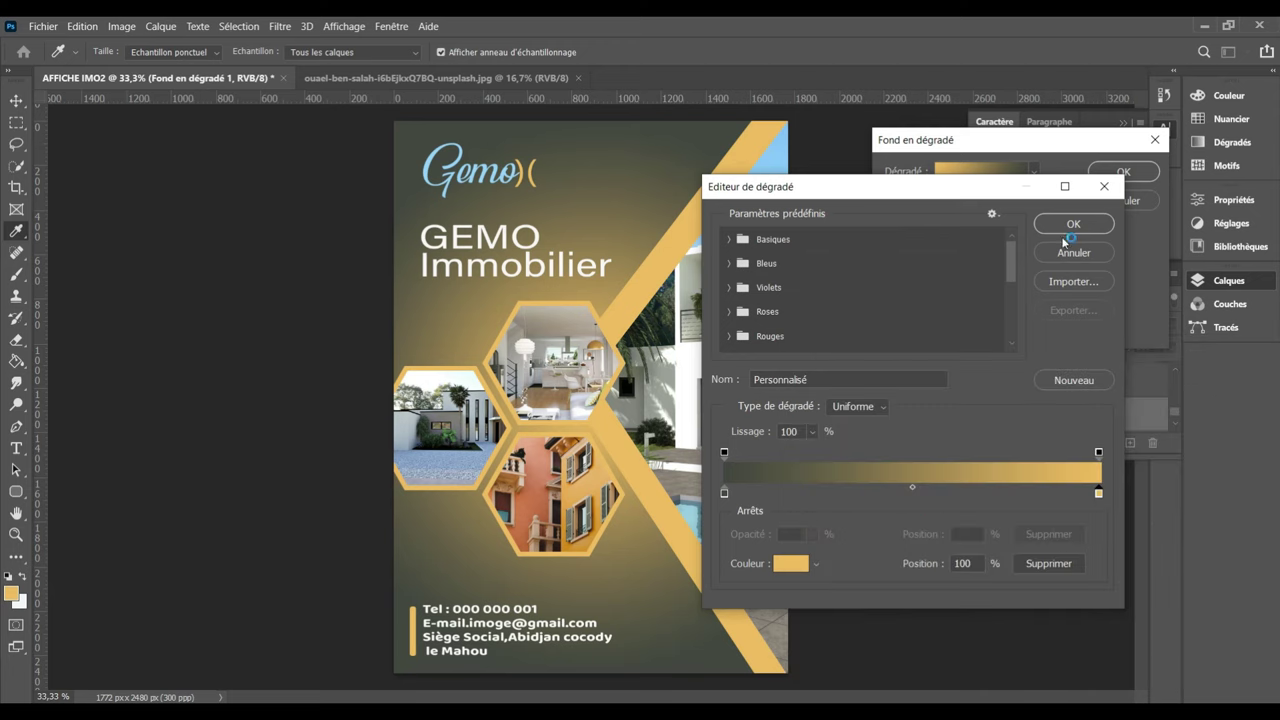
click(1070, 224)
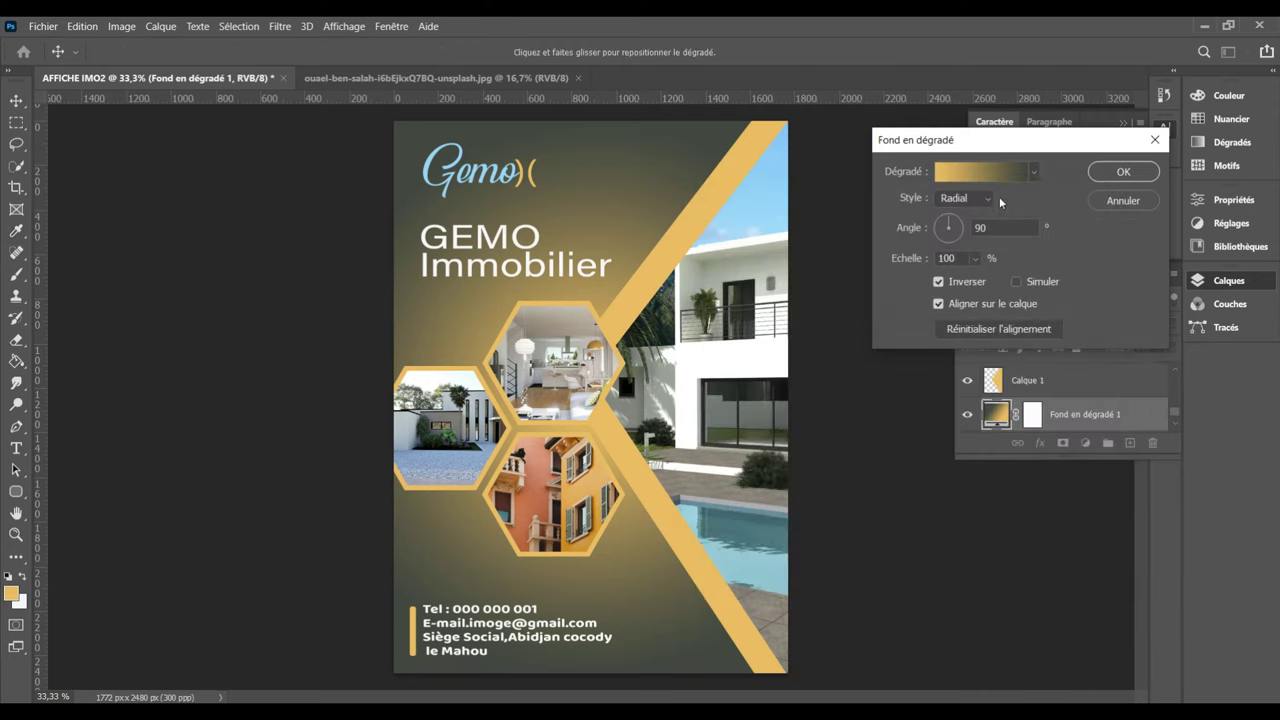
Keep the gradient radial and reversed, set its scale to 89%, and apply.
click(938, 282)
click(938, 282)
click(938, 282)
click(938, 282)
click(974, 259)
mouse_move(976, 281)
mouse_down()
mouse_move(988, 283)
mouse_move(967, 287)
mouse_up()
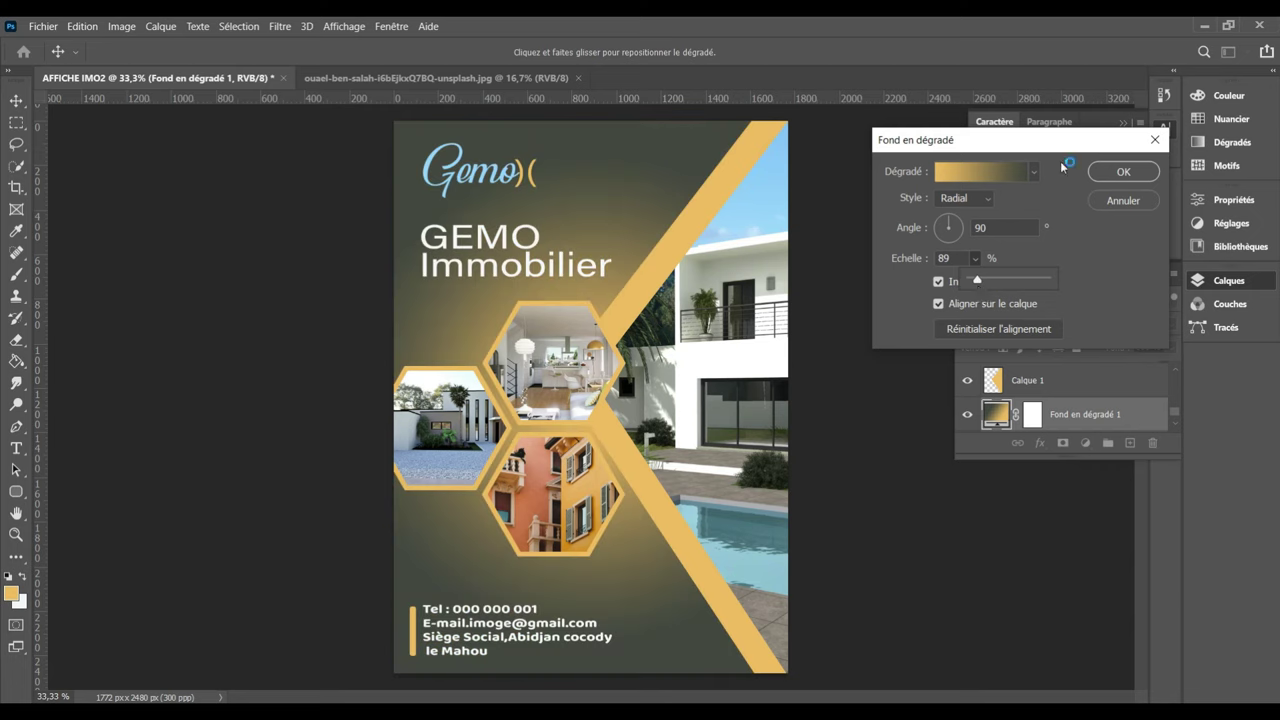
click(1117, 169)
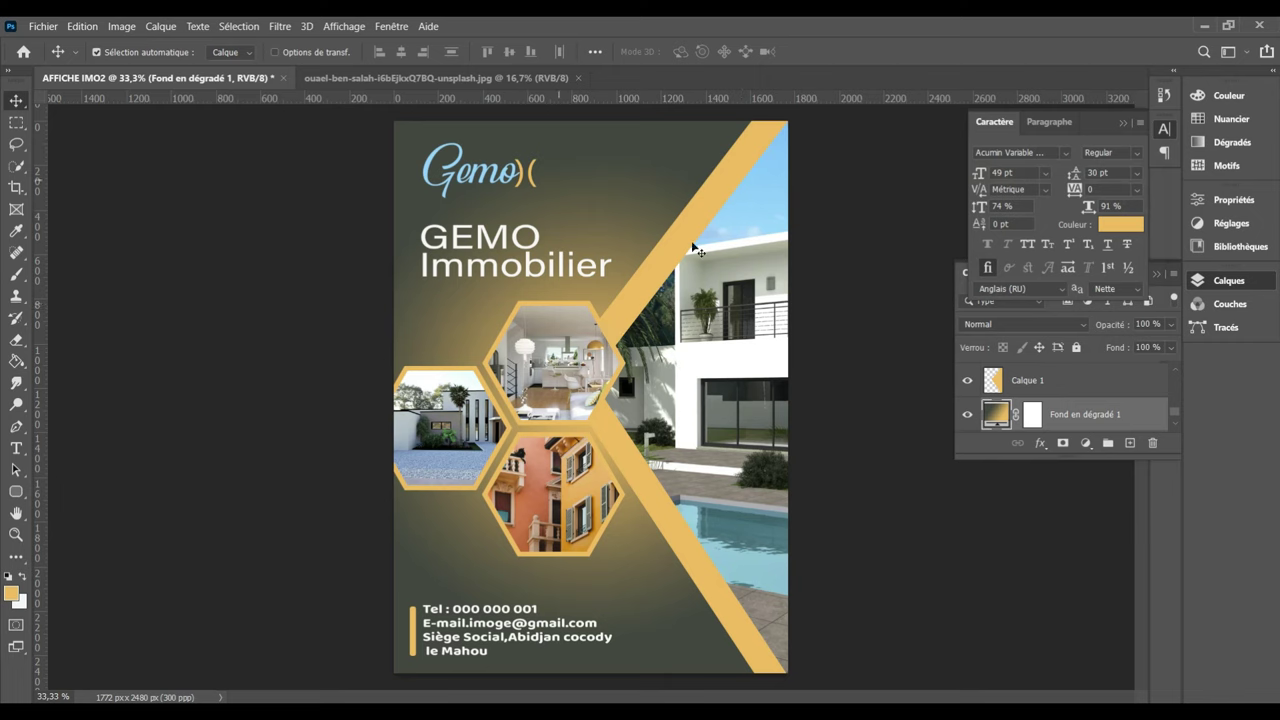
Drag the background gradient's yellow glow up behind the Gemo logo and GEMO title.
double_click(995, 416)
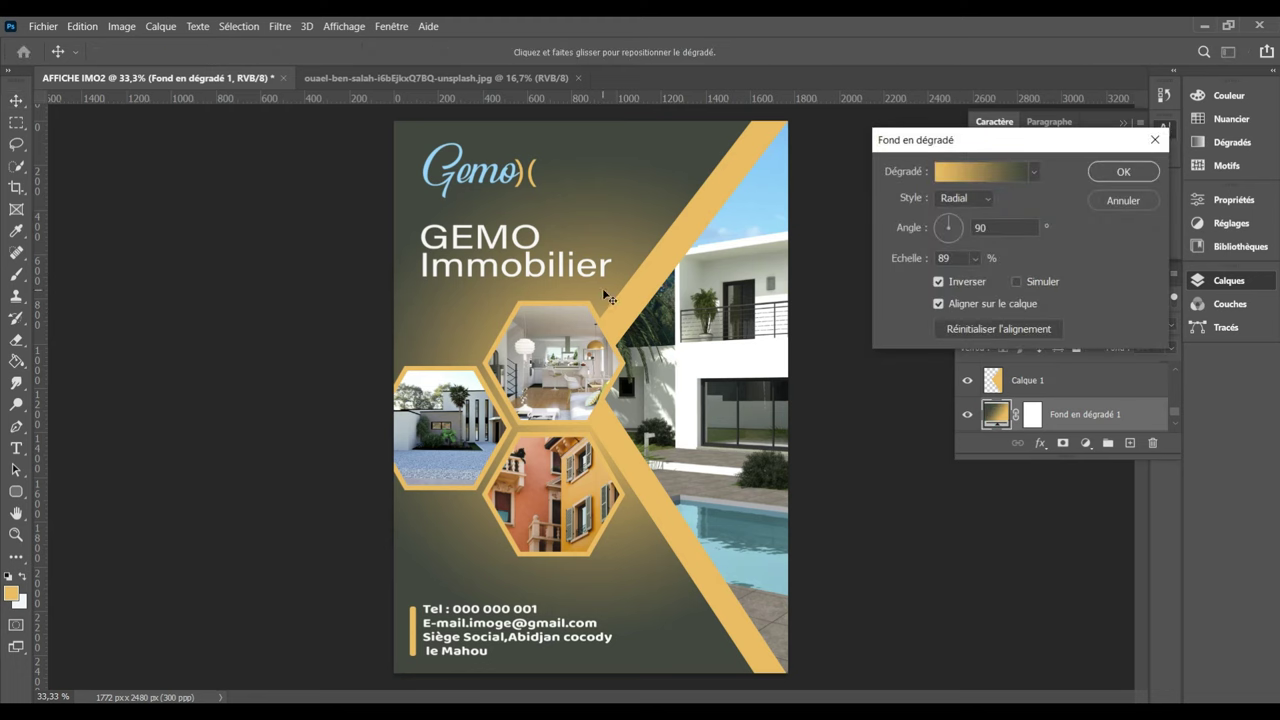
drag(602, 288, 518, 178)
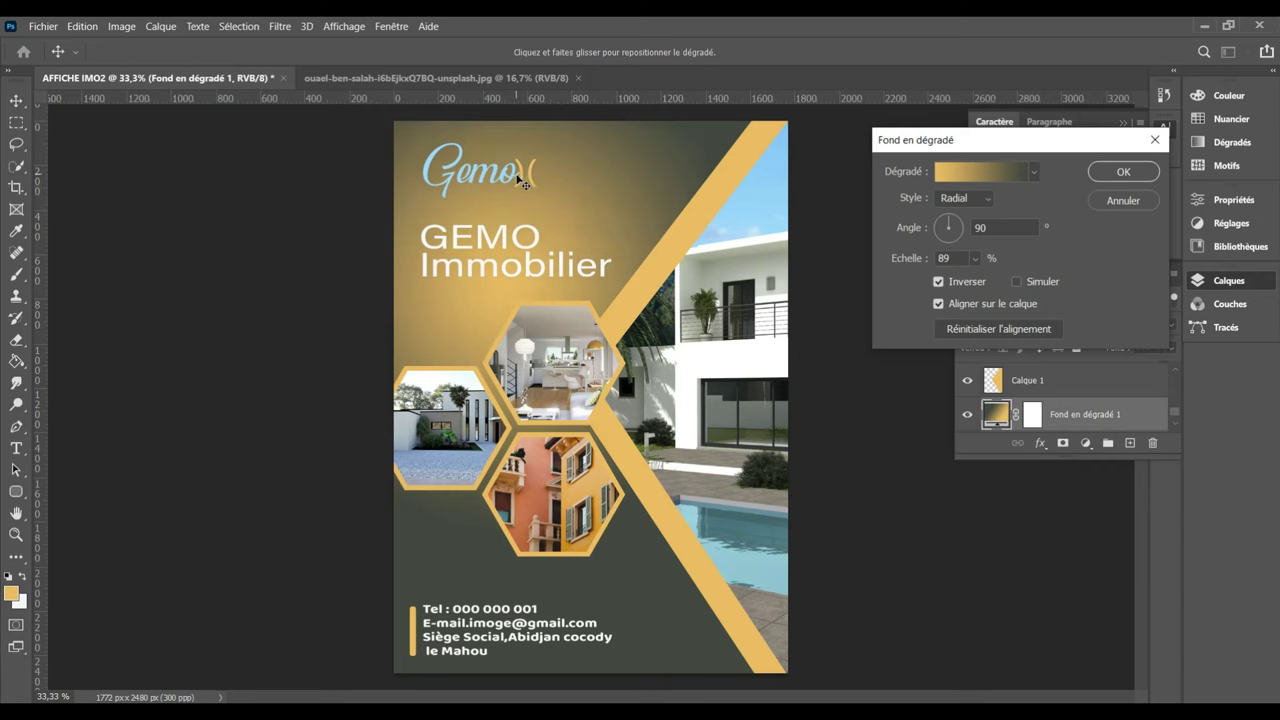
click(1104, 175)
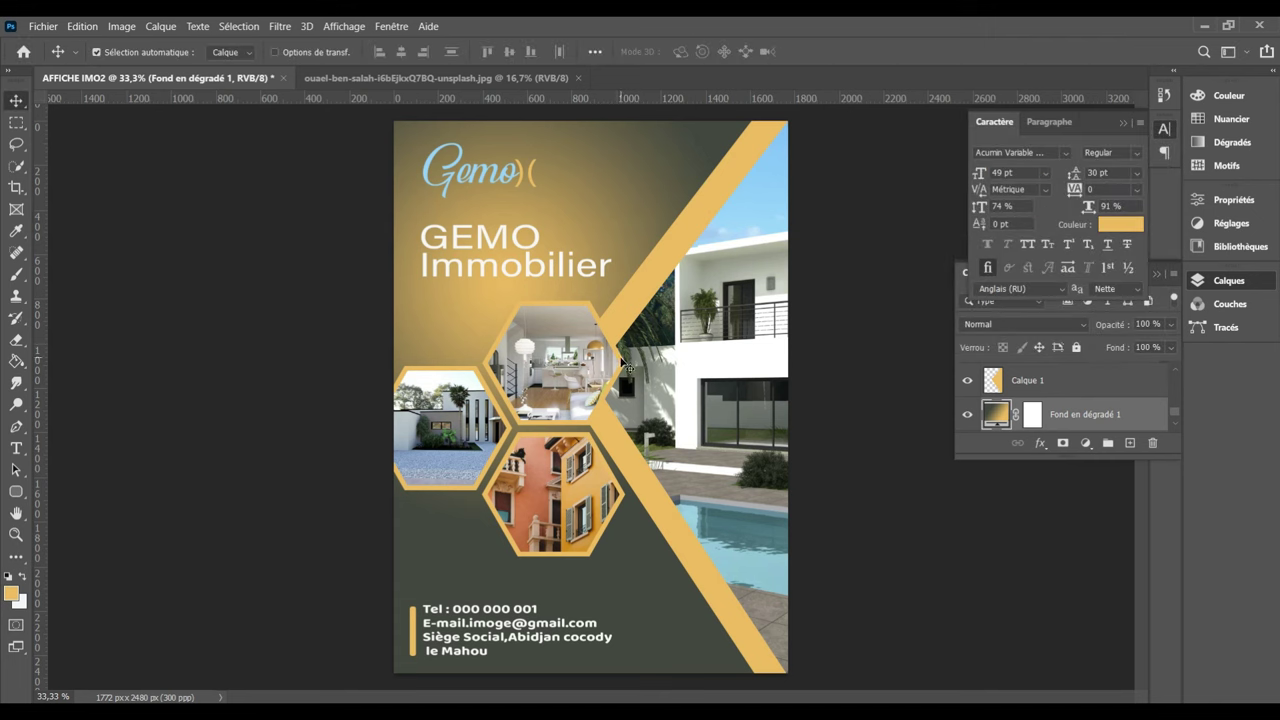
click(626, 366)
Add a 42% opacity, 8 px, 225 px drop shadow to Polygone 1 and Polygone 1 copie 2.
click(1106, 422)
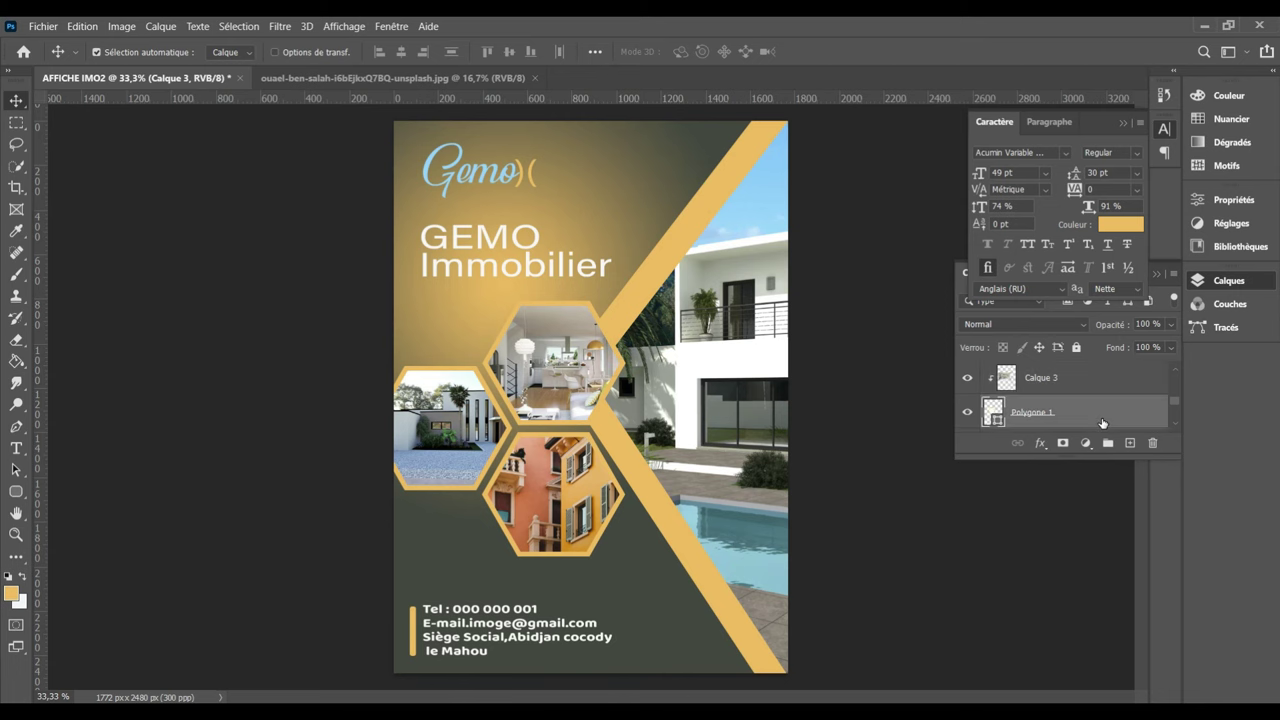
double_click(1102, 423)
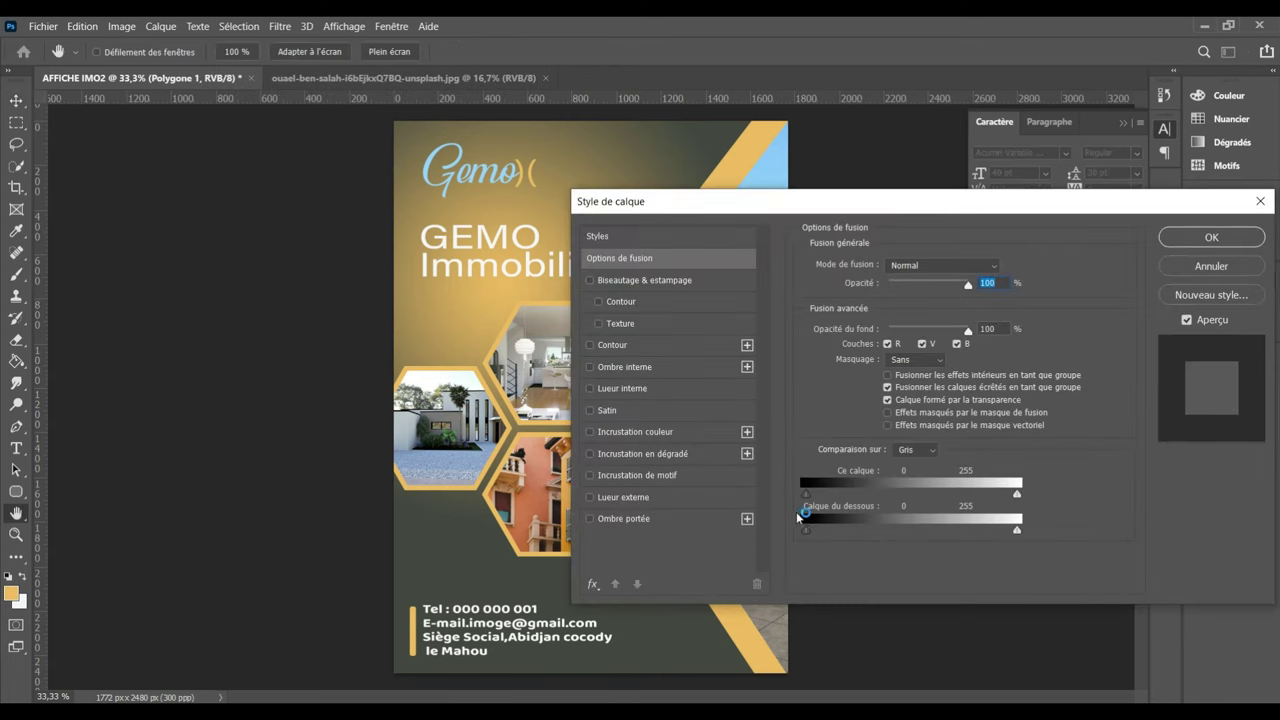
click(672, 520)
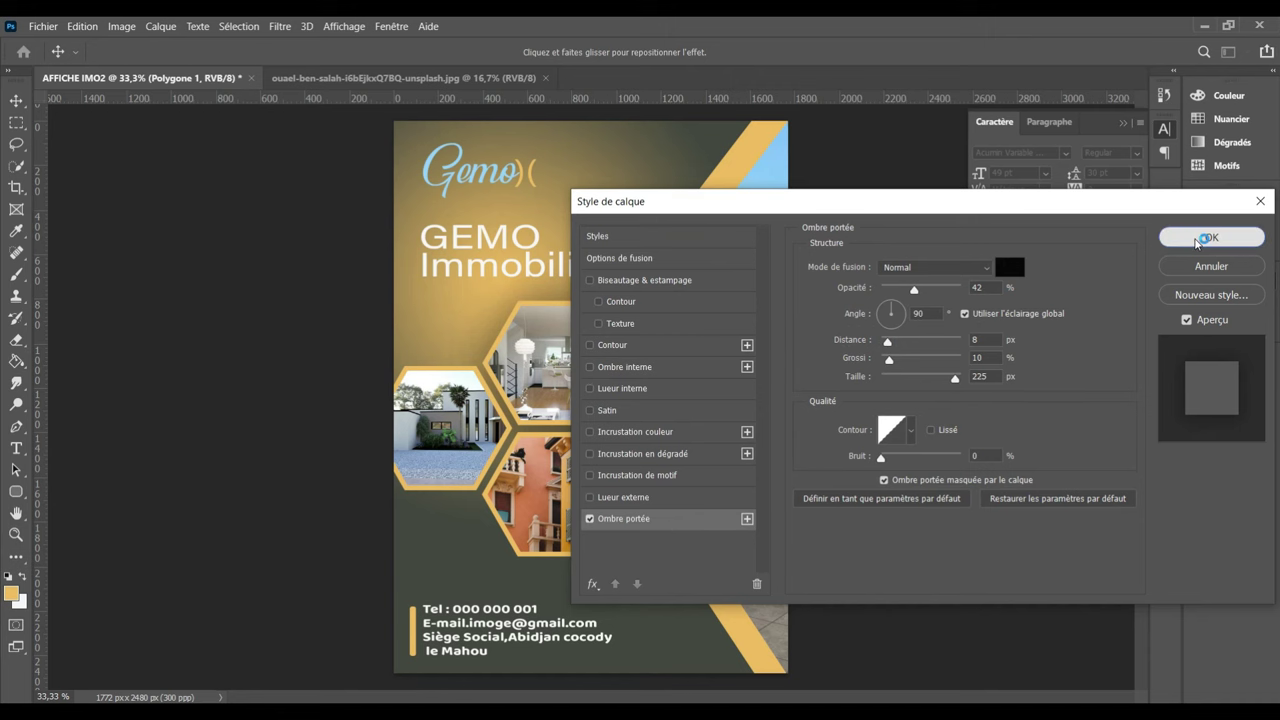
click(1211, 237)
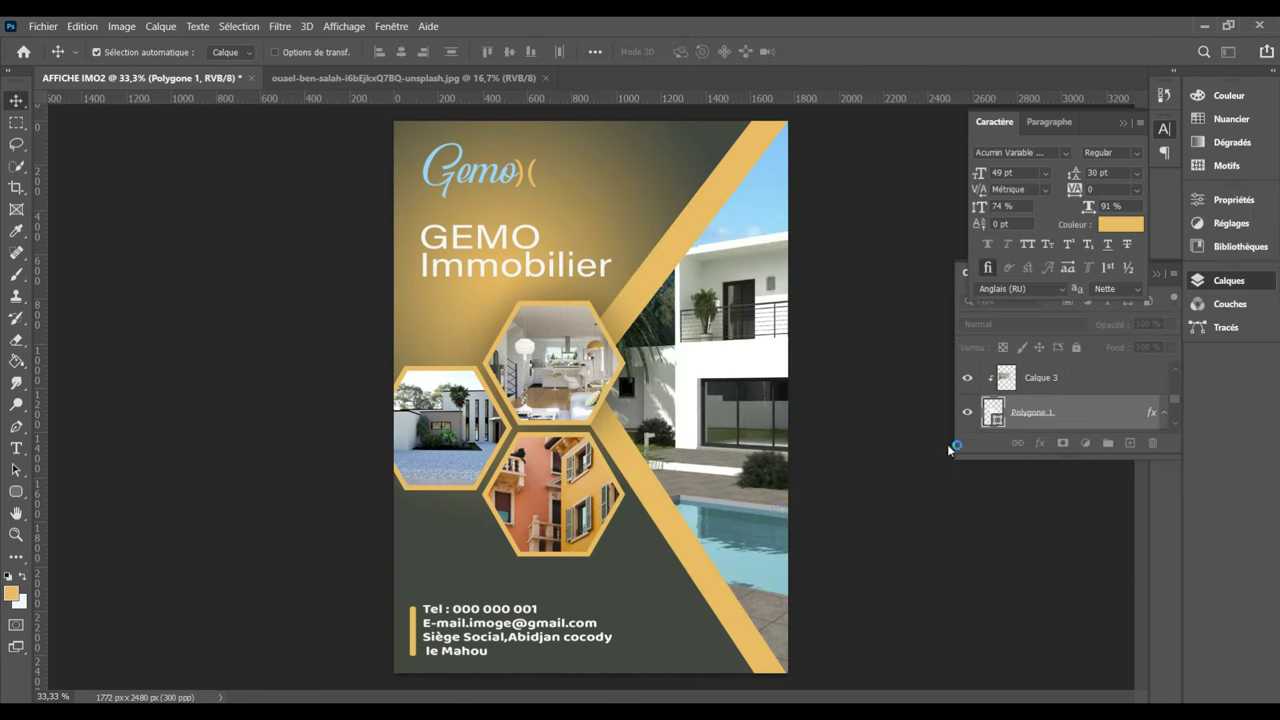
click(482, 495)
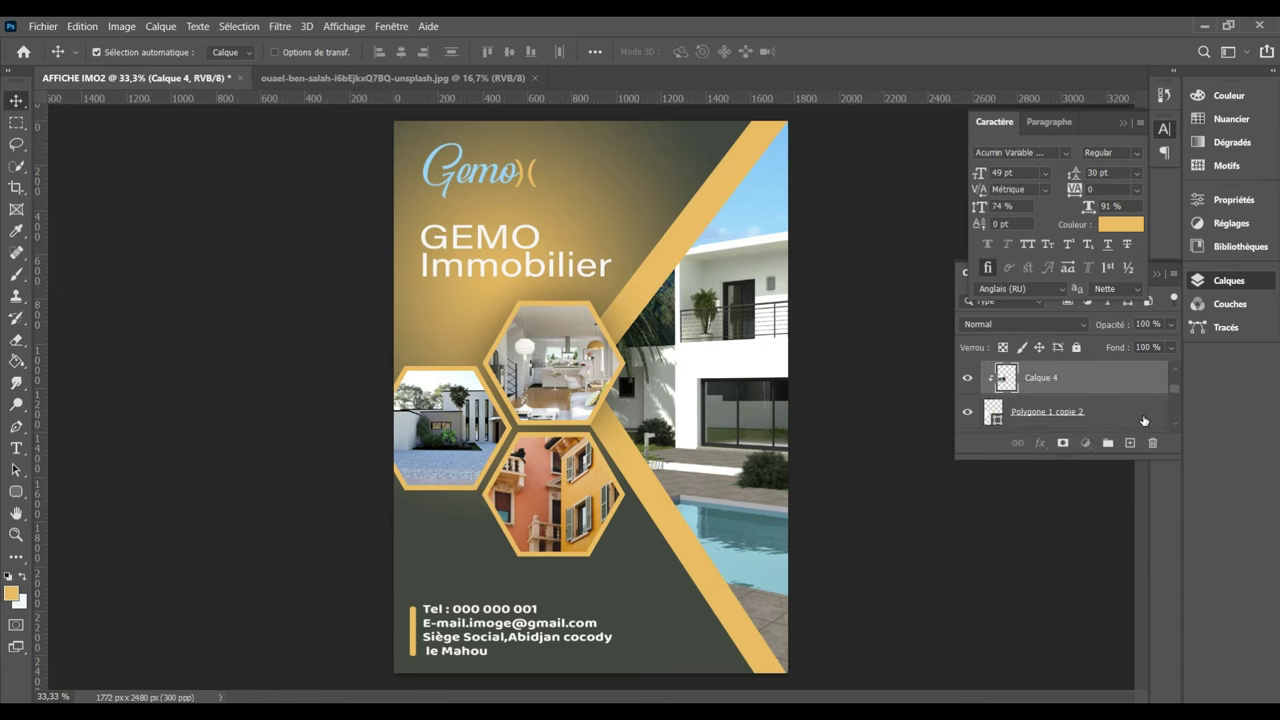
double_click(1144, 421)
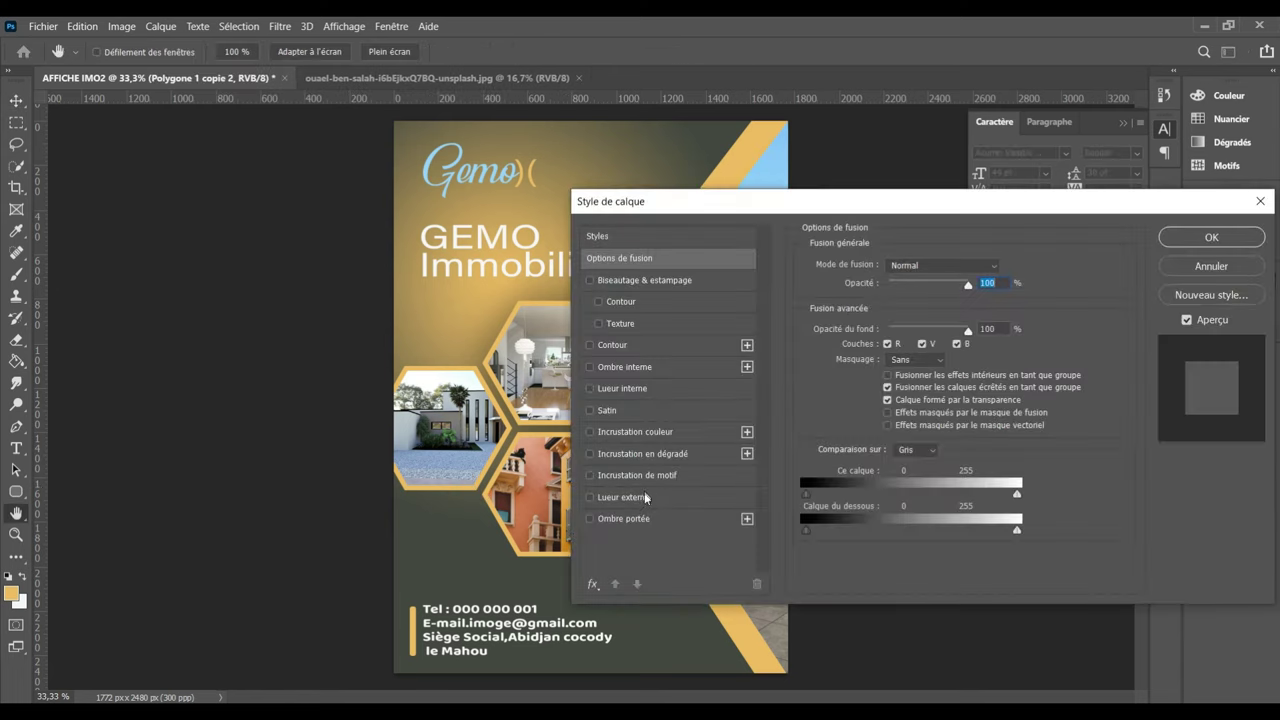
click(657, 518)
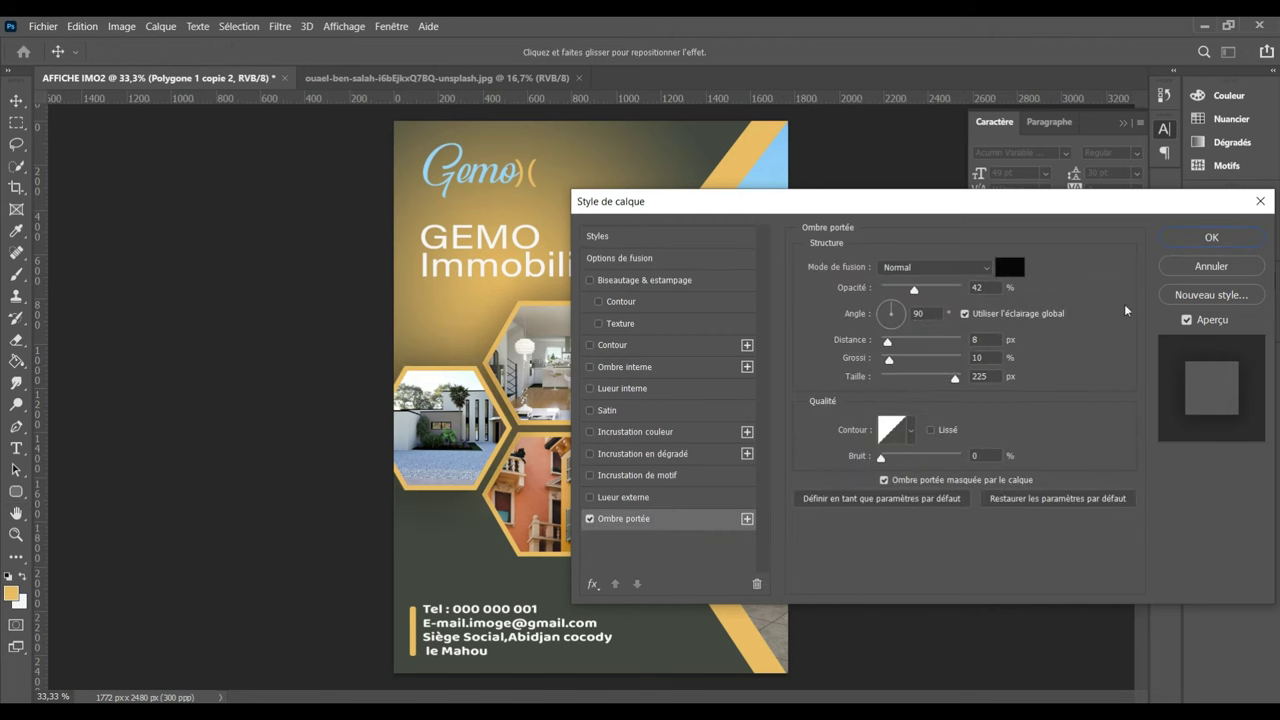
click(1213, 245)
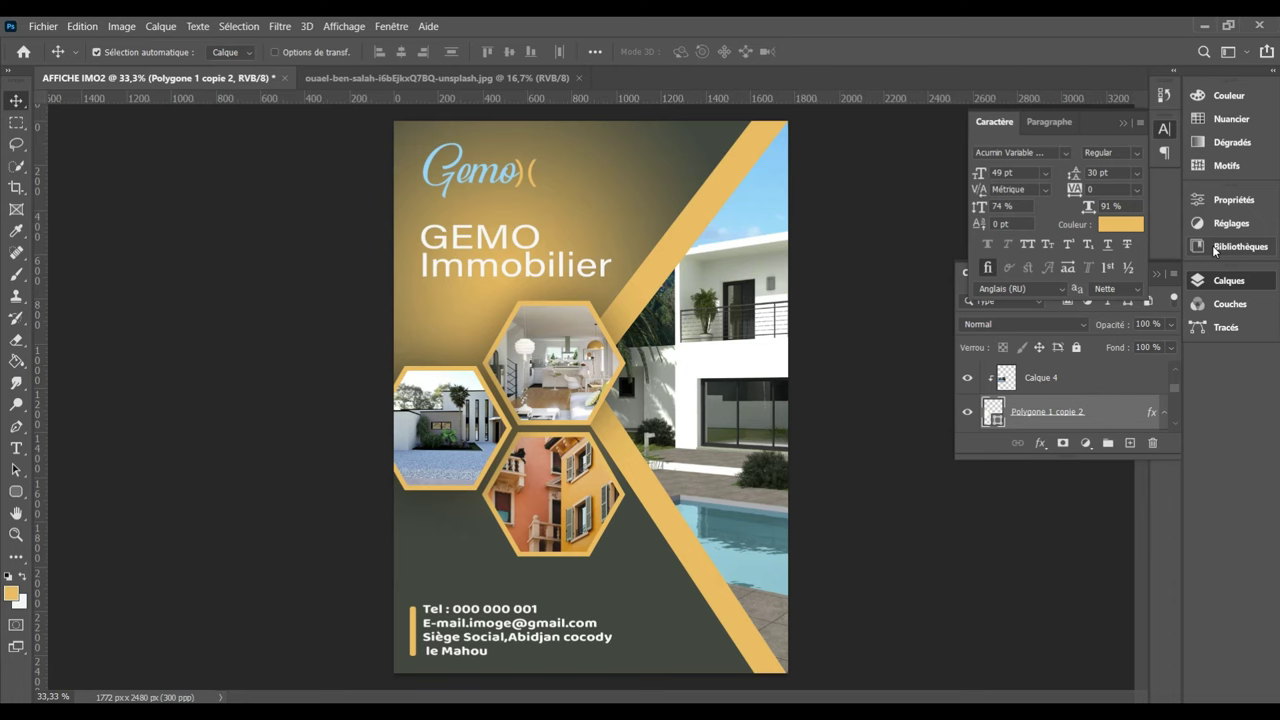
click(665, 522)
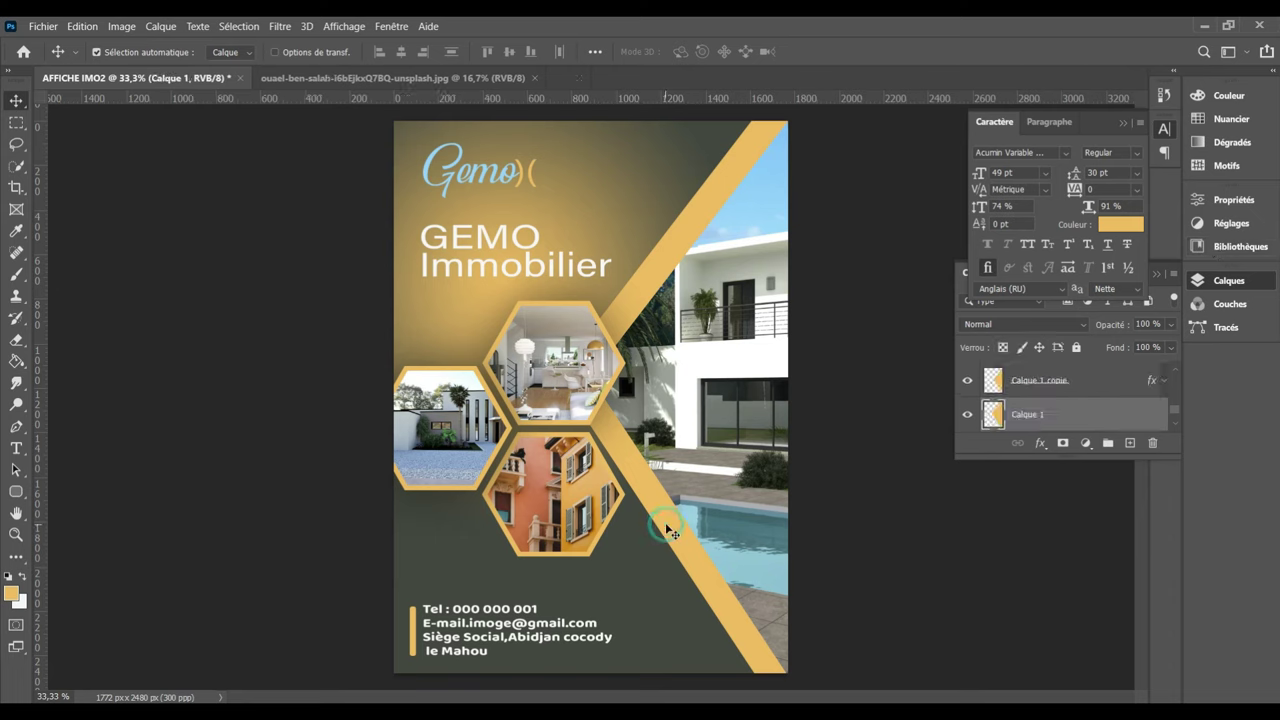
Give the yellow band Calque 1 the same 42% drop shadow, checking it on the poster.
double_click(1073, 424)
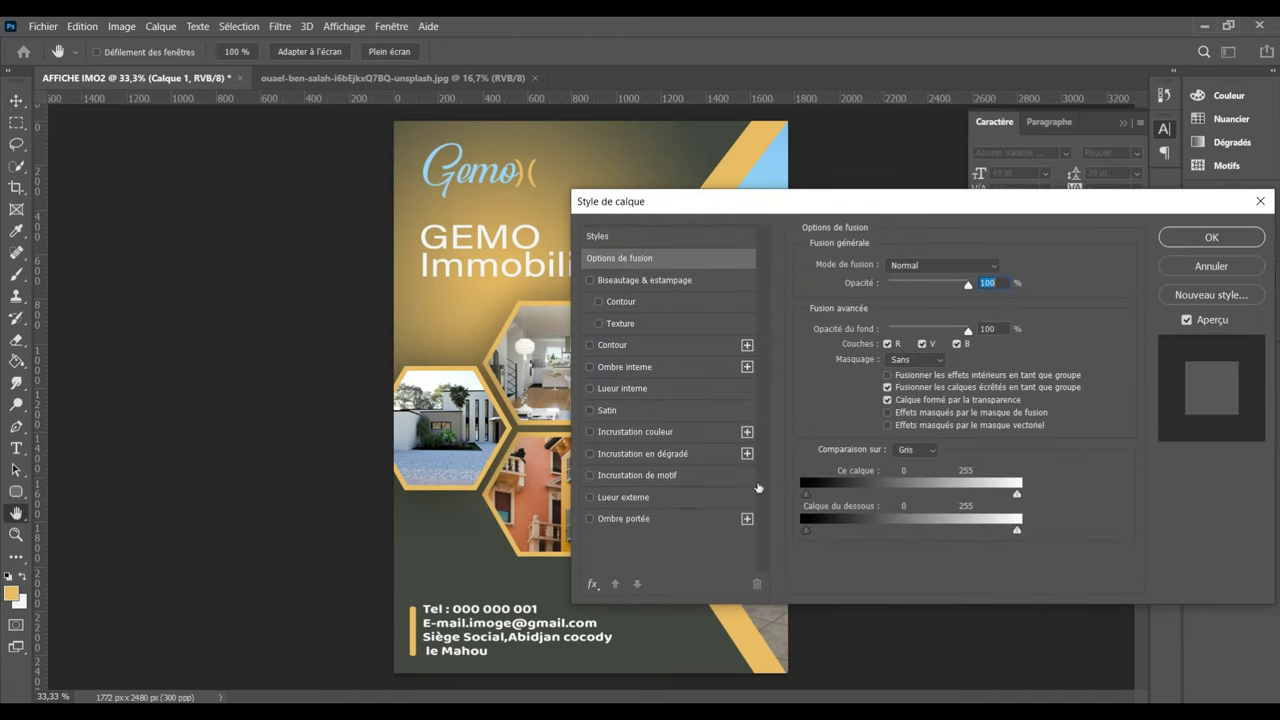
click(660, 521)
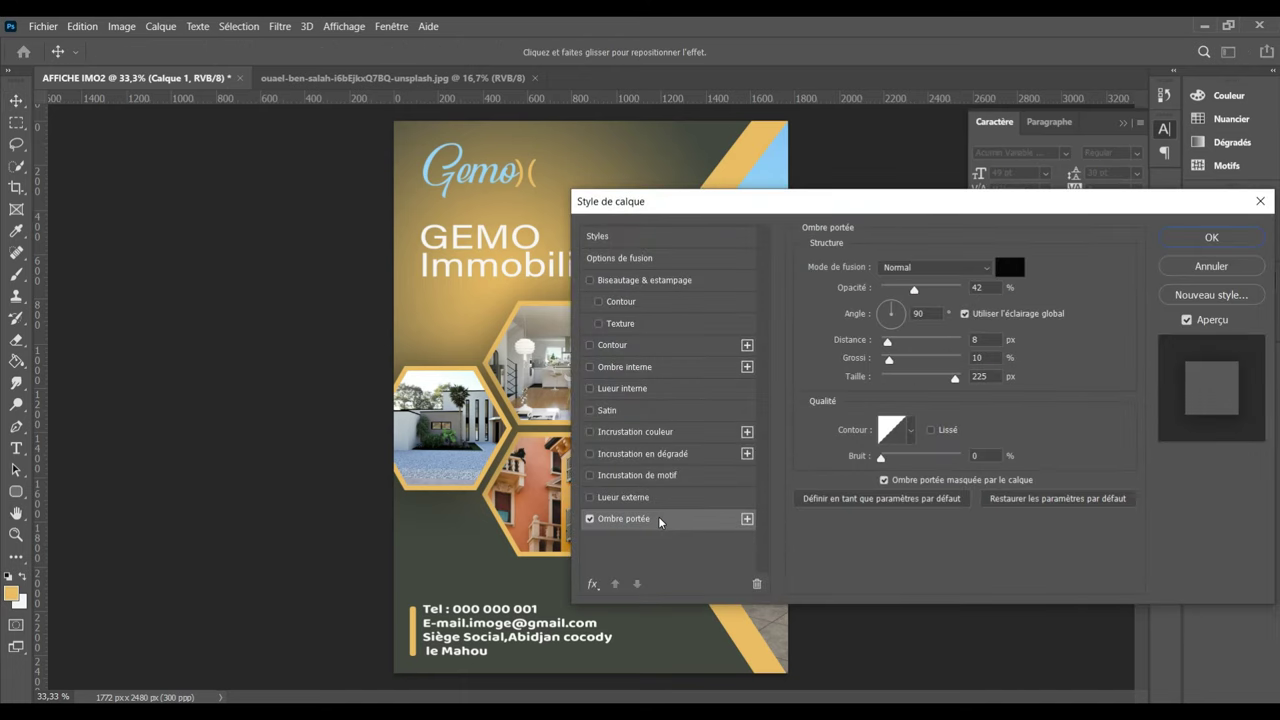
click(735, 206)
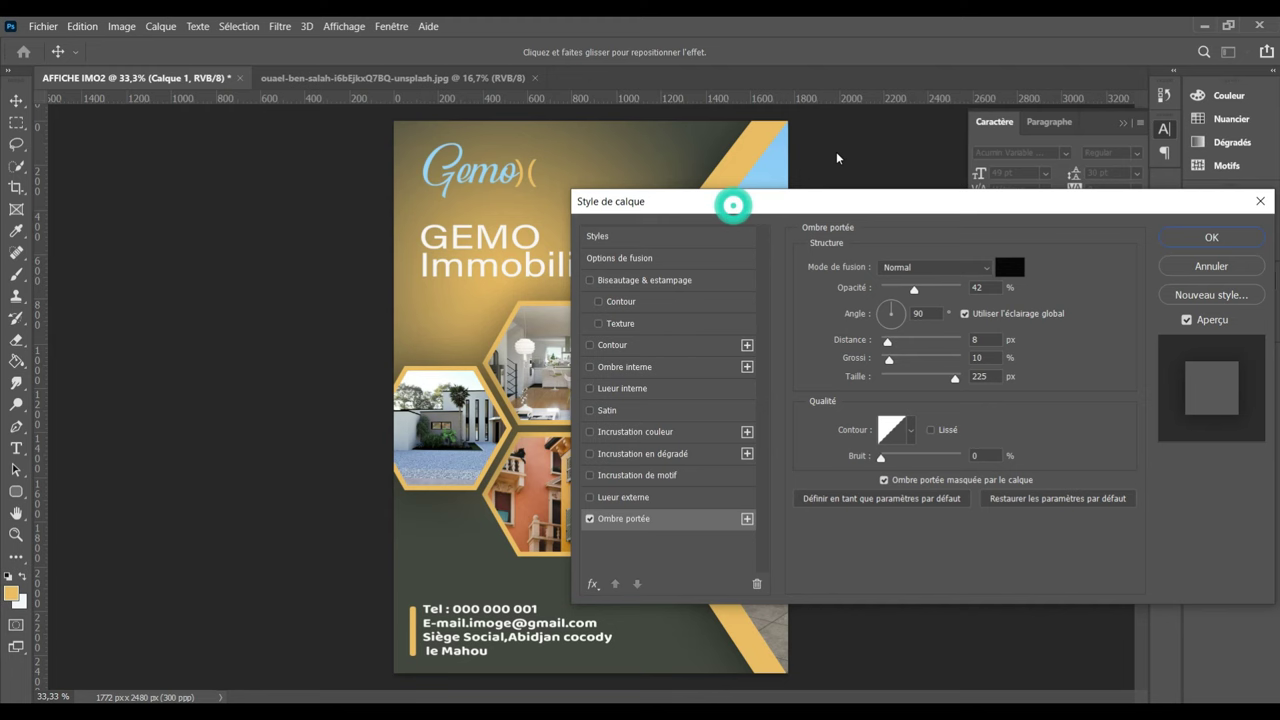
drag(733, 205, 863, 151)
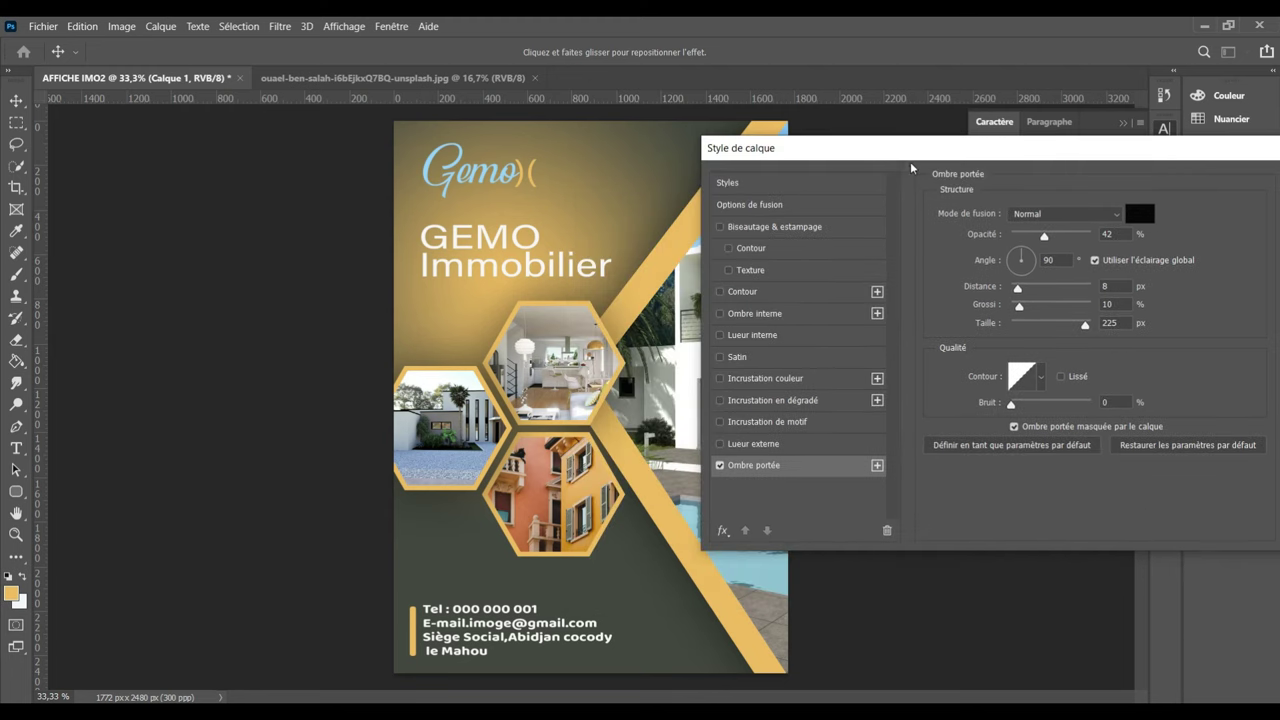
drag(896, 159, 836, 162)
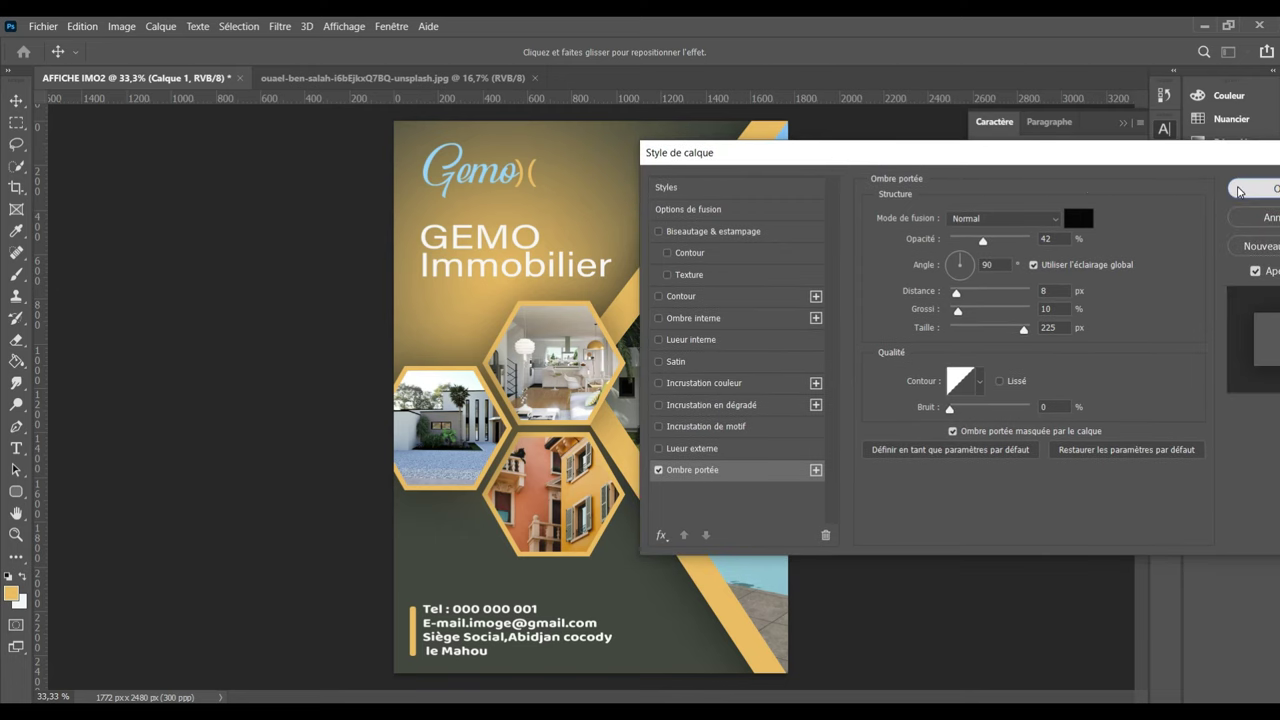
click(1239, 189)
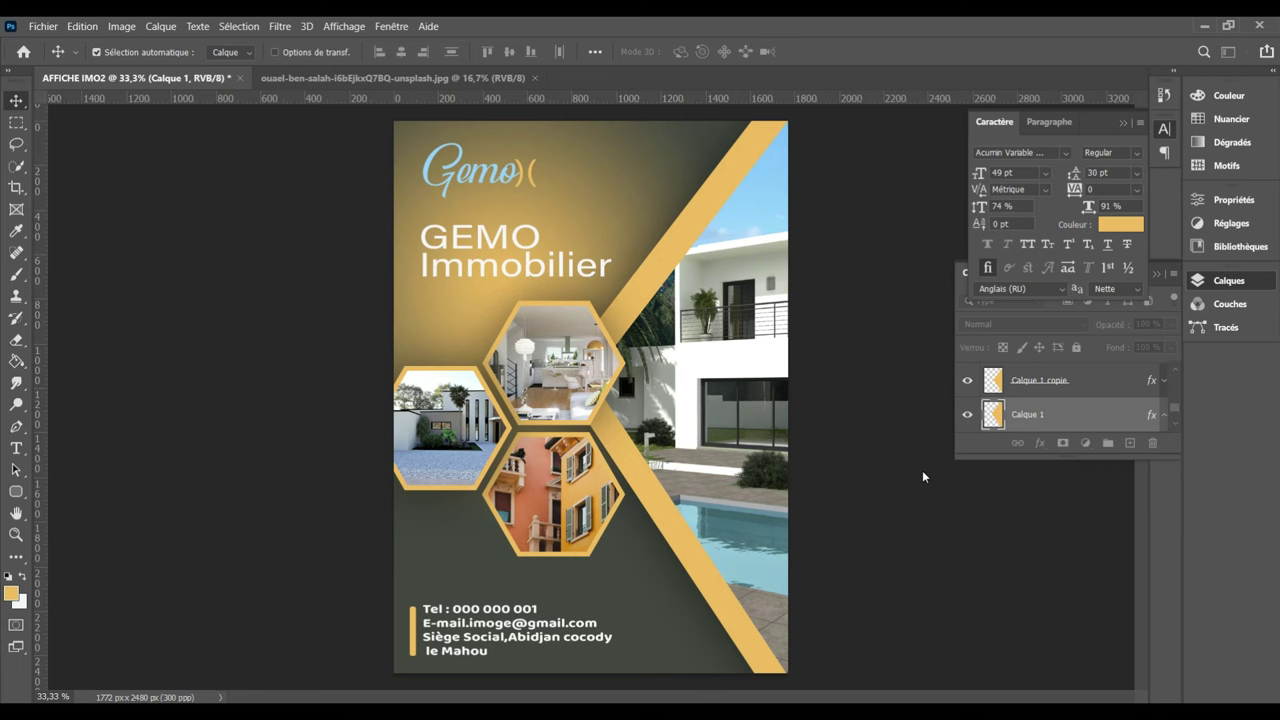